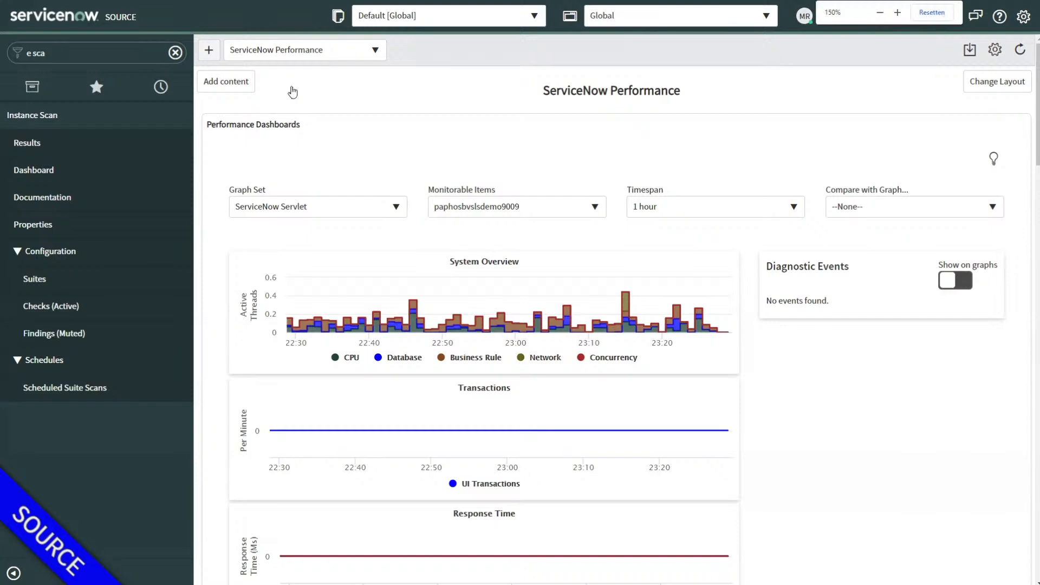
Step: Enlarge the page and filter the navigator to 'rest api e' to find REST API Explorer
key(ctrl+plus)
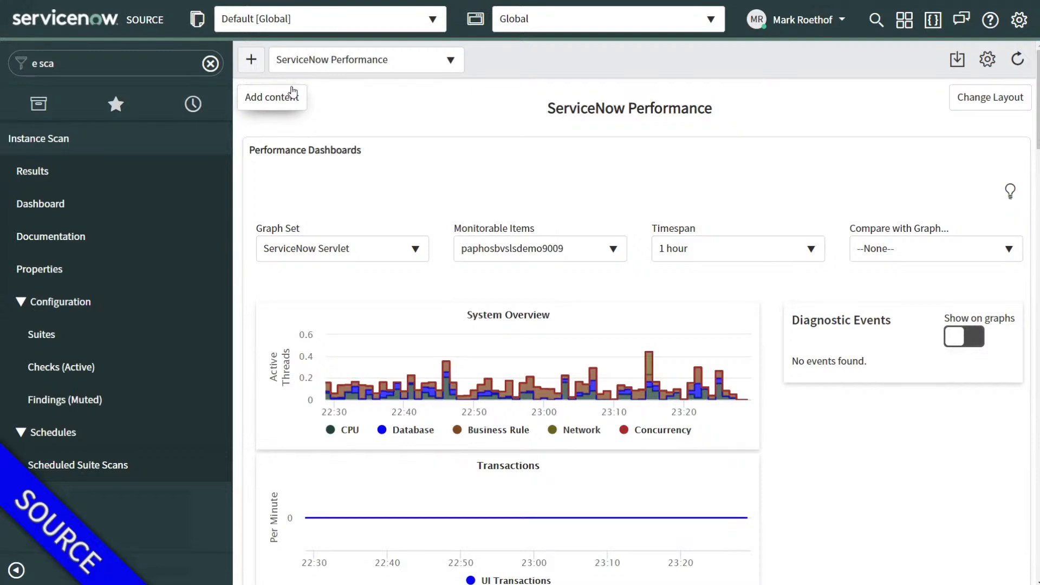
click(160, 66)
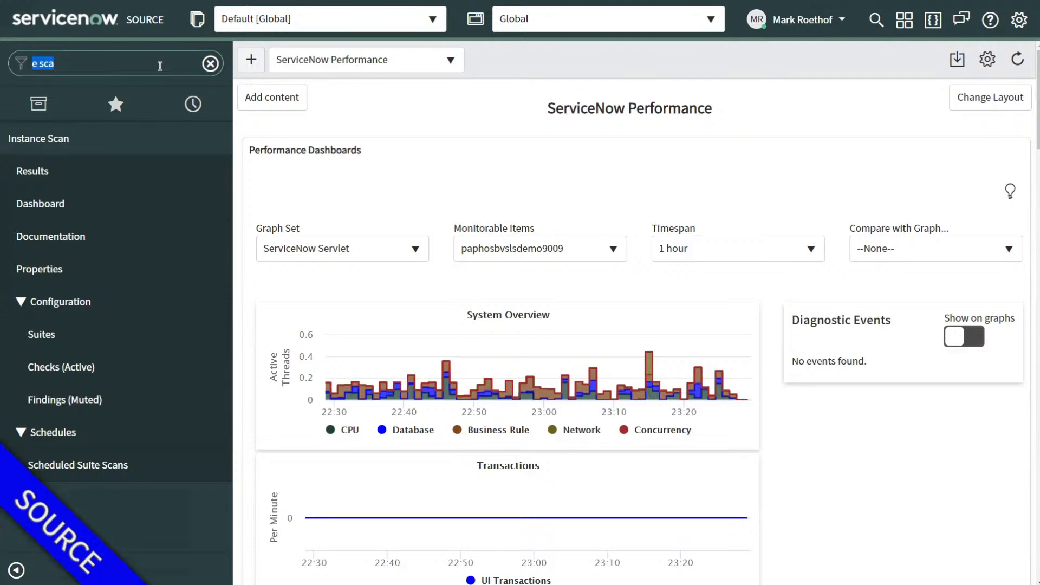
text(rest api e)
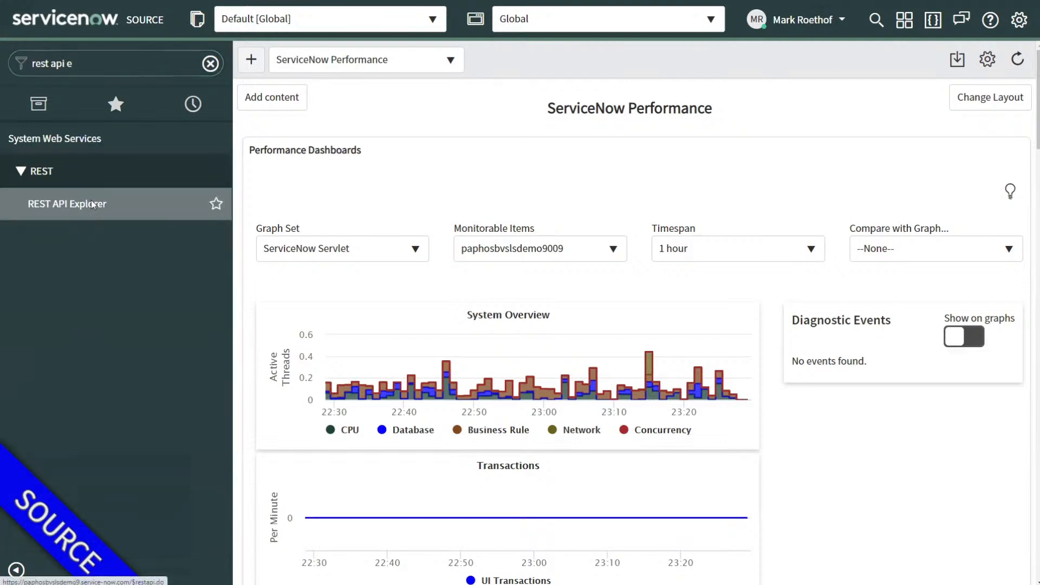
Step: Open REST API Explorer and choose namespace sn_cicd and API CICD Instance Scan Execution Service
click(92, 205)
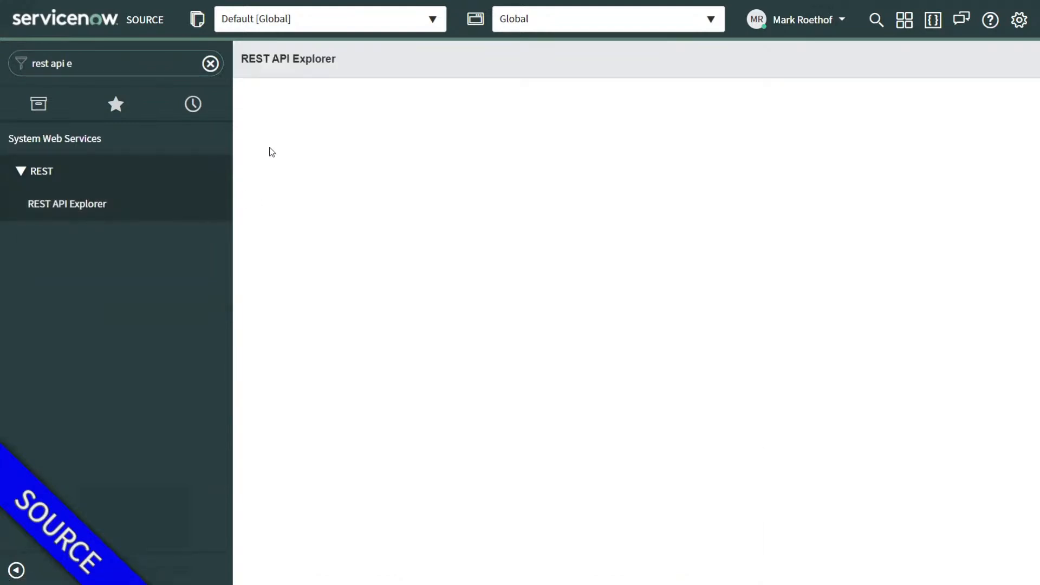
click(474, 233)
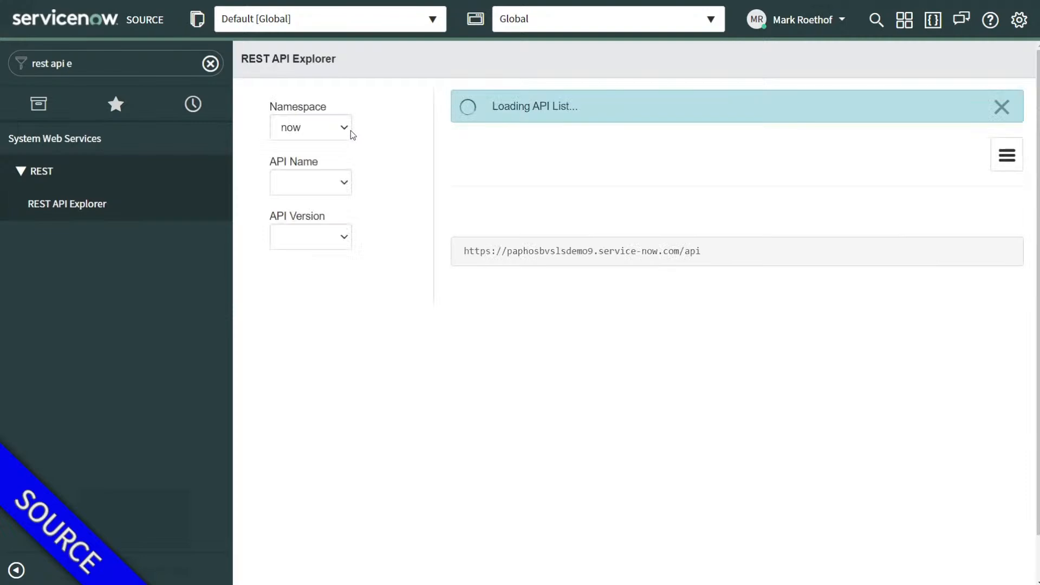
click(319, 132)
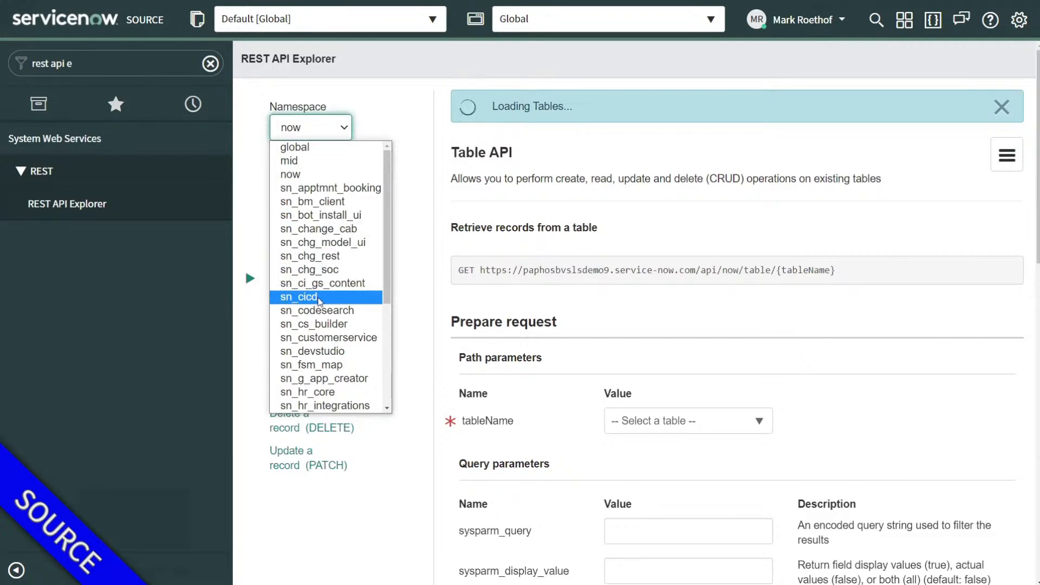
click(320, 301)
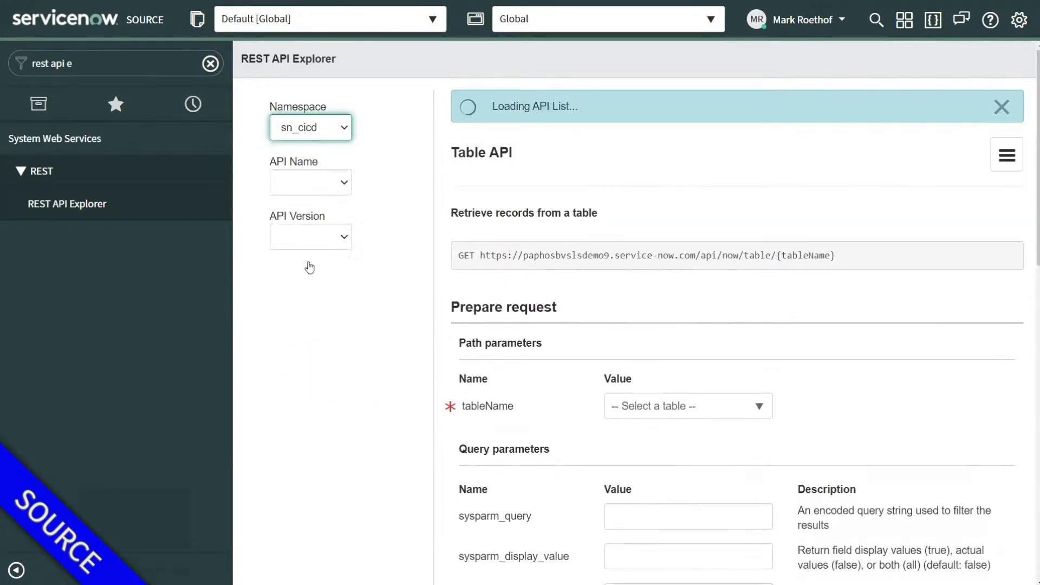
click(307, 190)
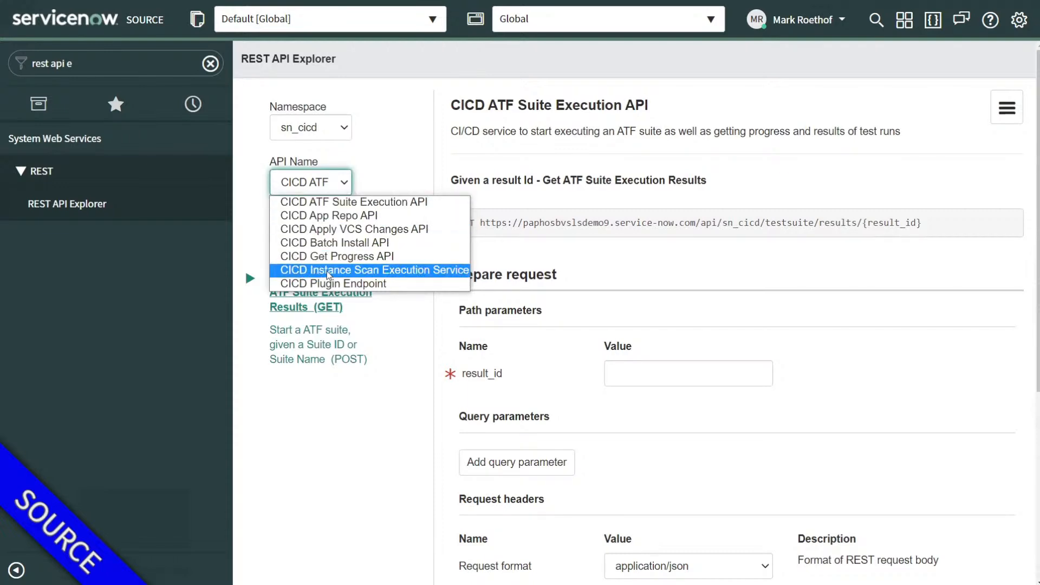
click(328, 271)
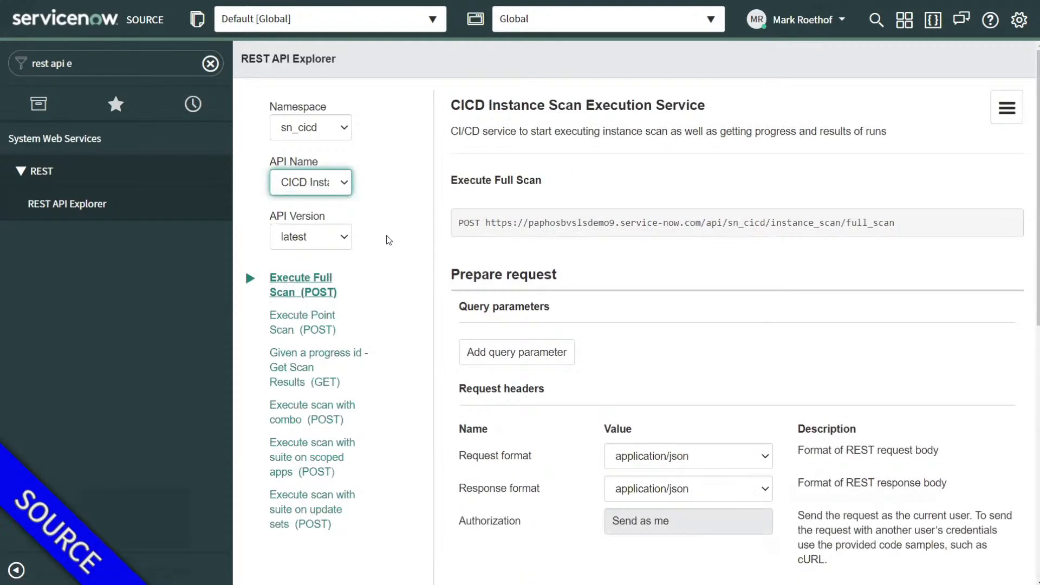
Step: Display the Execute Full Scan (POST) request and review its details
scroll(385, 235, down, 1)
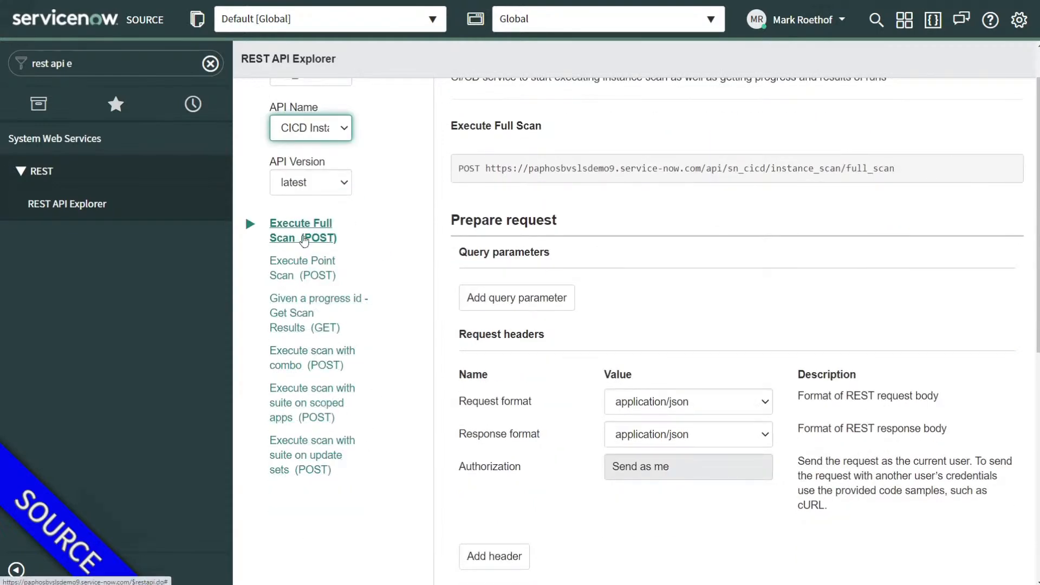
scroll(304, 241, up, 1)
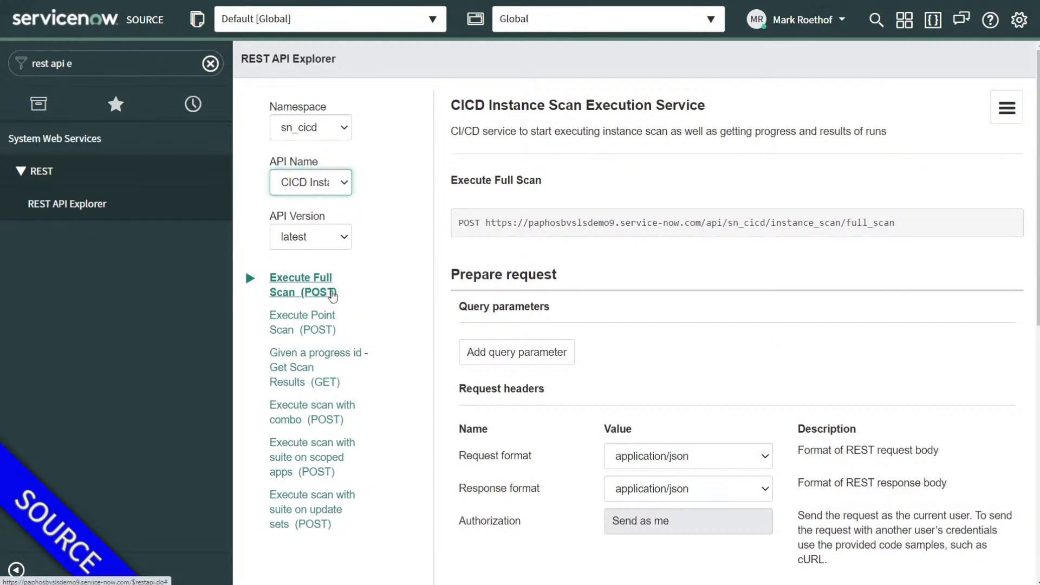
click(307, 292)
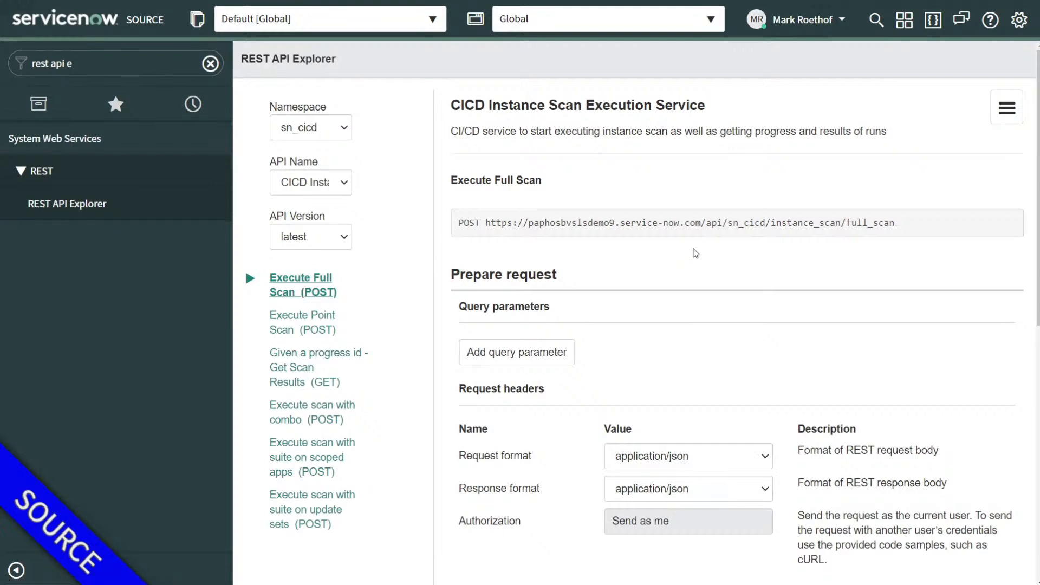
scroll(672, 233, down, 1)
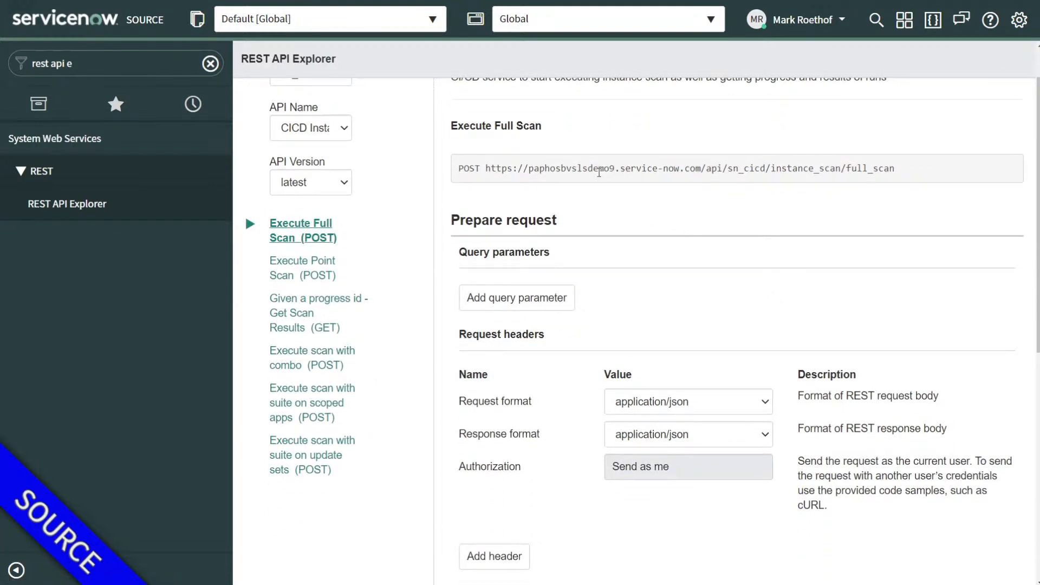
scroll(601, 173, down, 6)
scroll(562, 225, down, 2)
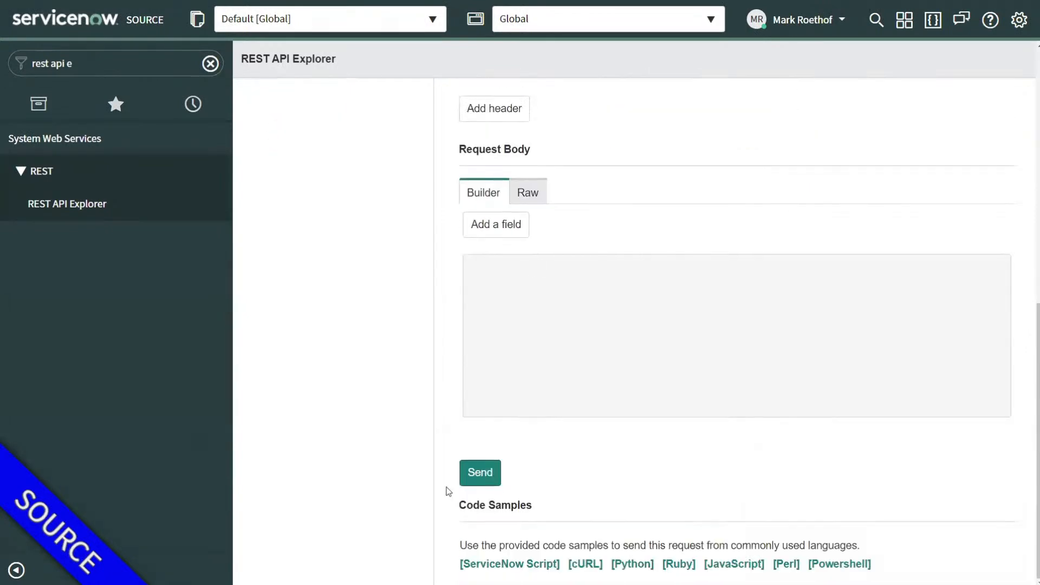
Step: Send the Execute Full Scan request, confirm the data-modifying prompt, and verify the 200 OK status
click(481, 480)
click(557, 46)
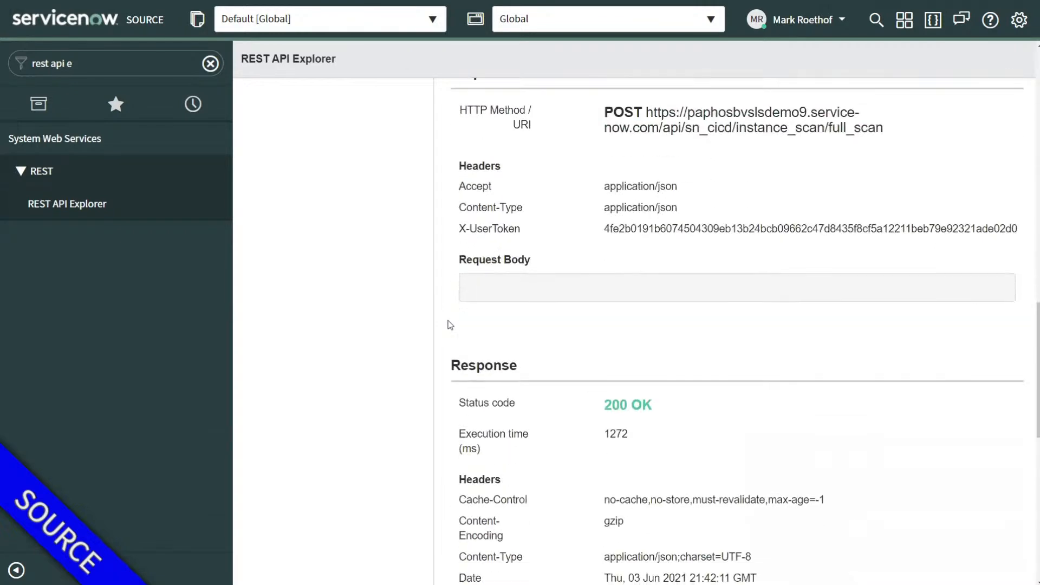
drag(605, 406, 652, 406)
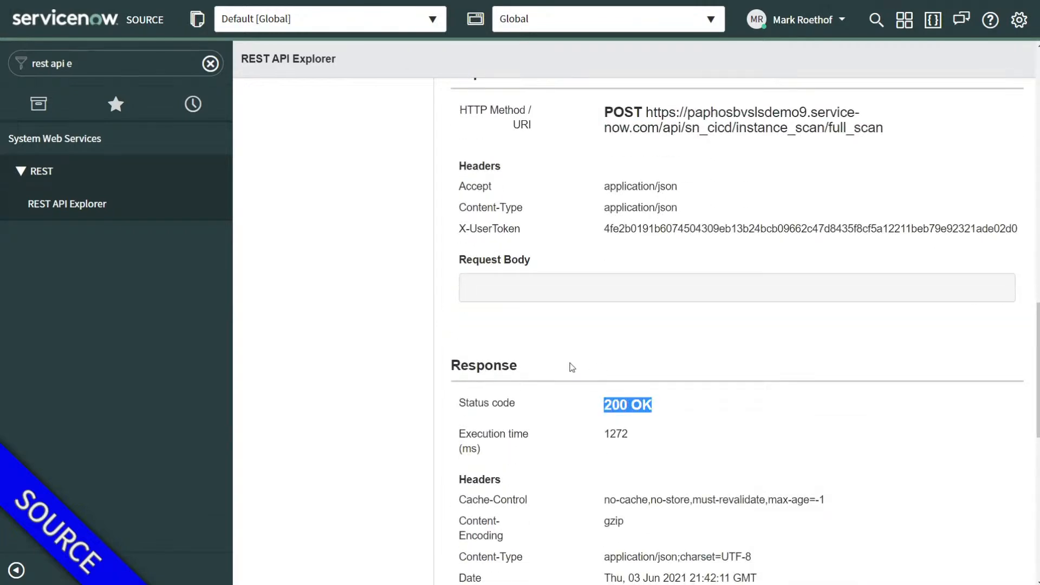
scroll(557, 362, up, 3)
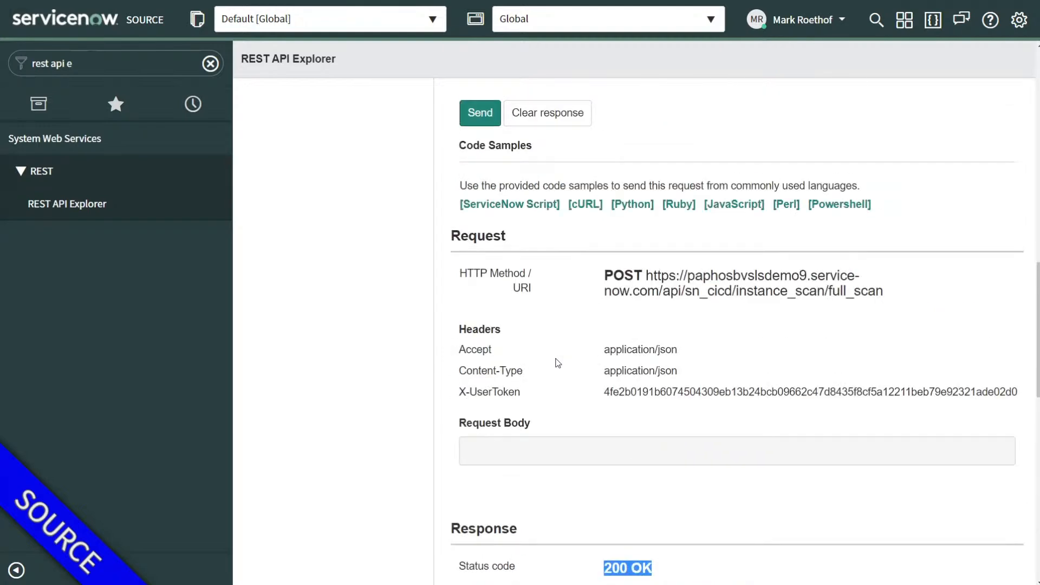
scroll(557, 363, up, 10)
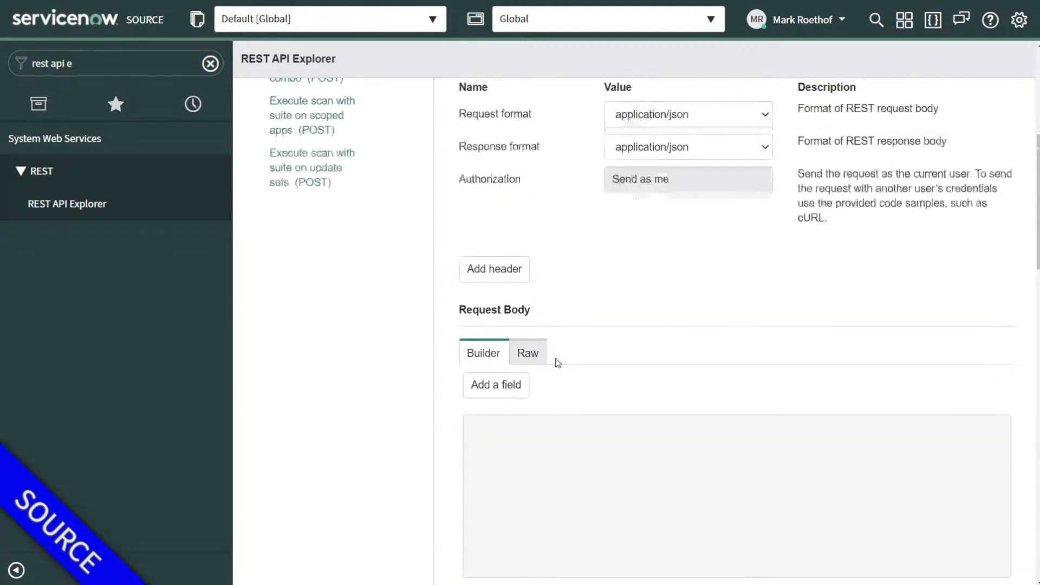
scroll(558, 362, up, 5)
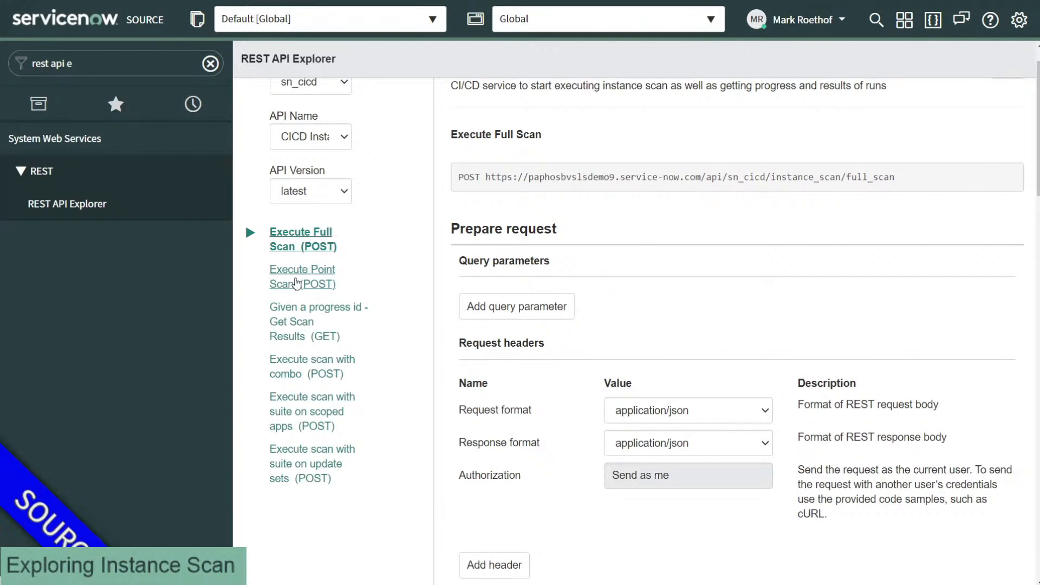
Step: Show the Execute Point Scan (POST) endpoint and note its target_table and target_sys_id parameters
click(296, 282)
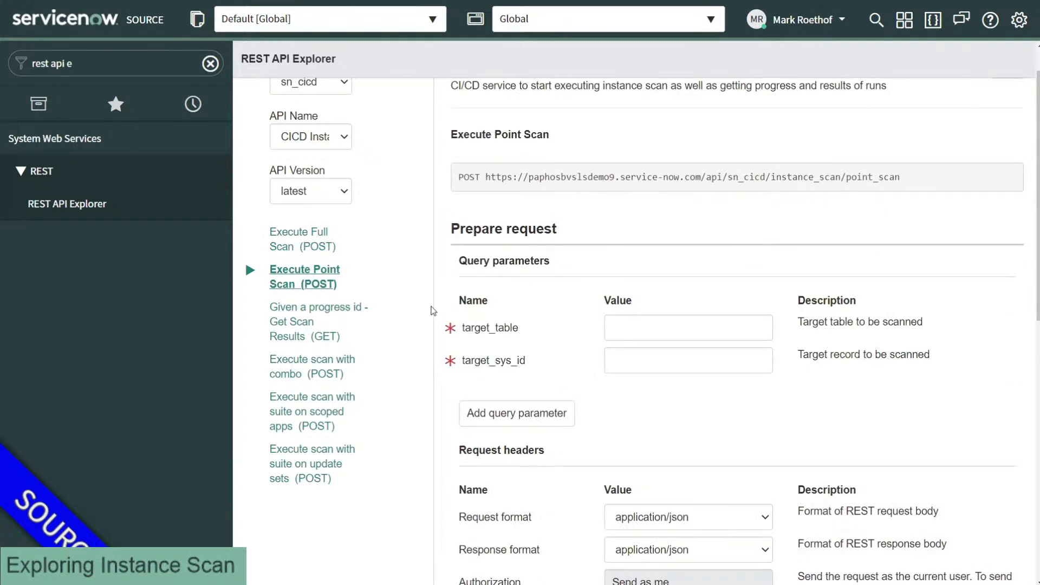
drag(464, 330, 515, 332)
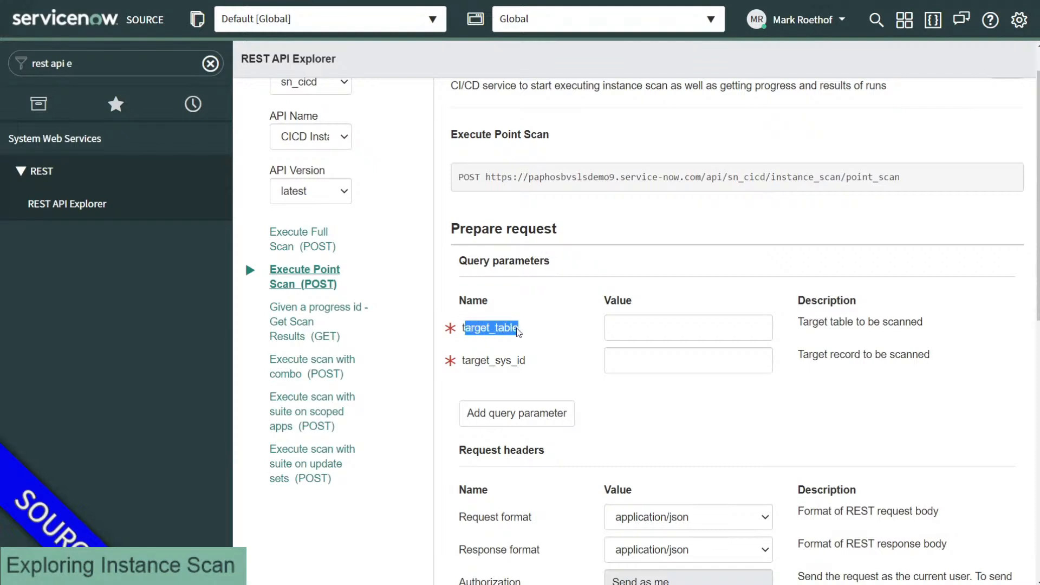
drag(471, 361, 518, 367)
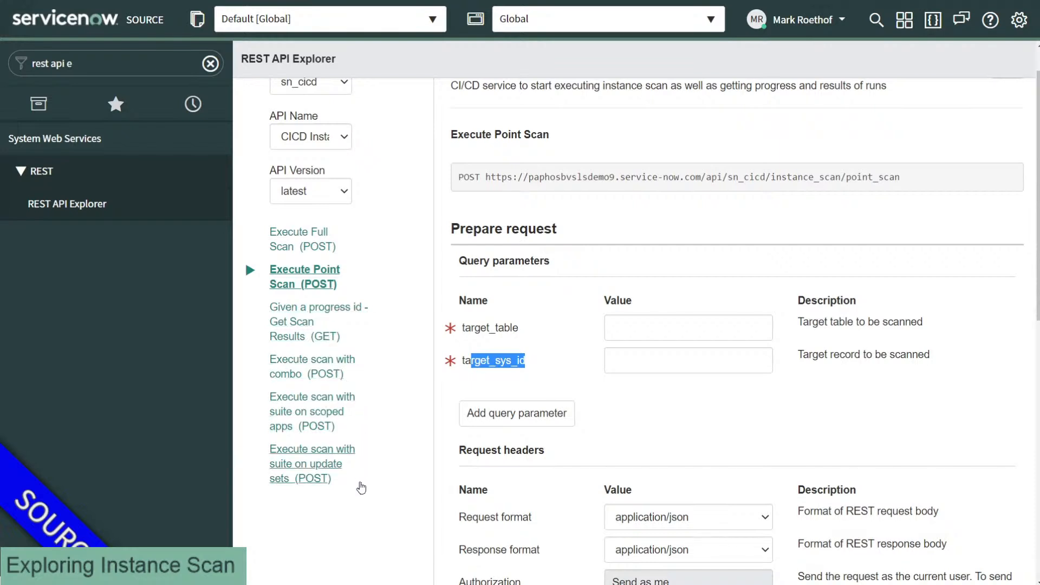
drag(363, 494, 257, 374)
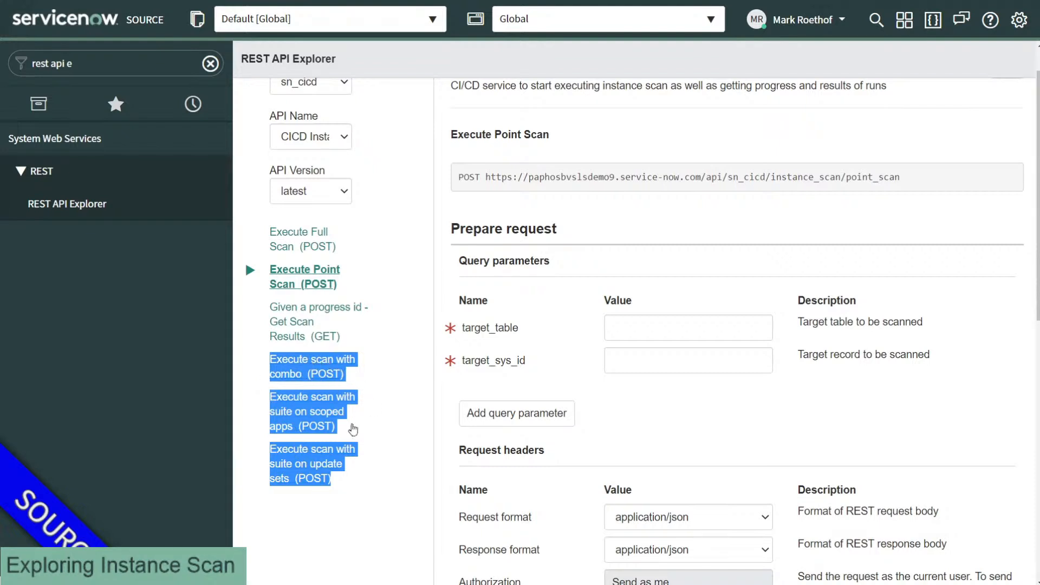
Step: Browse the combo and Get Scan Results endpoints, then select the suite_sys_id field of suite on scoped apps
click(353, 378)
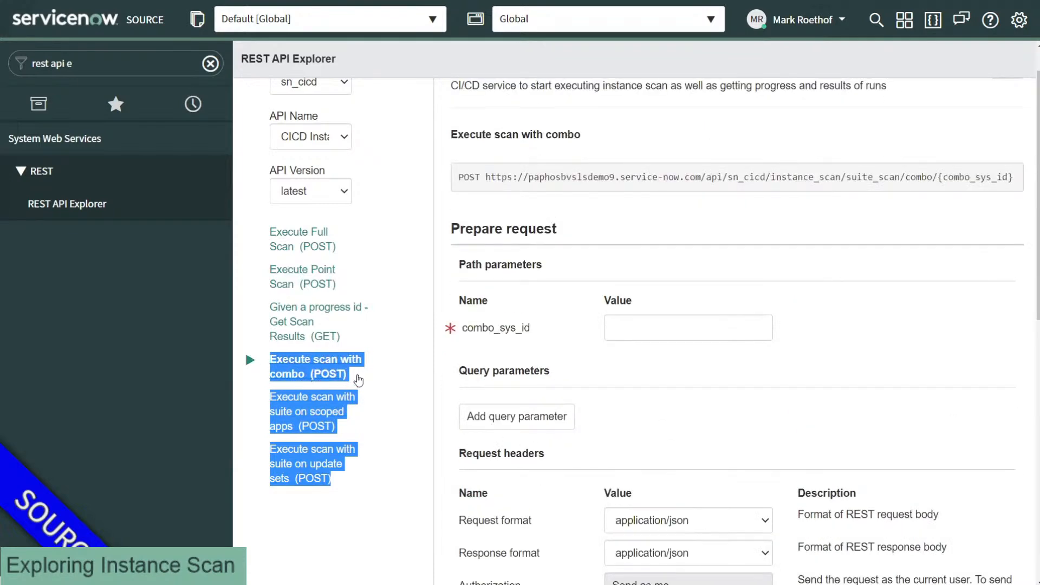
click(359, 347)
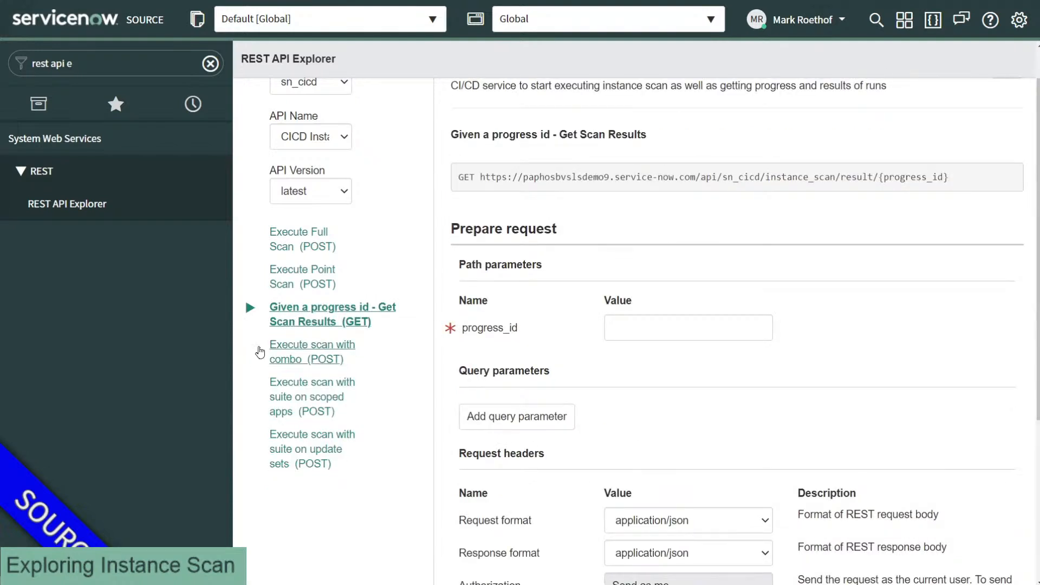
drag(258, 347, 346, 360)
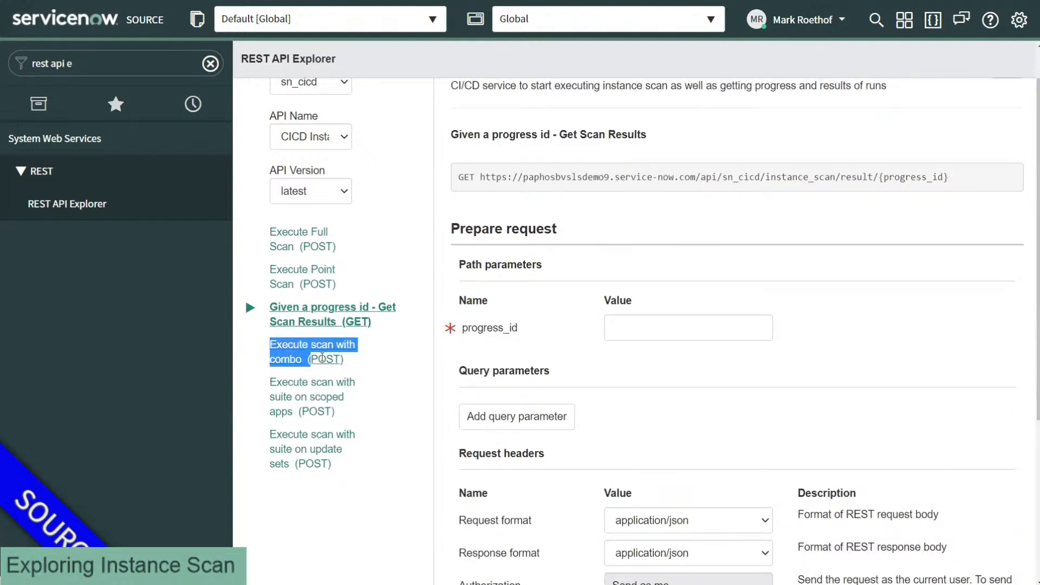
click(291, 404)
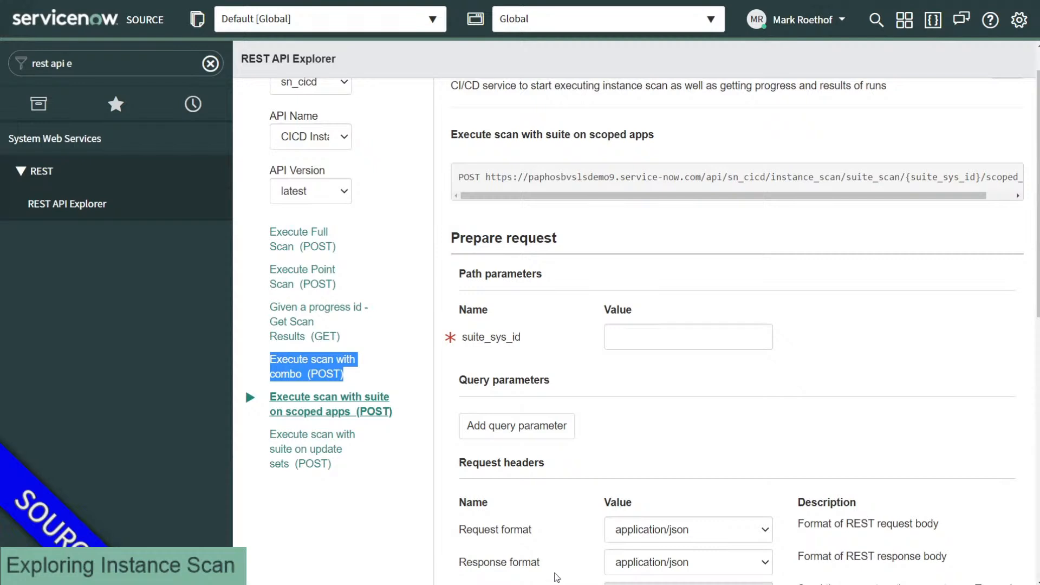
click(625, 339)
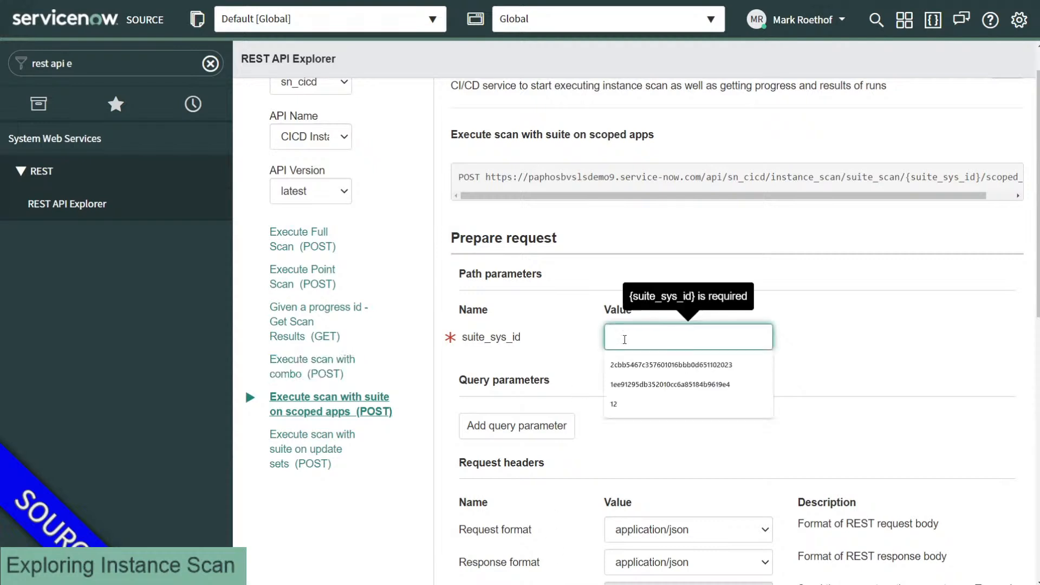
Step: Filter the navigator to 'instance scan', open the suites list, and copy the Best Practices suite's sys_id
click(99, 59)
text(instance scan)
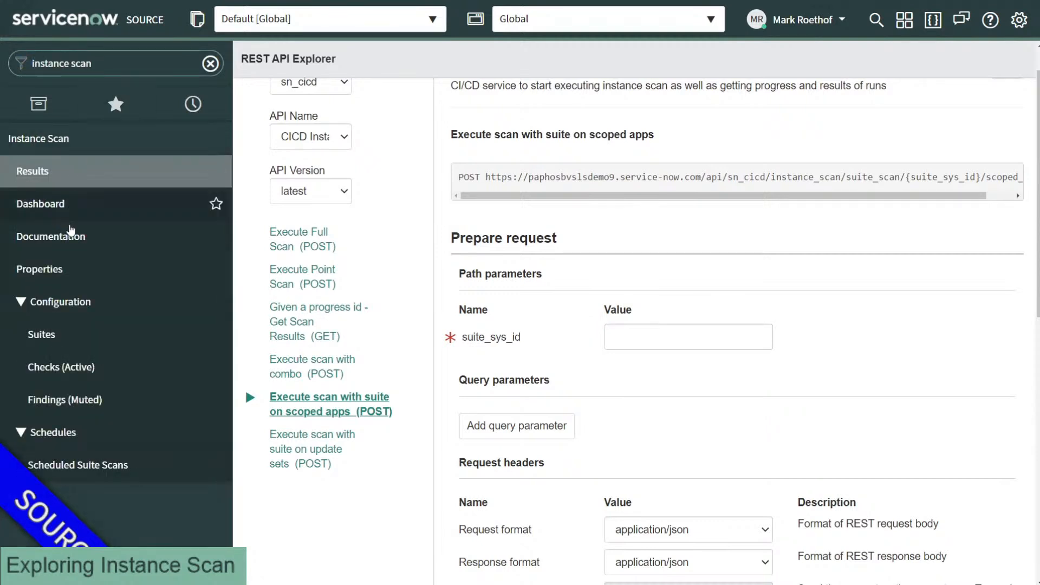
click(71, 338)
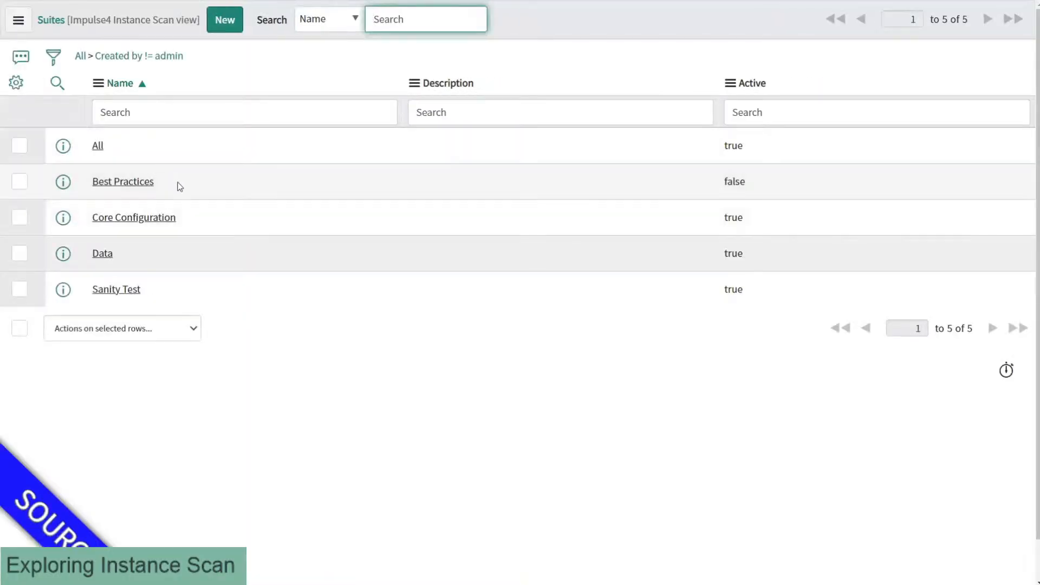
click(180, 189)
right_click(179, 189)
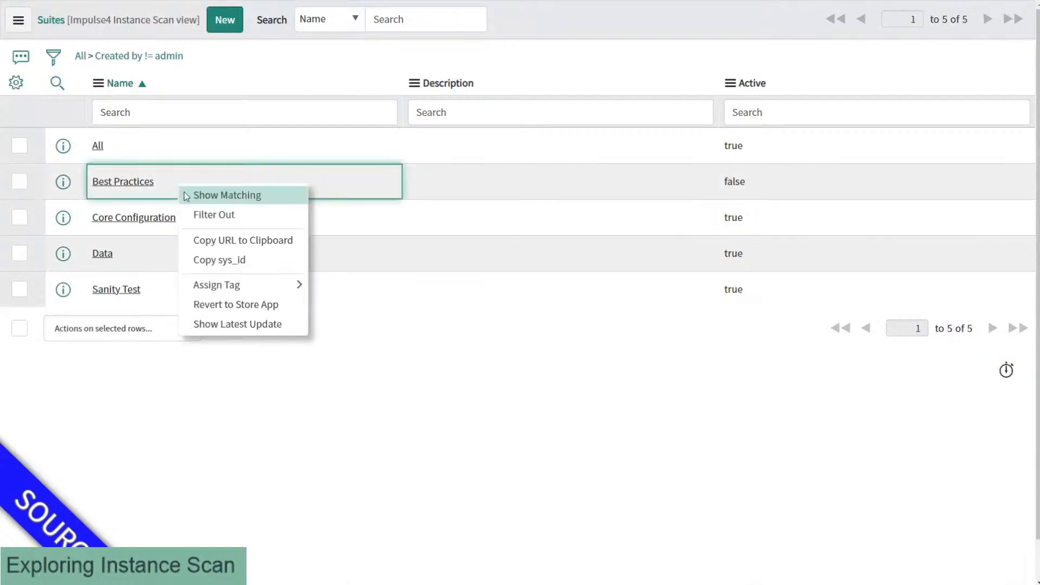
click(216, 262)
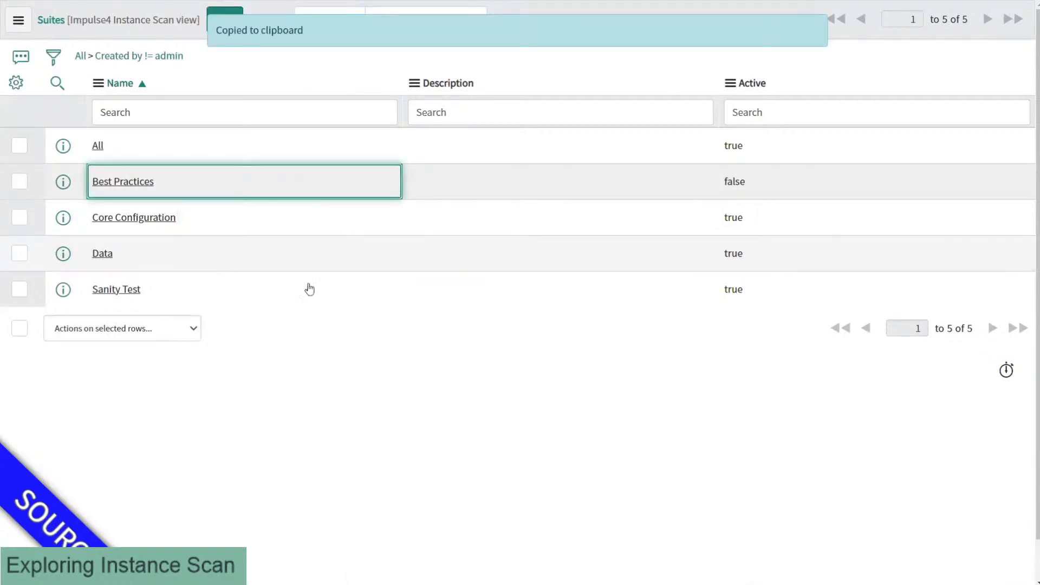
Step: Paste the copied sys_id into suite_sys_id in REST API Explorer
key(ctrl+shift+Tab)
click(643, 338)
key(ctrl+v)
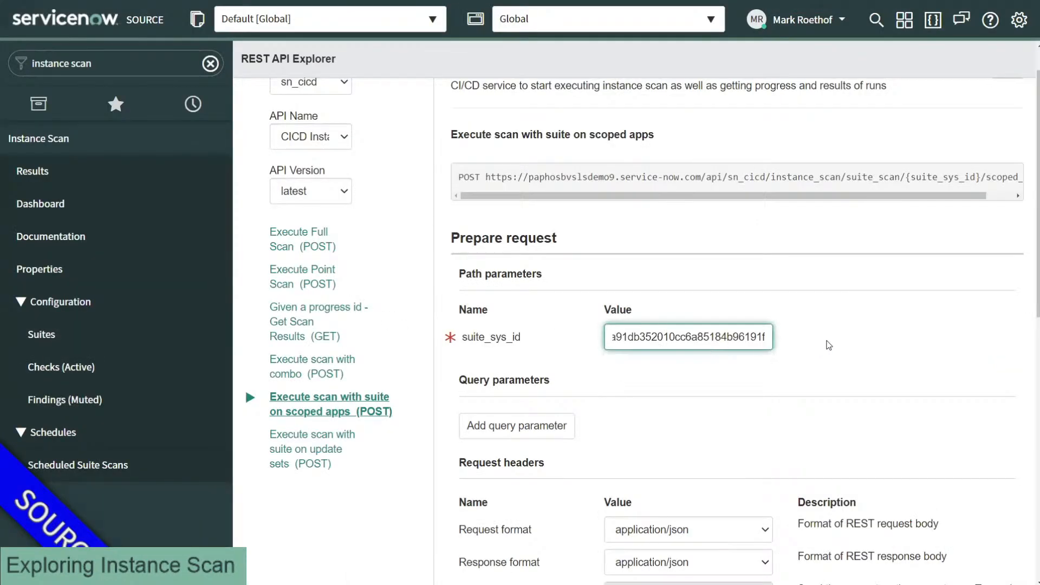
click(827, 343)
scroll(829, 343, down, 1)
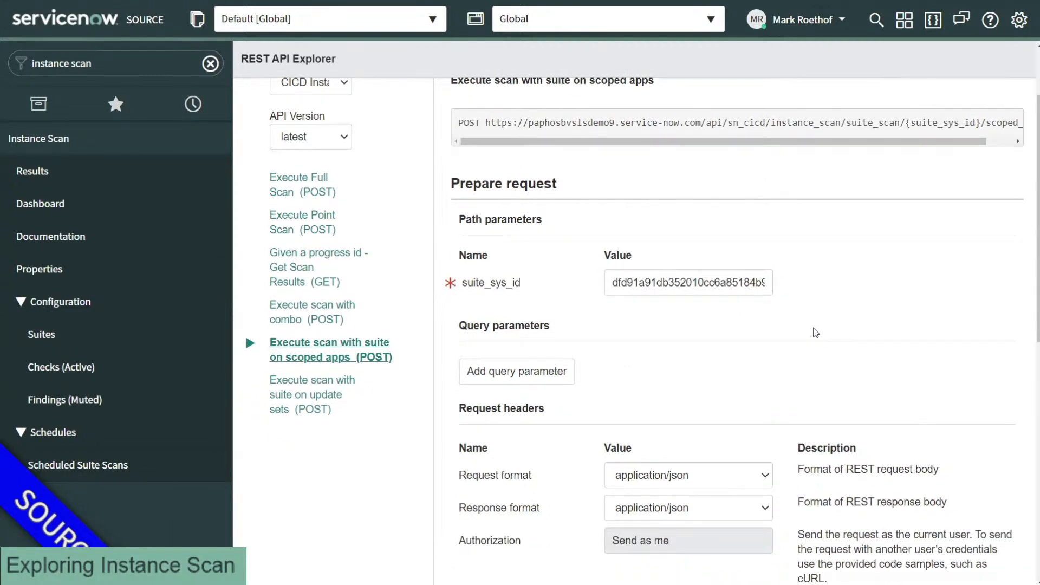
Step: Copy the Core Configuration suite's sys_id from the Suites list
key(ctrl+Tab)
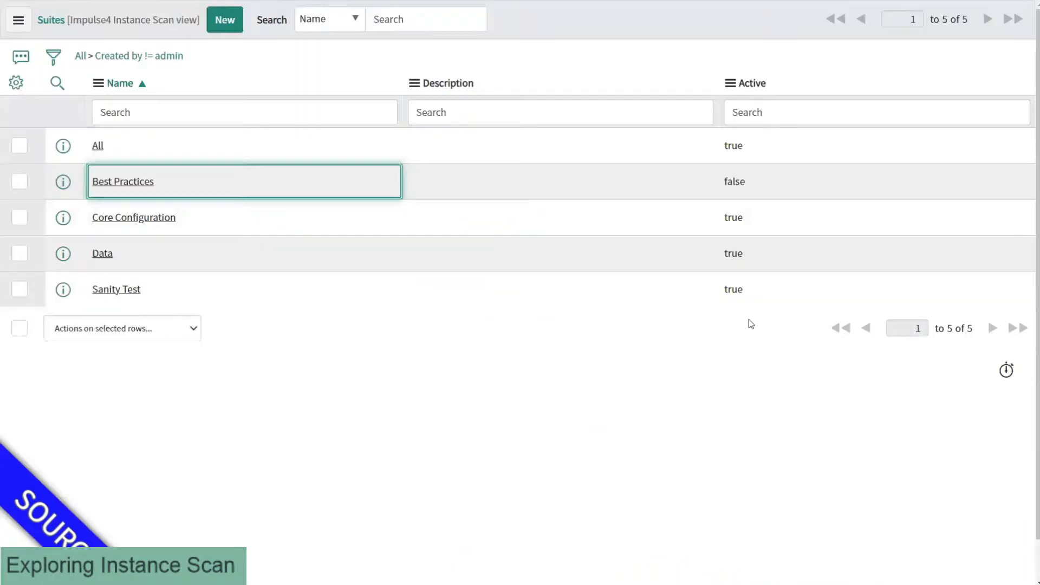
click(242, 211)
right_click(242, 211)
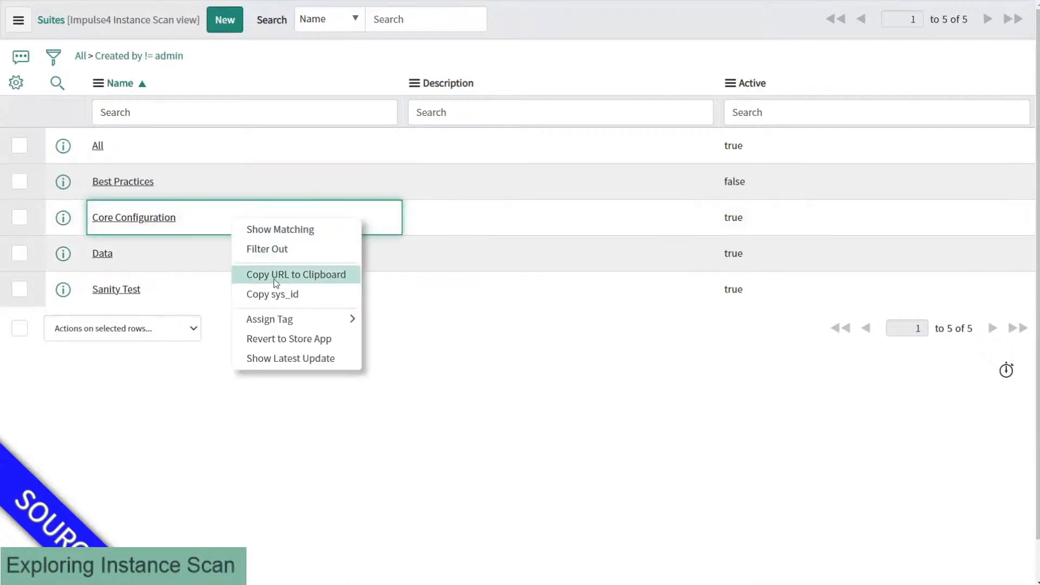
click(274, 295)
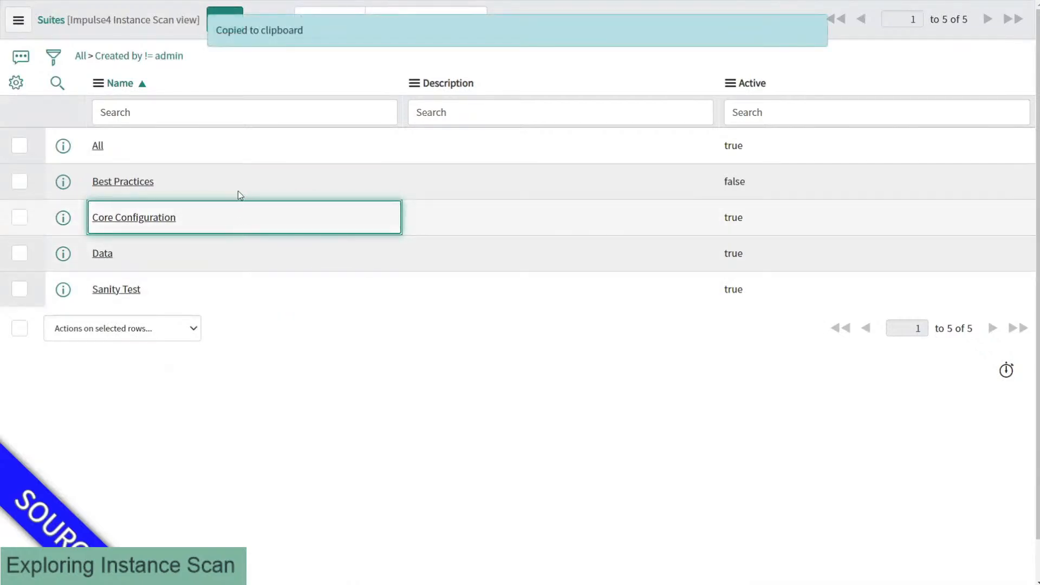
click(734, 181)
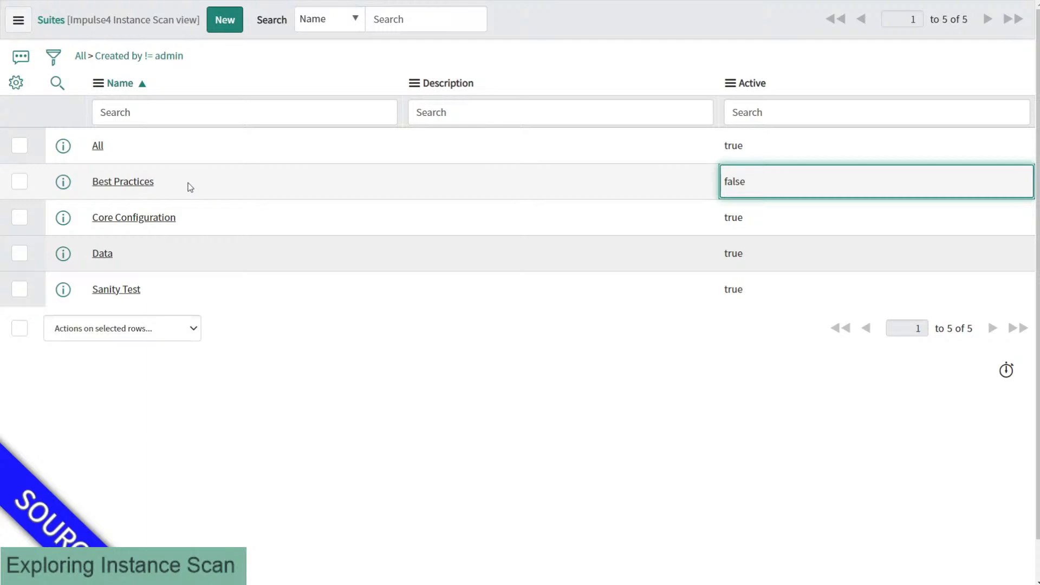
Step: Copy the Core Configuration sys_id again and check it in the suite_sys_id field
right_click(195, 227)
click(225, 301)
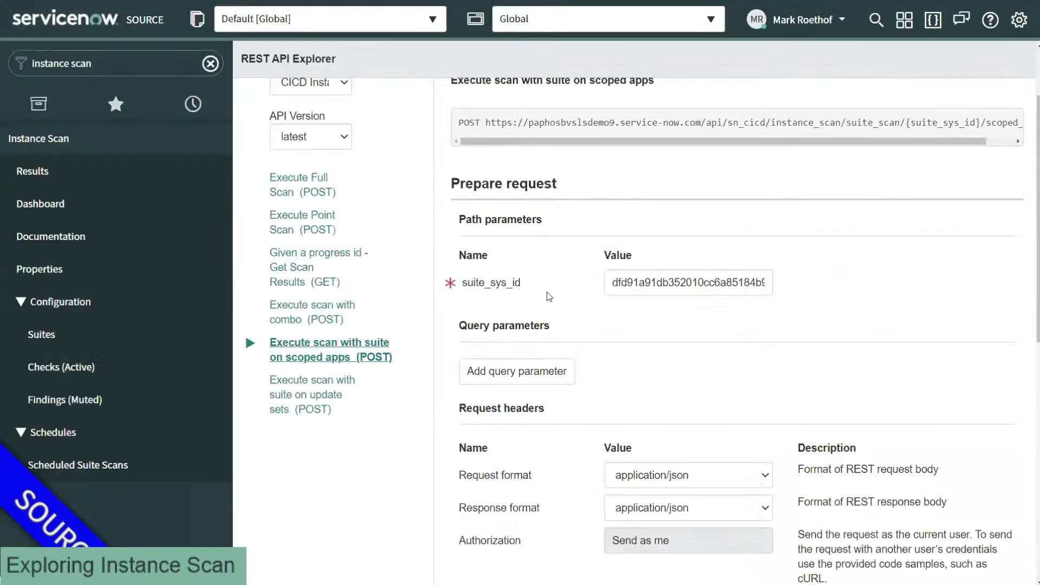
click(627, 284)
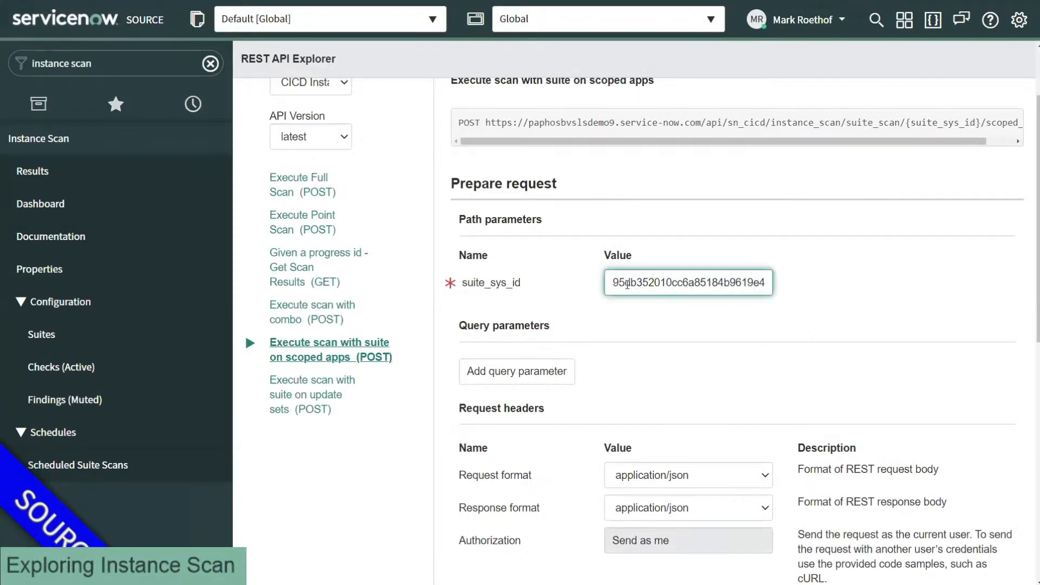
scroll(627, 299, down, 2)
scroll(626, 300, down, 8)
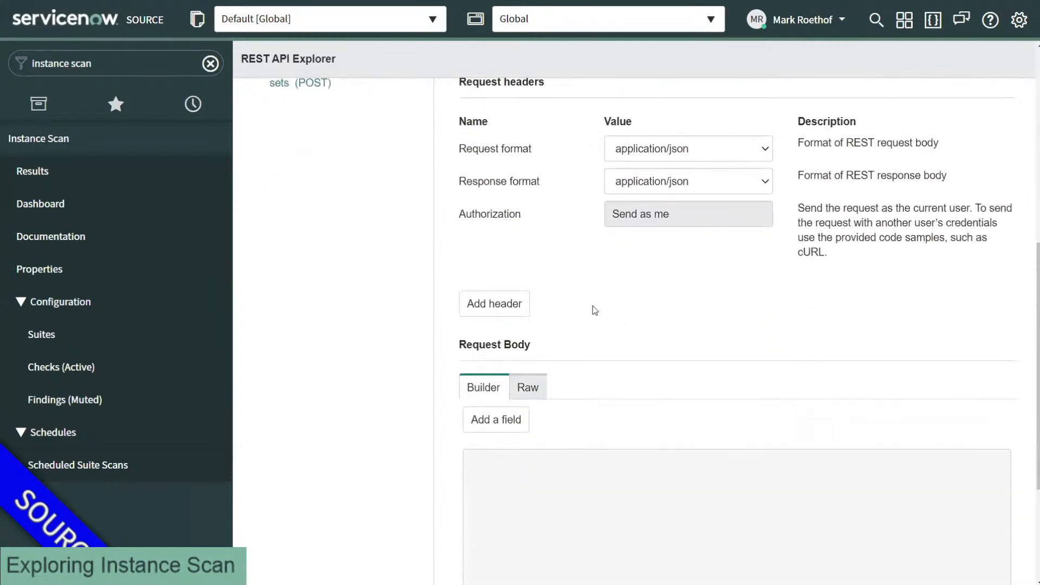
Step: Send the suite scan request (500 Internal Server Error), then open the CI/CD API documentation in a new tab
click(480, 472)
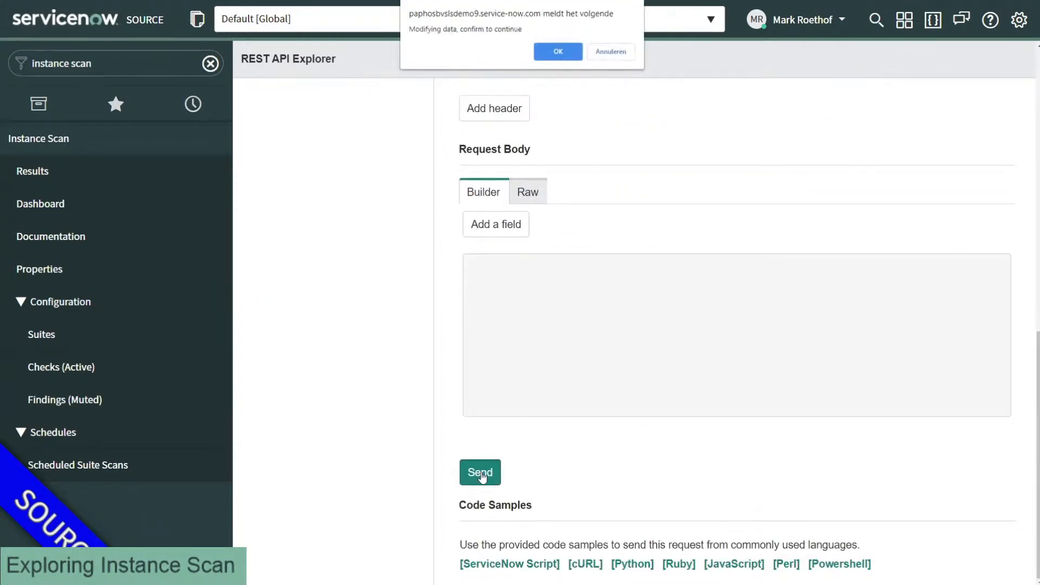
click(557, 51)
scroll(434, 209, down, 11)
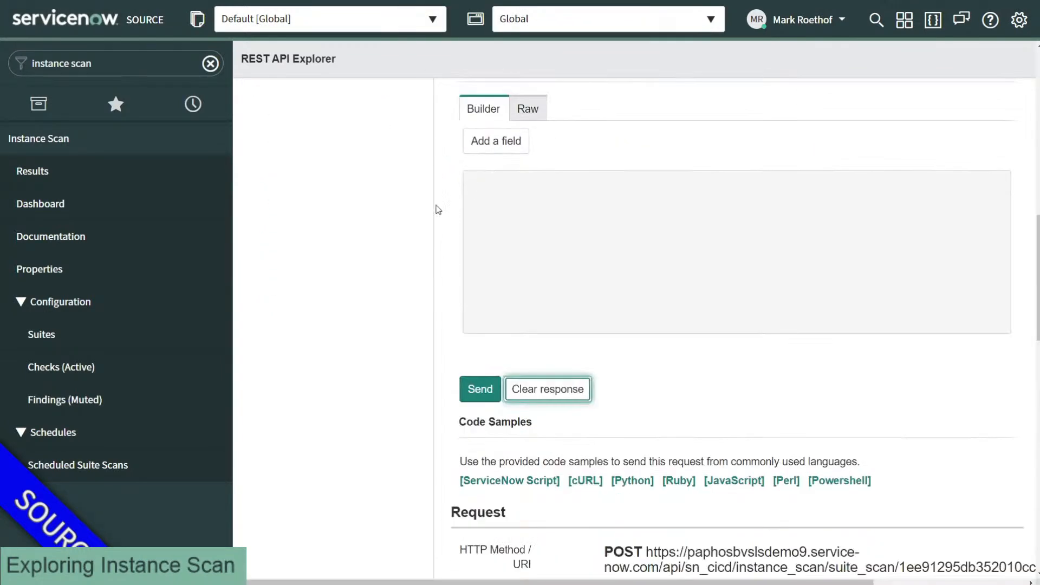
scroll(444, 263, down, 1)
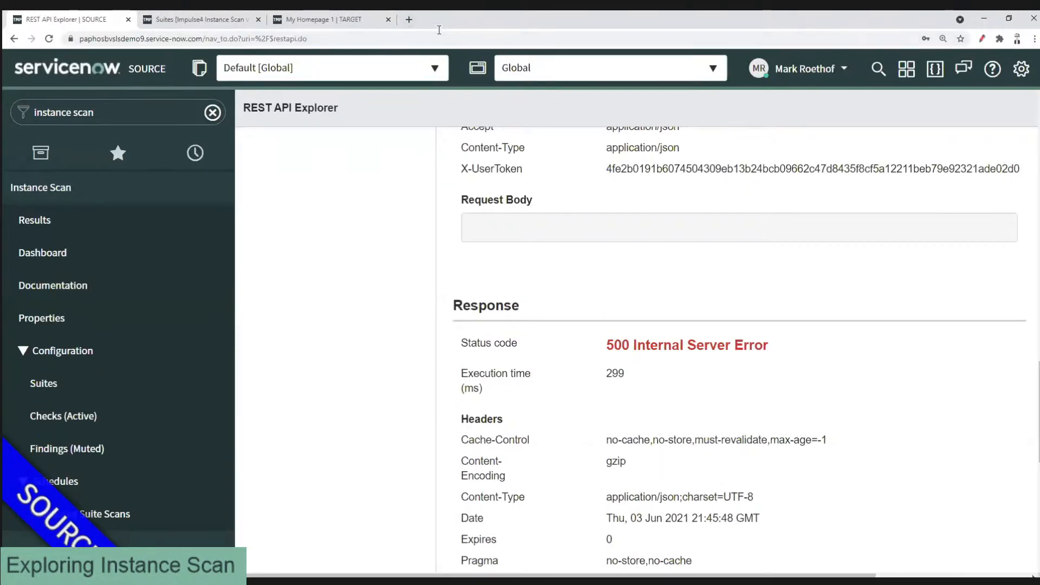
key(ctrl+t)
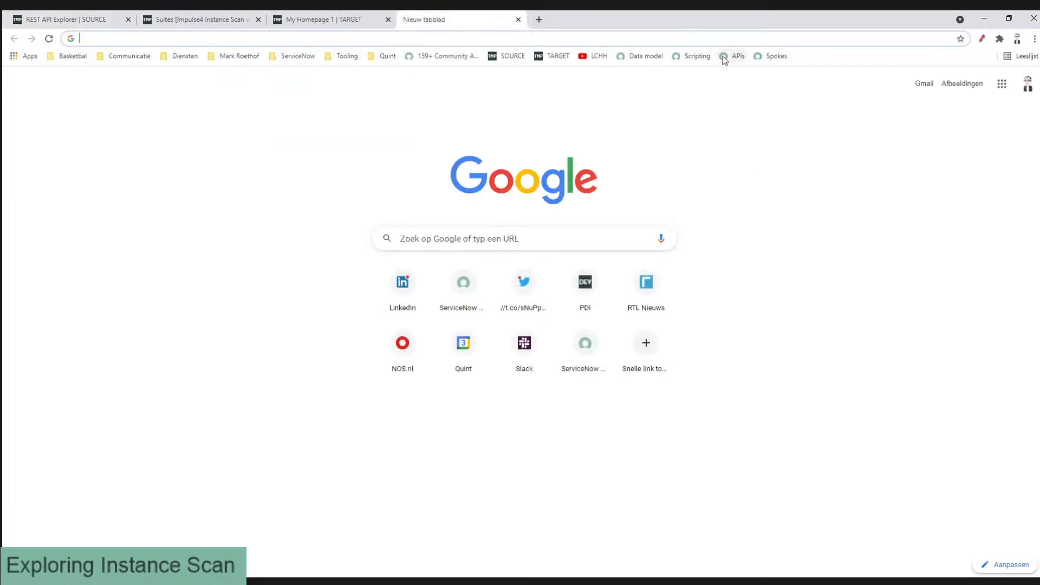
click(725, 56)
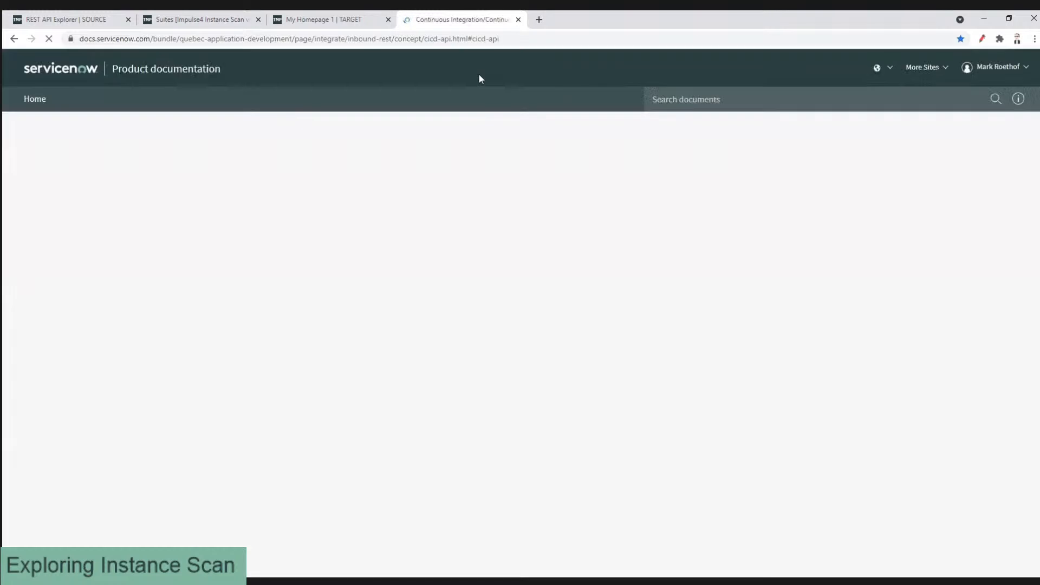
Step: Show the docs full screen at 125% zoom and search the page for 'scoped_apps'
key(F11)
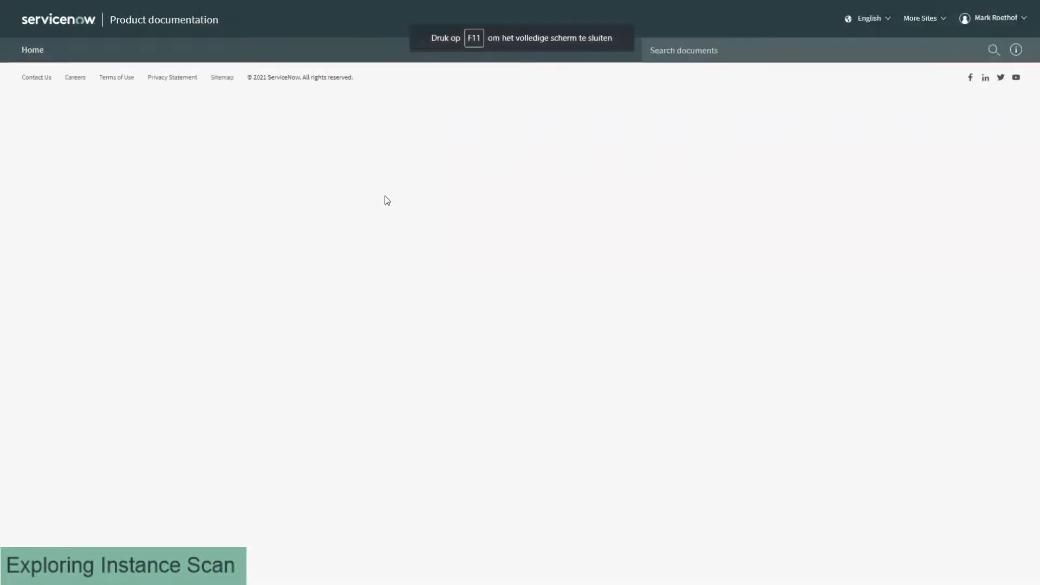
key(ctrl+plus)
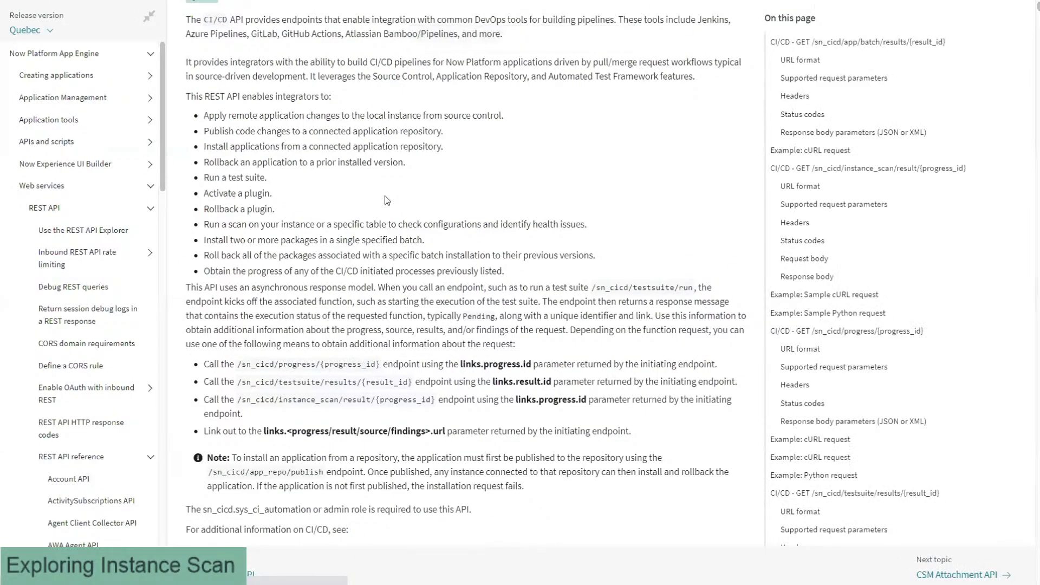
key(ctrl+plus)
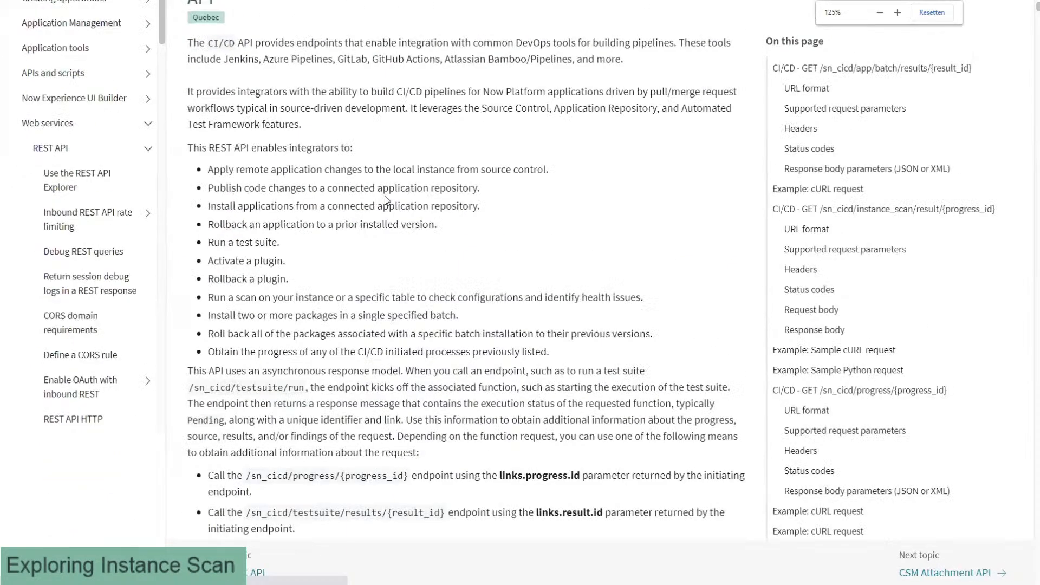
key(ctrl+f)
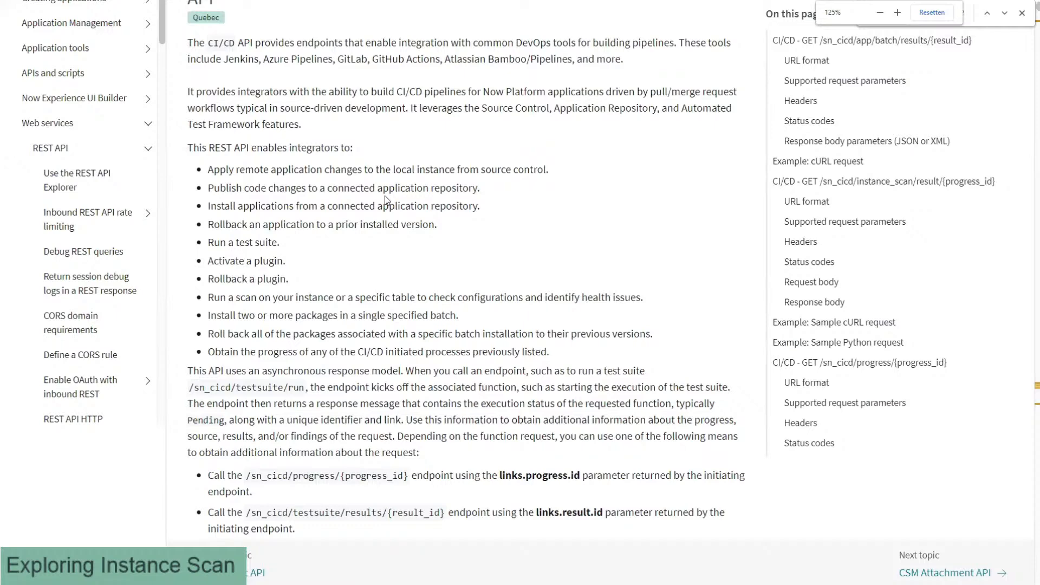
text(soped)
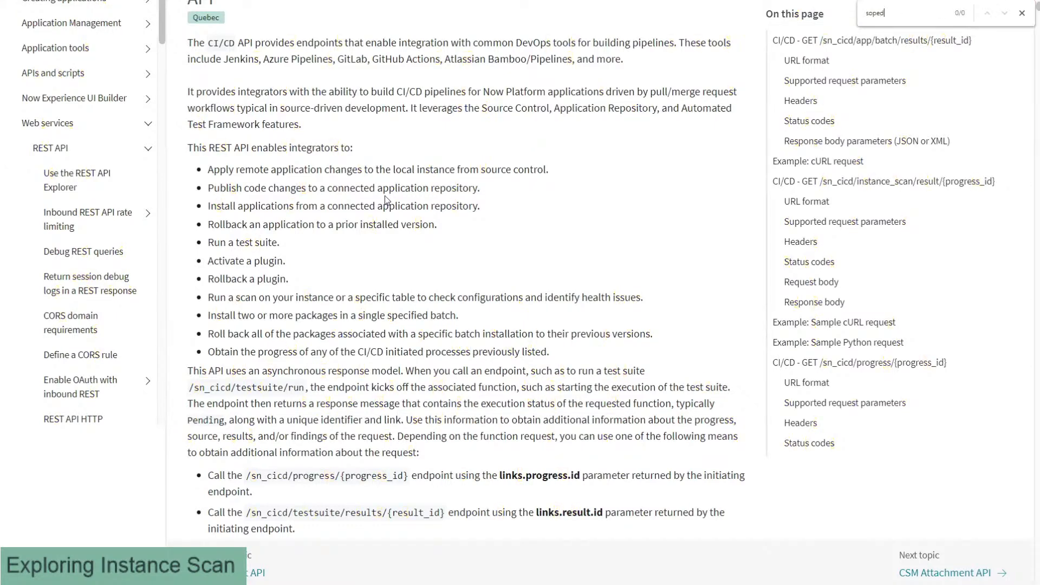
key(BackSpace)
key(BackSpace)
key(BackSpace)
key(BackSpace)
text(cope)
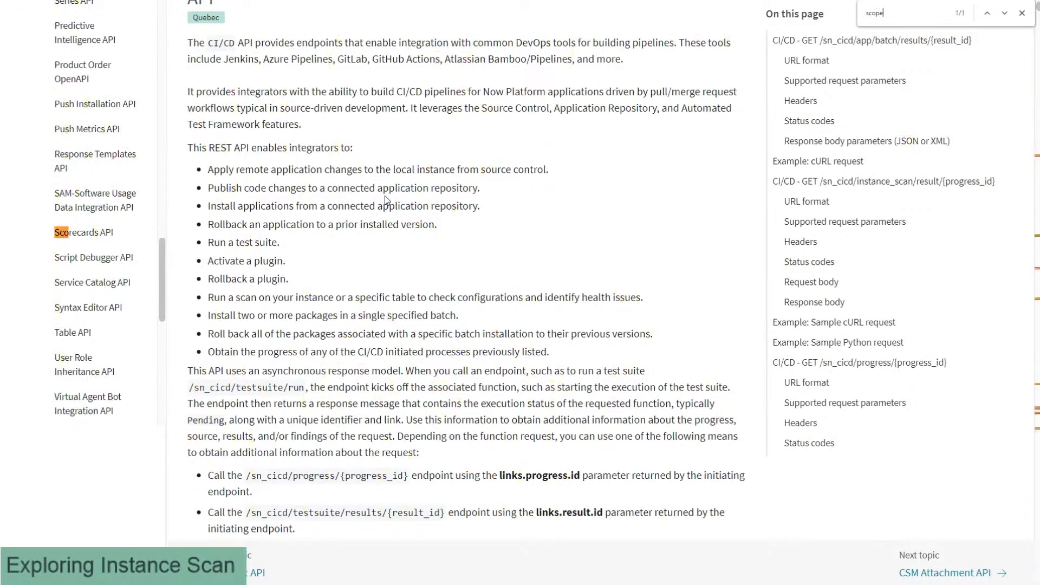
text(d_apps)
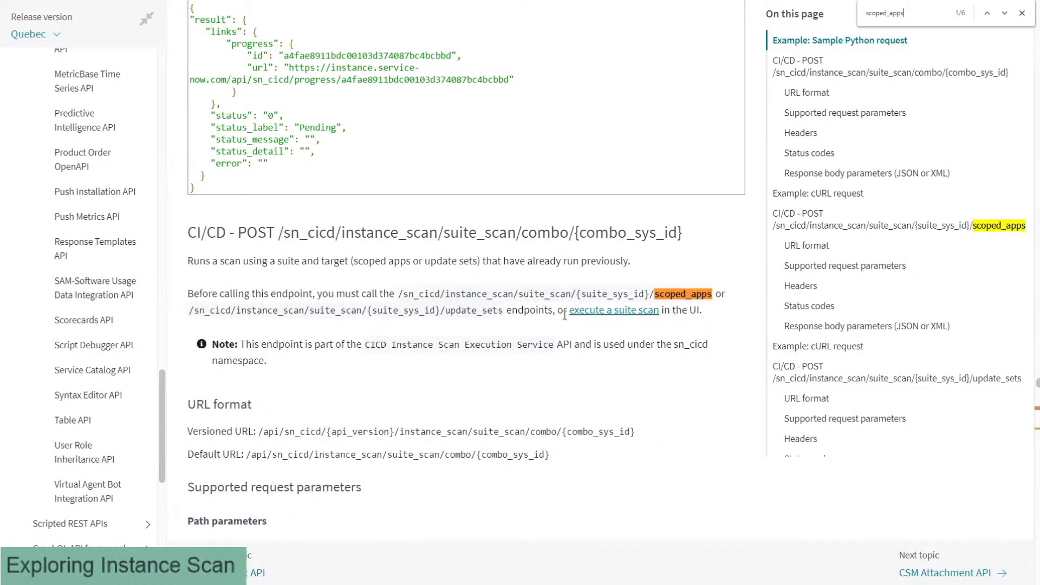
Step: Scroll through the matches to the POST suite_scan scoped_apps endpoint section
scroll(391, 307, down, 2)
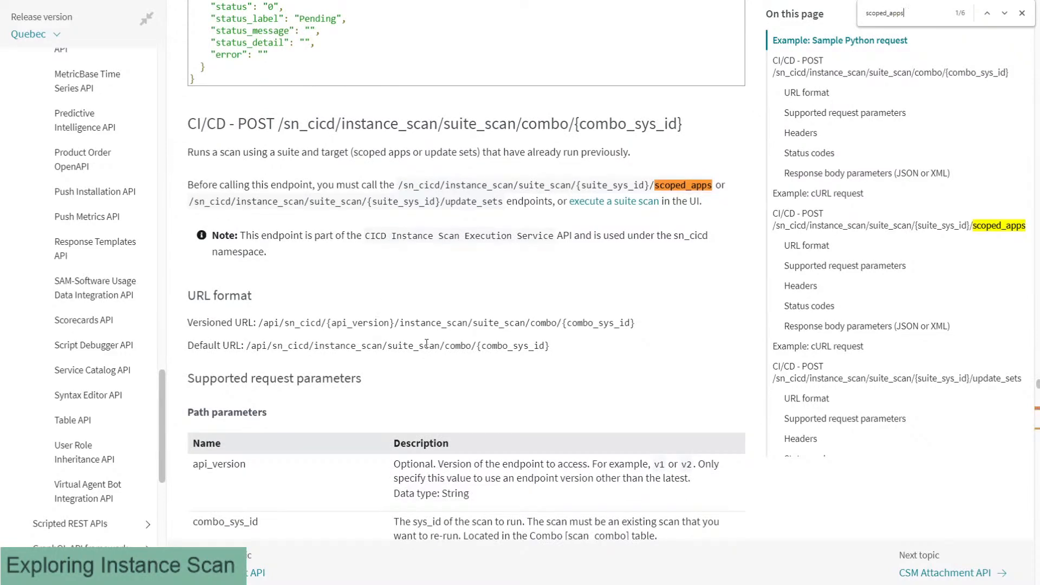
scroll(364, 281, down, 1)
scroll(359, 274, down, 4)
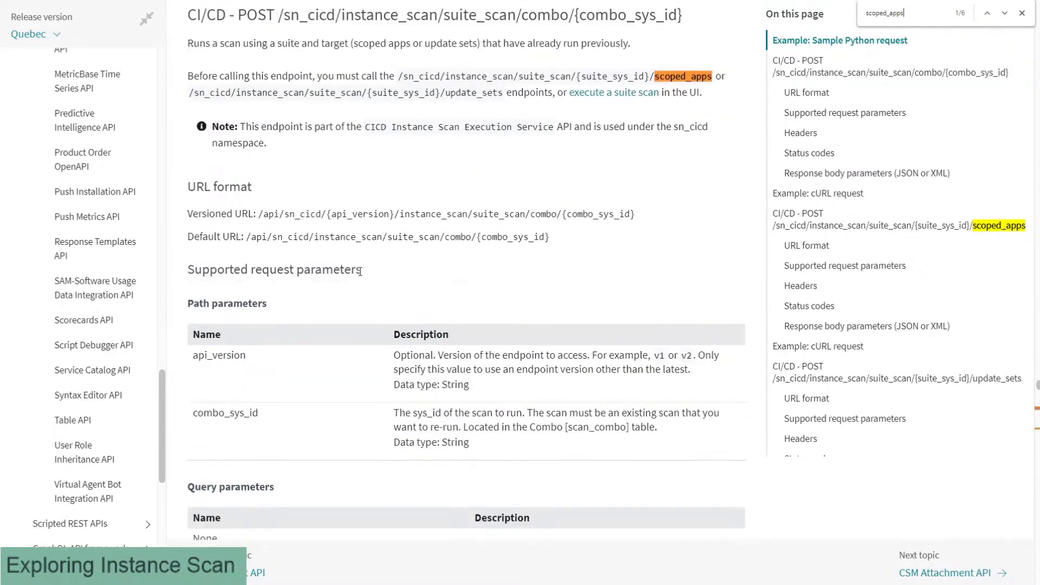
scroll(353, 279, down, 8)
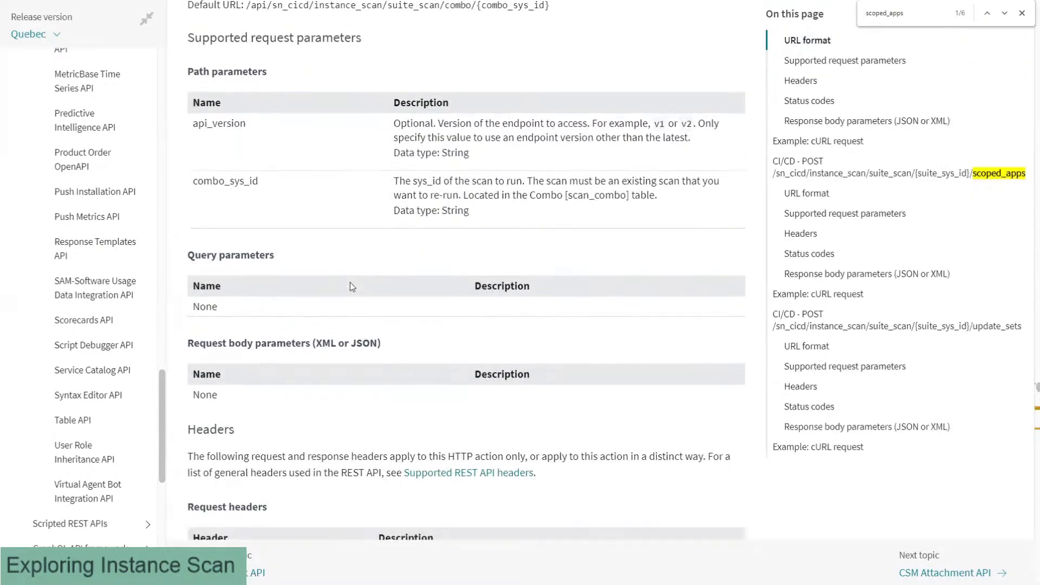
scroll(348, 287, down, 7)
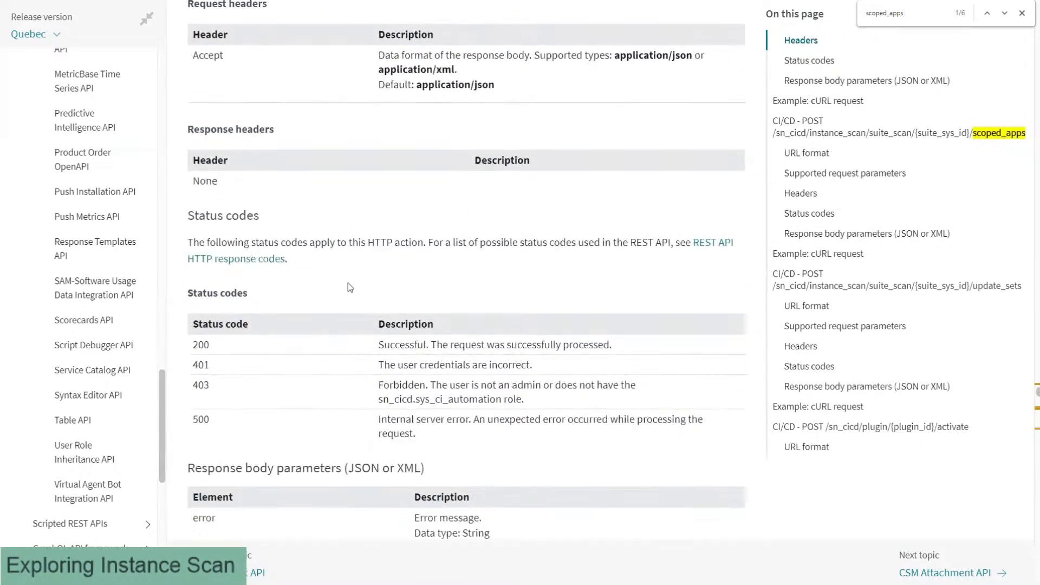
scroll(342, 295, down, 2)
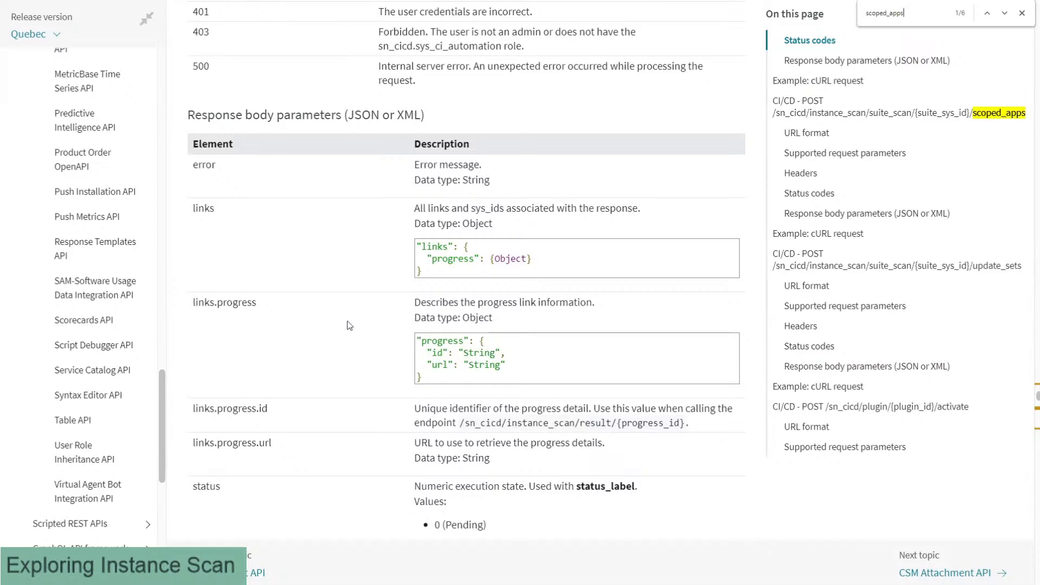
scroll(348, 321, down, 5)
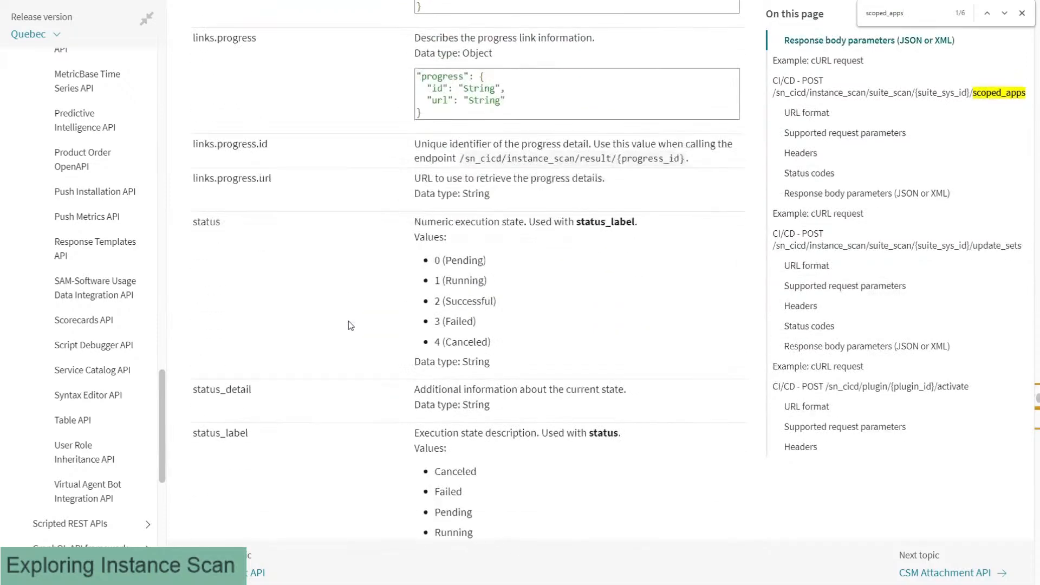
scroll(349, 324, down, 7)
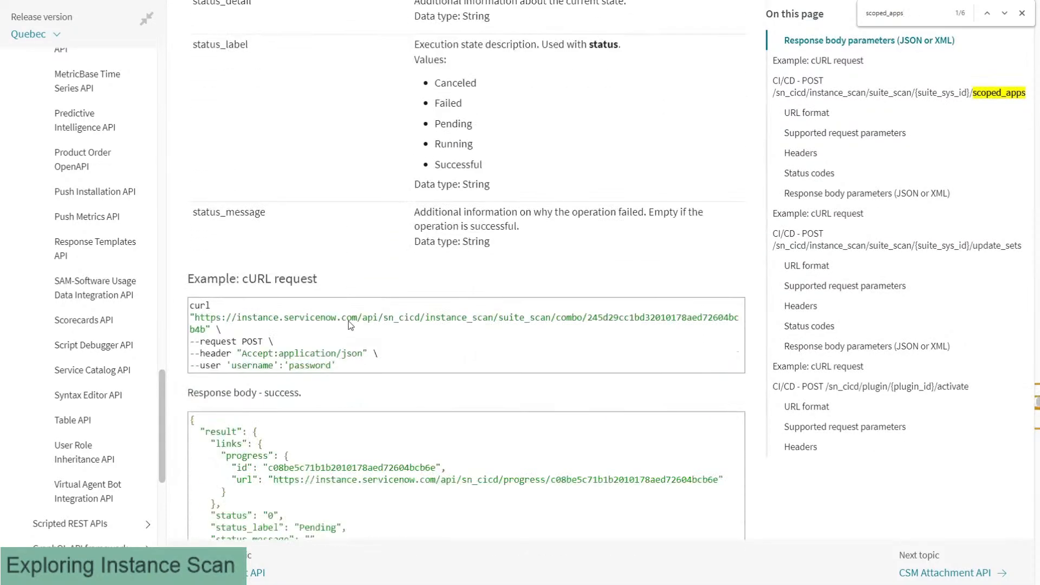
scroll(349, 324, down, 6)
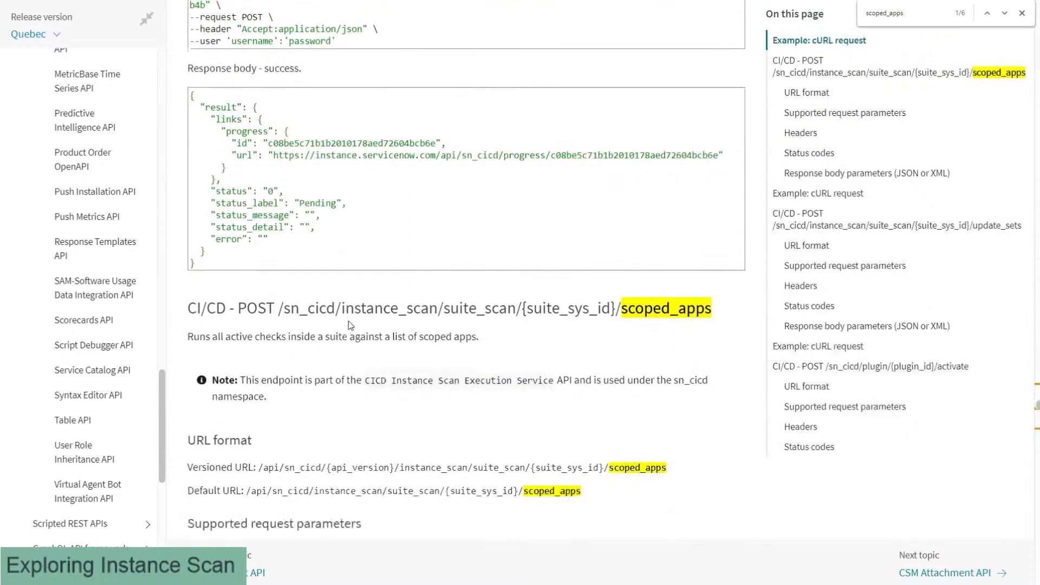
Step: Select and copy the app_scope_sys_ids example line from the request body parameters
scroll(349, 324, down, 3)
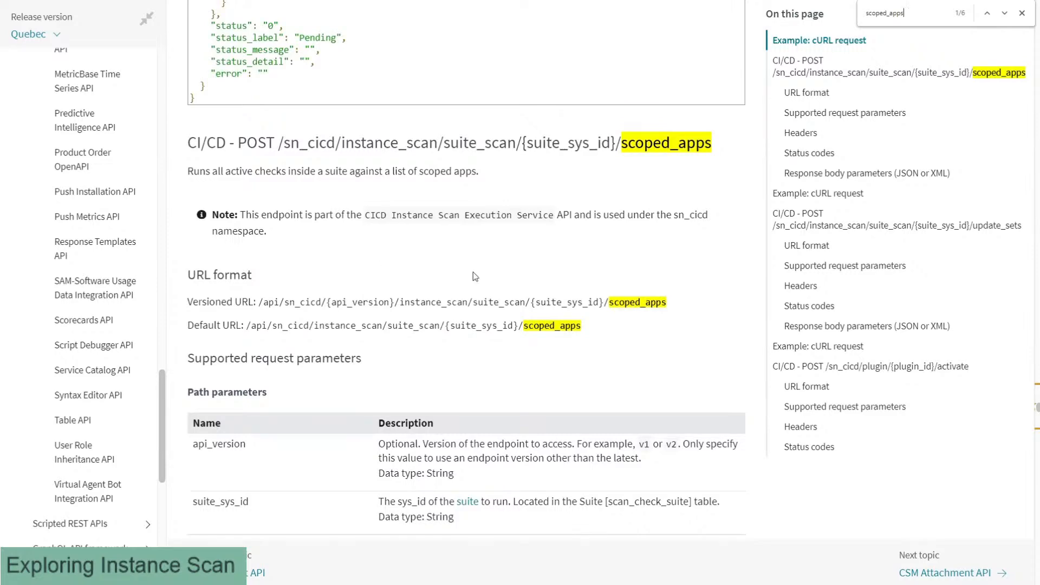
scroll(519, 187, down, 3)
scroll(523, 162, up, 2)
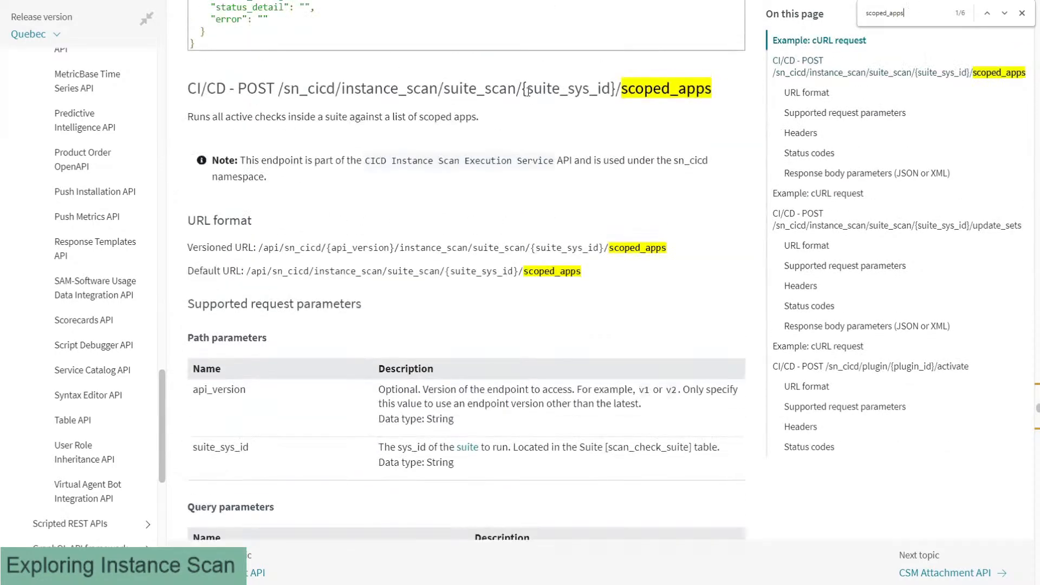
scroll(369, 258, down, 3)
scroll(369, 269, down, 3)
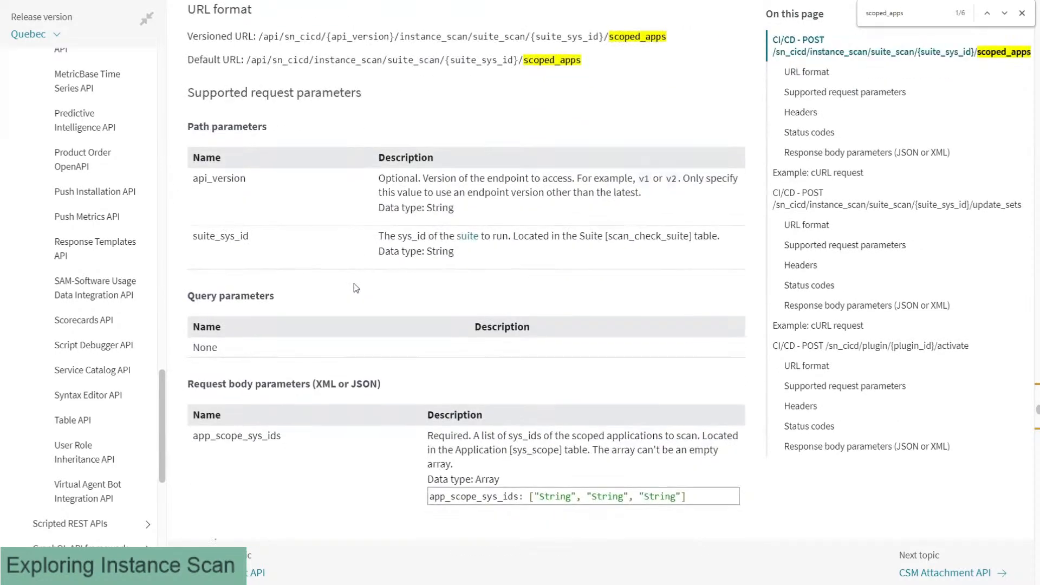
drag(191, 267, 696, 382)
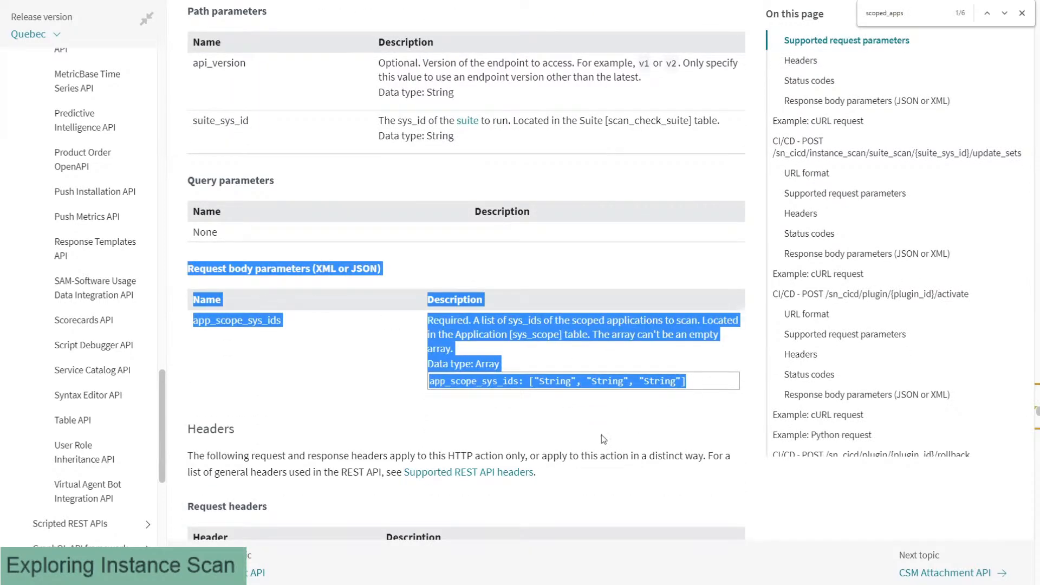
click(393, 380)
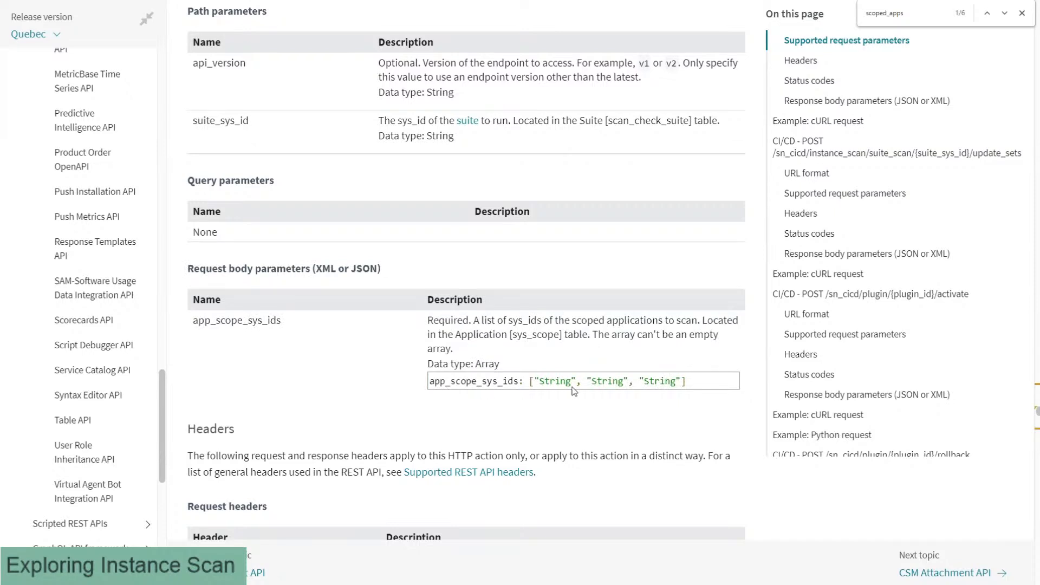
drag(432, 382, 685, 382)
key(ctrl+c)
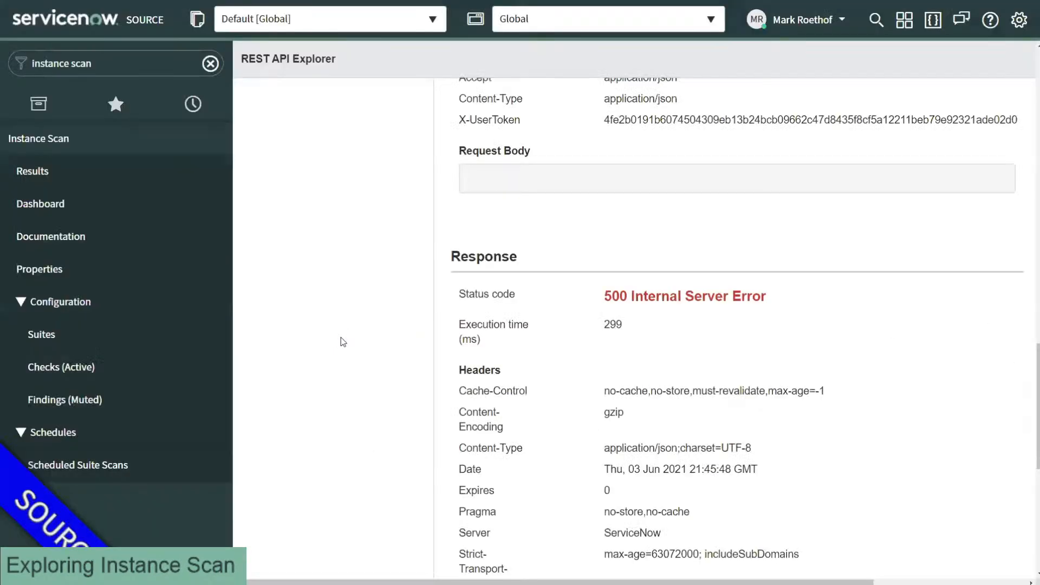
Step: Paste the app_scope_sys_ids sample into the Raw request body and wrap it in braces
scroll(367, 308, up, 12)
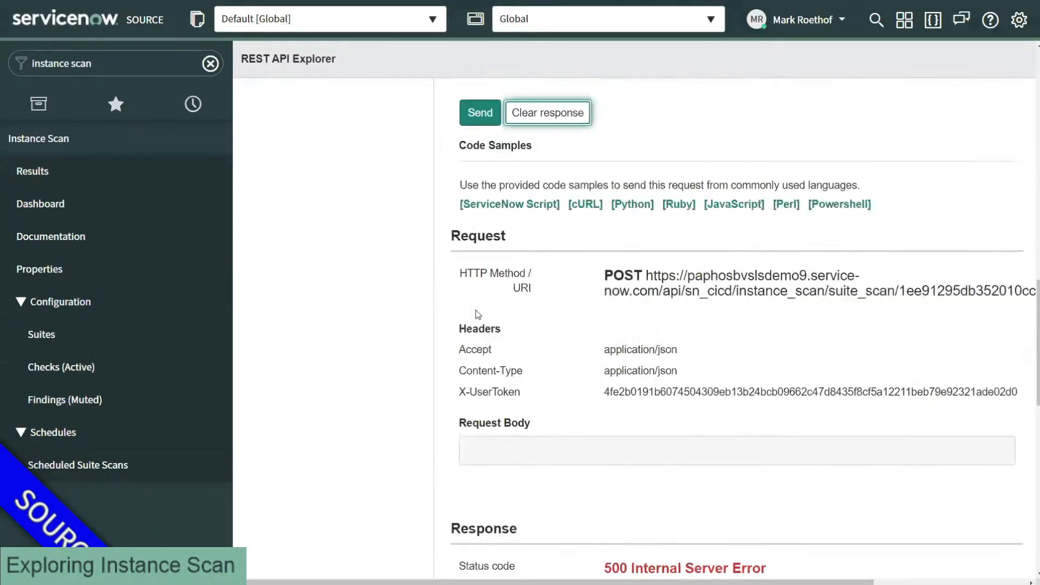
scroll(476, 311, up, 4)
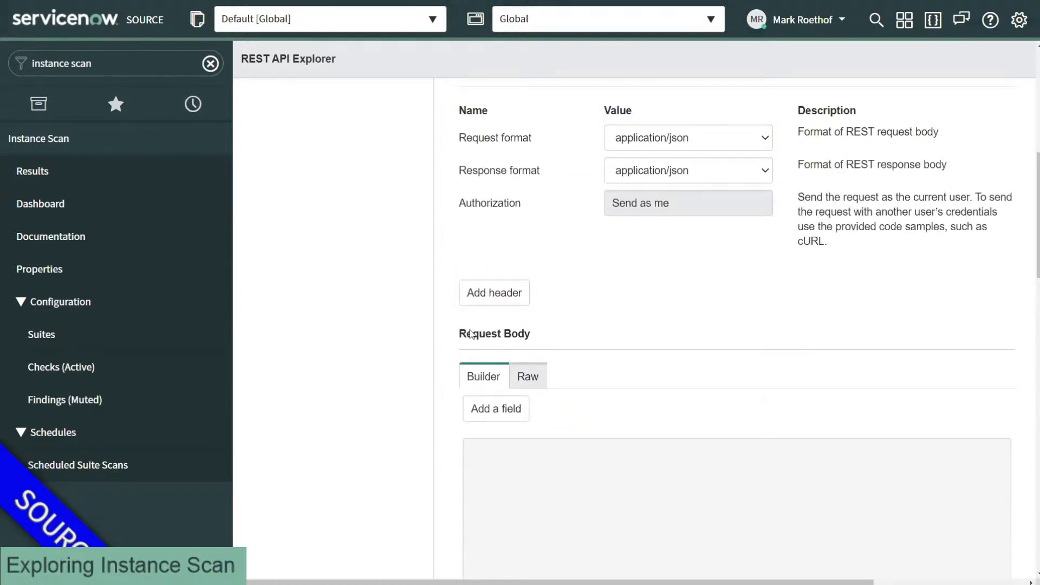
scroll(515, 352, down, 2)
click(525, 271)
click(515, 311)
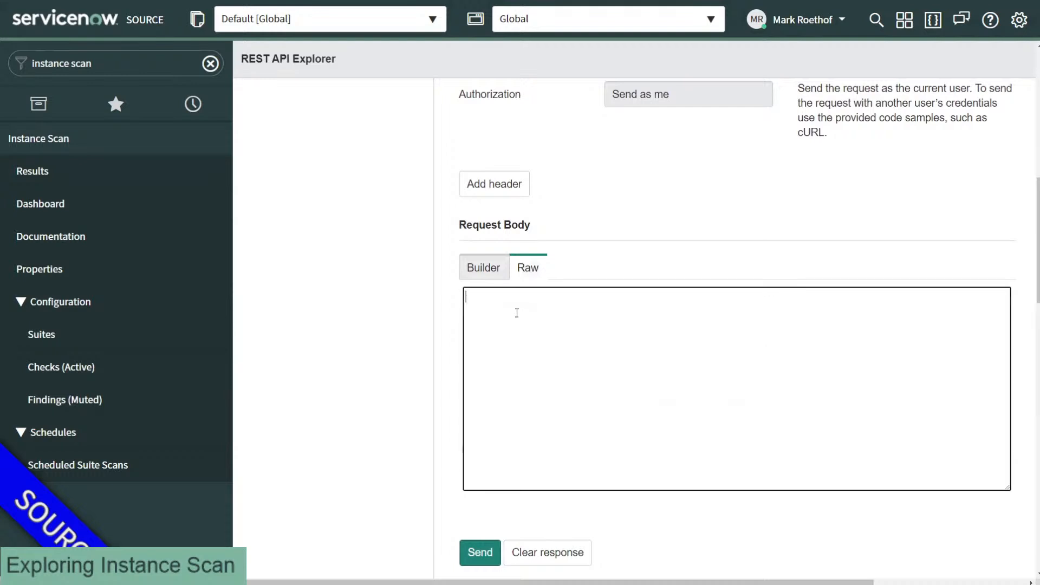
key(ctrl+v)
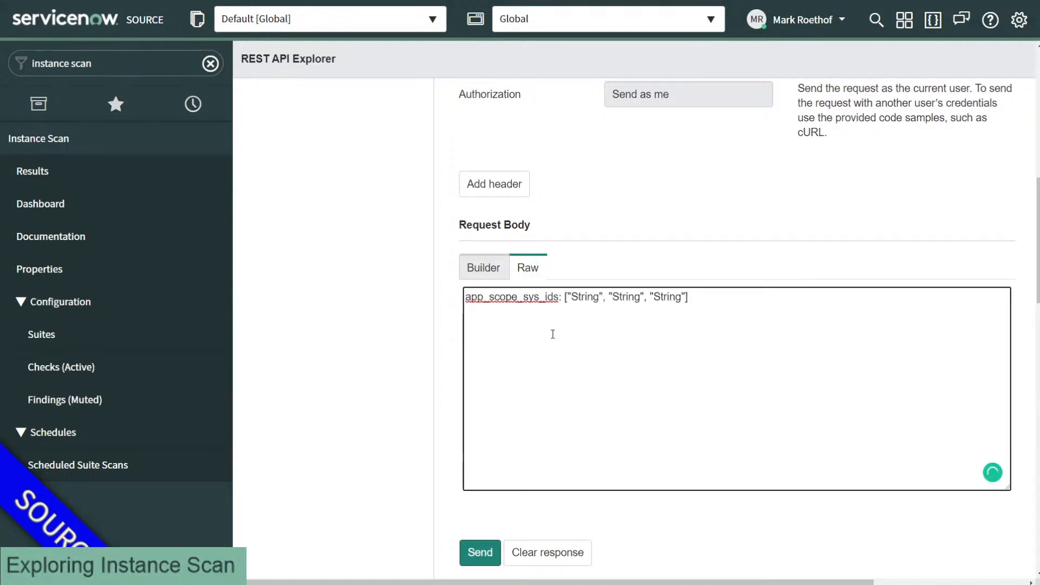
key(Home)
key(Return)
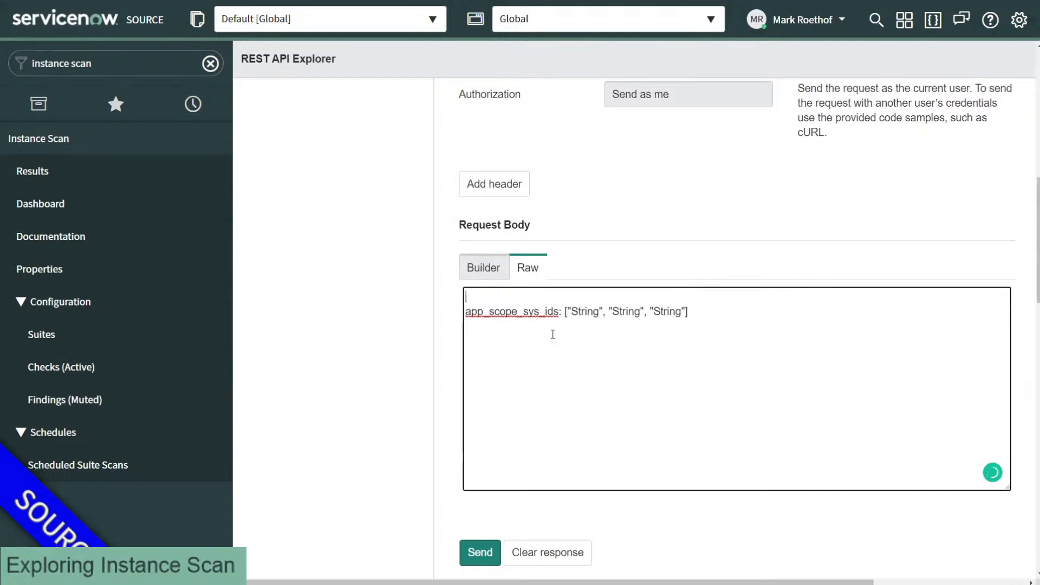
key(Up)
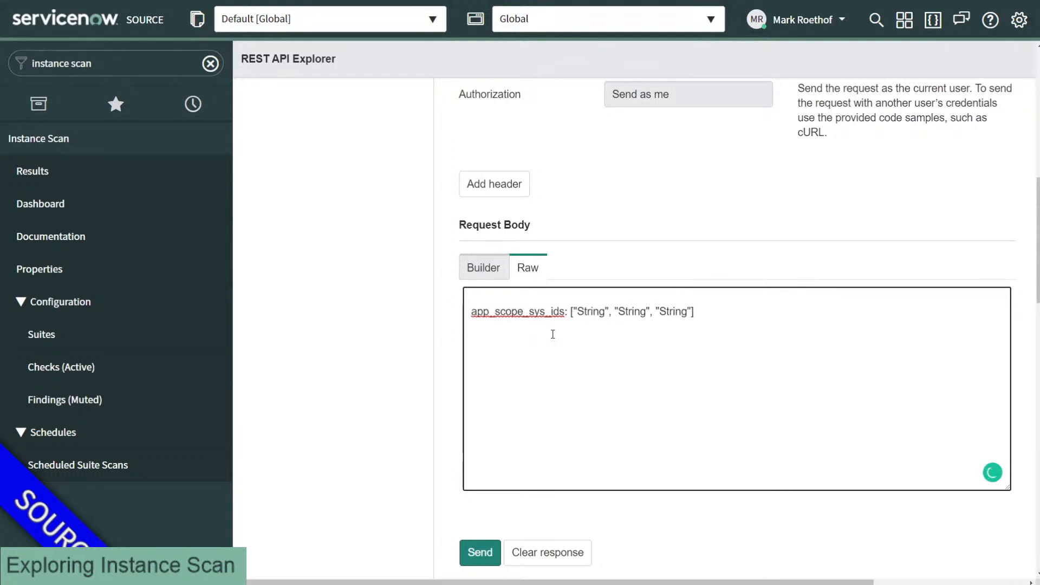
text({)
key(End)
key(Return)
text(})
Step: Replace the String placeholders with "global" and send the scan request
drag(576, 312, 687, 311)
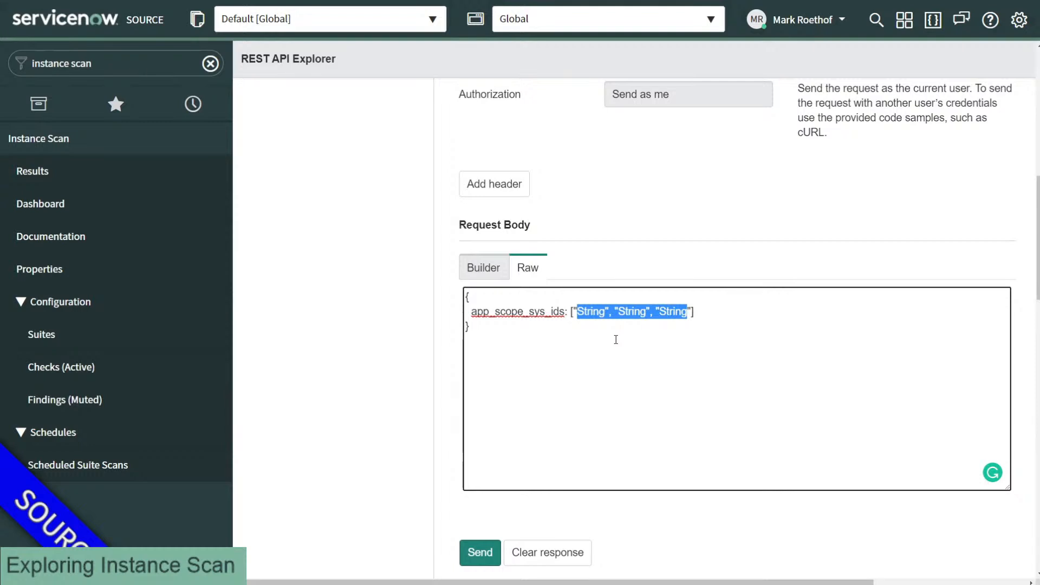
key(BackSpace)
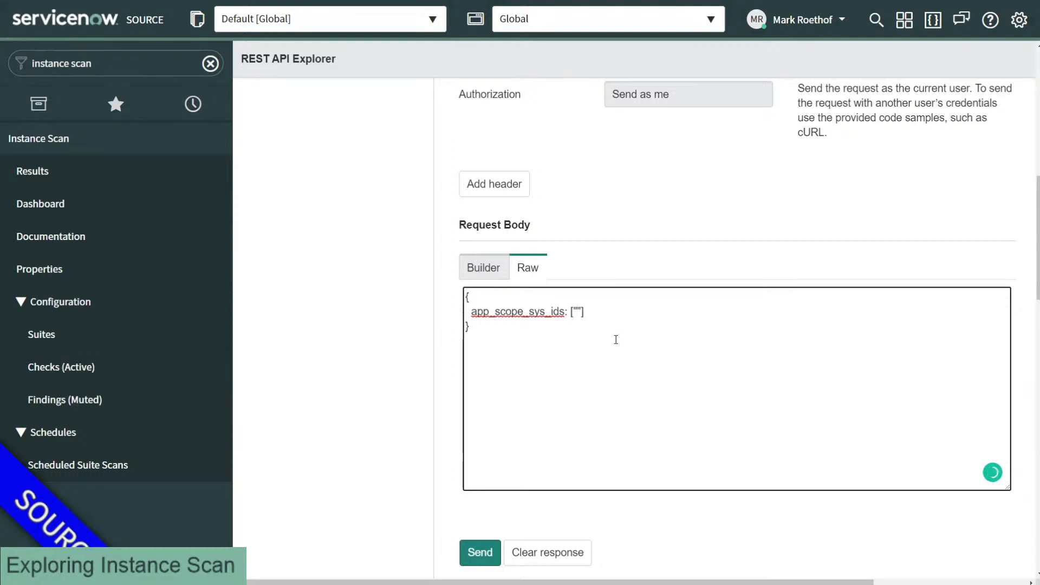
text(global)
scroll(446, 368, down, 1)
scroll(446, 368, down, 1)
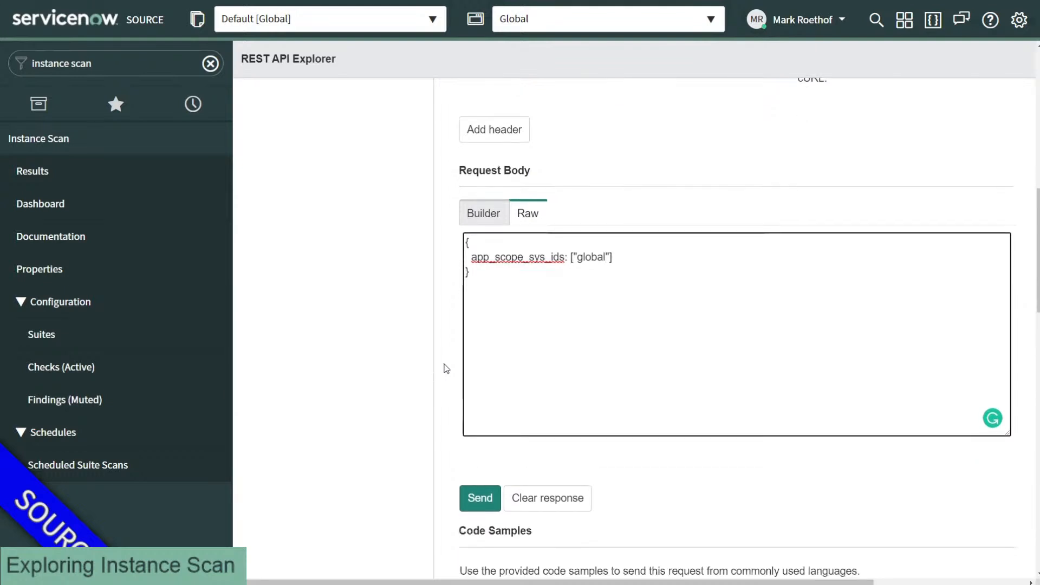
double_click(582, 258)
click(472, 452)
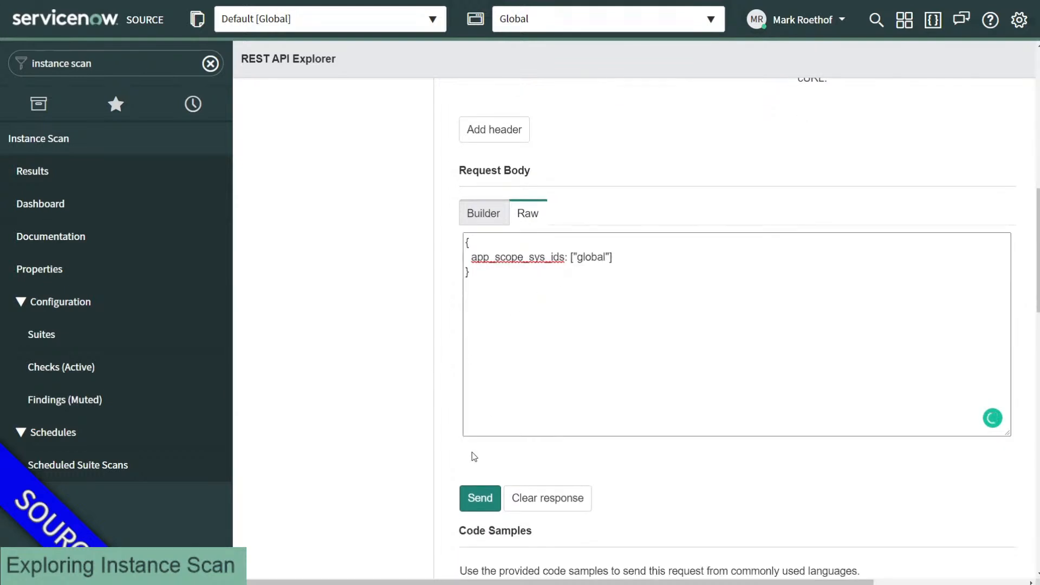
click(476, 499)
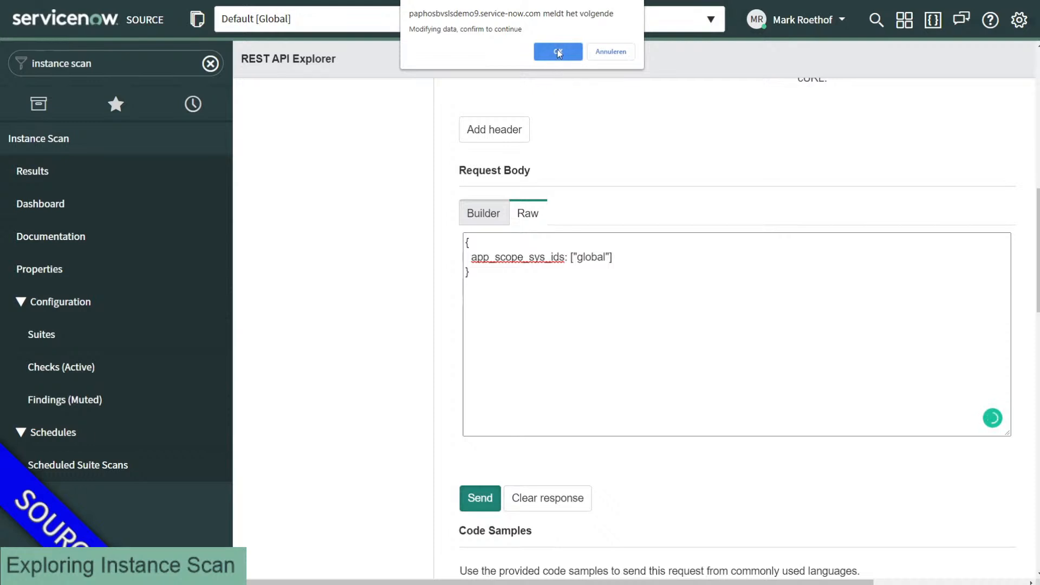
Step: Send the scan request with the global body, check the 200 OK response, then view Scan Results
click(558, 52)
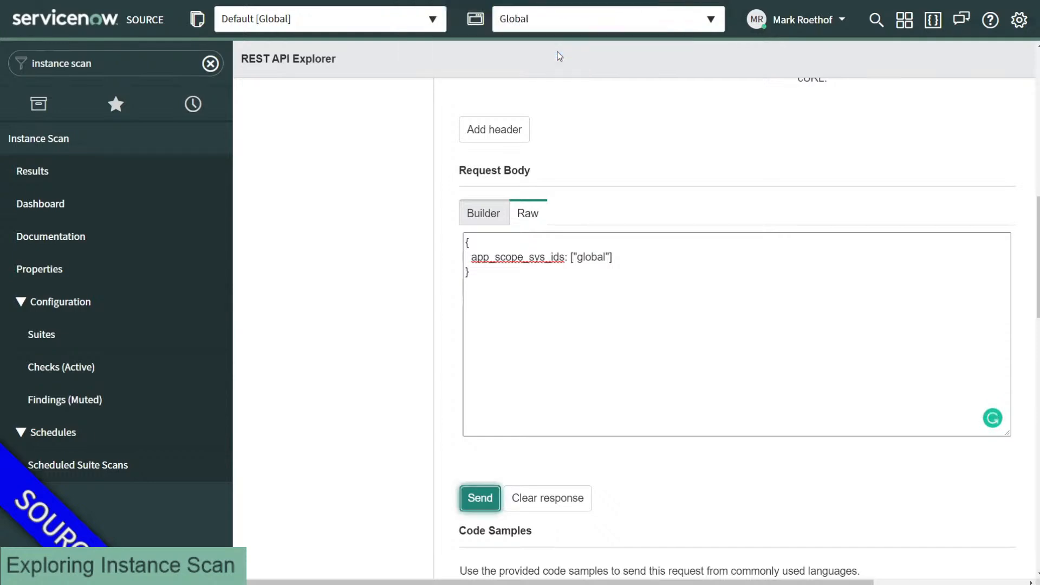
scroll(447, 137, down, 10)
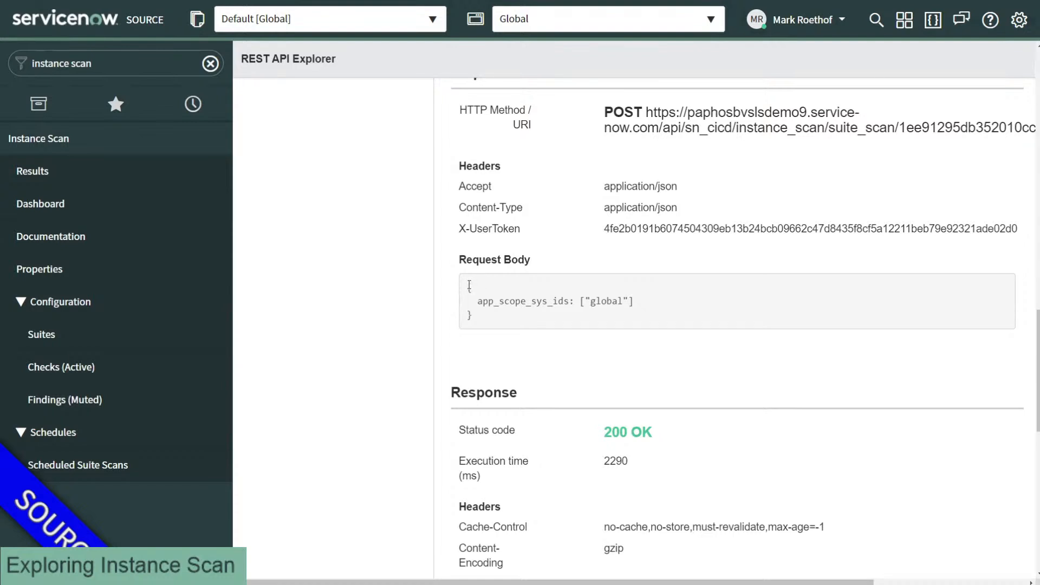
drag(468, 287, 479, 313)
click(482, 308)
triple_click(619, 430)
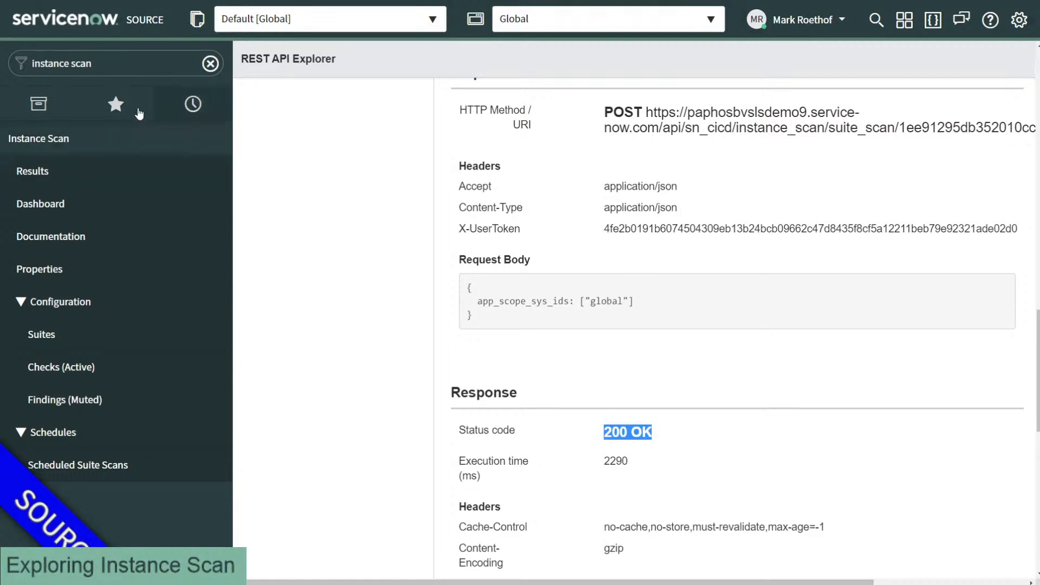
click(64, 174)
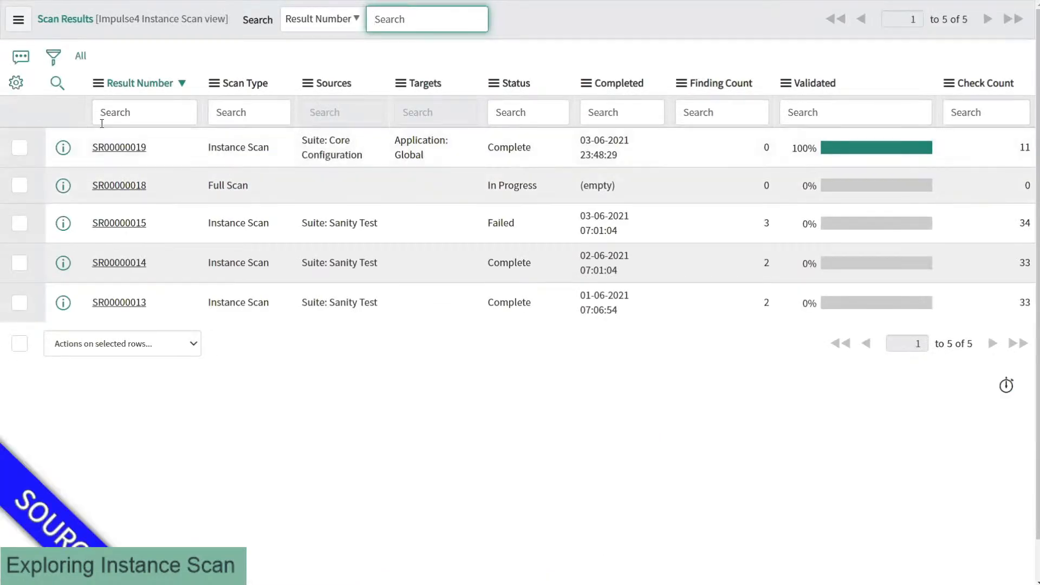
drag(141, 135, 618, 156)
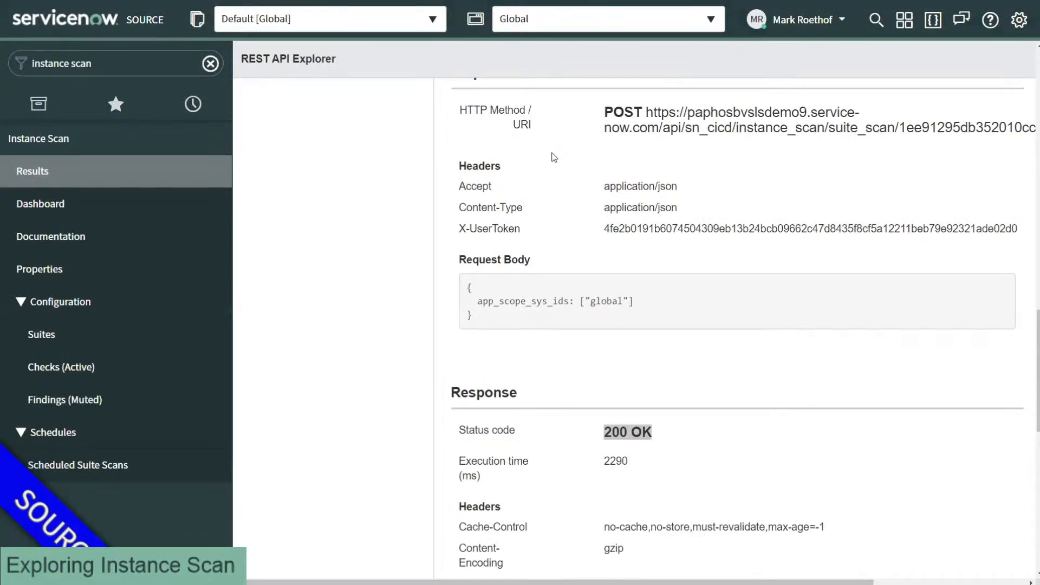
scroll(504, 173, down, 10)
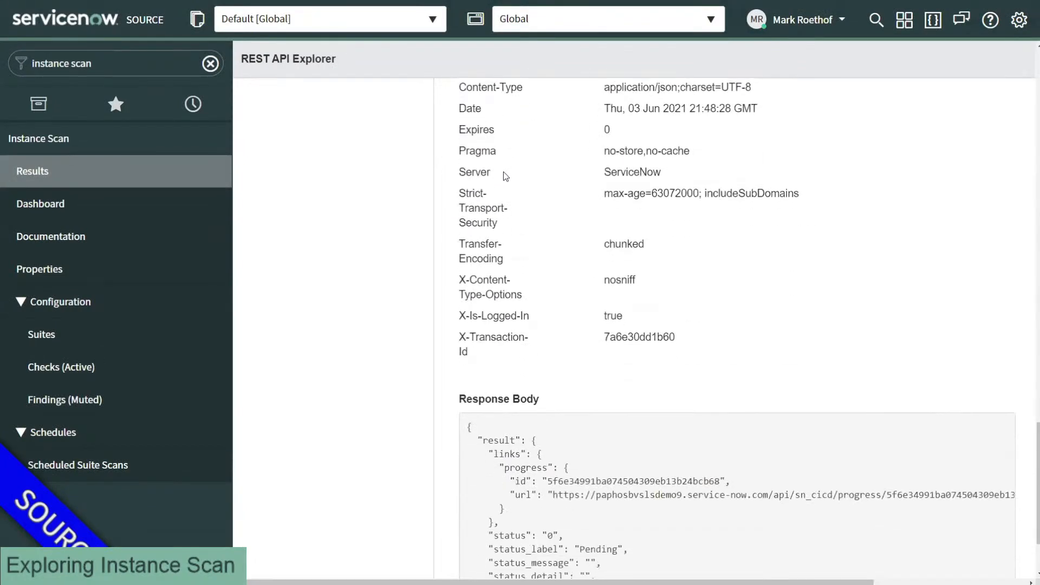
scroll(503, 171, down, 2)
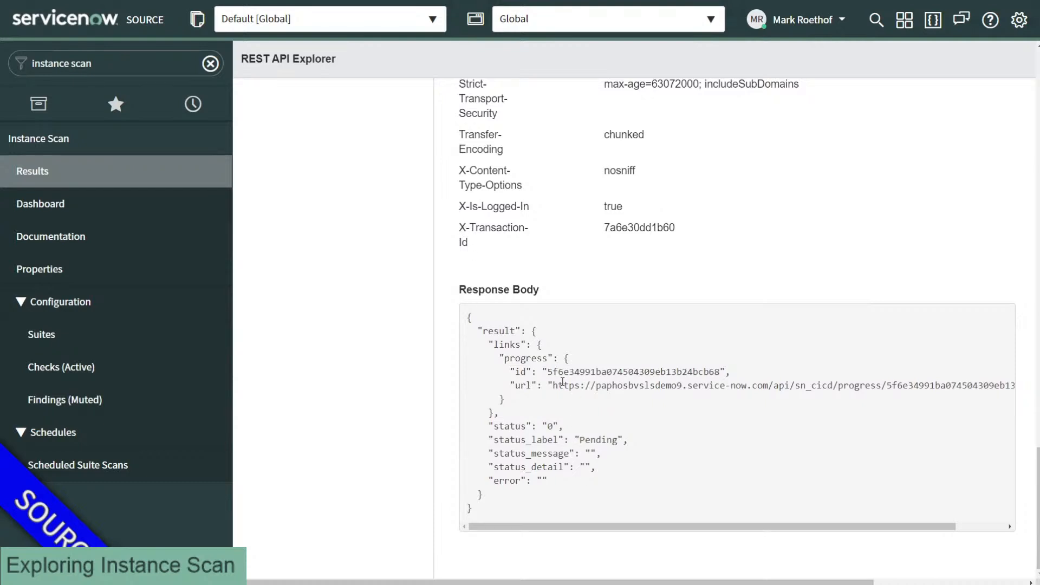
drag(548, 371, 720, 372)
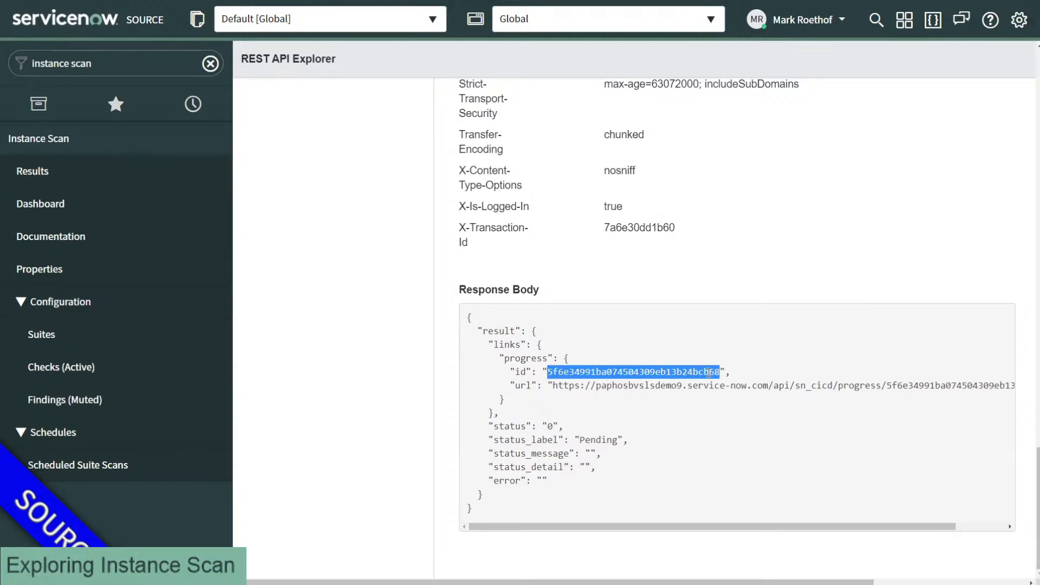
scroll(358, 289, up, 1)
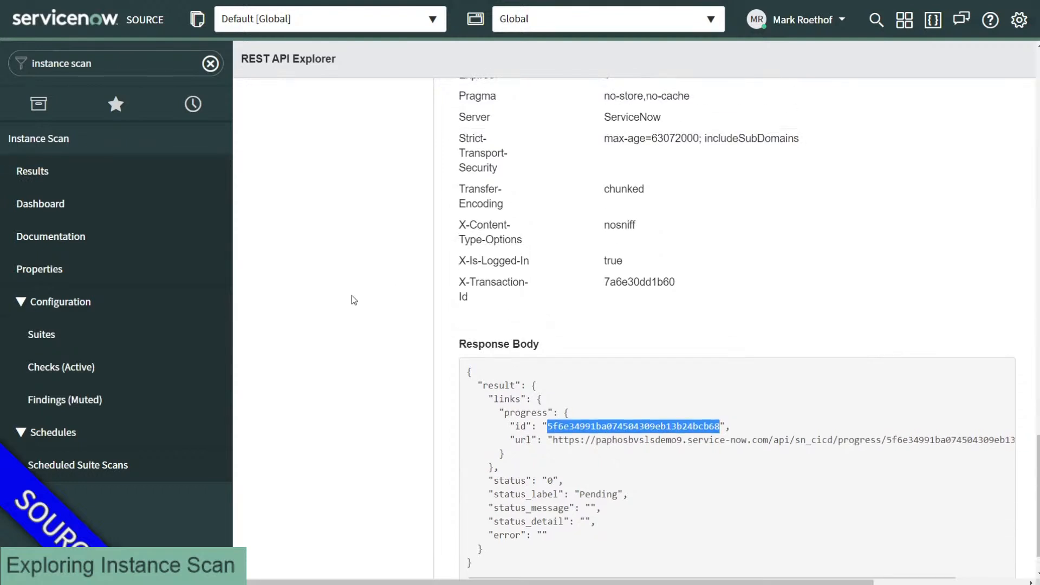
scroll(346, 298, up, 15)
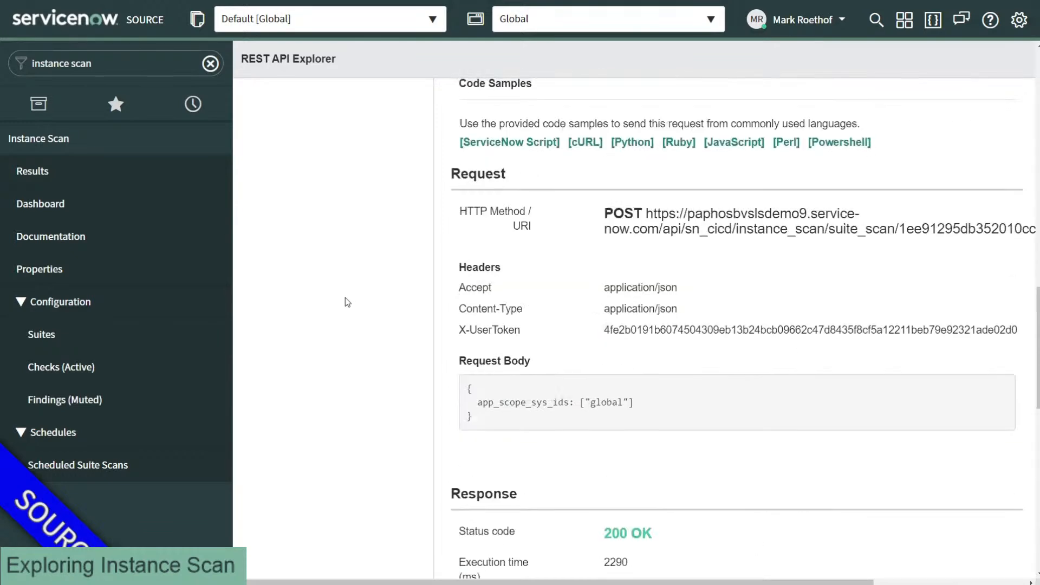
scroll(333, 289, up, 8)
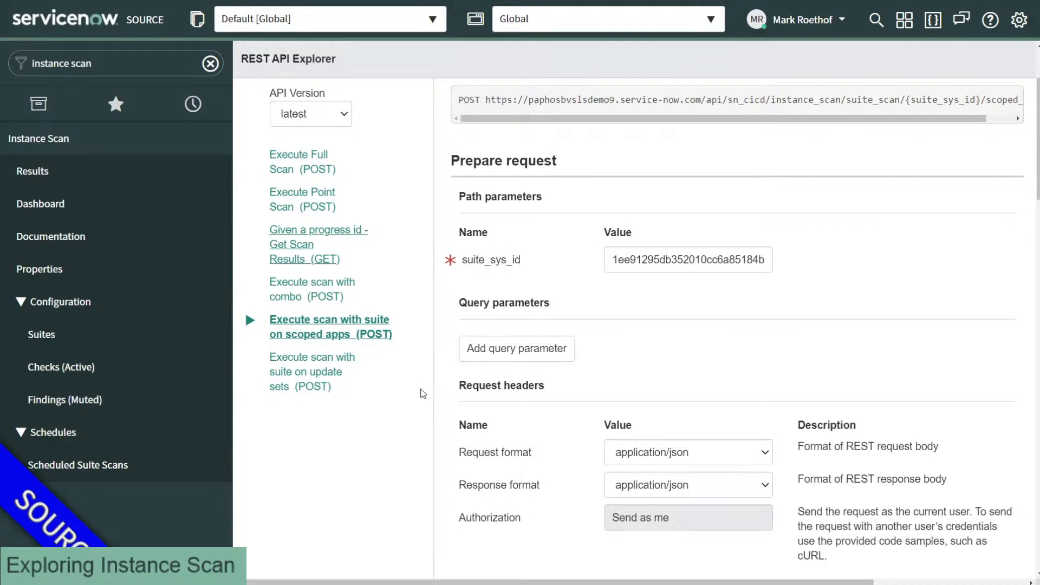
Step: Add a second placeholder ID "sfsohoihw" after "global" in the raw body array
scroll(455, 417, down, 5)
scroll(454, 401, down, 2)
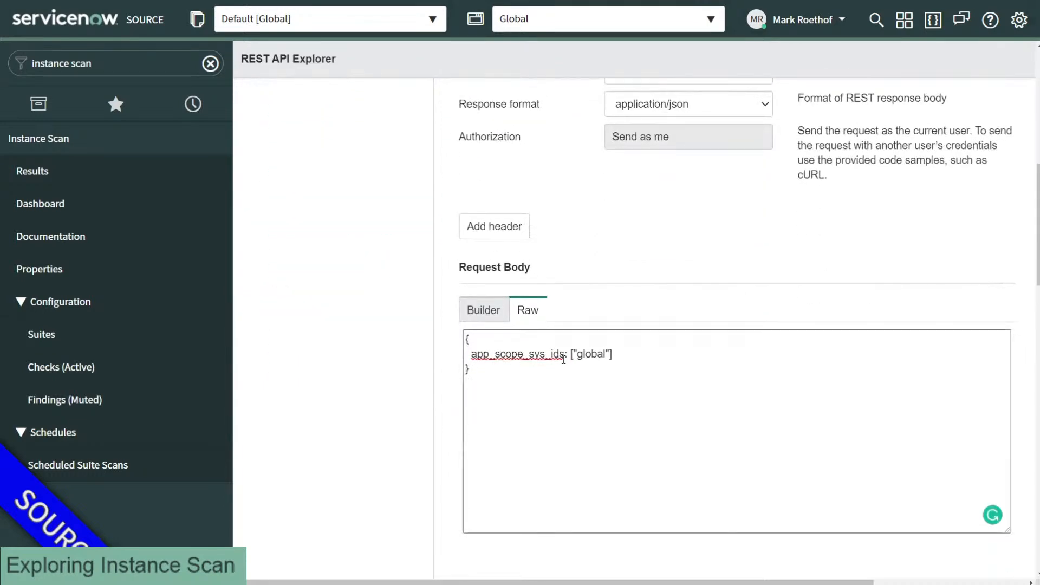
click(611, 353)
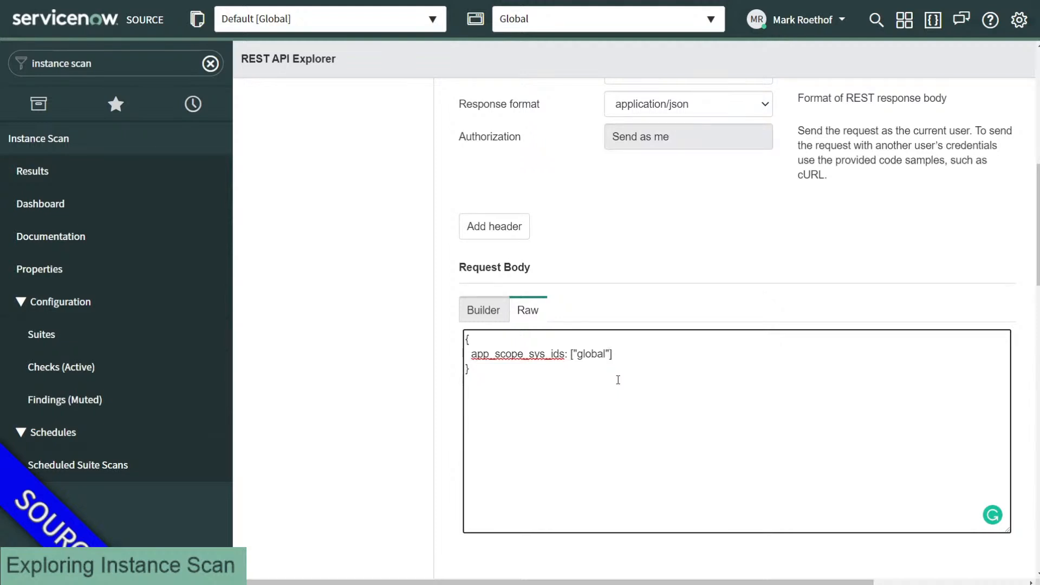
text(, )
text("sf")
key(Left)
text(sfsohoihw)
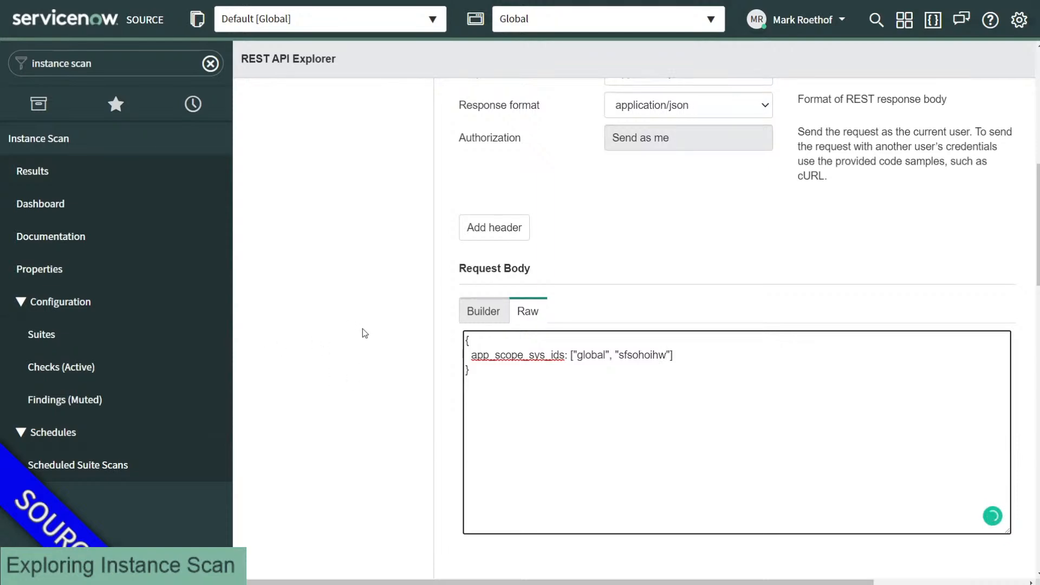
Step: Rename the app_scope_sys_ids key in the raw body to update_sets_sys_ids
scroll(363, 332, up, 5)
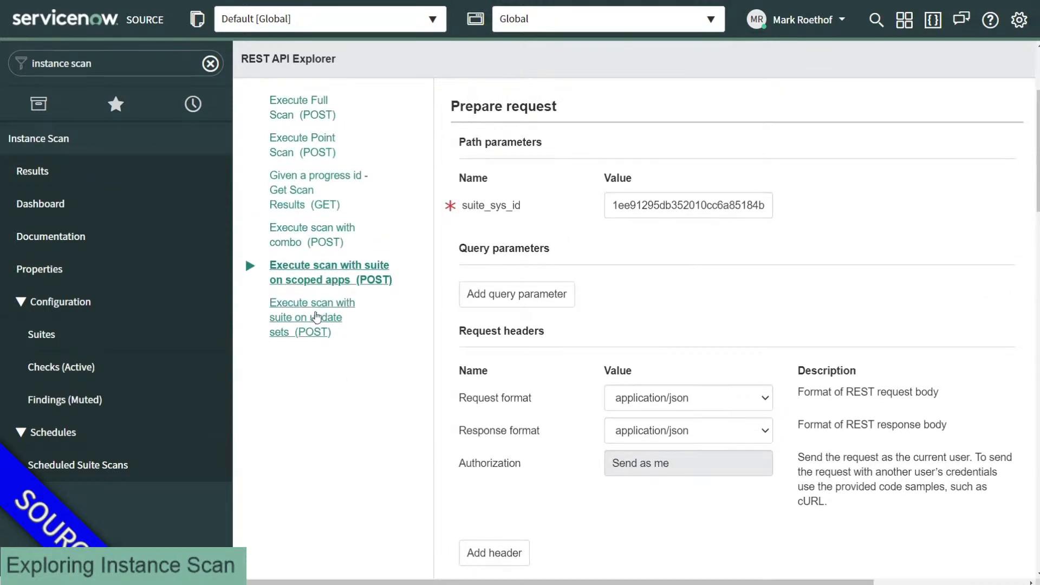
scroll(317, 317, down, 3)
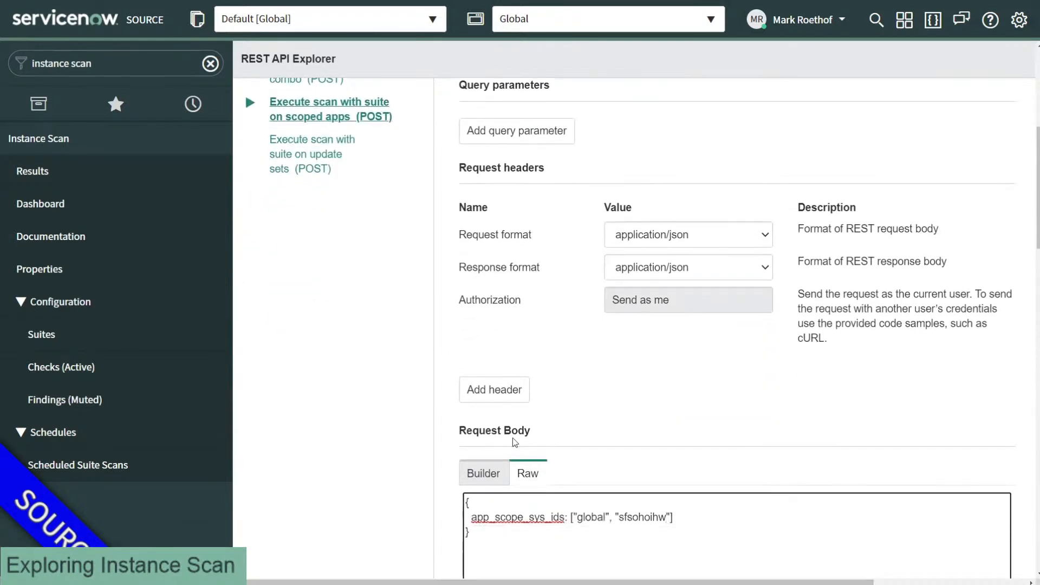
double_click(525, 517)
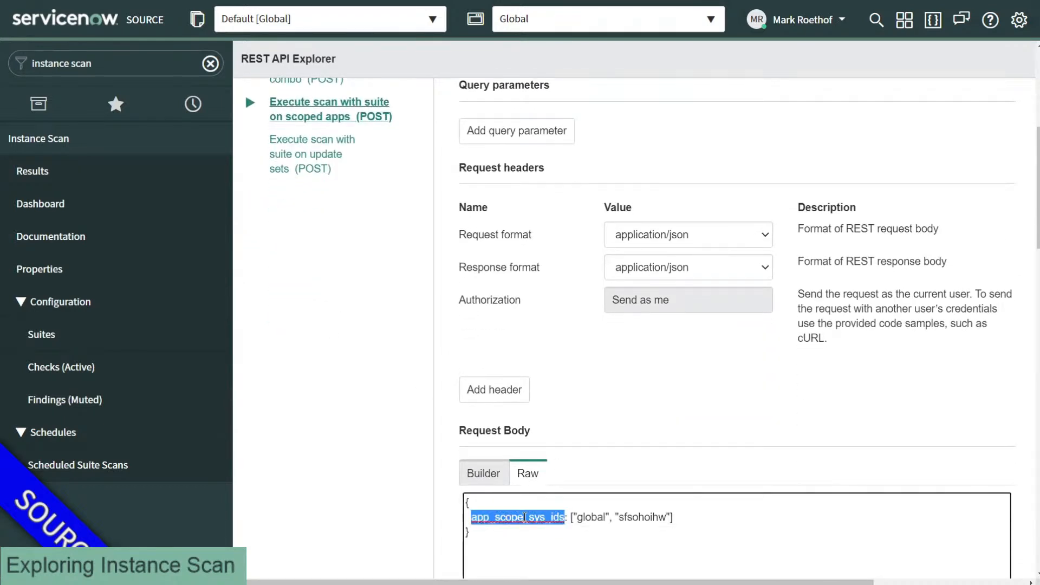
text(update_sets_)
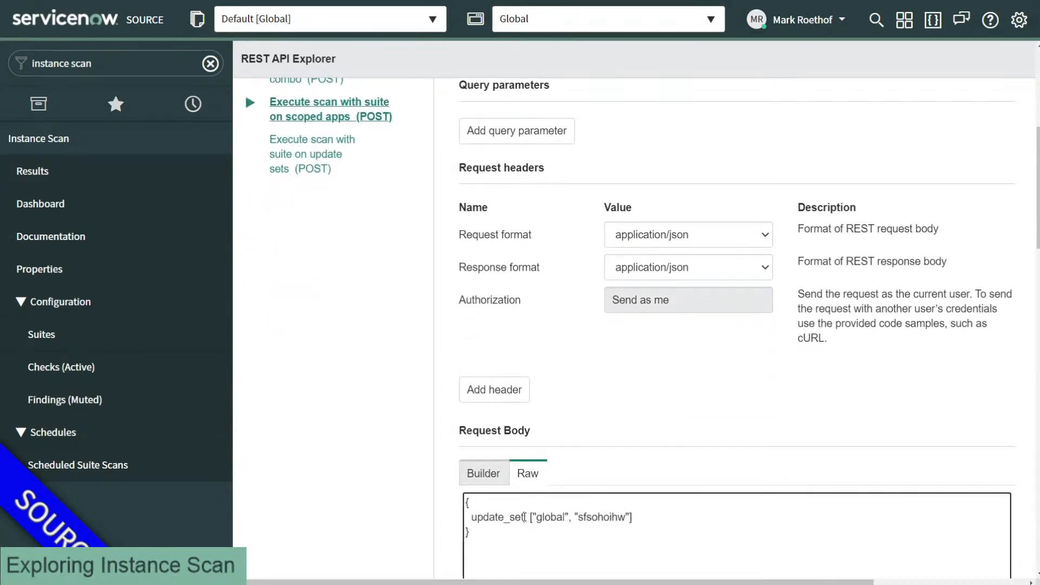
text(sys_ids)
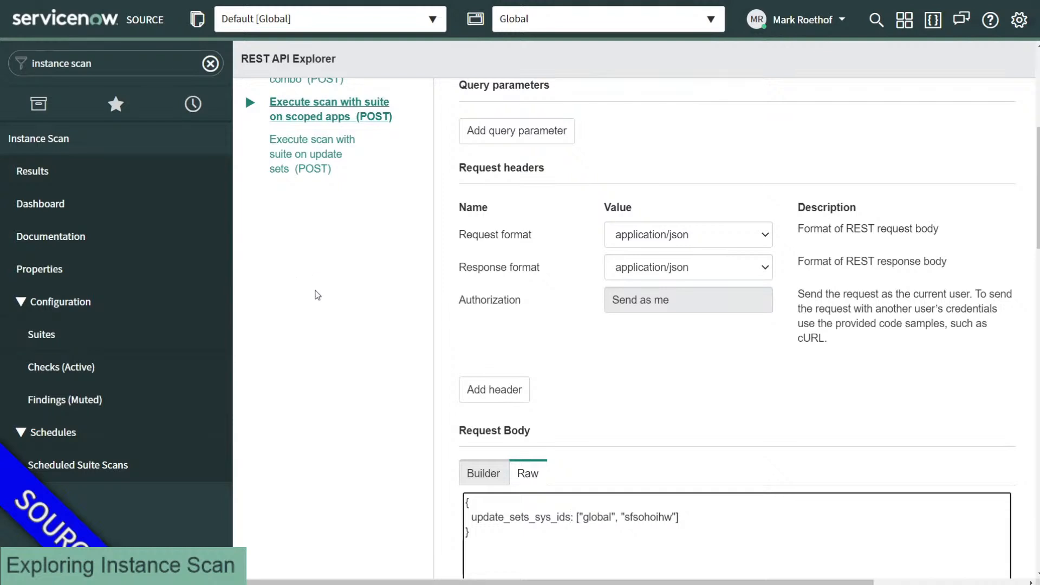
Step: Scroll back up toward the Prepare request section of REST API Explorer
scroll(318, 295, up, 3)
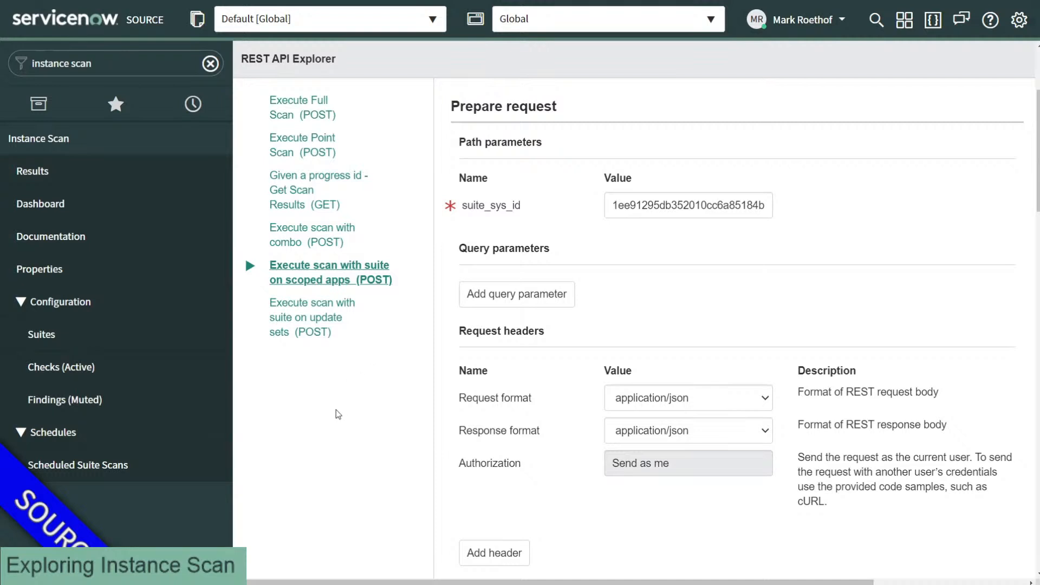
Step: Launch Flow Designer with the /fd slash command and show its Actions list
key(slash)
text(fd)
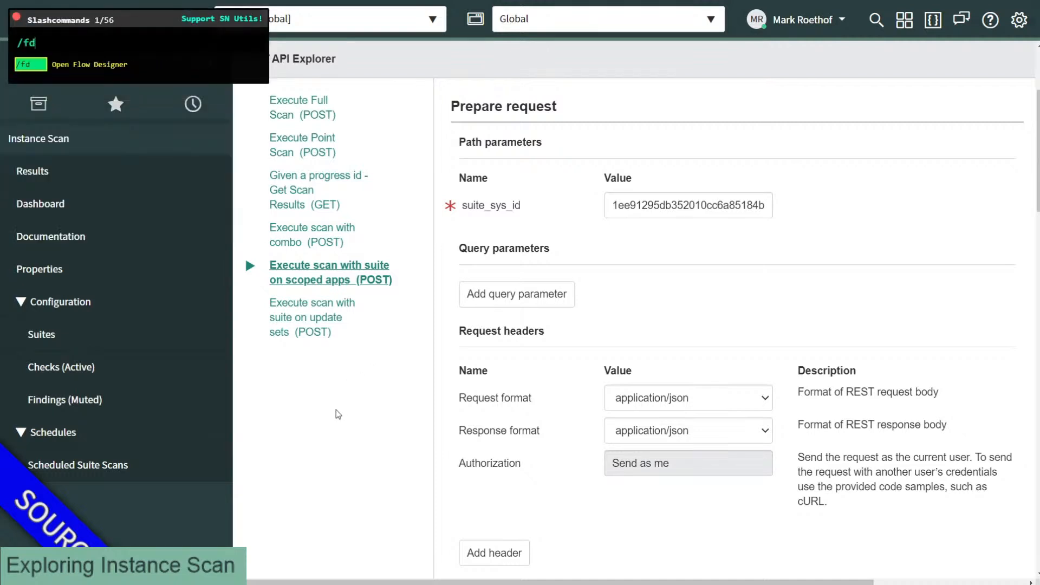
key(Return)
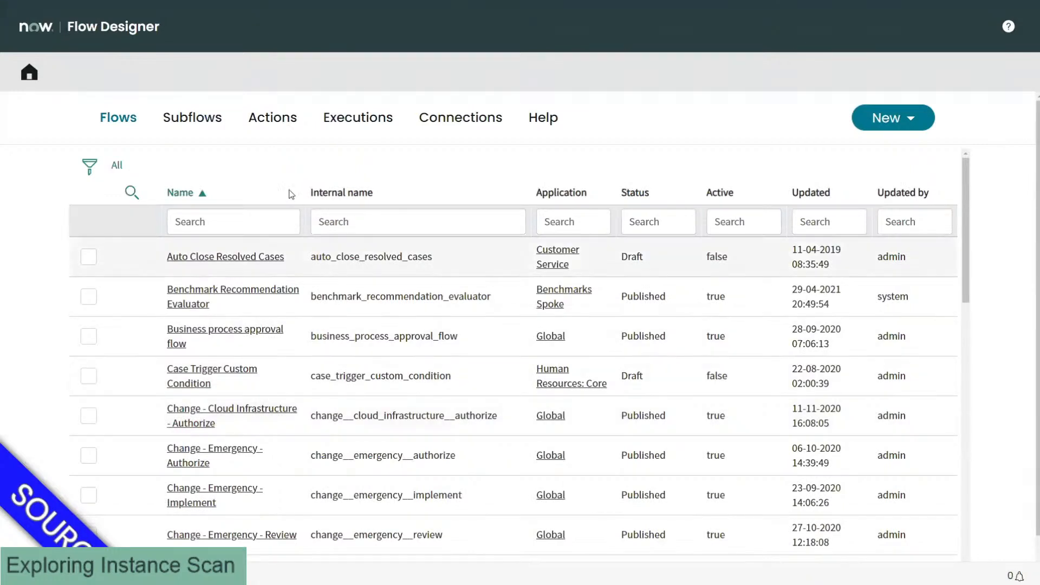
click(270, 121)
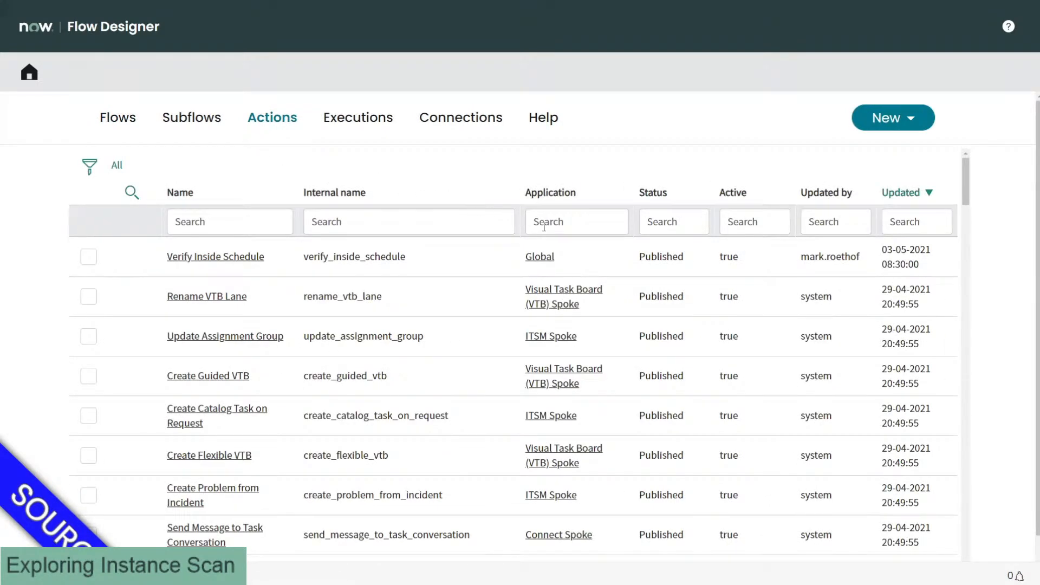
Step: Filter the actions list by internal name *instance_scan
click(561, 226)
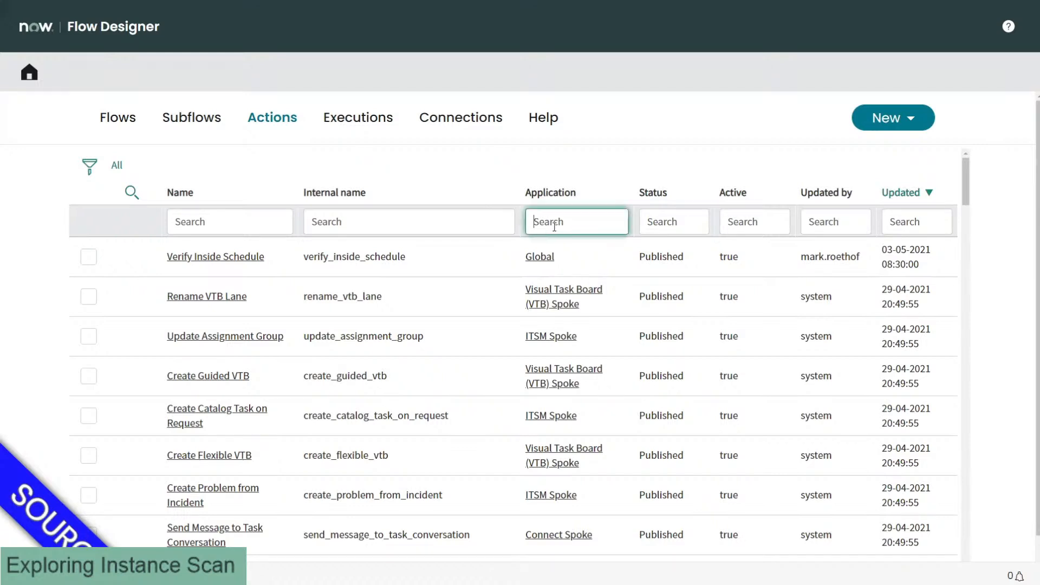
click(440, 232)
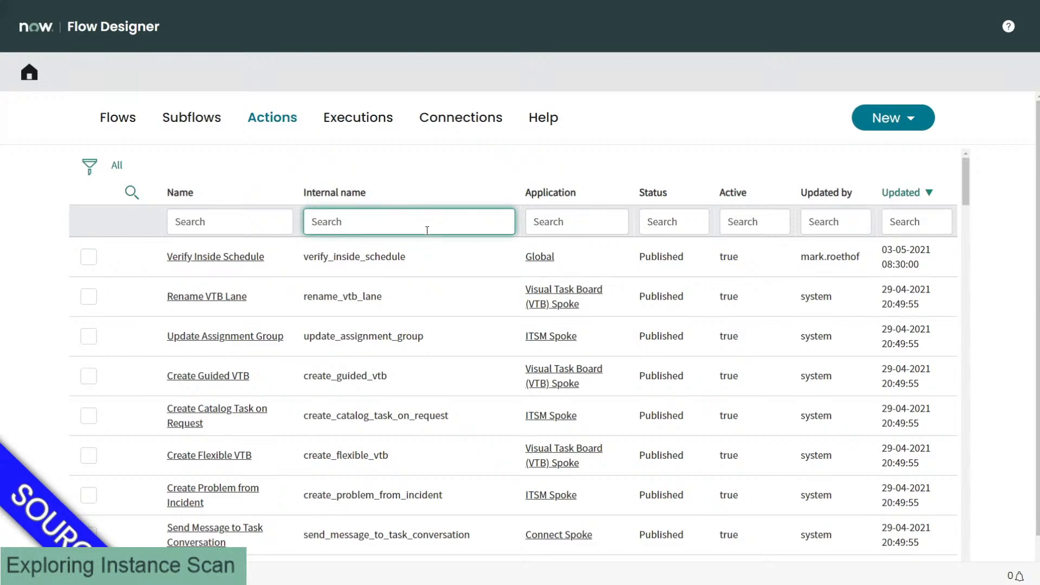
text(*instance_scan)
key(Return)
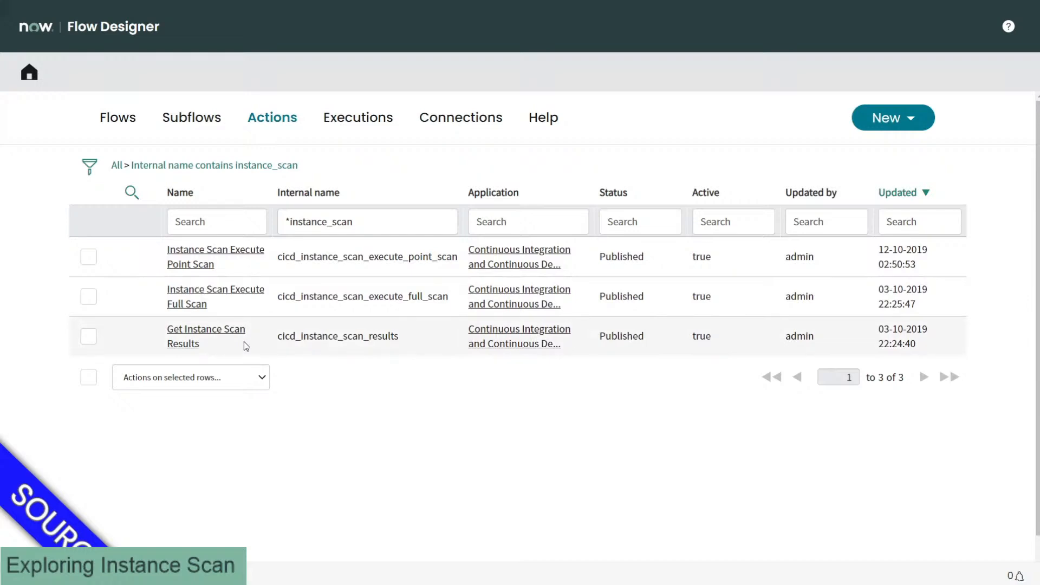
Step: Compare the three instance_scan internal names and open Instance Scan Execute Point Scan
drag(393, 337, 301, 337)
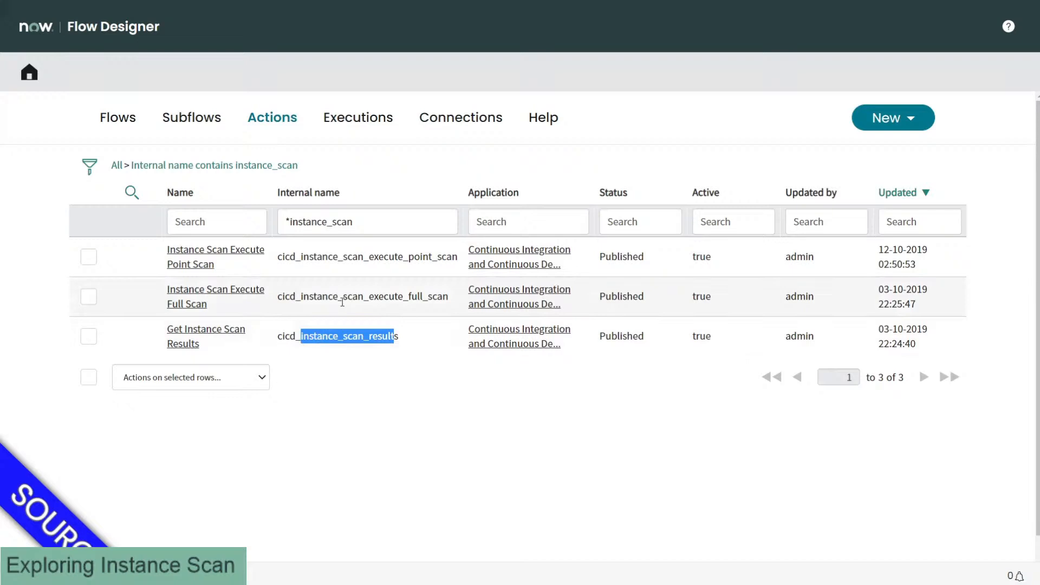
drag(292, 297, 437, 296)
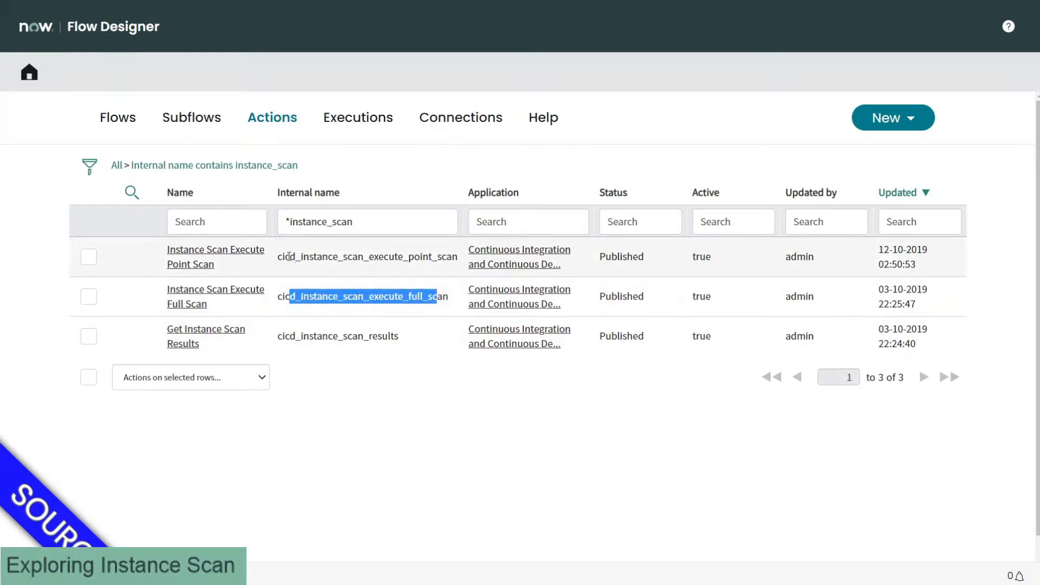
drag(290, 256, 451, 257)
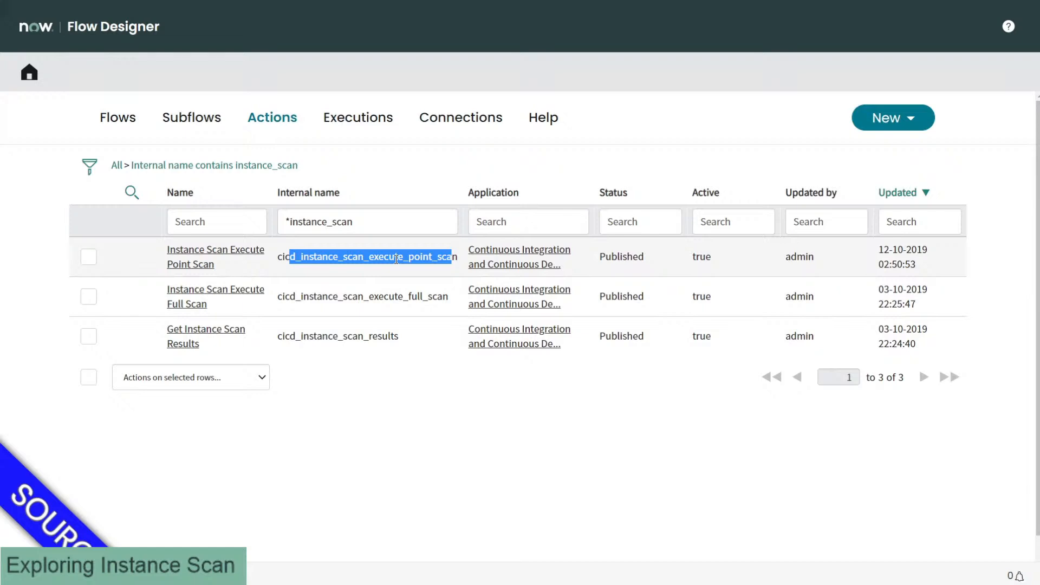
click(361, 257)
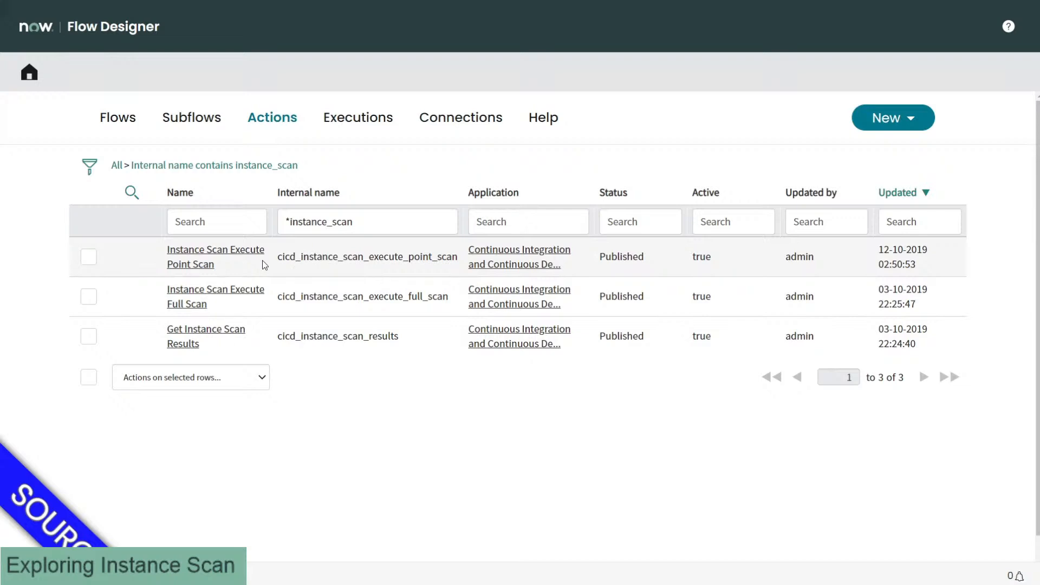
click(228, 250)
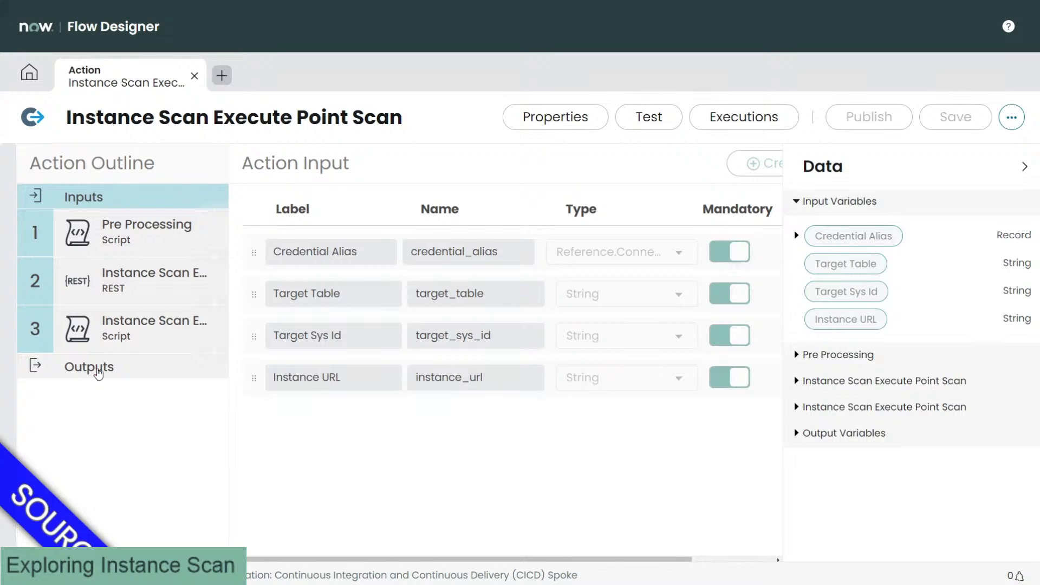
Step: Review the action's script, Pre Processing and REST steps, including its point_scan POST request
click(98, 372)
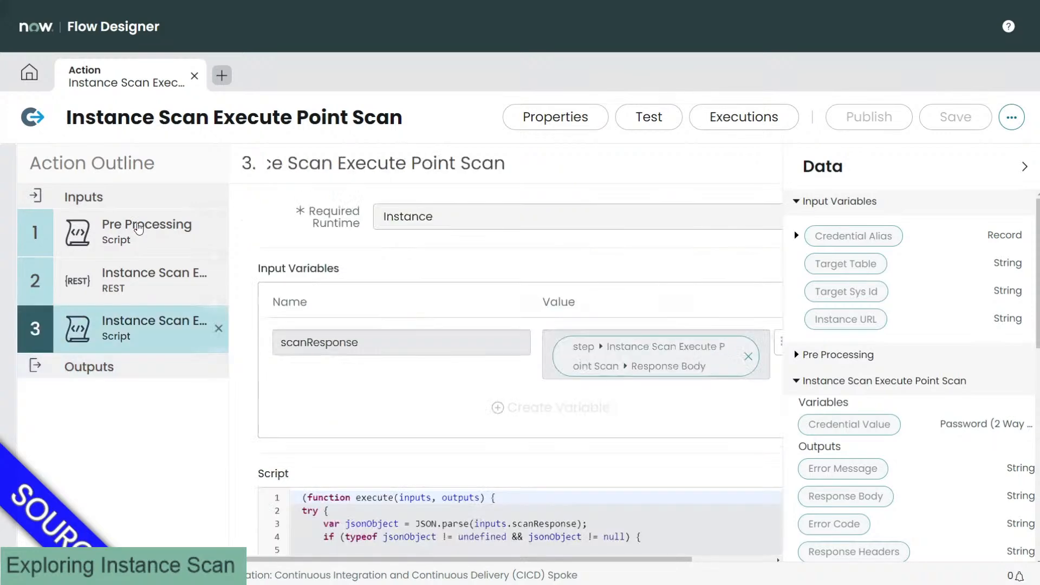
click(139, 233)
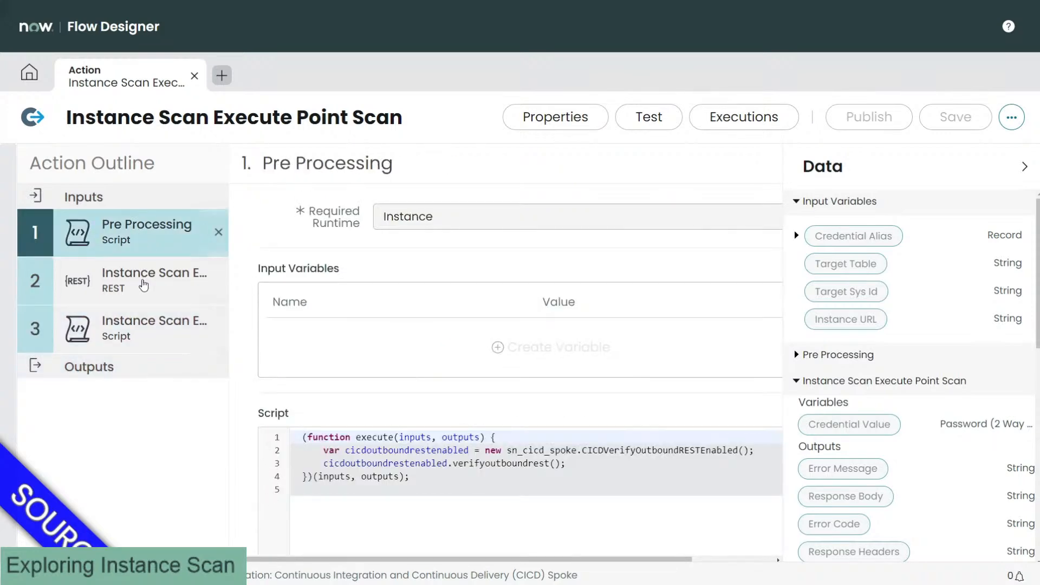
click(143, 286)
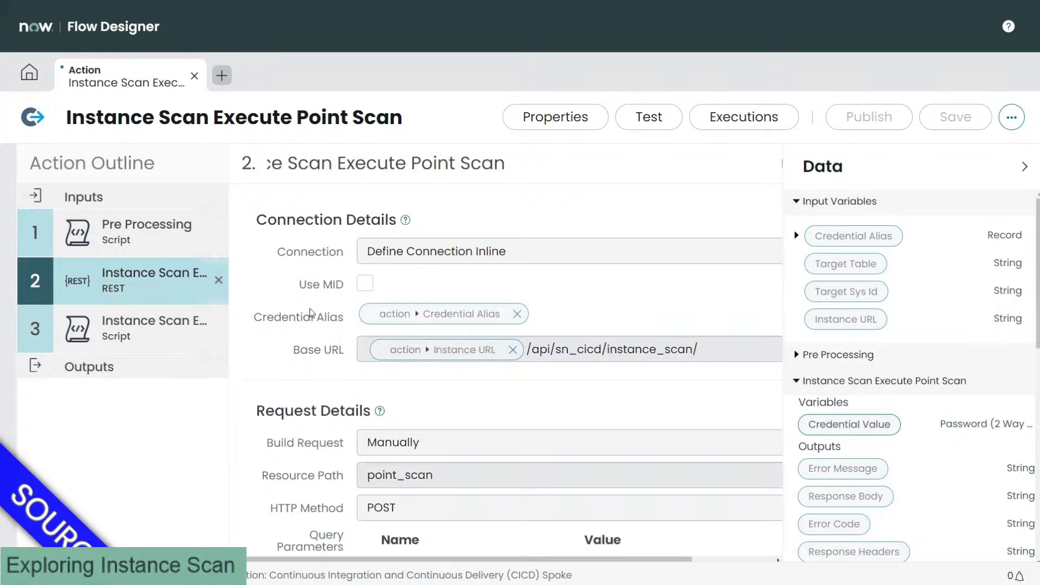
scroll(310, 313, down, 1)
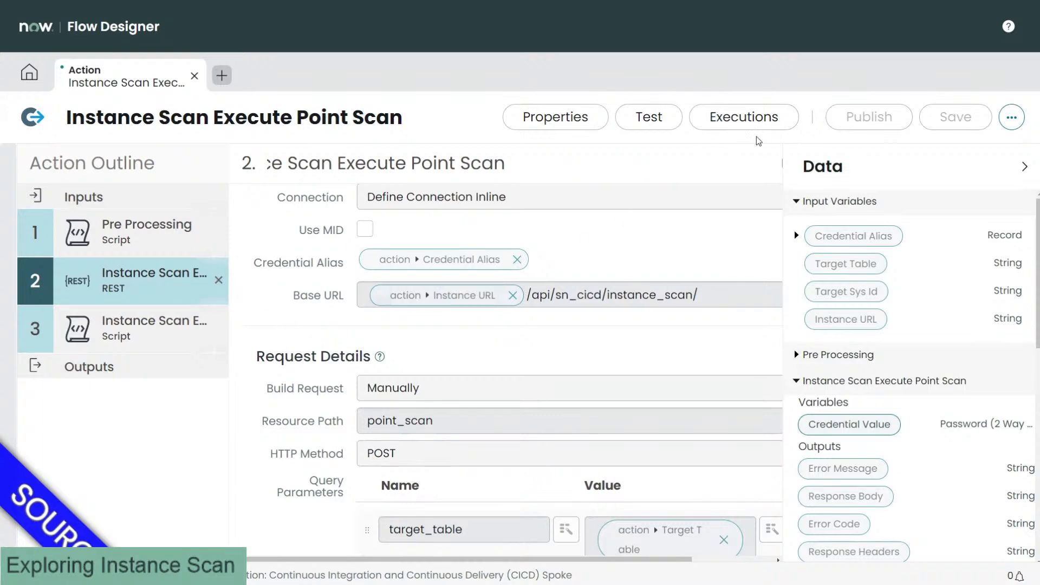
scroll(764, 219, down, 1)
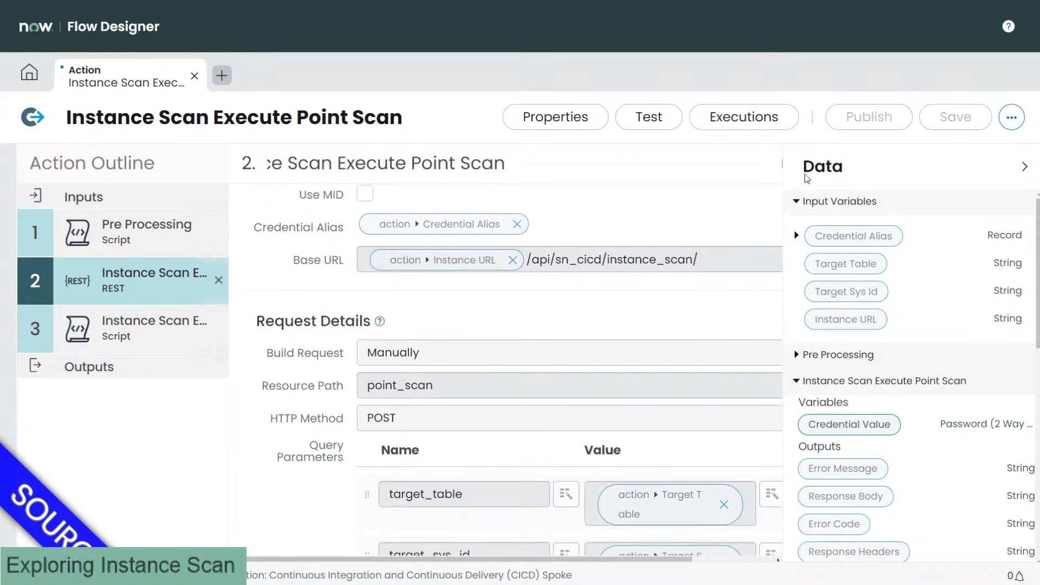
scroll(764, 219, up, 1)
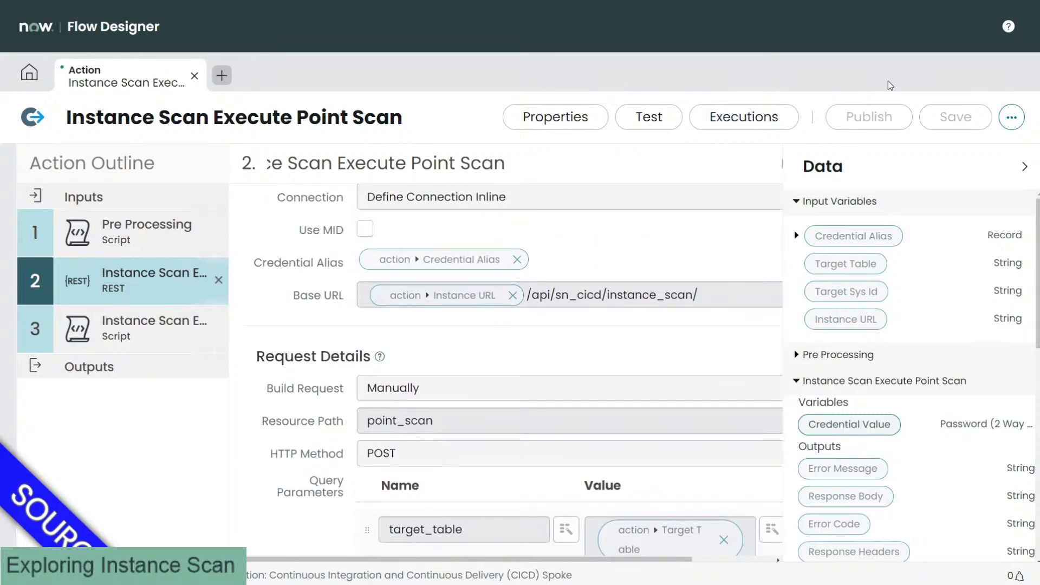
Step: Copy the action, naming the copy 'Instance Scan Execute Update Set Scan'
click(1011, 117)
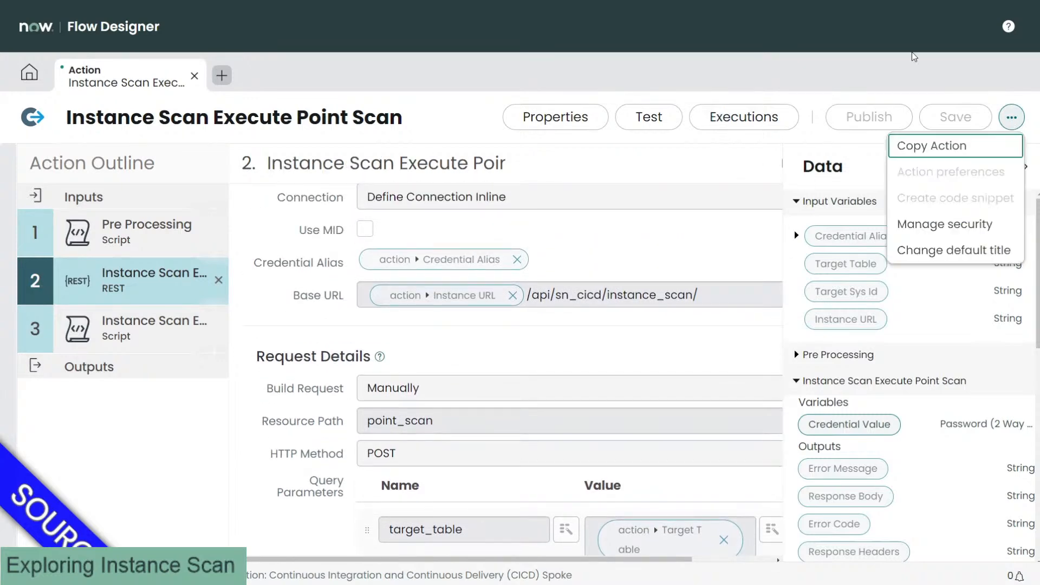
click(939, 151)
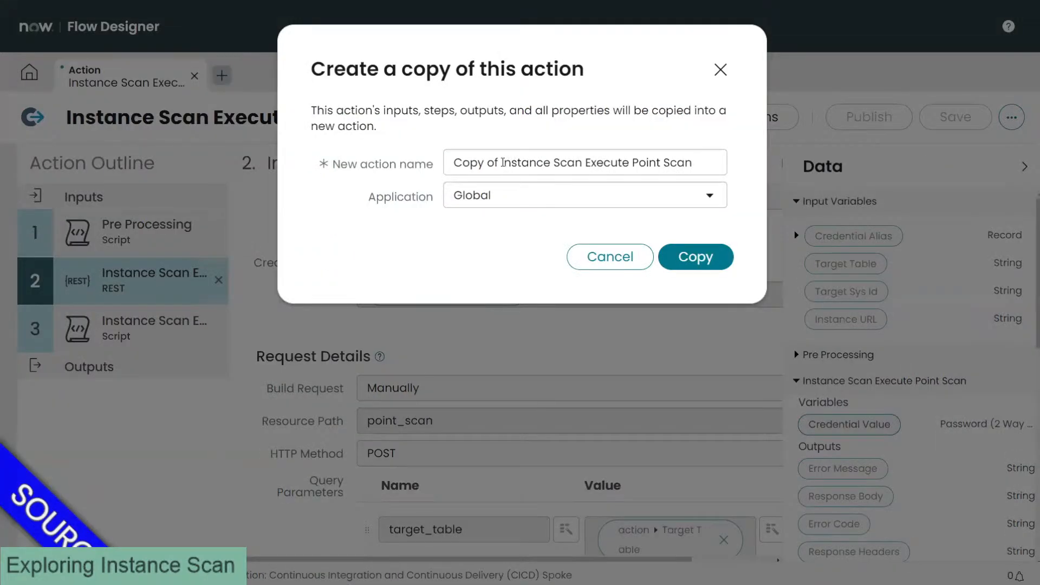
drag(501, 163, 367, 157)
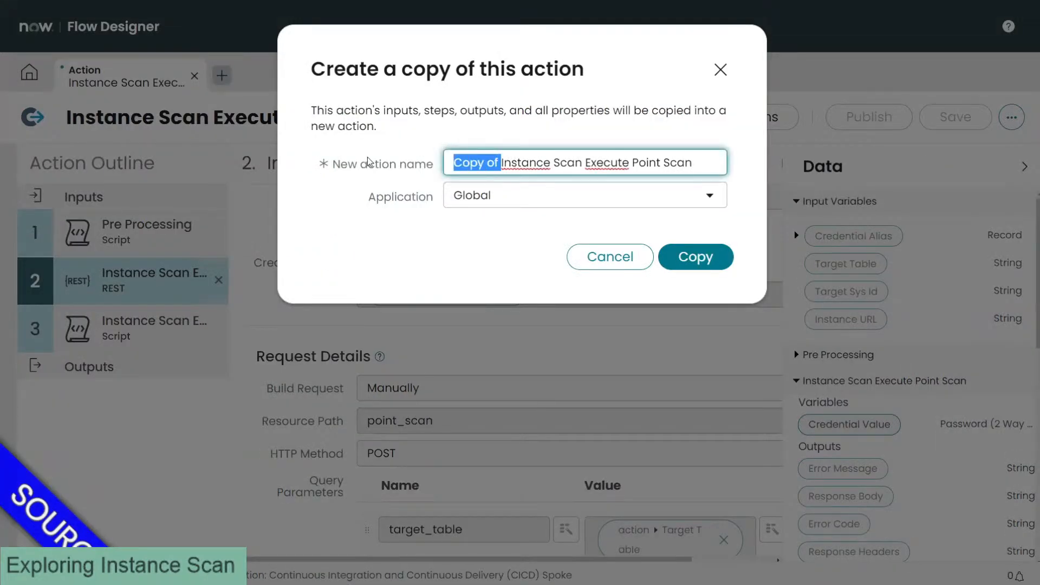
key(BackSpace)
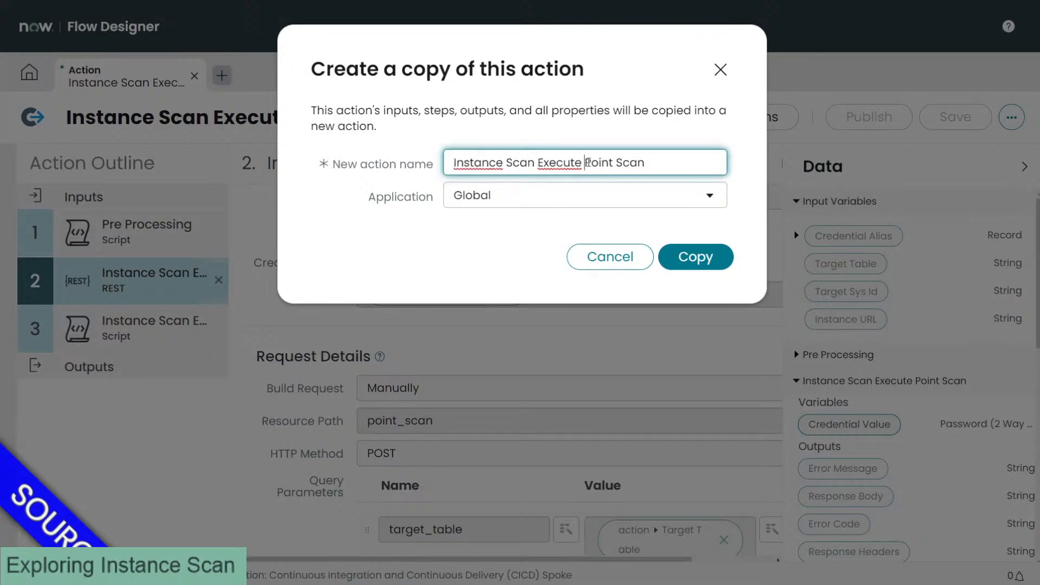
drag(583, 163, 662, 163)
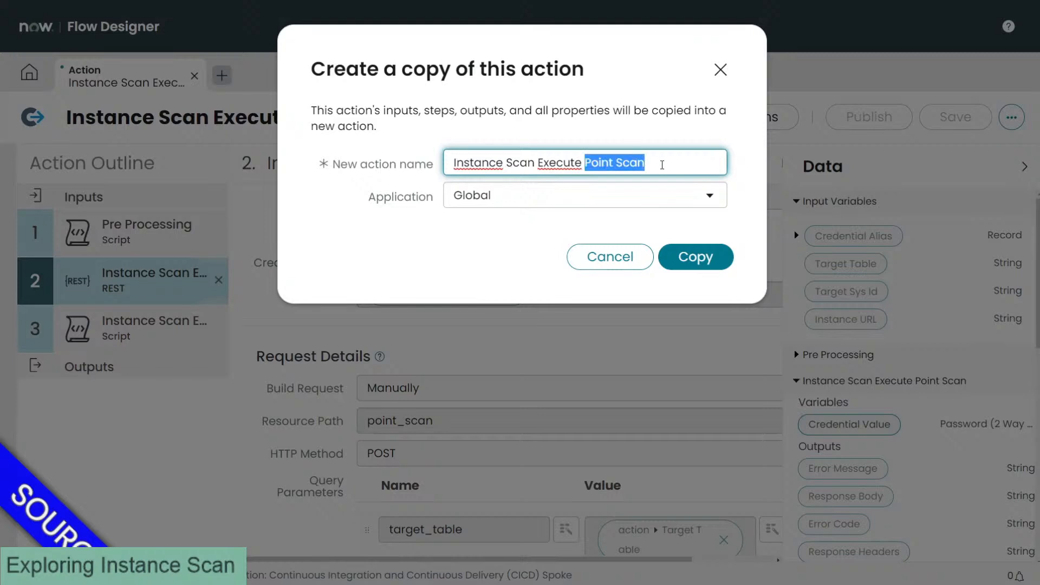
text(Update Se)
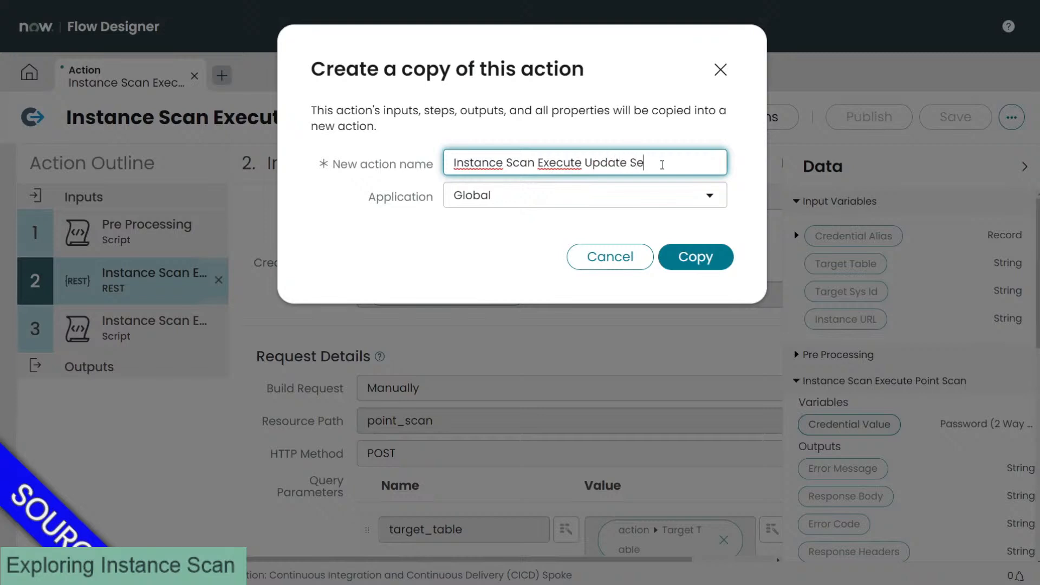
text(t Scan)
Step: Assign the copy to the Continuous Integration and Continuous Delivery (CICD) Spoke application and submit
click(587, 199)
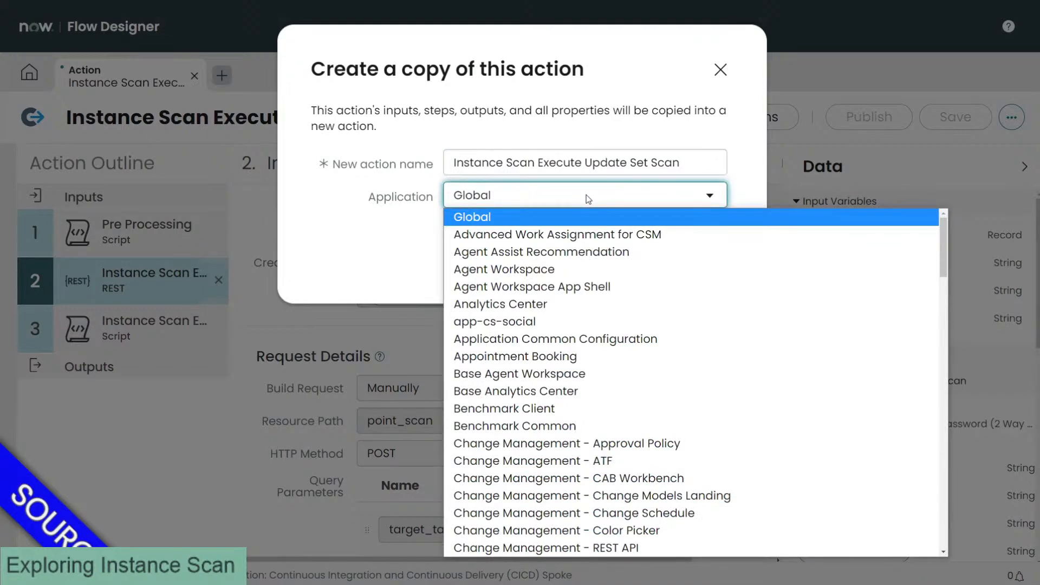
text(cont)
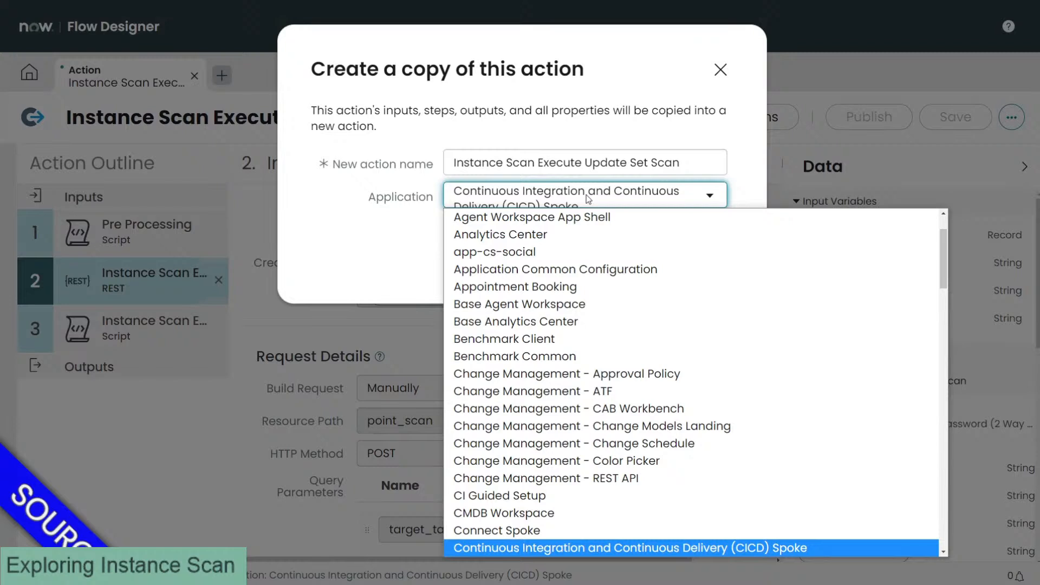
click(588, 200)
click(586, 221)
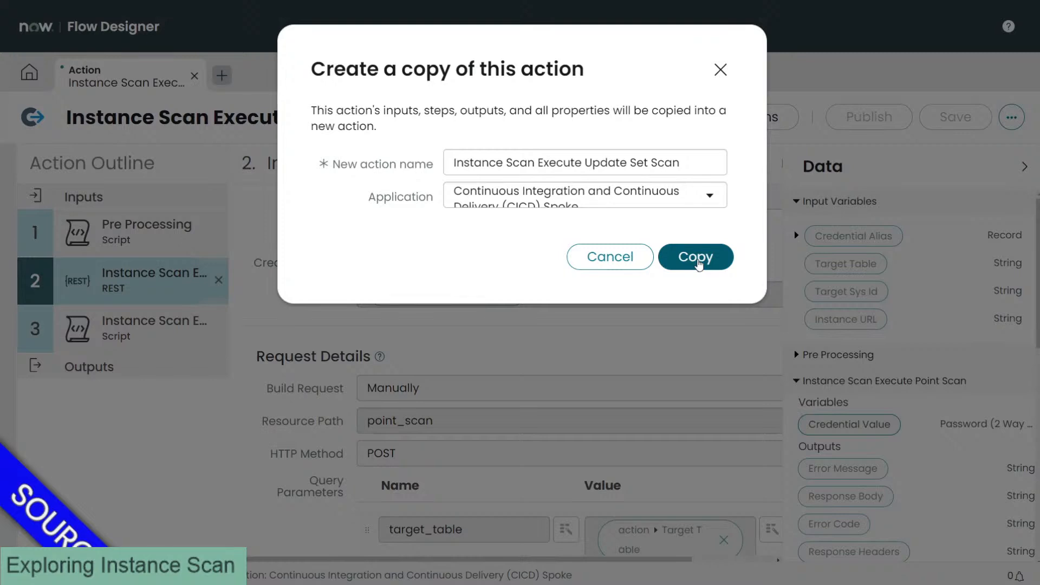
click(698, 265)
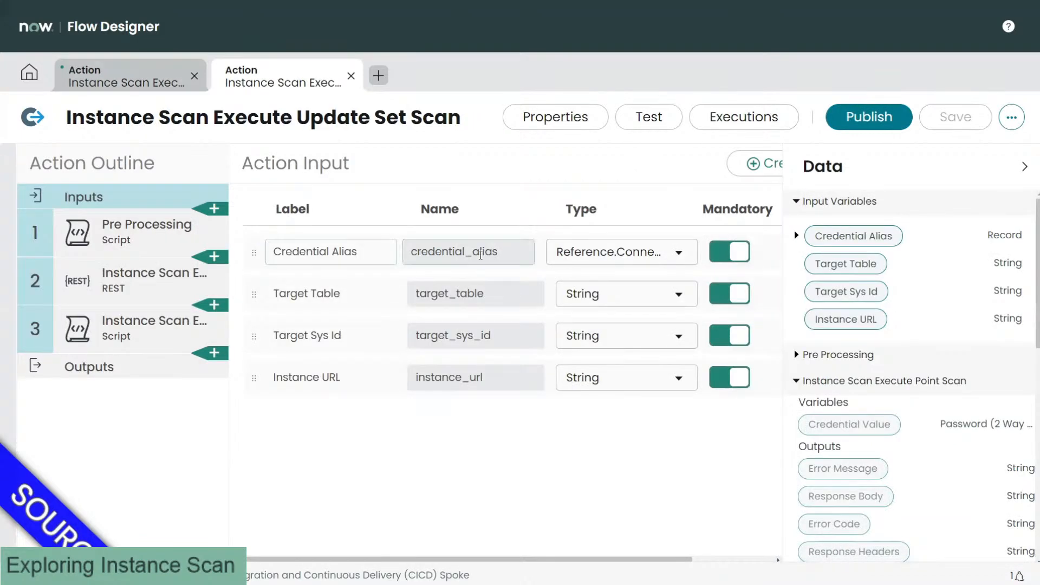
click(302, 289)
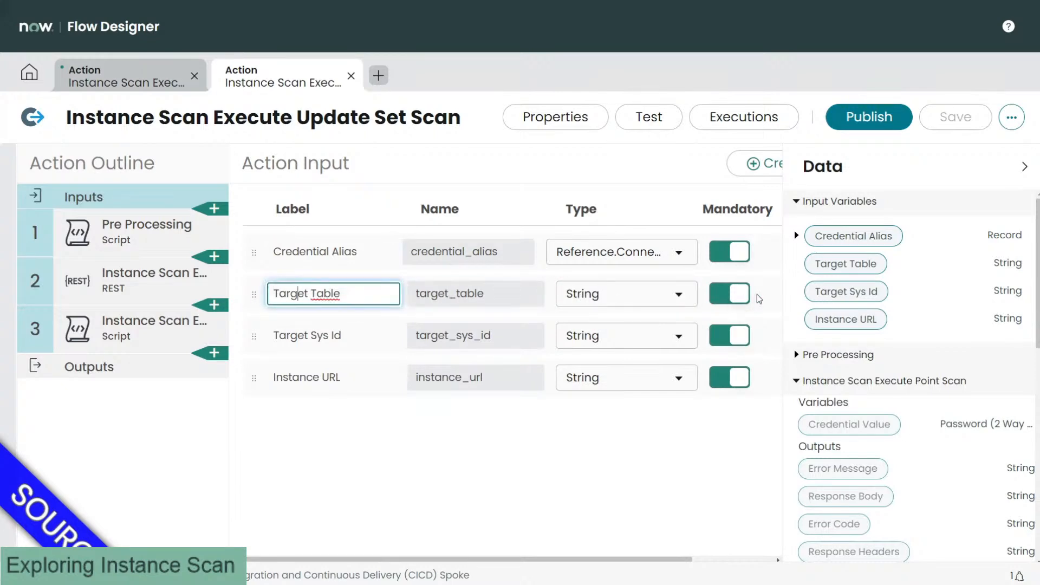
Step: Delete the Target Table and Target Sys Id inputs from the copied action
click(706, 559)
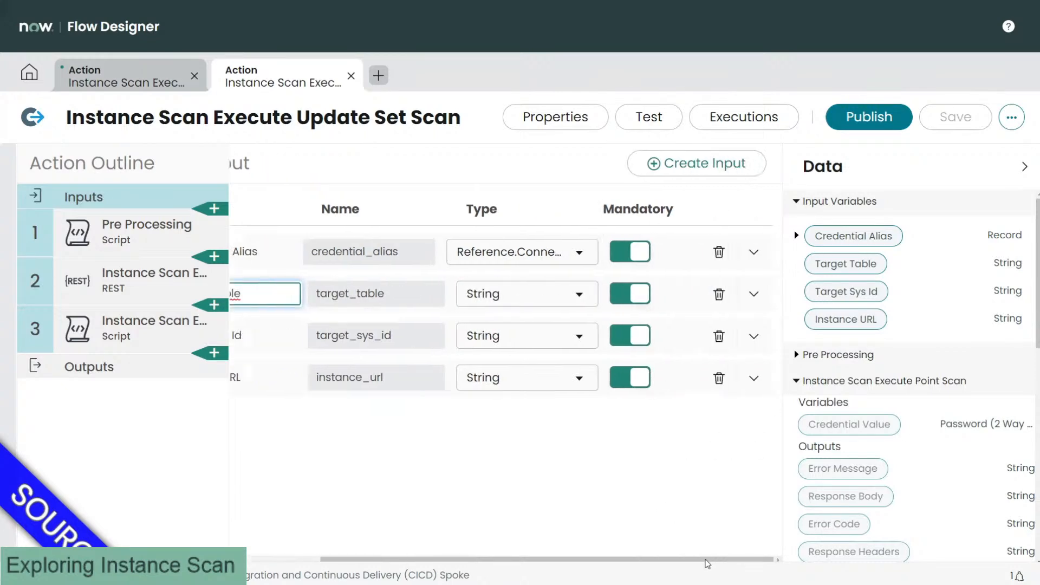
click(718, 294)
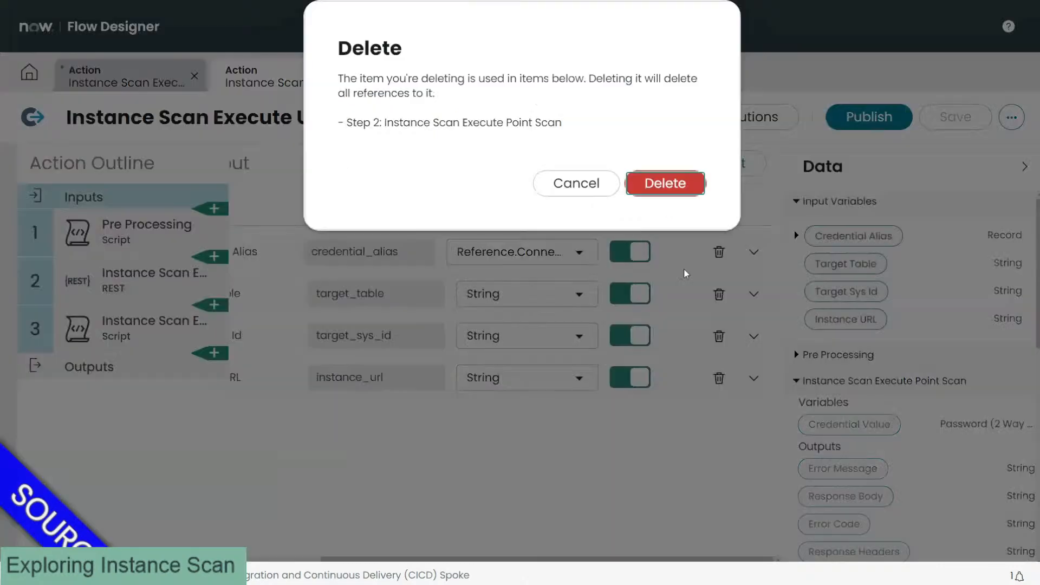
click(665, 184)
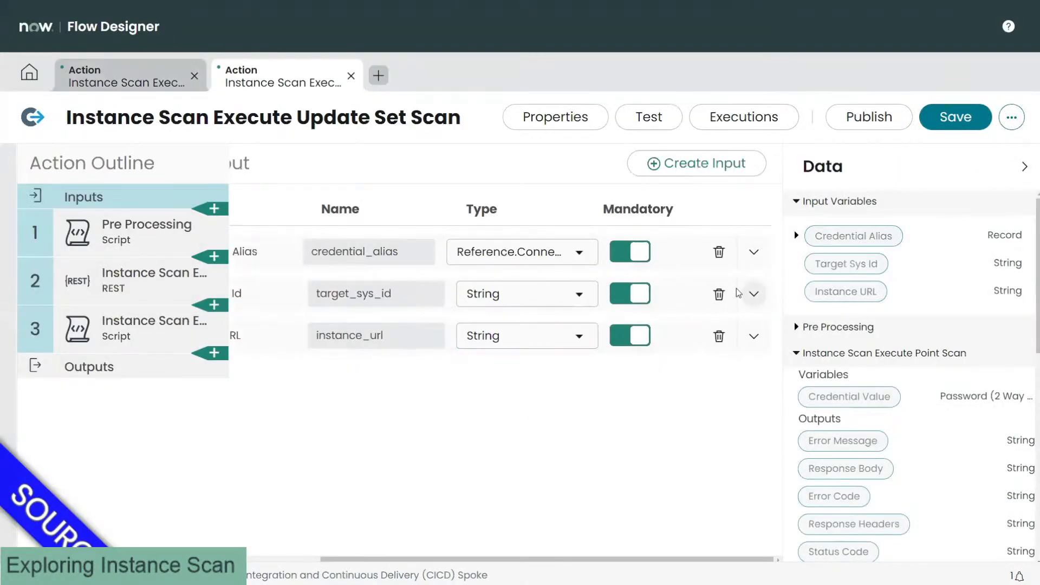
click(719, 294)
click(666, 182)
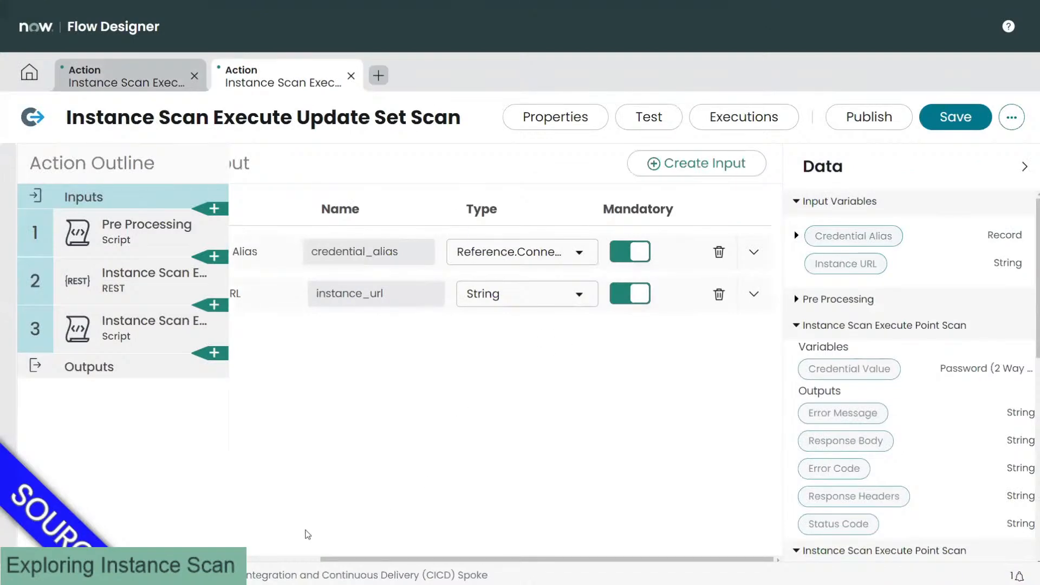
click(293, 560)
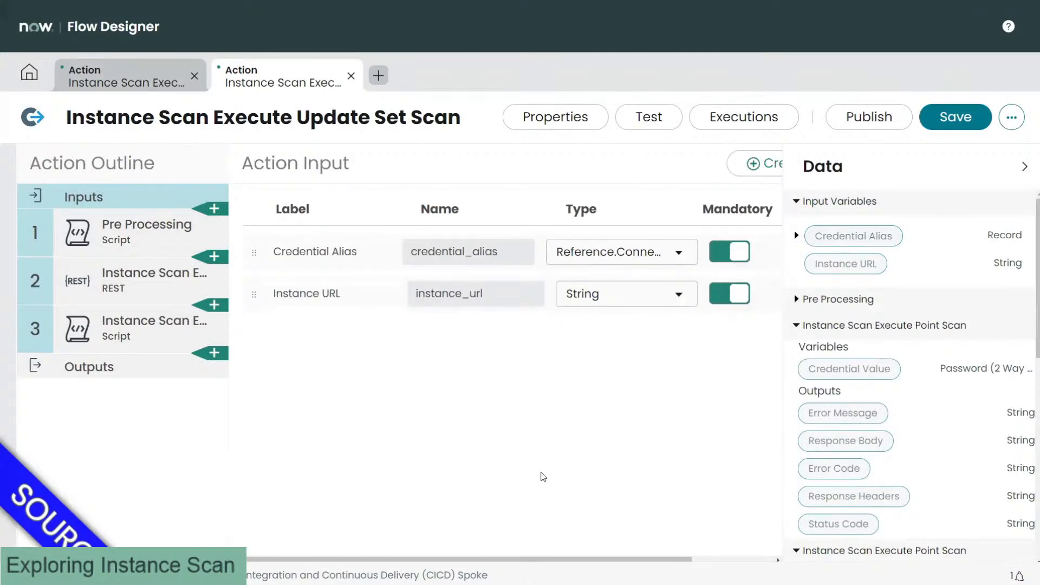
click(706, 560)
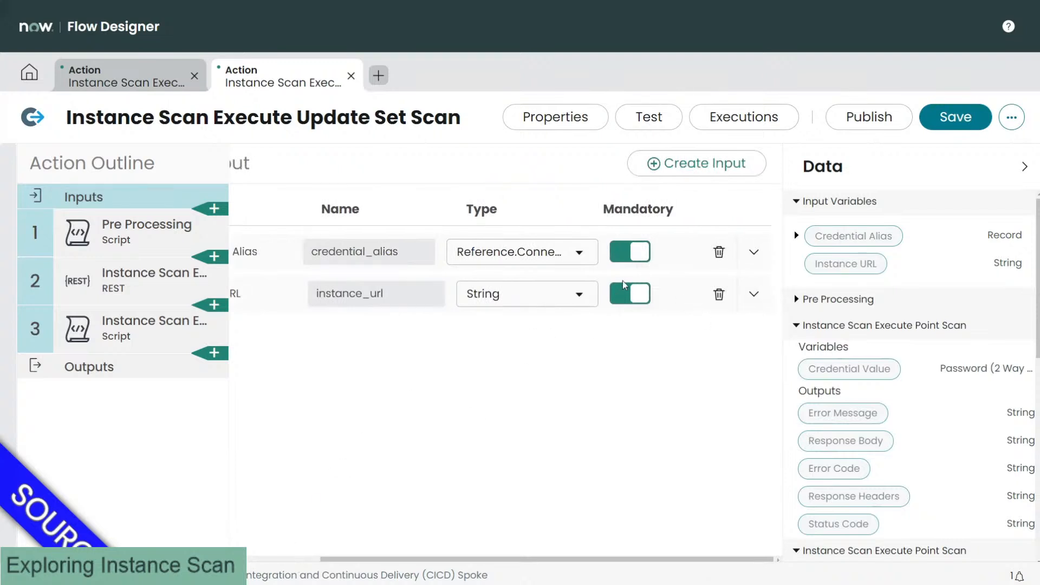
Step: Add a new action input labelled 'Update Set Sys IDs'
click(658, 172)
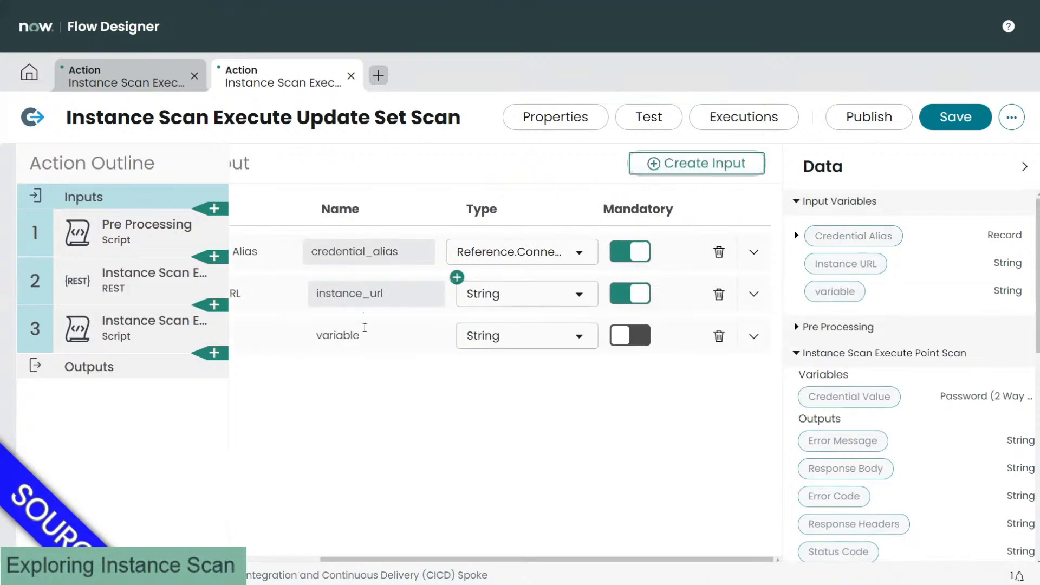
click(281, 560)
click(339, 337)
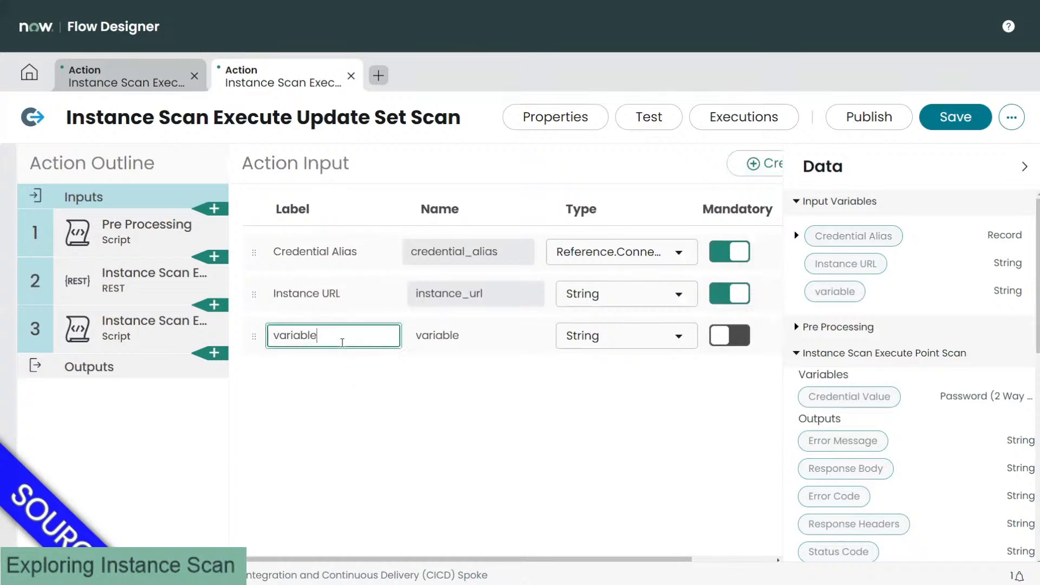
double_click(342, 342)
text(Update)
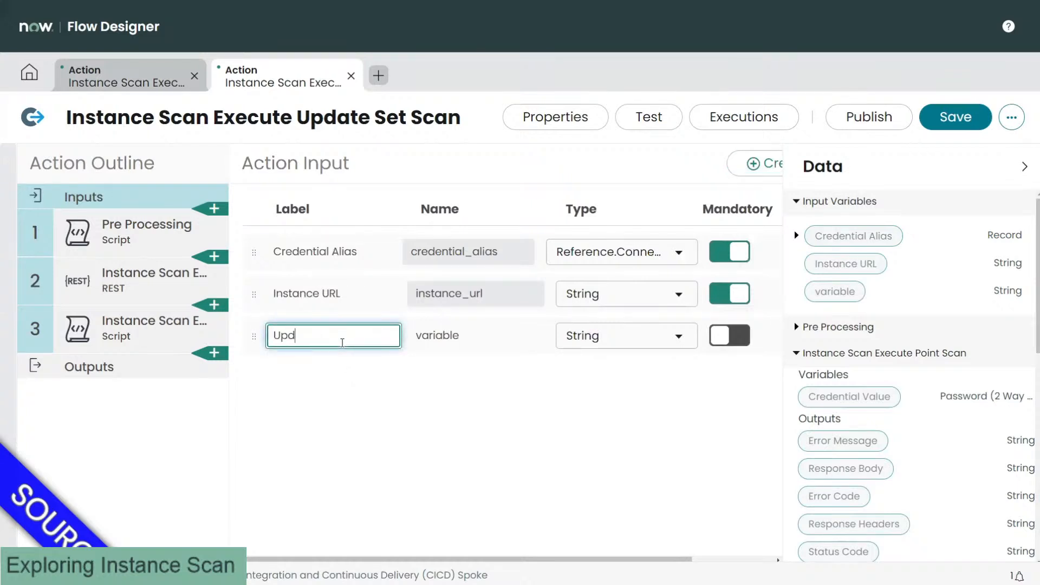
double_click(342, 342)
text(Upds)
key(BackSpace)
text(ate Set Sys IDS)
key(BackSpace)
text(scoped_apps)
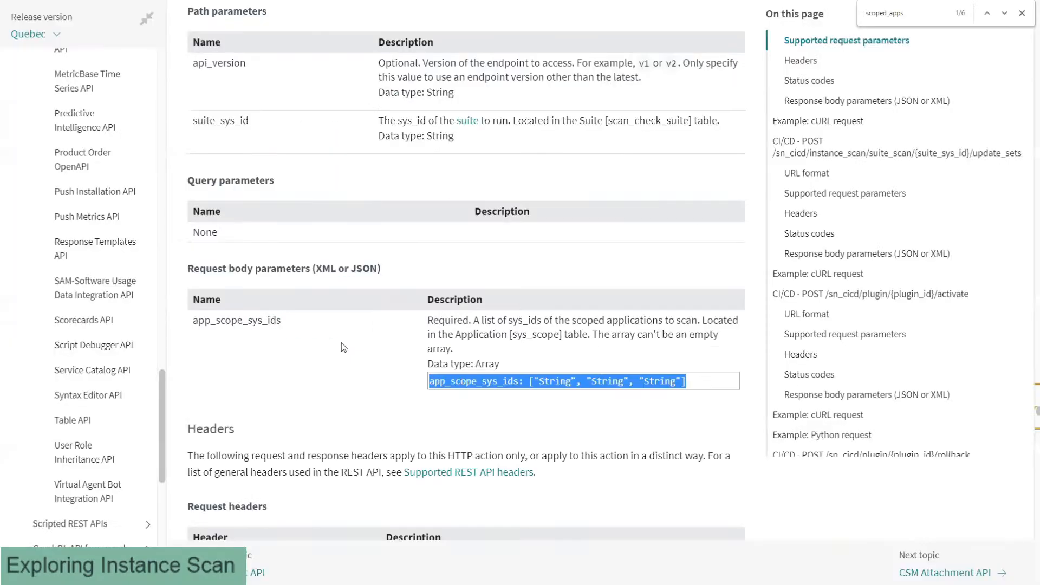
Step: Find 'update_set' on the API docs page and select the update_set_sys_ids parameter name
text(update_set)
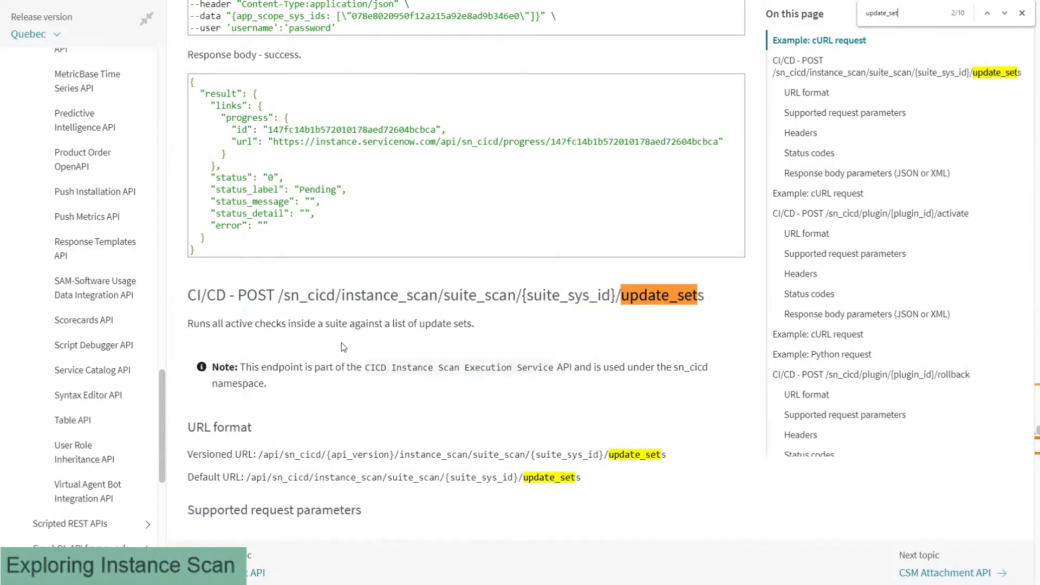
key(Return)
key(Return)
key(Return)
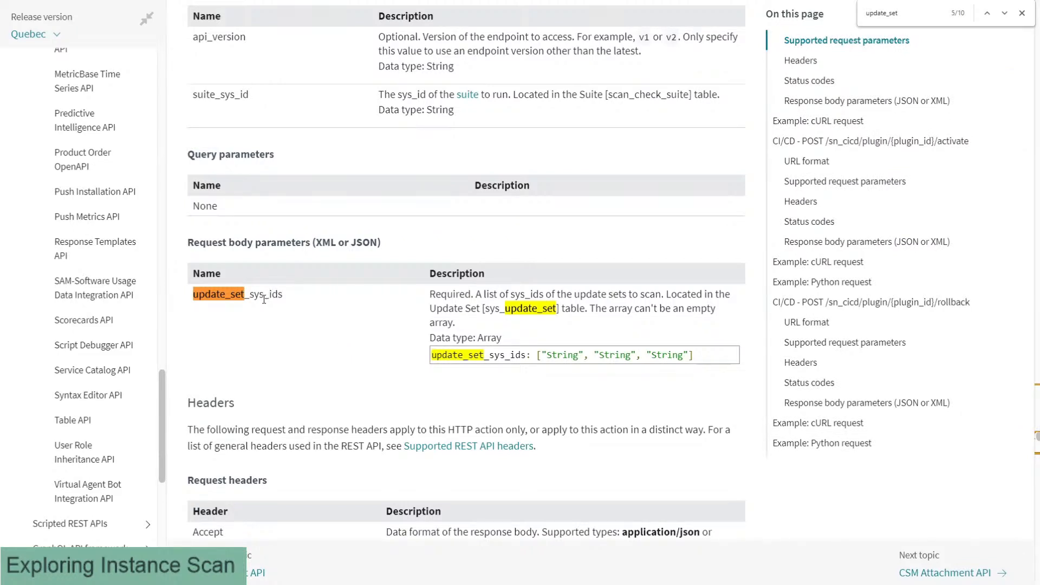
double_click(262, 298)
key(ctrl+c)
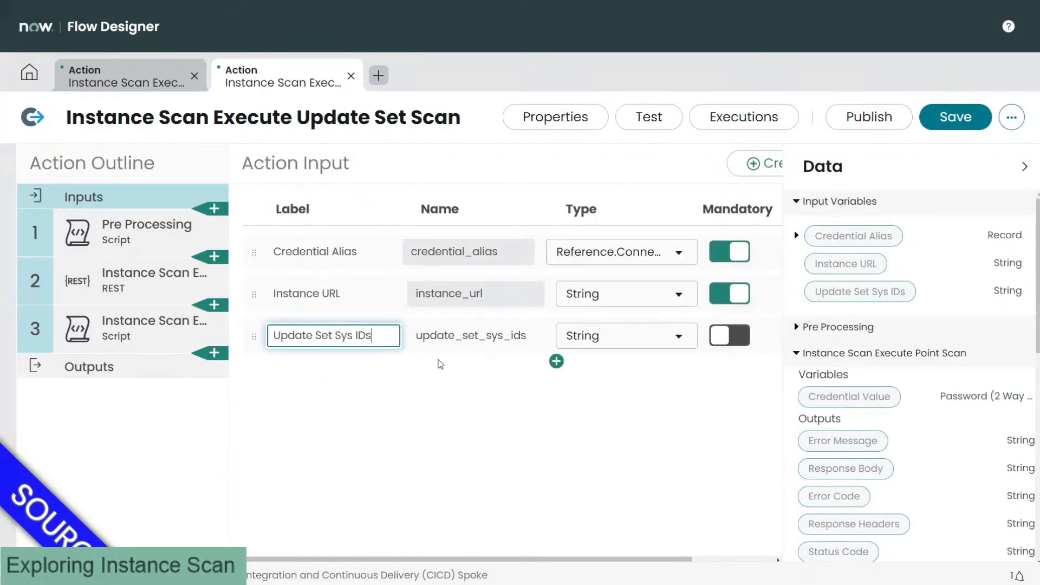
Step: Make Update Set Sys IDs mandatory and replace the REST Resource Path point_scan with update_set_sys_ids
click(729, 336)
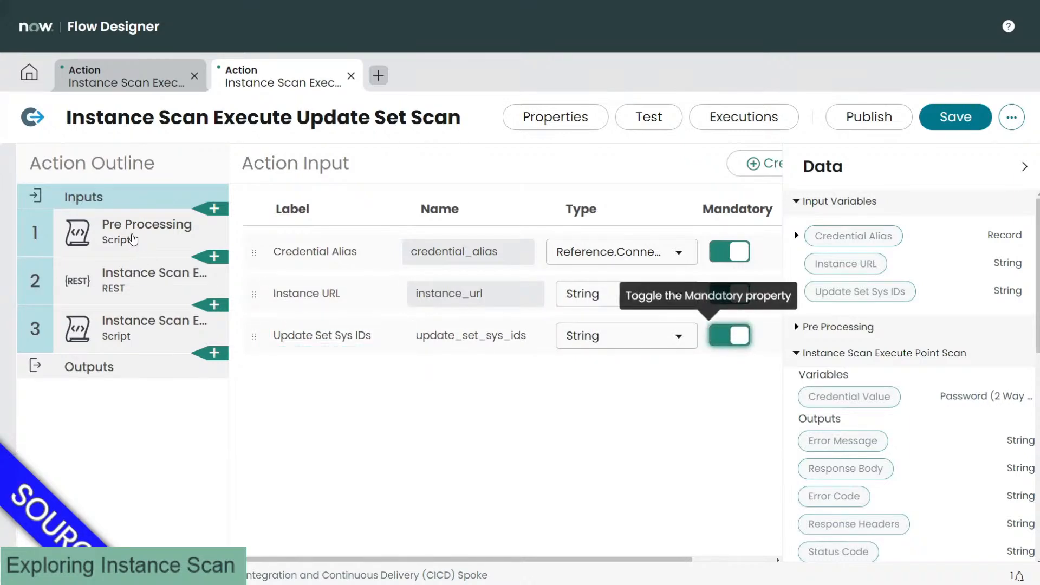
click(136, 273)
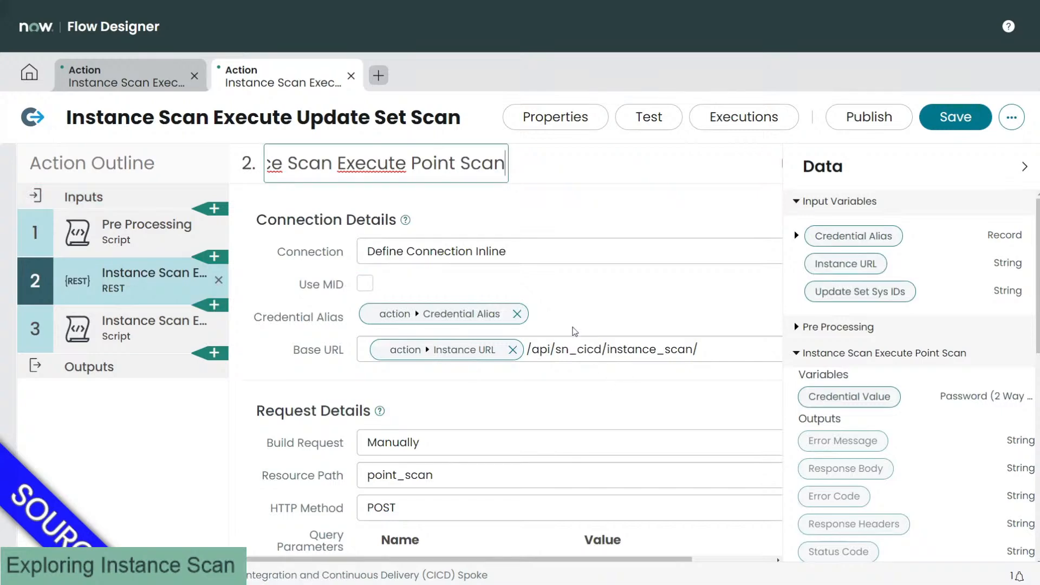
scroll(477, 298, down, 2)
drag(445, 360, 353, 368)
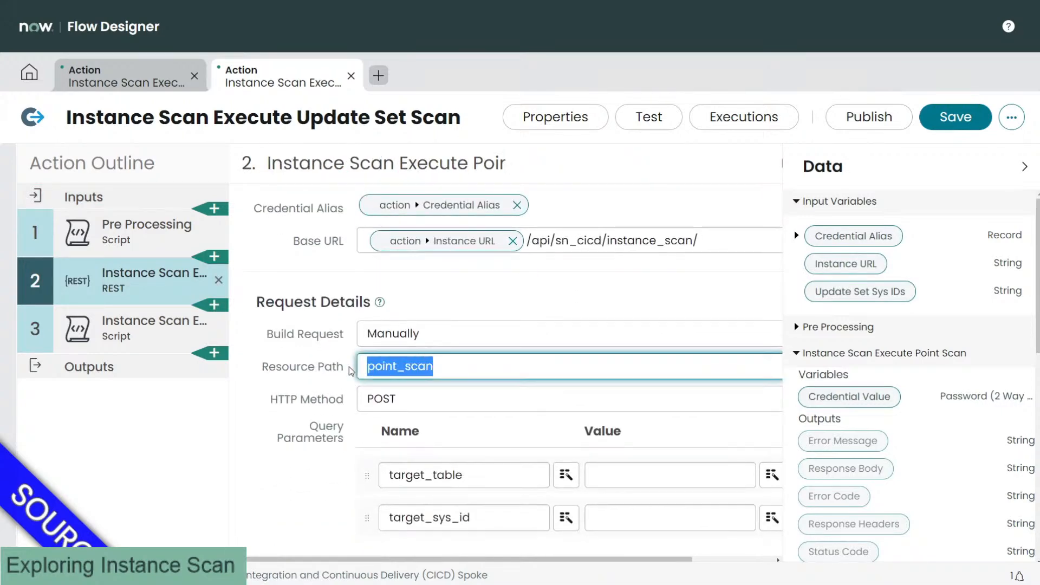
key(ctrl+v)
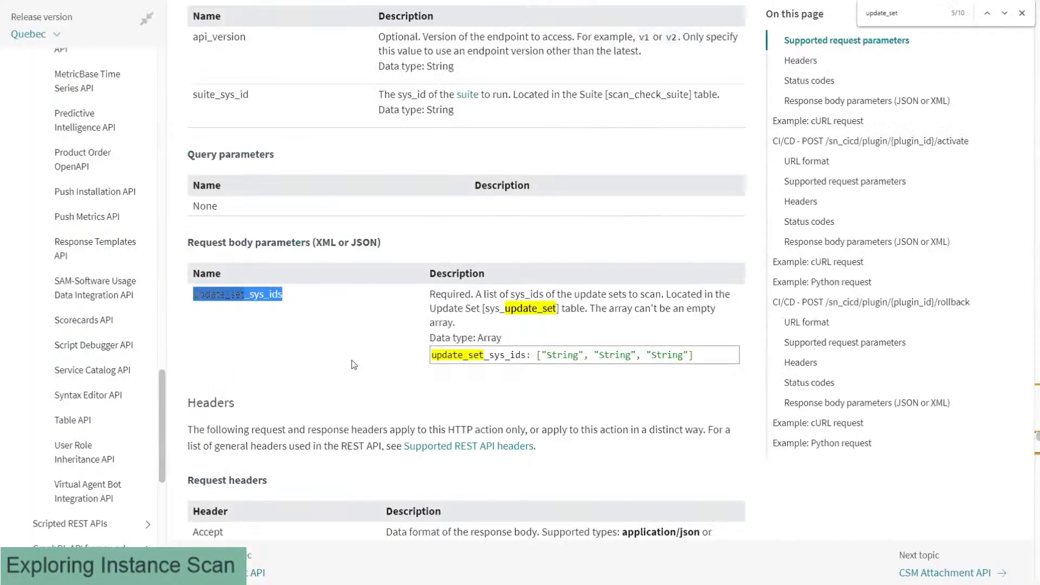
Step: Scroll the docs up to the update-set suite scan endpoint's URL format section
scroll(353, 364, up, 4)
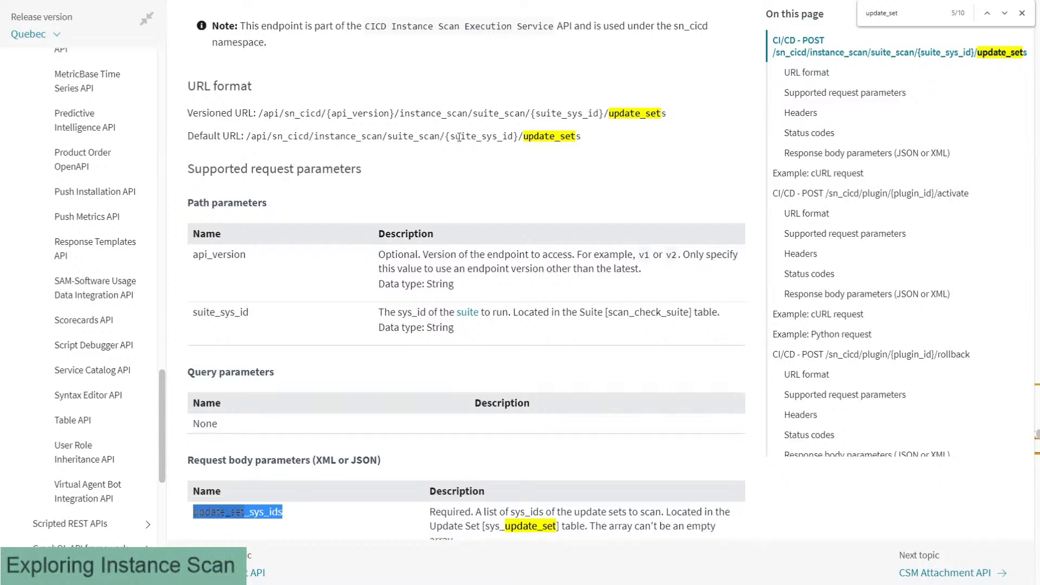
Step: Select {suite_sys_id}/update_sets at the end of the endpoint's Default URL
click(500, 136)
drag(582, 136, 447, 135)
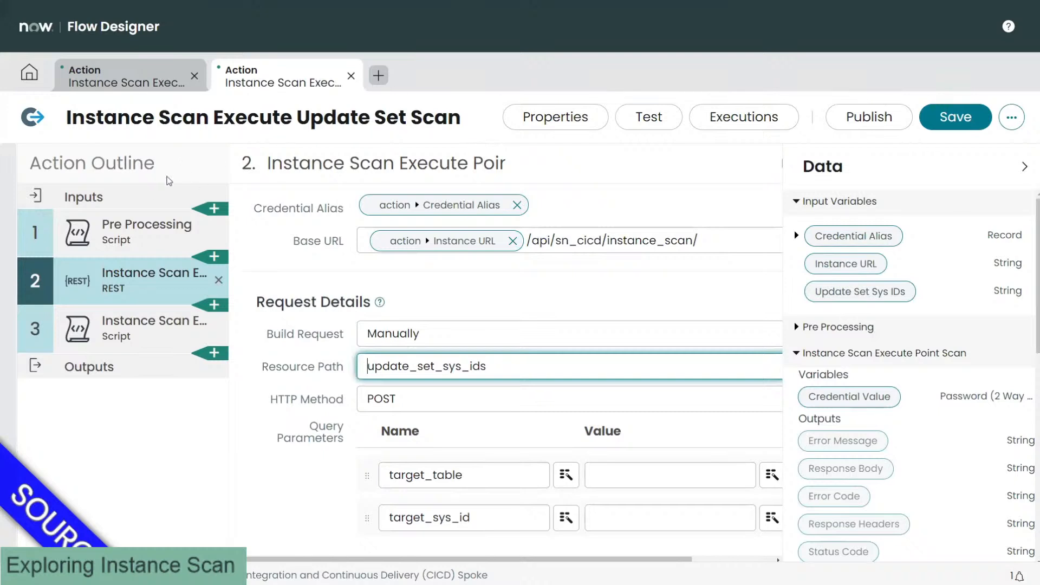
Step: Add a fourth input labelled 'Suite Sys ID' (suite_sys_id), String, and make it mandatory
click(149, 196)
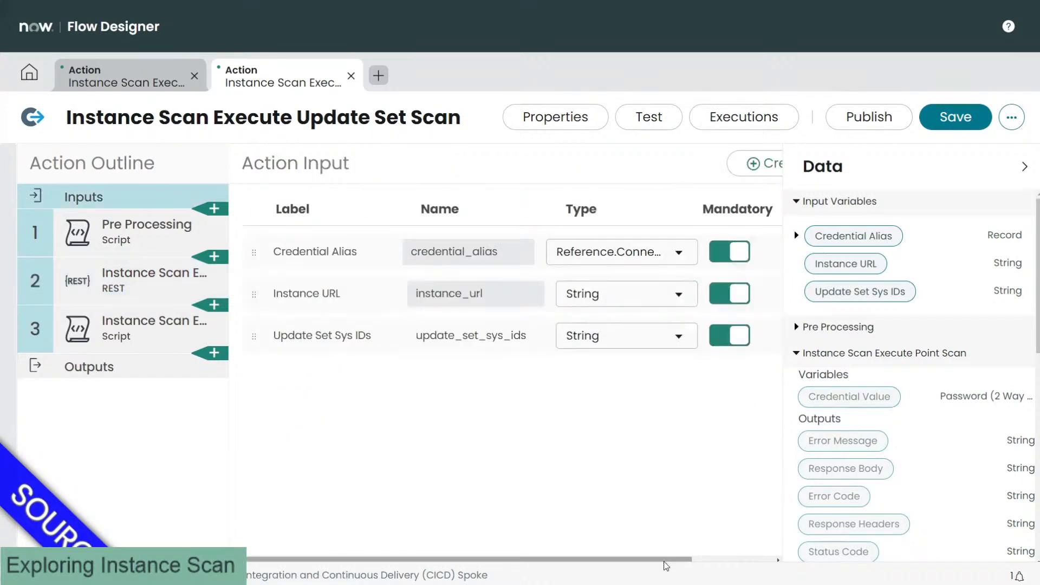
scroll(712, 562, right, 2)
click(718, 163)
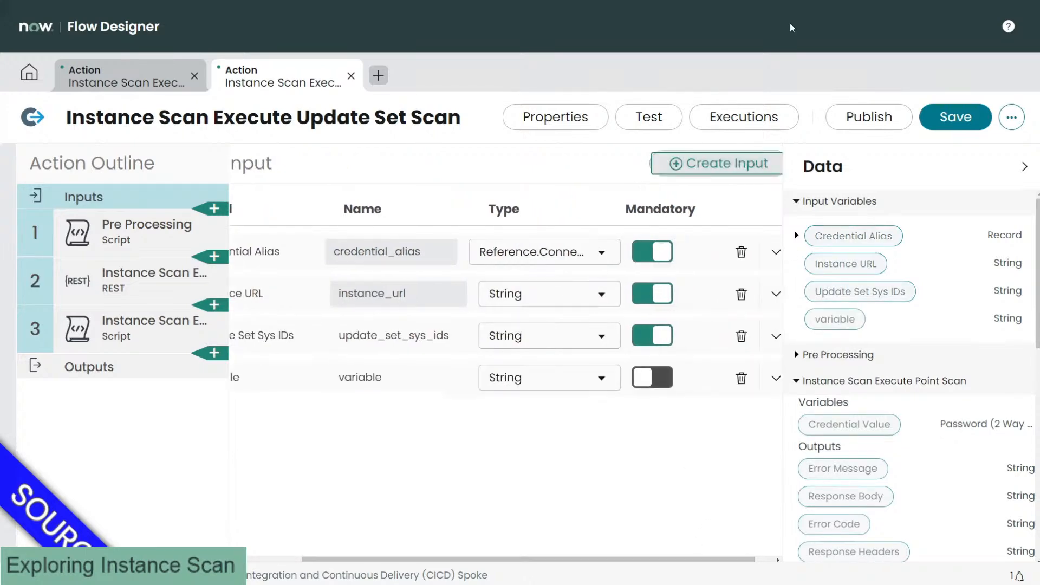
scroll(488, 379, left, 2)
double_click(282, 377)
text(S)
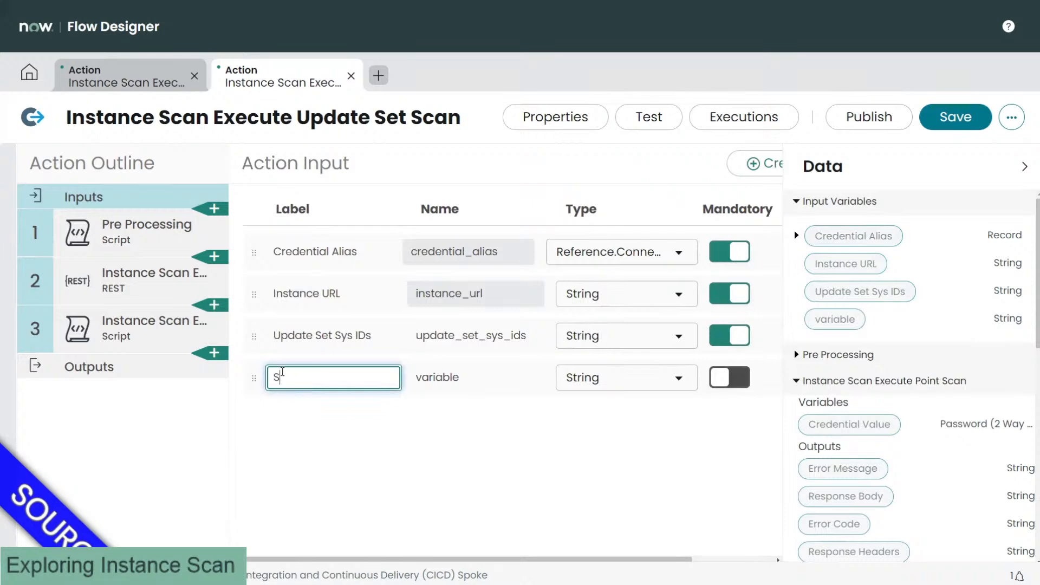
text(uite Sys ID)
key(Tab)
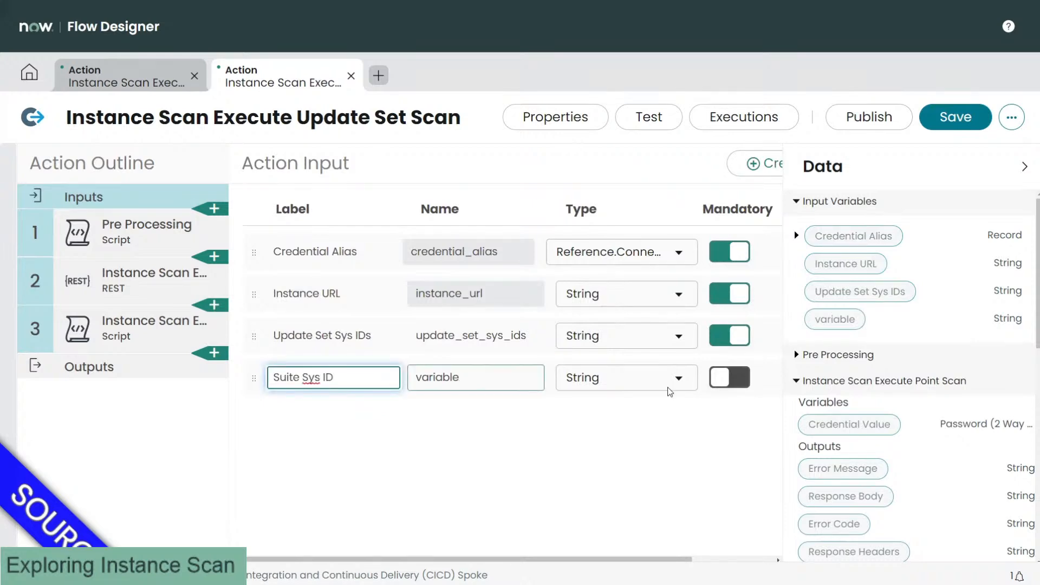
click(729, 376)
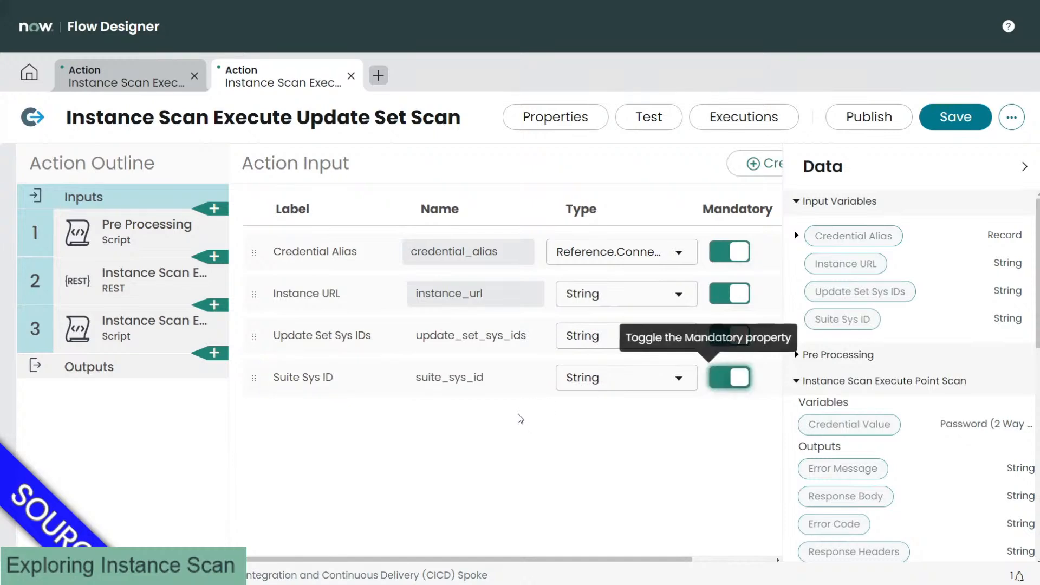
Step: Change the REST step's Resource Path to /update_sets, dropping {suite_sys_id}
click(135, 283)
scroll(321, 300, down, 3)
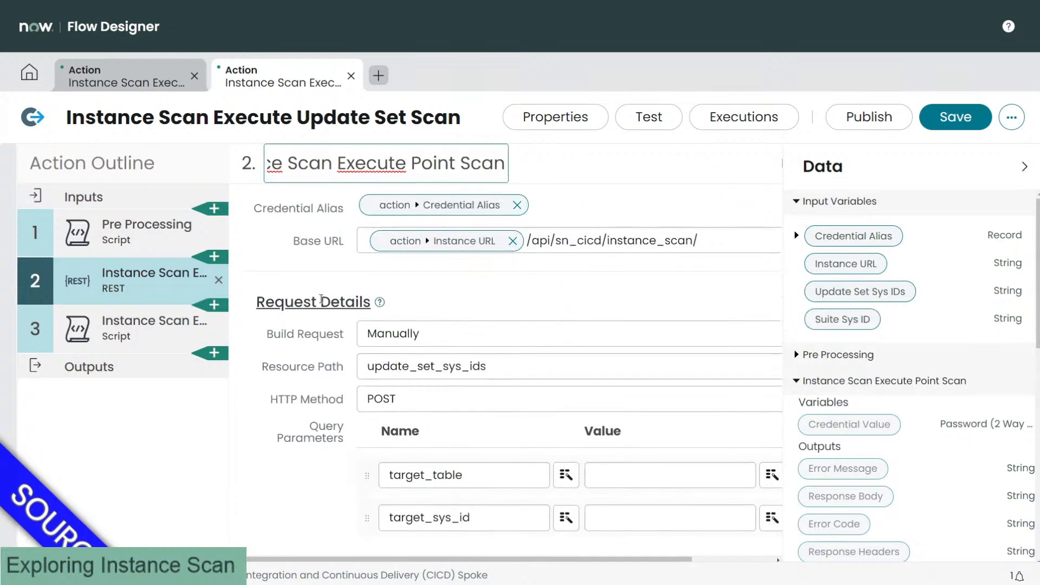
scroll(321, 299, down, 2)
double_click(379, 312)
text({suite_sys_id}/update_sets)
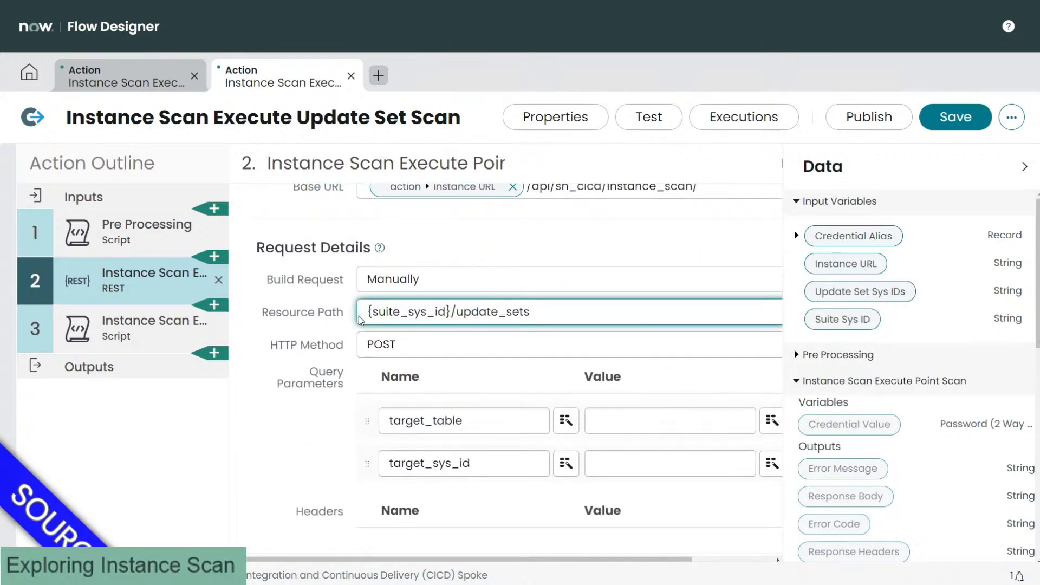
drag(450, 312, 362, 314)
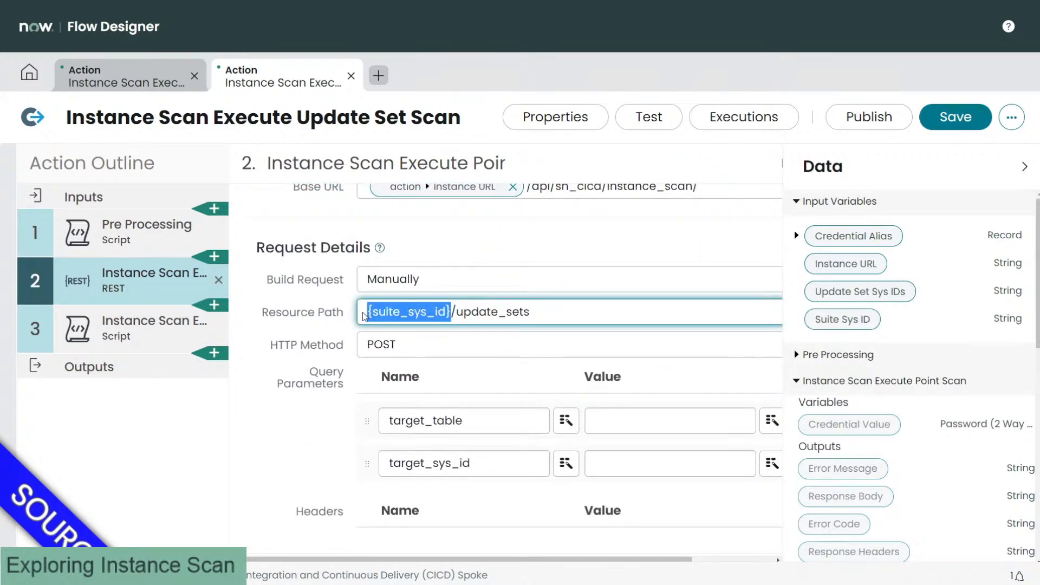
key(BackSpace)
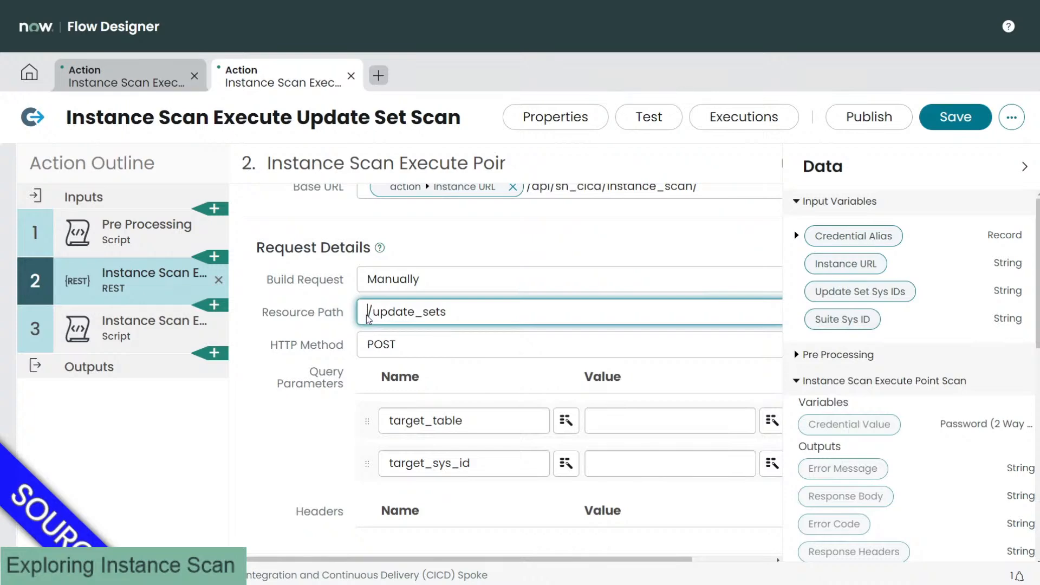
Step: Save the action and return to the Resource Path field
click(464, 248)
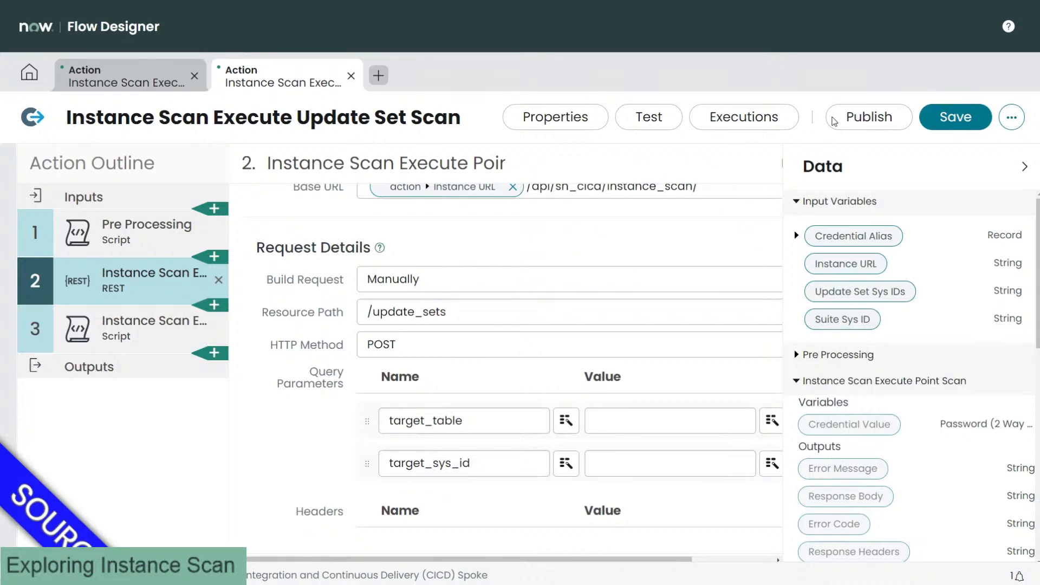
click(956, 118)
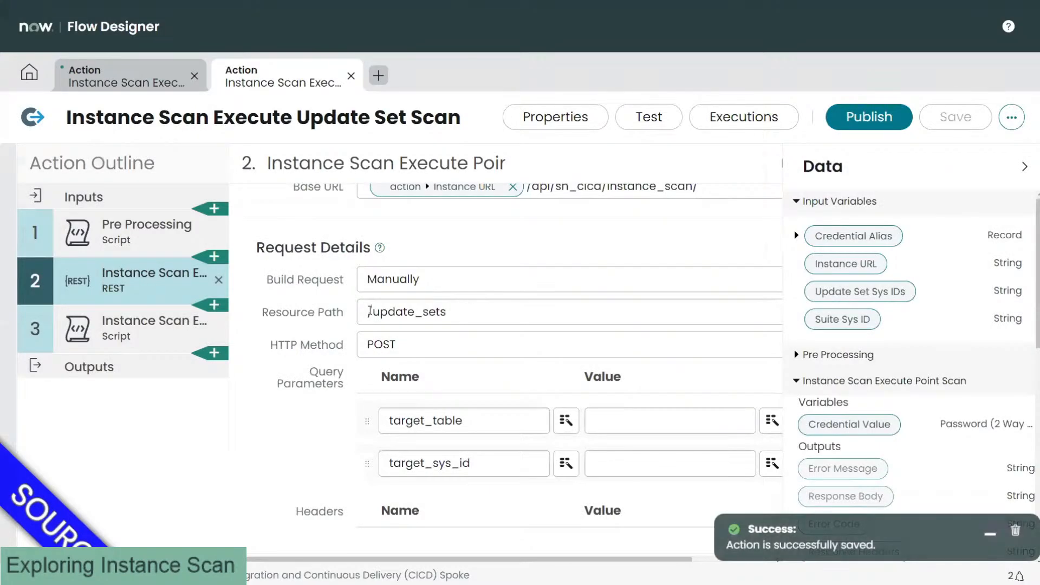
click(369, 311)
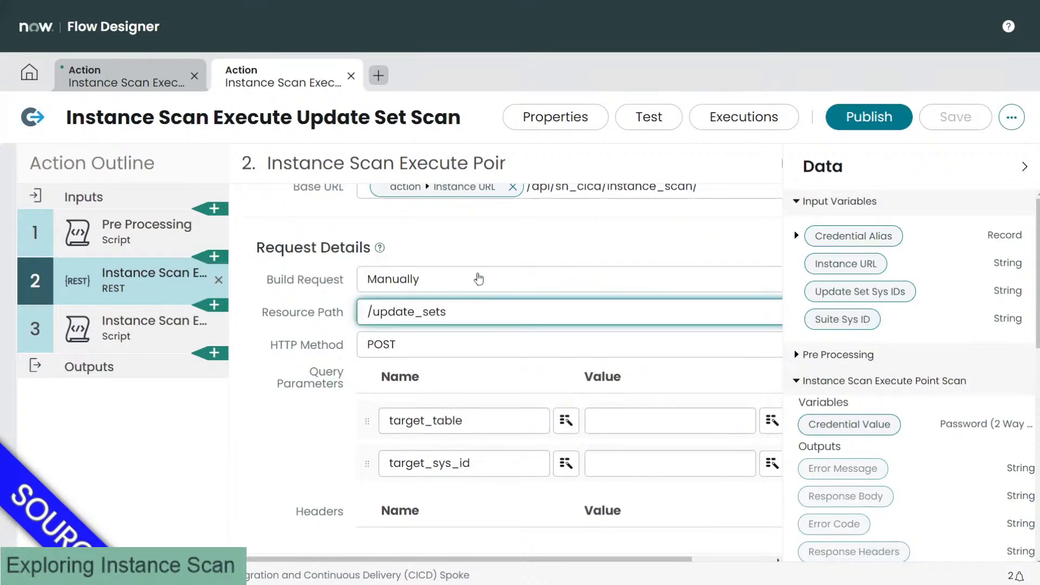
scroll(479, 278, down, 1)
Step: Set the Resource Path to the Suite Sys ID pill followed by /update_sets
click(373, 259)
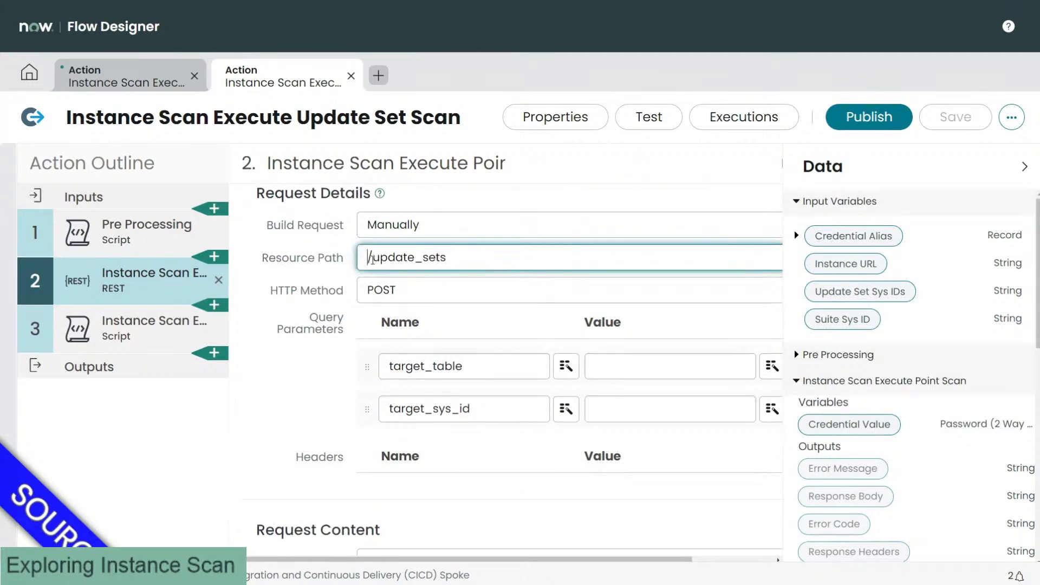
key(ctrl+a)
key(ctrl+c)
key(BackSpace)
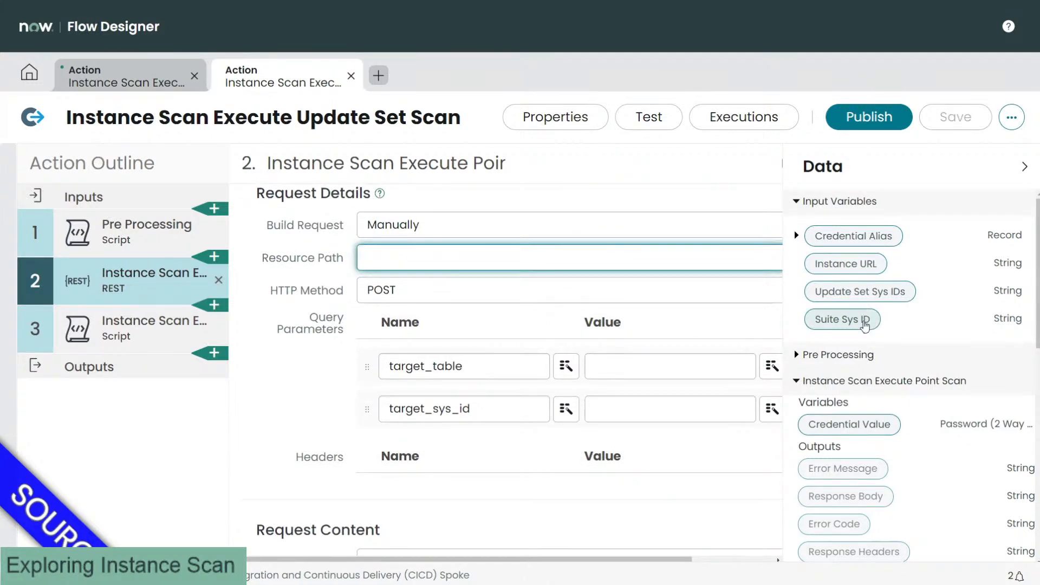
drag(619, 254, 612, 258)
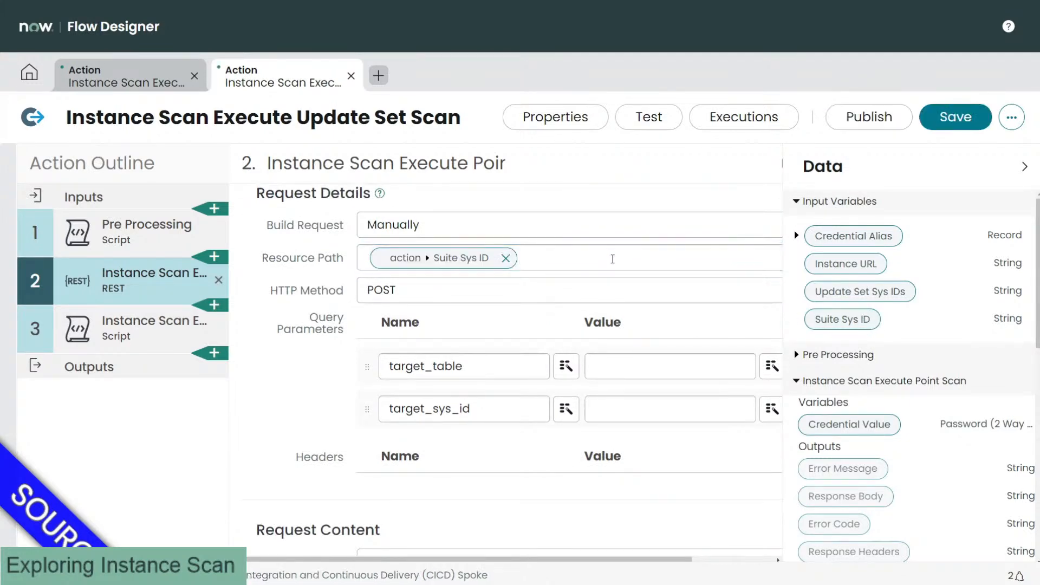
click(612, 259)
key(ctrl+z)
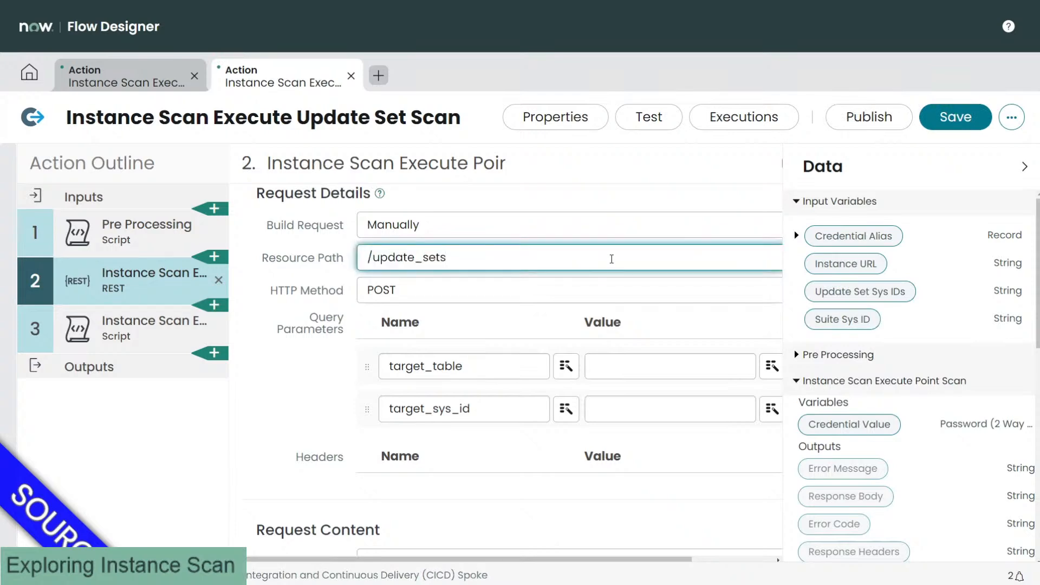
key(ctrl+y)
click(612, 259)
text(/)
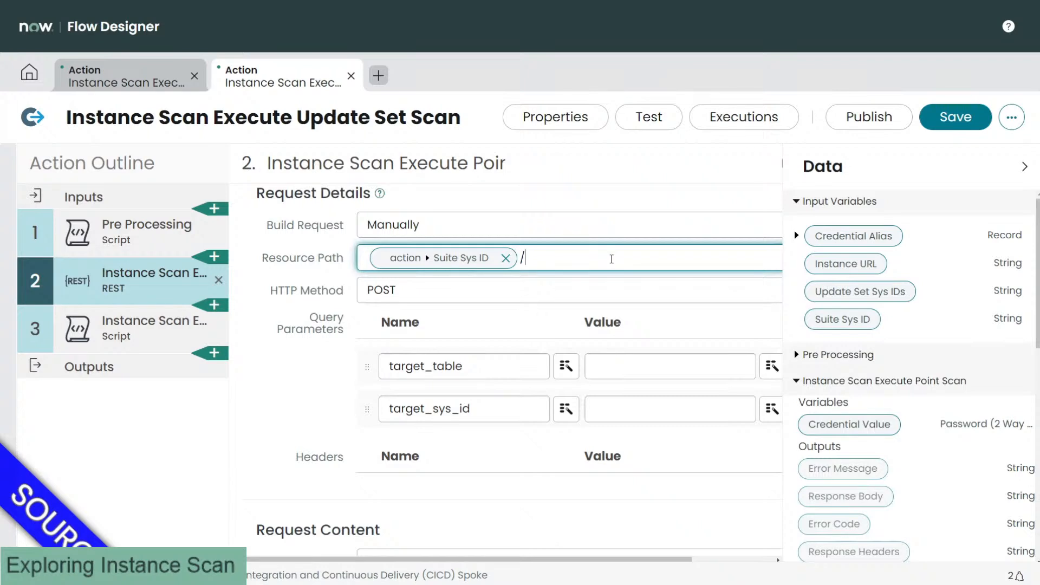
key(ctrl+v)
key(Left)
key(Left)
key(Left)
key(Left)
key(Left)
key(Left)
key(BackSpace)
click(332, 453)
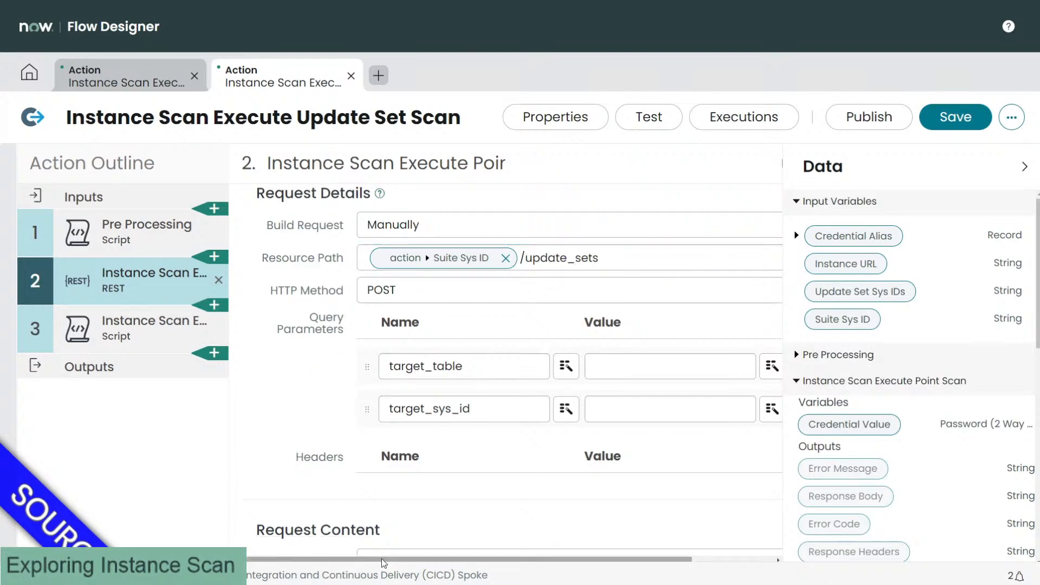
Step: Delete the target_sys_id and target_table query parameters
drag(381, 555, 459, 556)
click(704, 410)
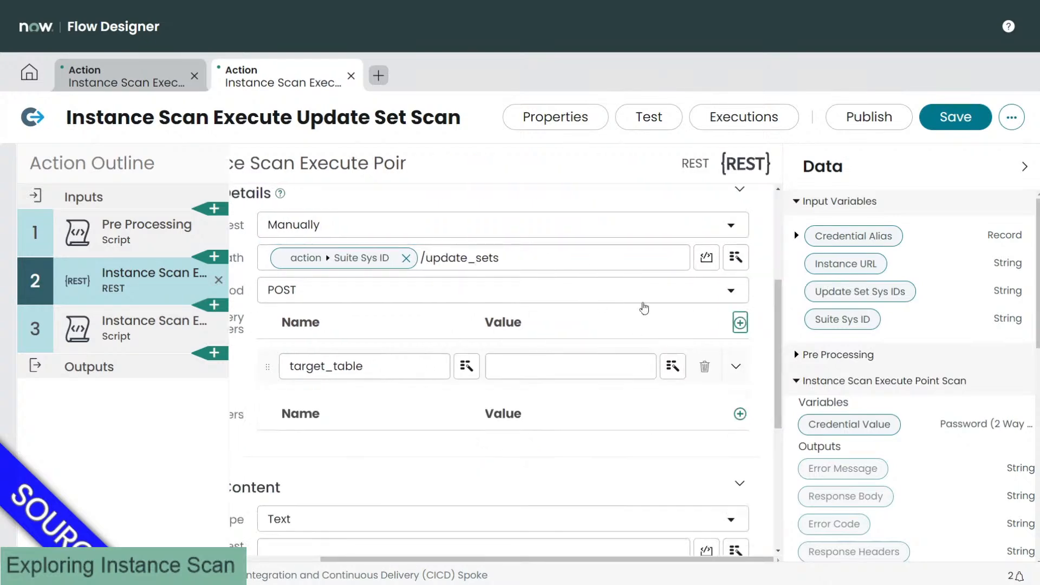
click(704, 367)
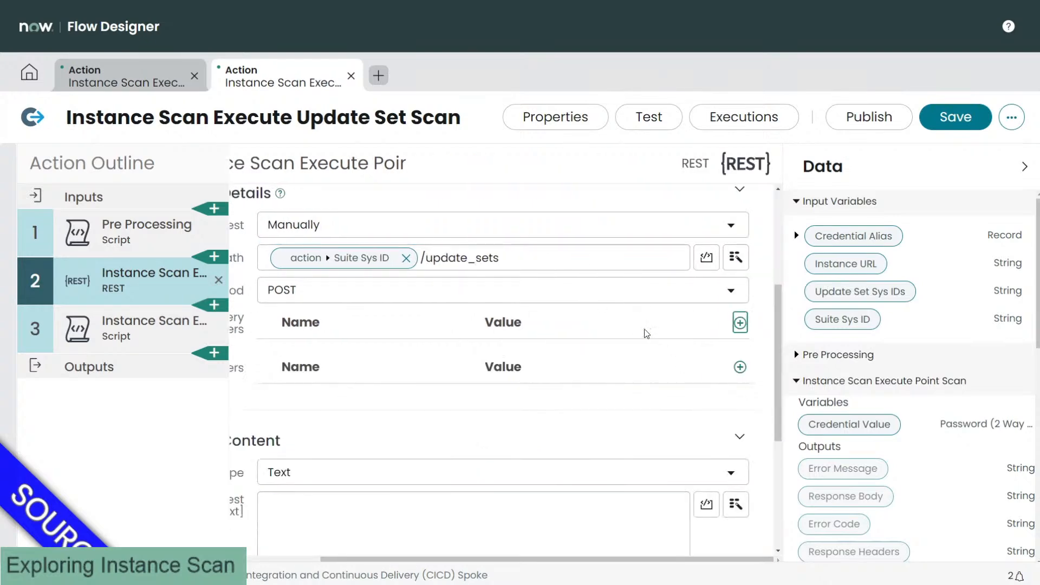
click(290, 561)
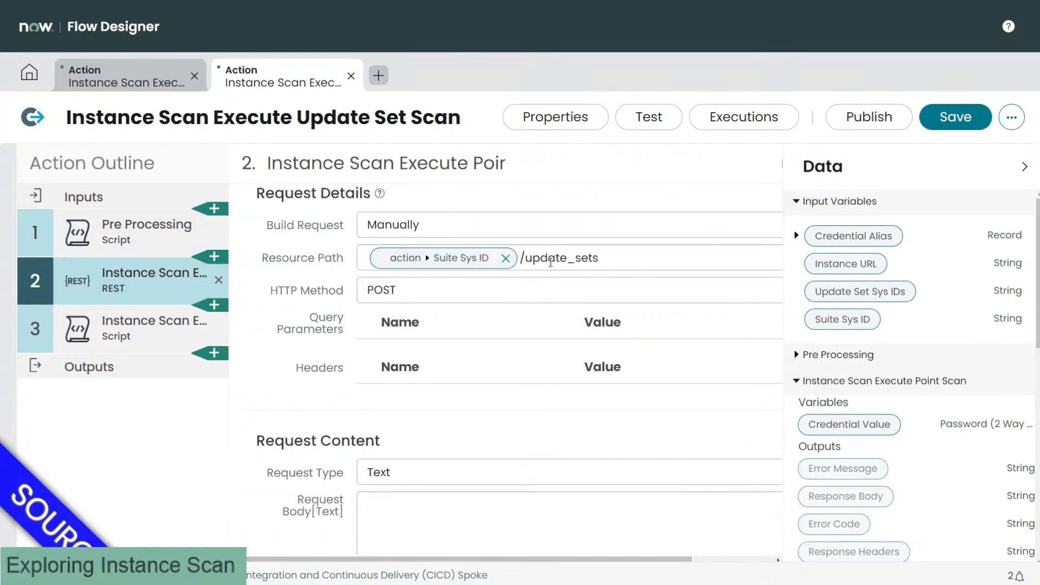
scroll(550, 265, down, 2)
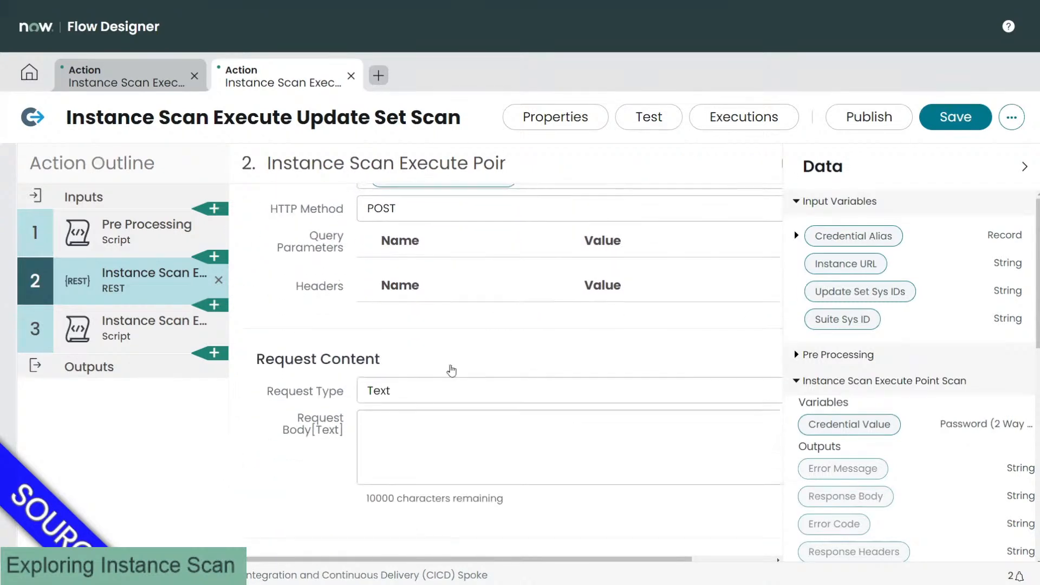
click(417, 409)
scroll(417, 409, down, 1)
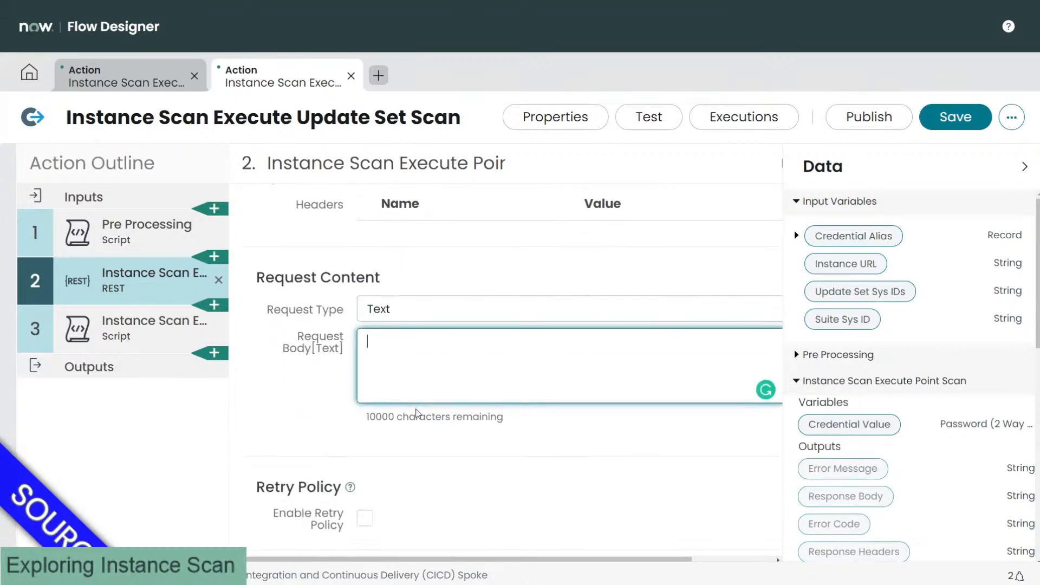
scroll(417, 413, up, 1)
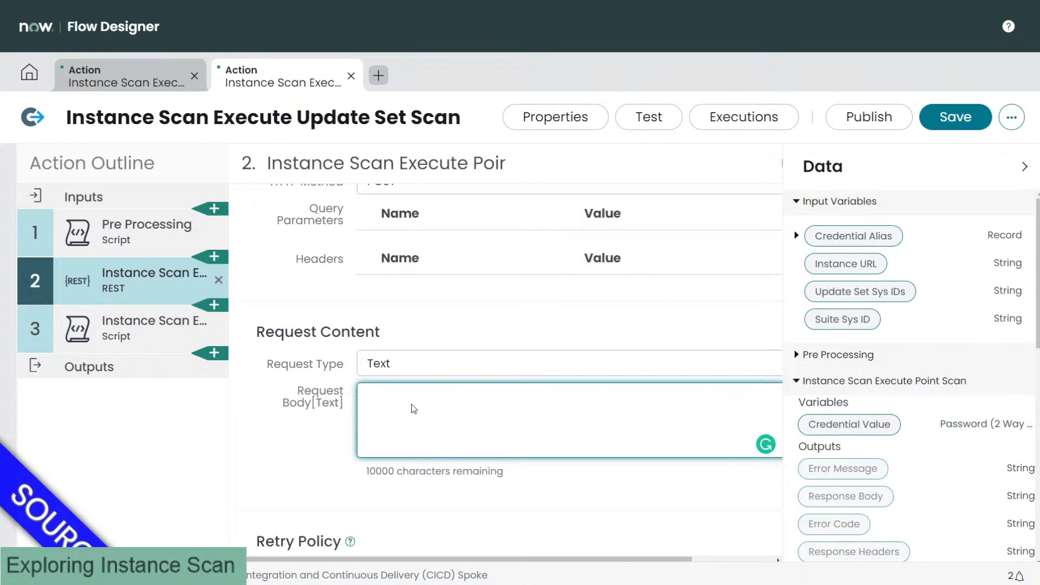
scroll(415, 409, up, 2)
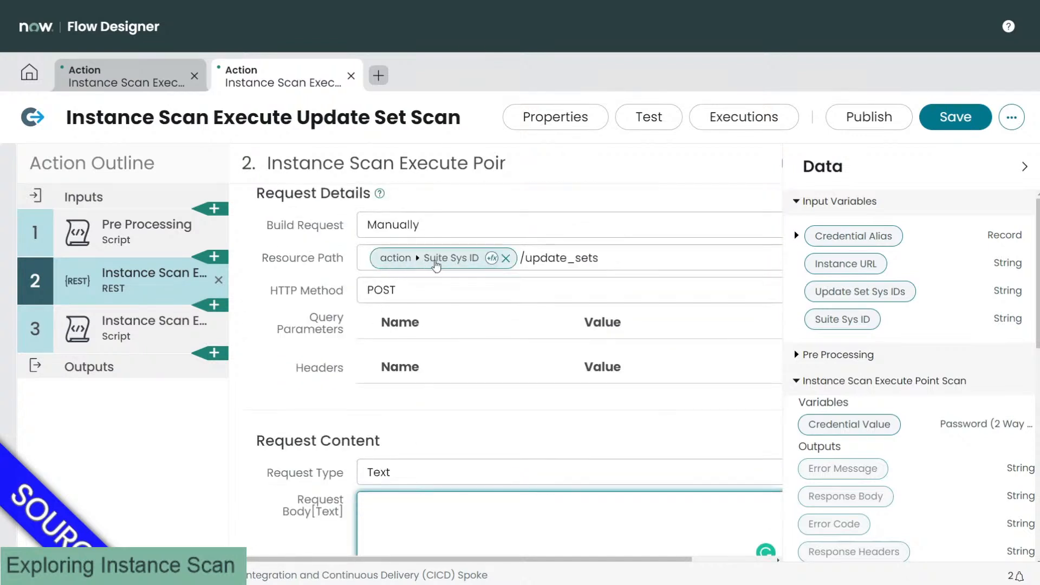
scroll(447, 303, down, 1)
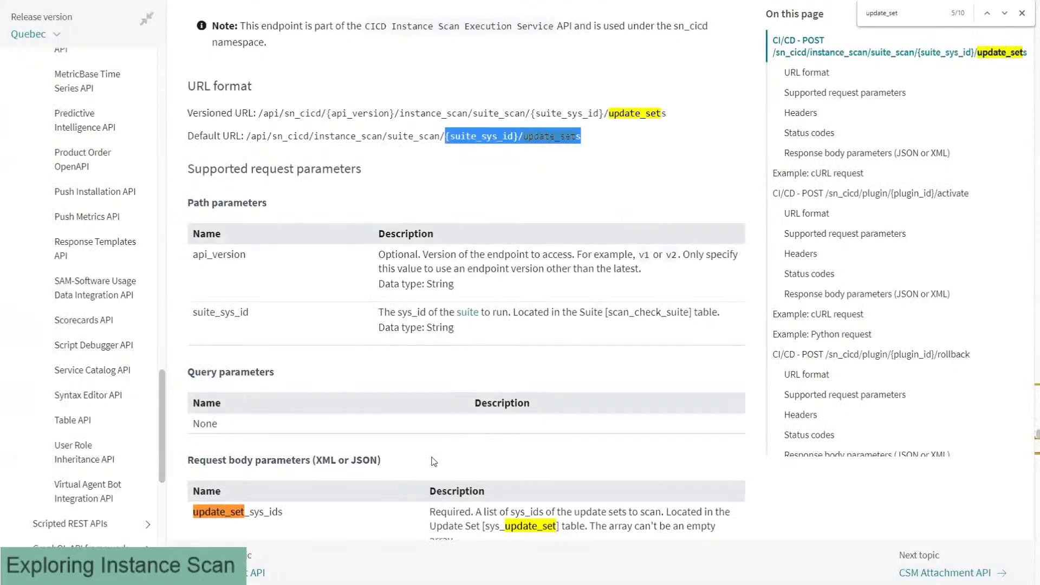
Step: Select the update_set_sys_ids example line under Request body parameters
scroll(412, 382, down, 4)
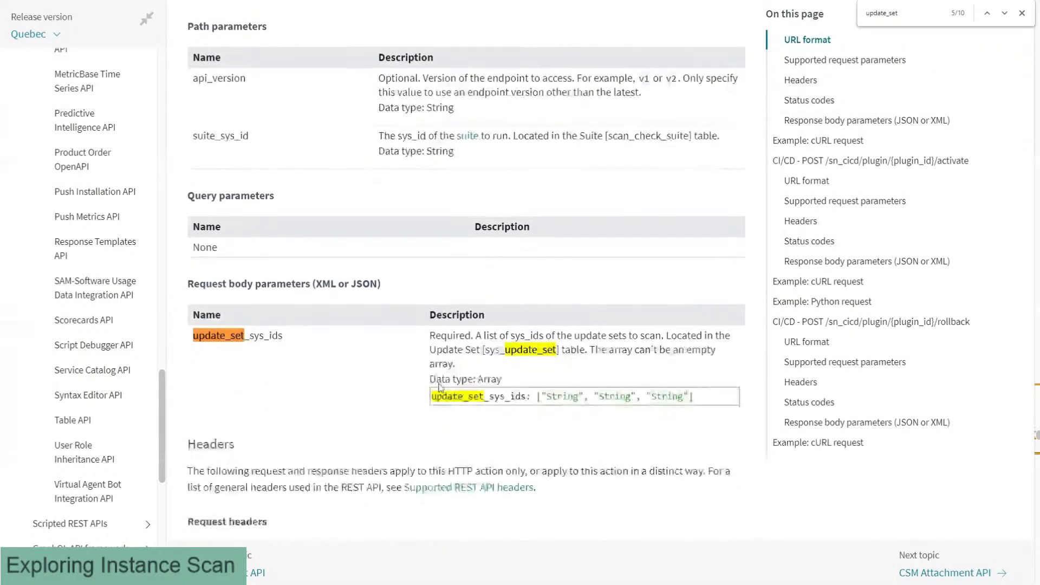
drag(691, 352, 432, 361)
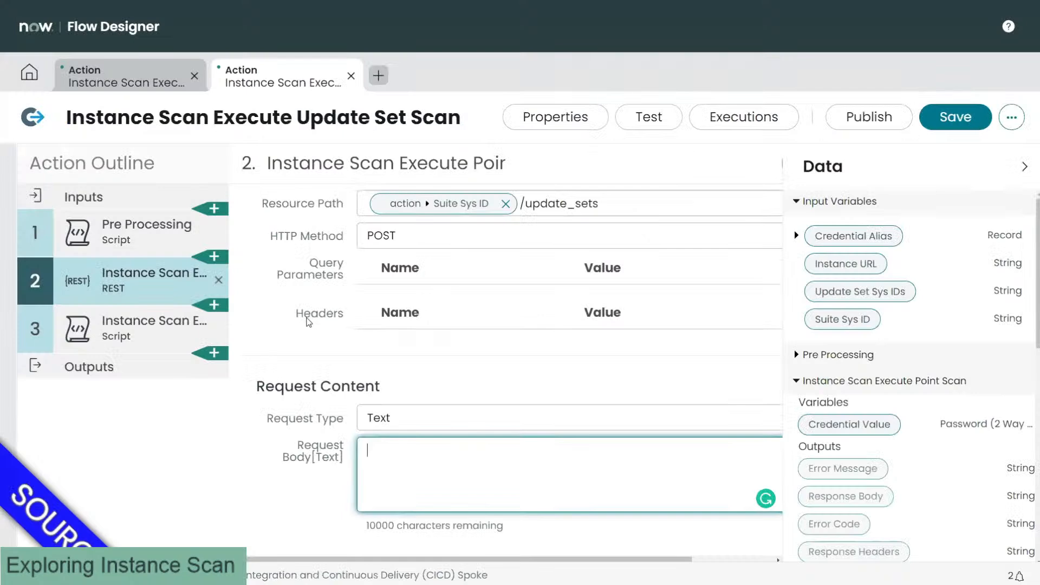
Step: Paste the update_set_sys_ids example into Request Body and wrap it in { } braces
text(update_set_sys_ids: ["String", "String", "String"])
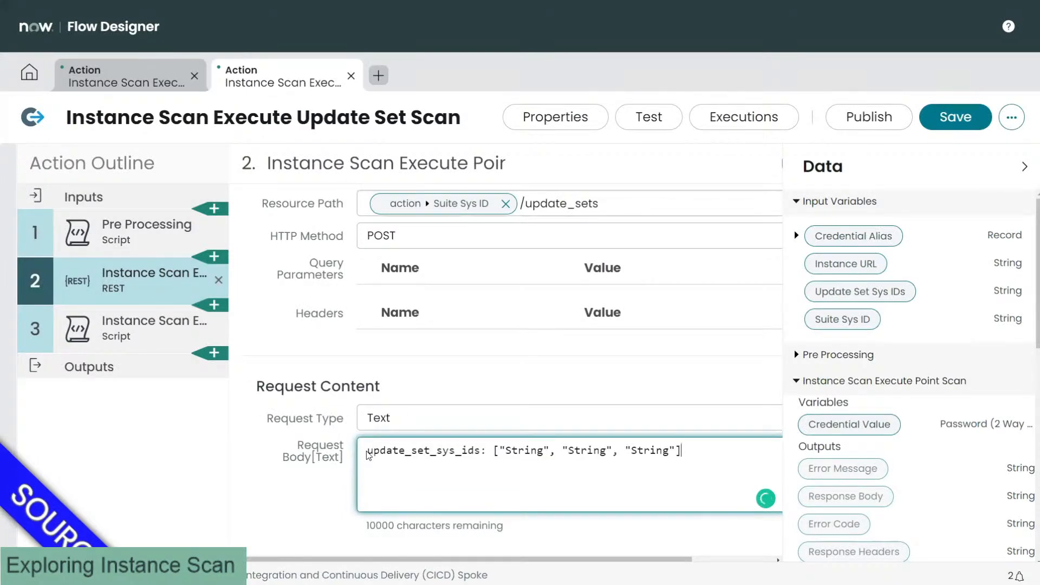
key(Return)
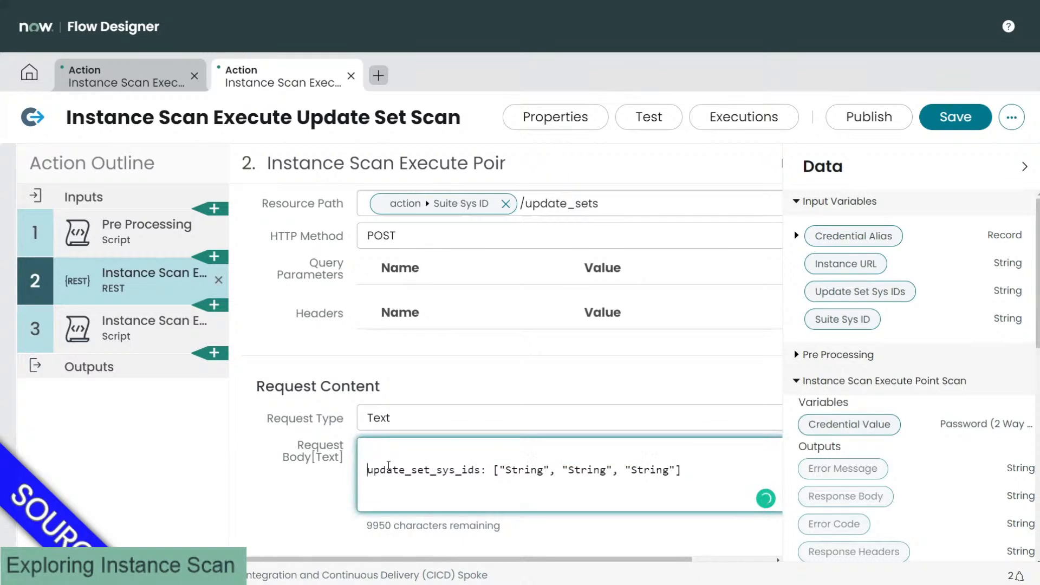
key(Up)
text({)
key(Return)
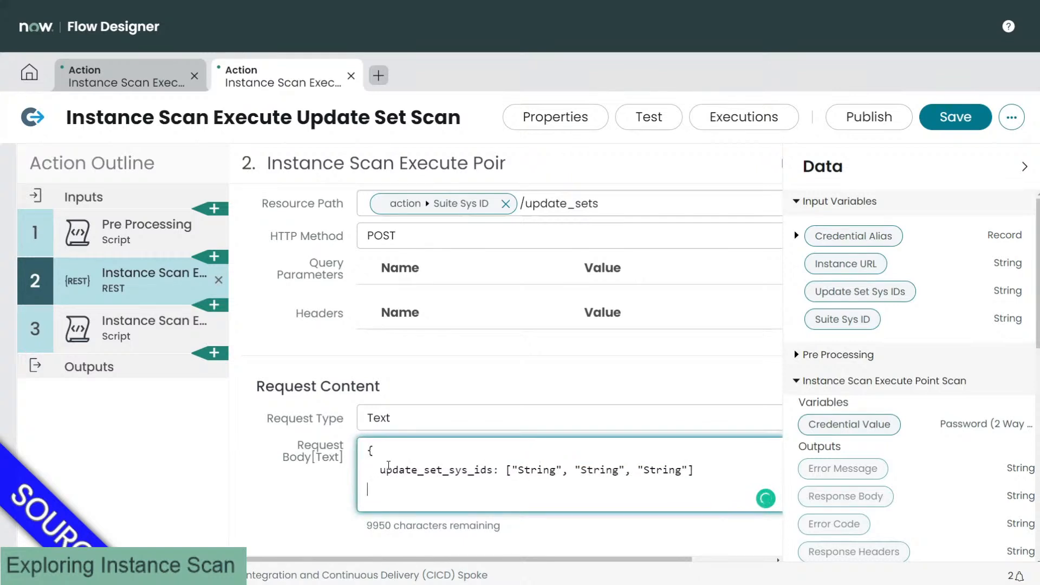
text(})
Step: Replace the placeholder array with the Update Set Sys IDs pill inside [""]
drag(506, 470, 692, 471)
key(BackSpace)
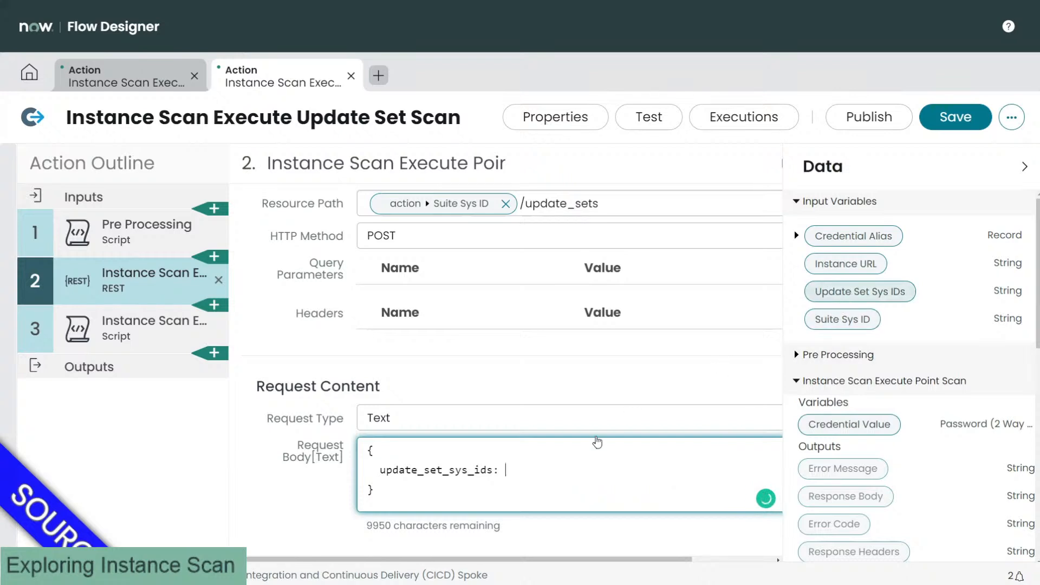
drag(597, 442, 534, 476)
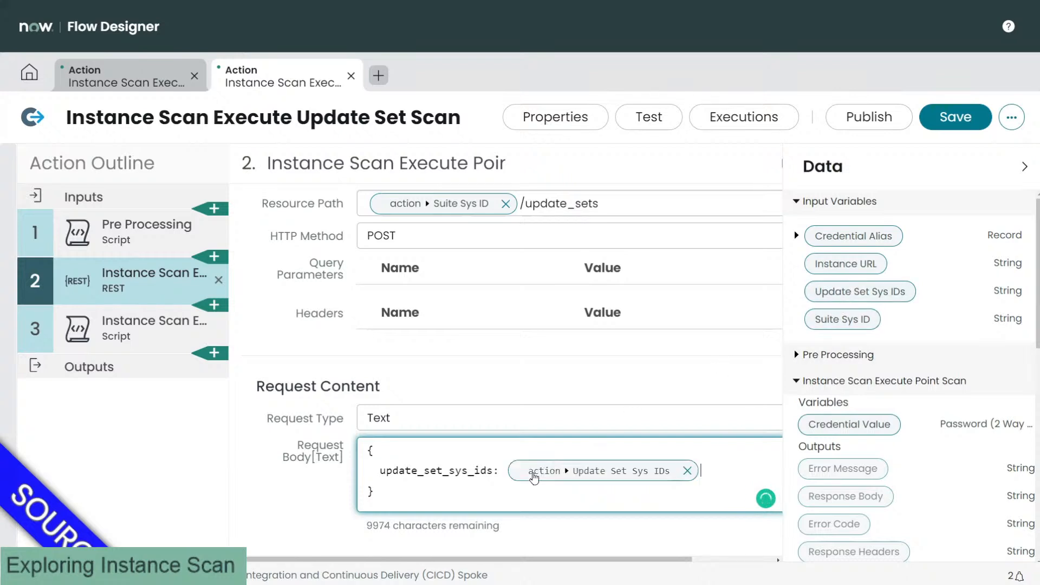
click(497, 473)
scroll(303, 387, down, 3)
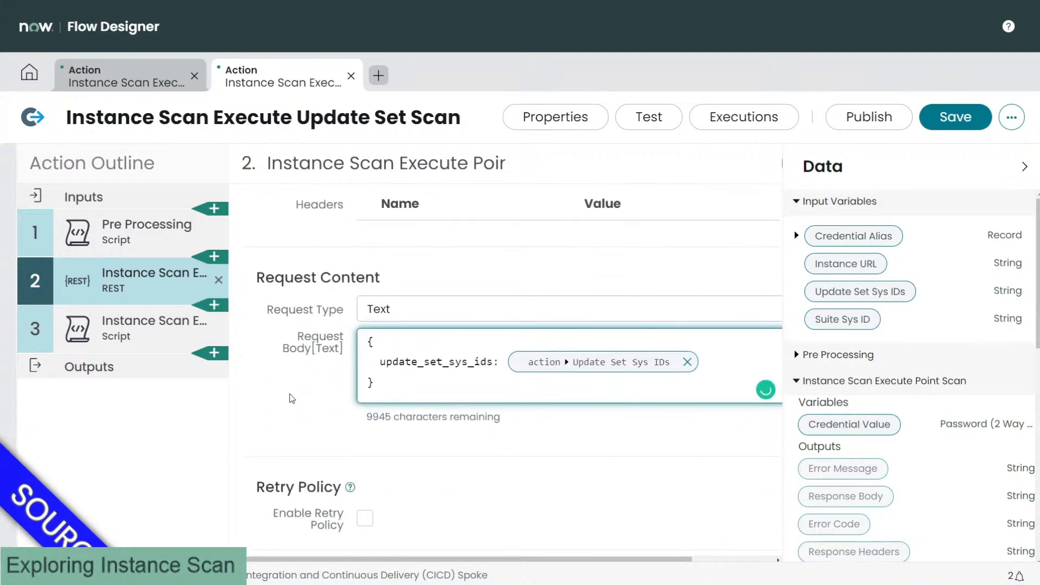
scroll(292, 379, up, 2)
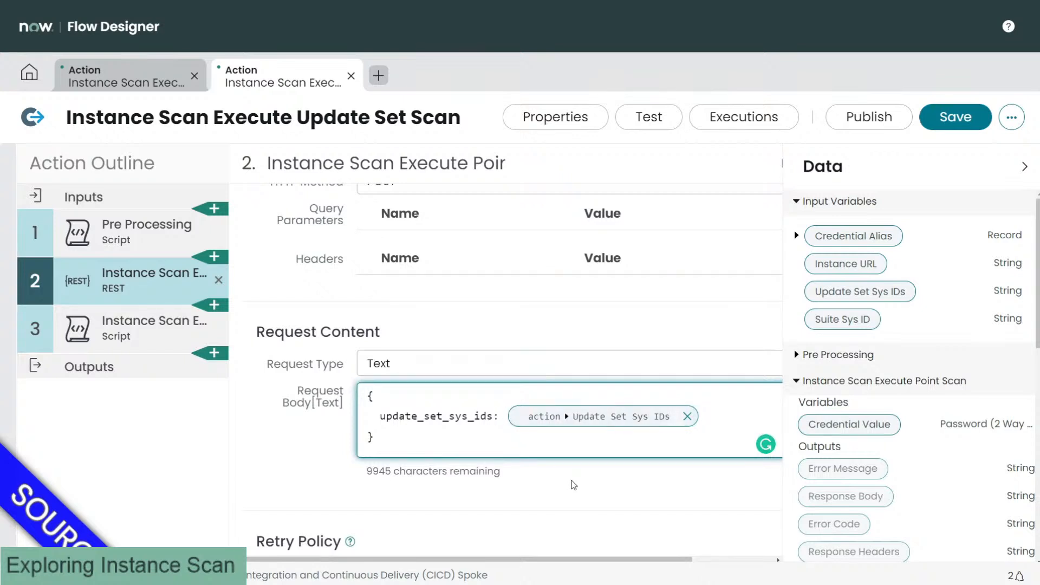
text([")
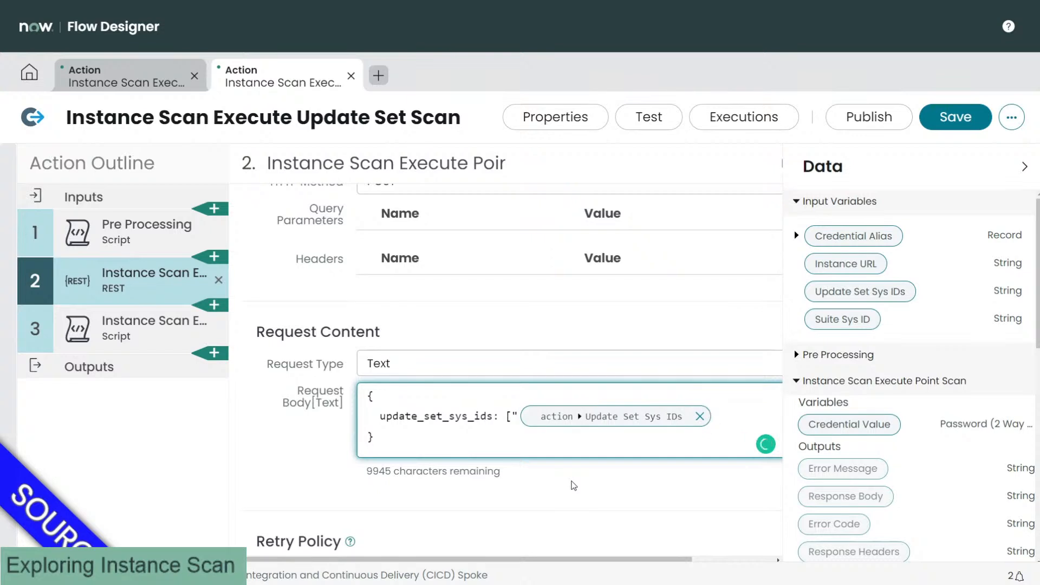
text("])
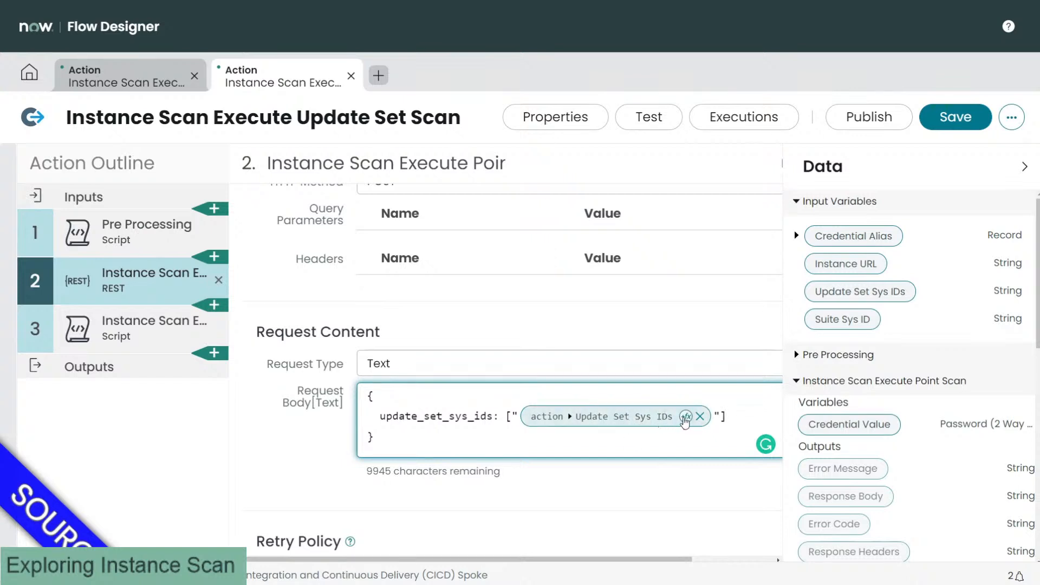
click(684, 419)
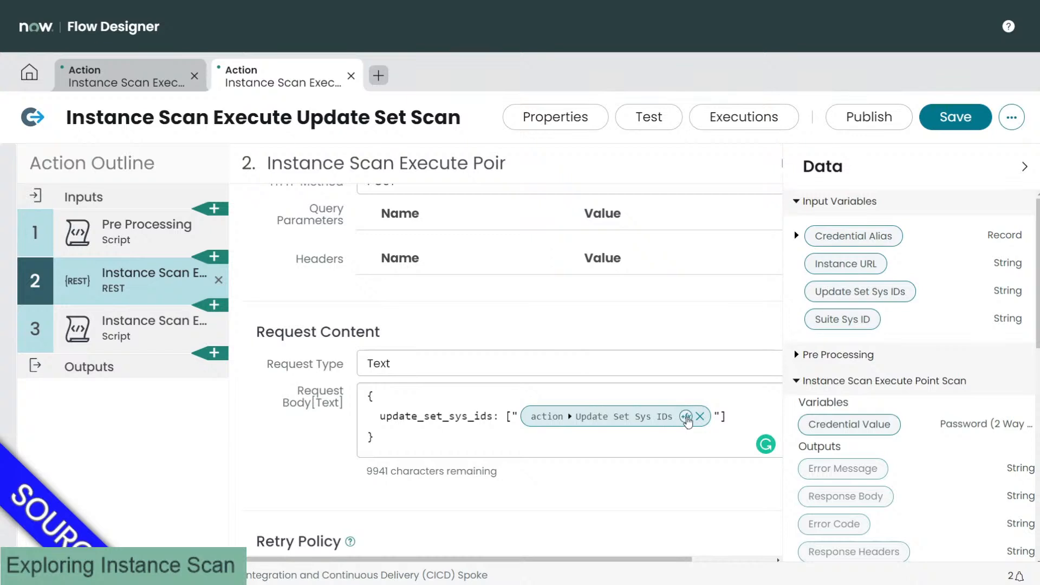
click(685, 418)
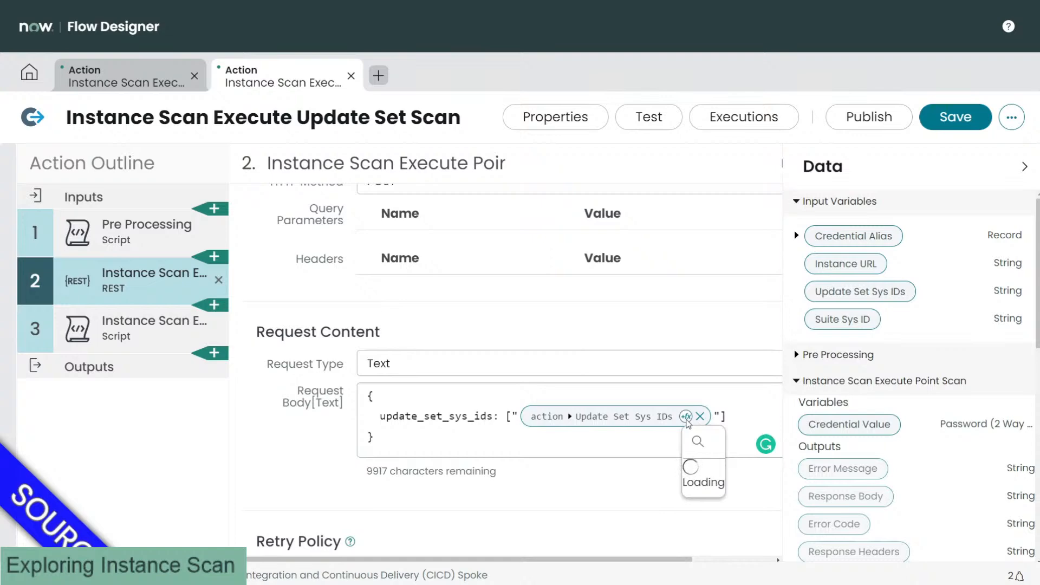
Step: Apply a Split transform with a comma separator to the Update Set Sys IDs pill
scroll(606, 363, down, 3)
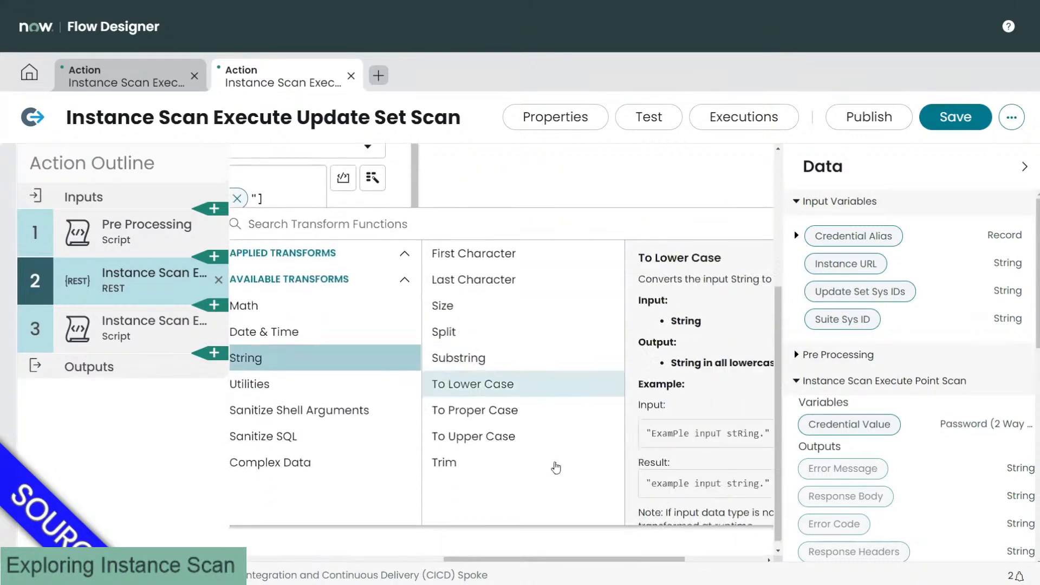
mouse_move(502, 560)
mouse_down()
mouse_move(476, 561)
mouse_move(492, 561)
mouse_up()
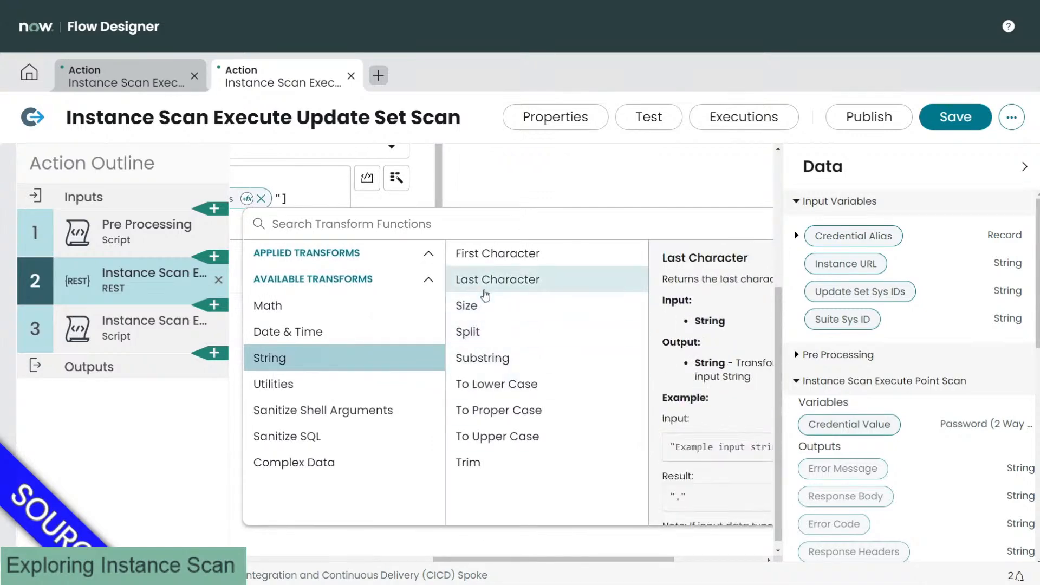
click(486, 335)
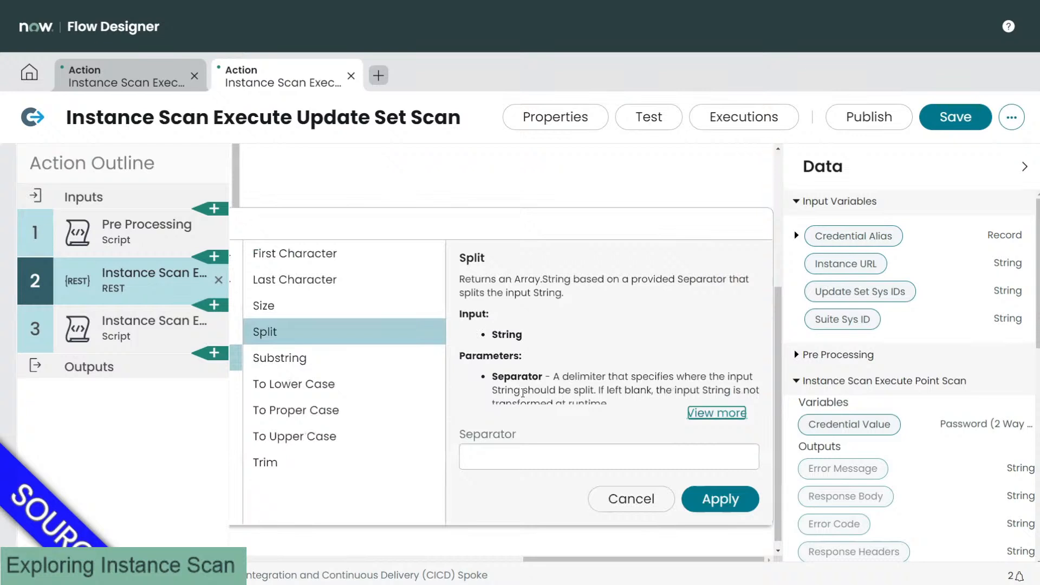
click(583, 464)
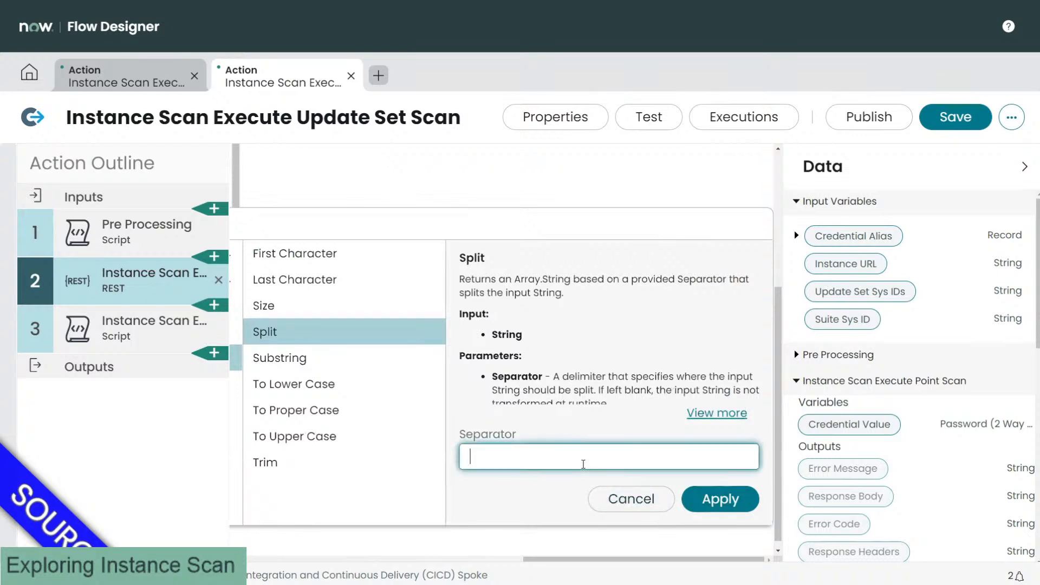
text(,)
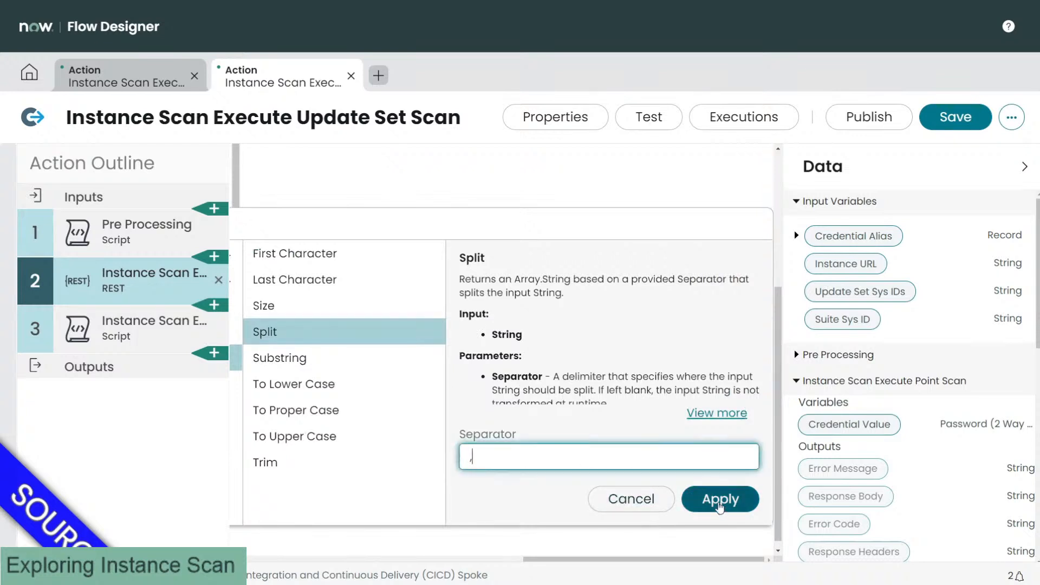
click(719, 504)
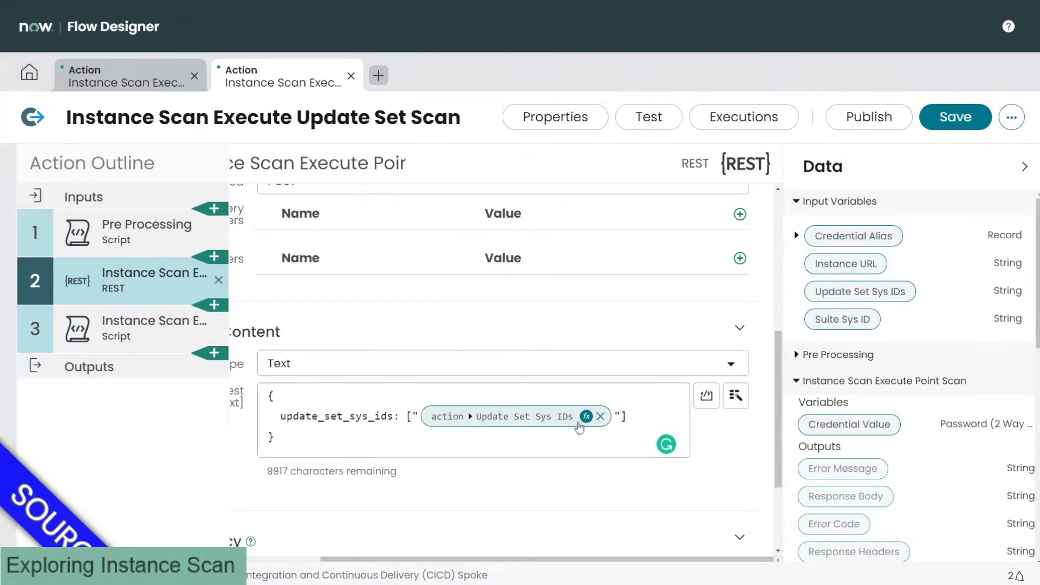
Step: Remove the stray brackets and quotes around the pill, save the action, and open Test
click(637, 415)
key(BackSpace)
key(BackSpace)
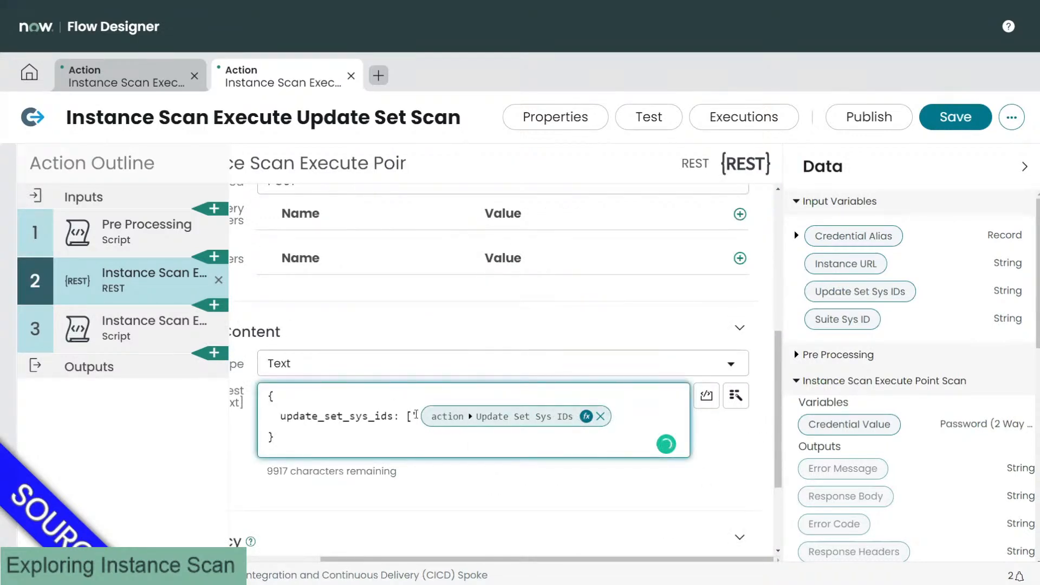
click(410, 416)
key(BackSpace)
key(BackSpace)
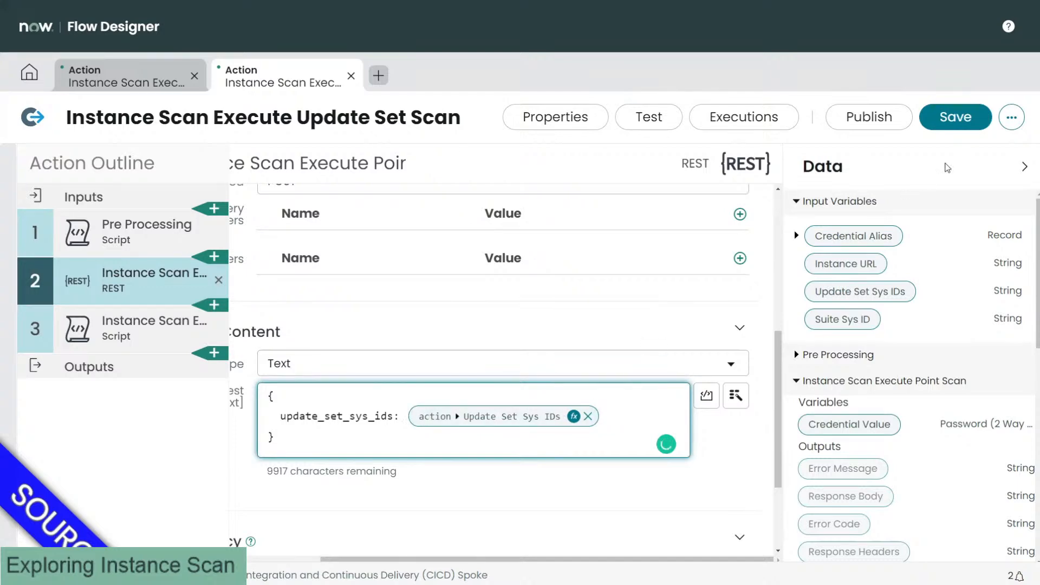
click(961, 127)
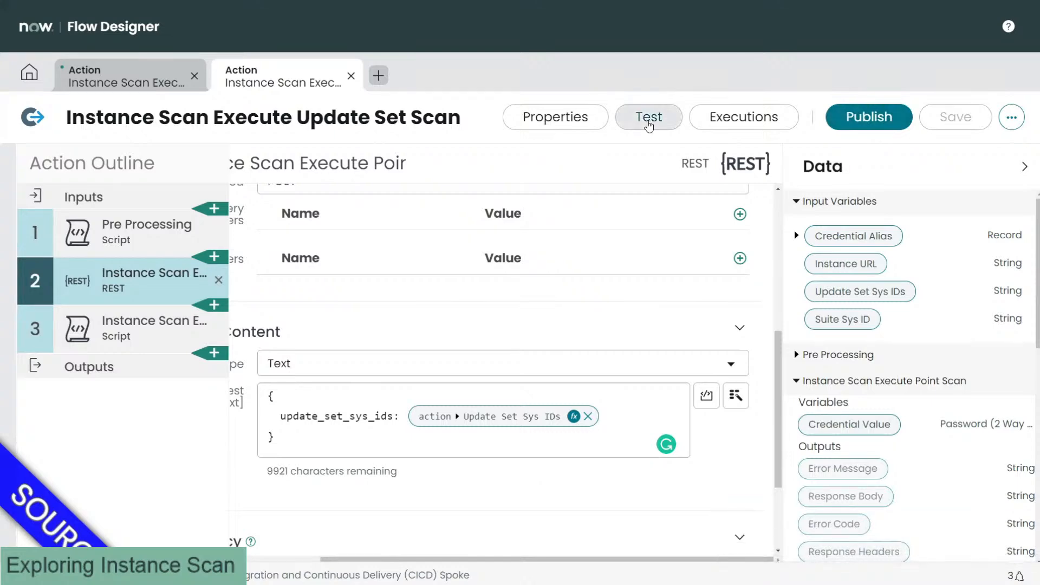
click(648, 124)
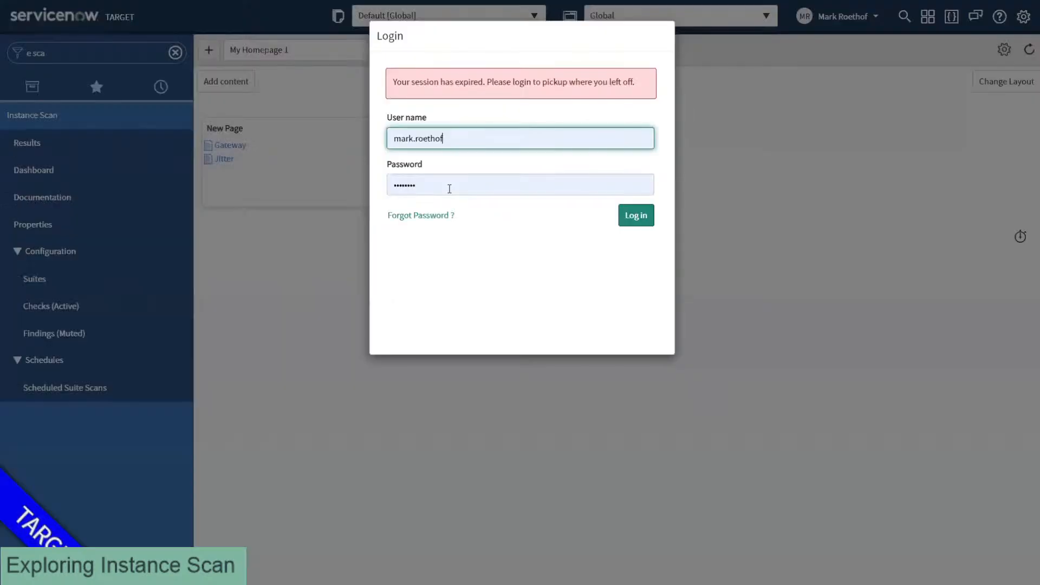
Step: Copy the target instance's base URL from the address bar and return to the Test Action dialog
key(F11)
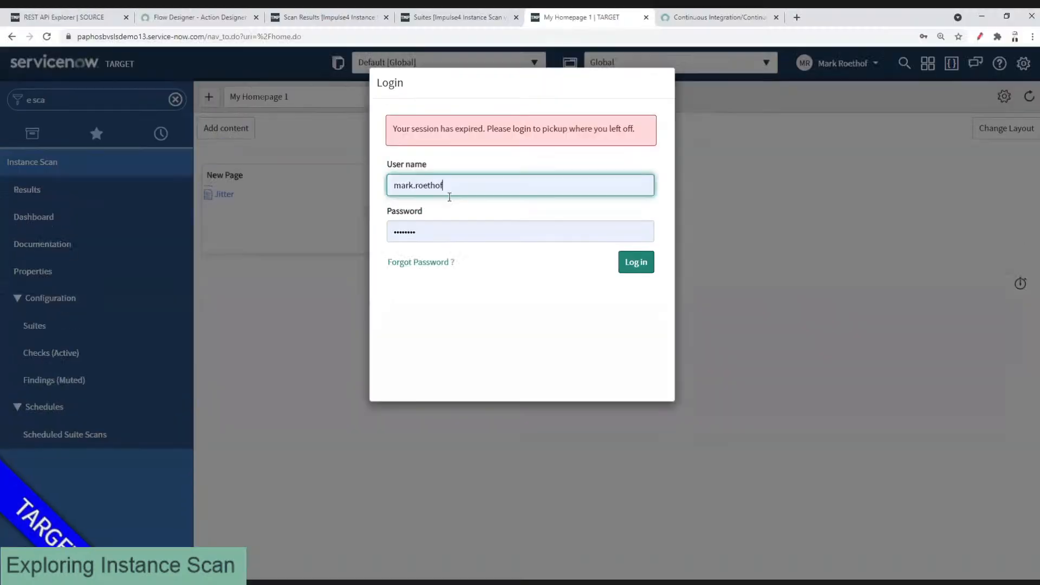
key(ctrl+l)
key(Home)
key(ctrl+shift+Right)
key(ctrl+shift+Right)
key(ctrl+shift+Right)
key(ctrl+shift+Right)
key(ctrl+shift+Right)
key(ctrl+c)
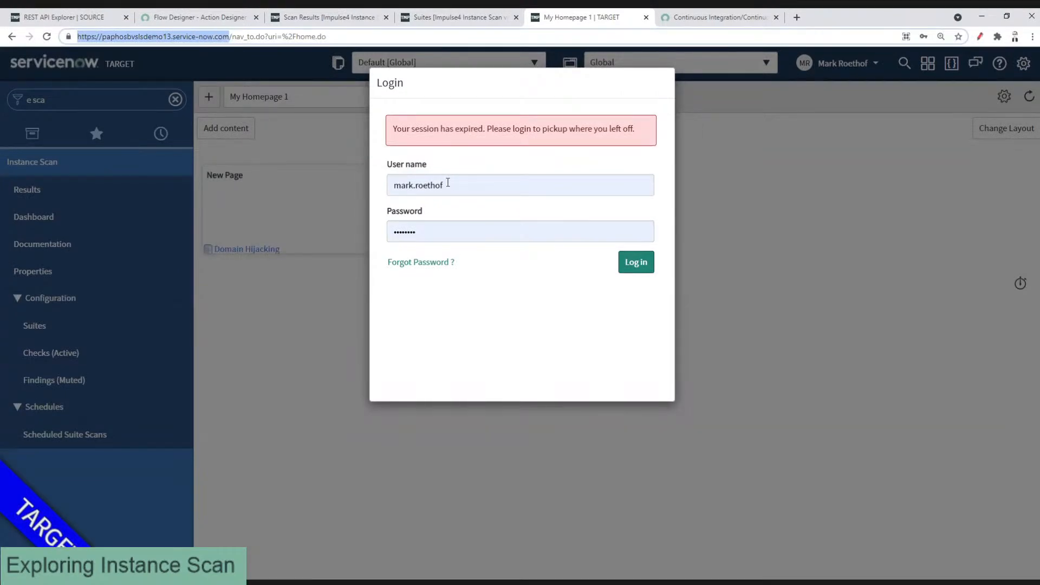
key(ctrl+shift+Tab)
key(ctrl+shift+Tab)
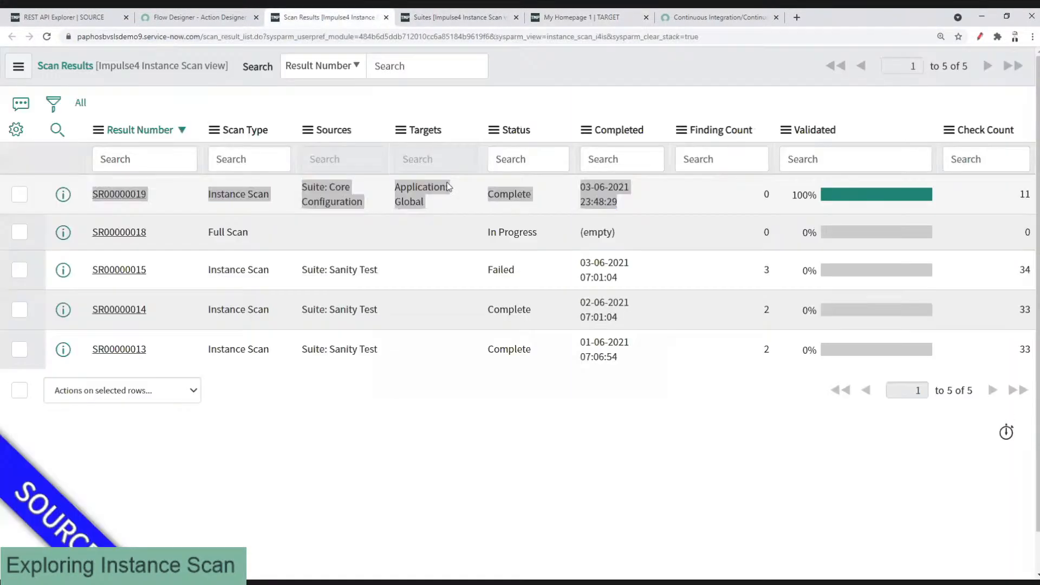
key(ctrl+shift+Tab)
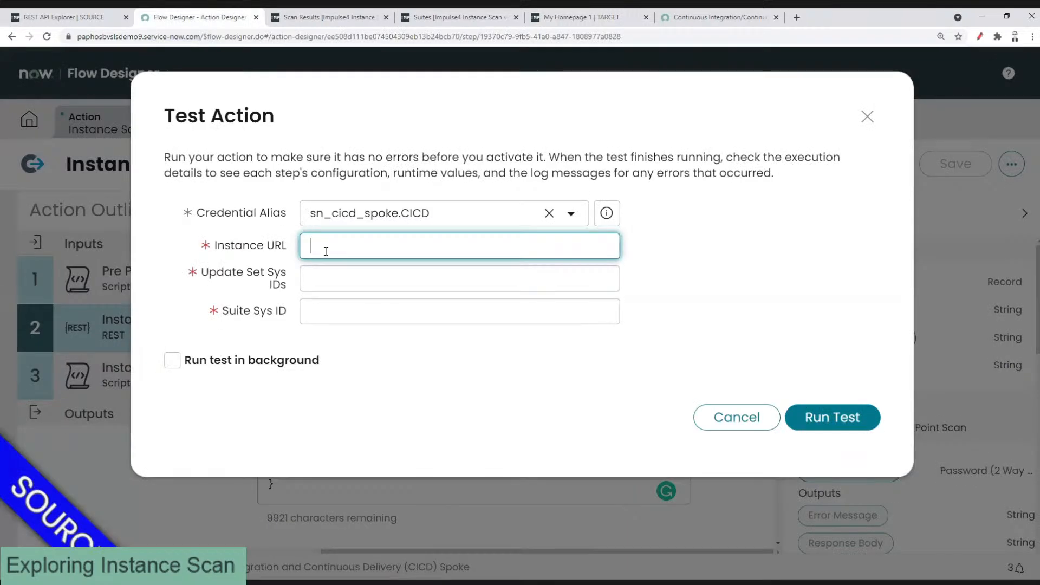
Step: Paste the target instance URL without its trailing slash, then log back in to the target instance
key(ctrl+v)
key(BackSpace)
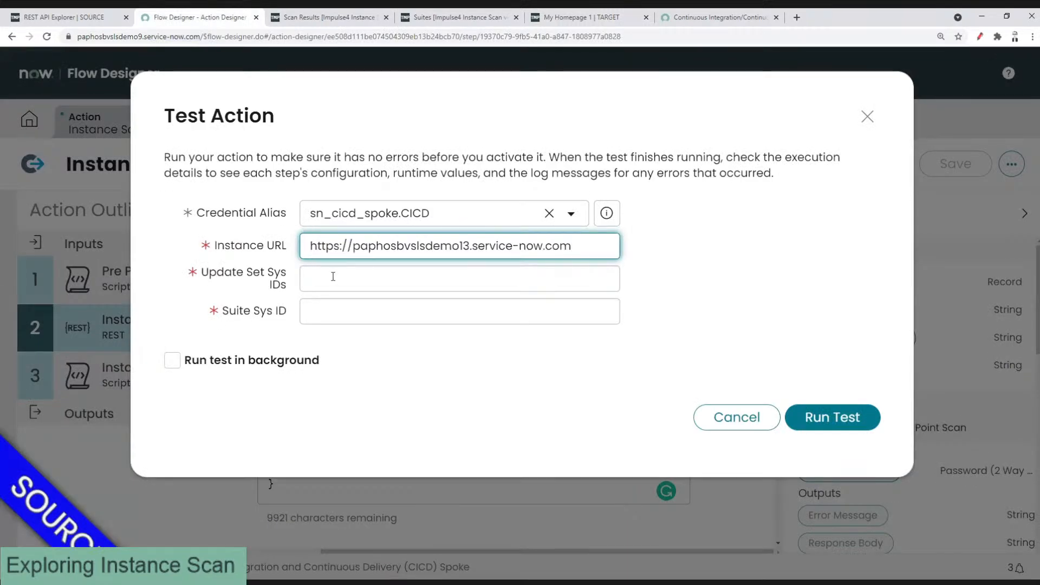
click(333, 277)
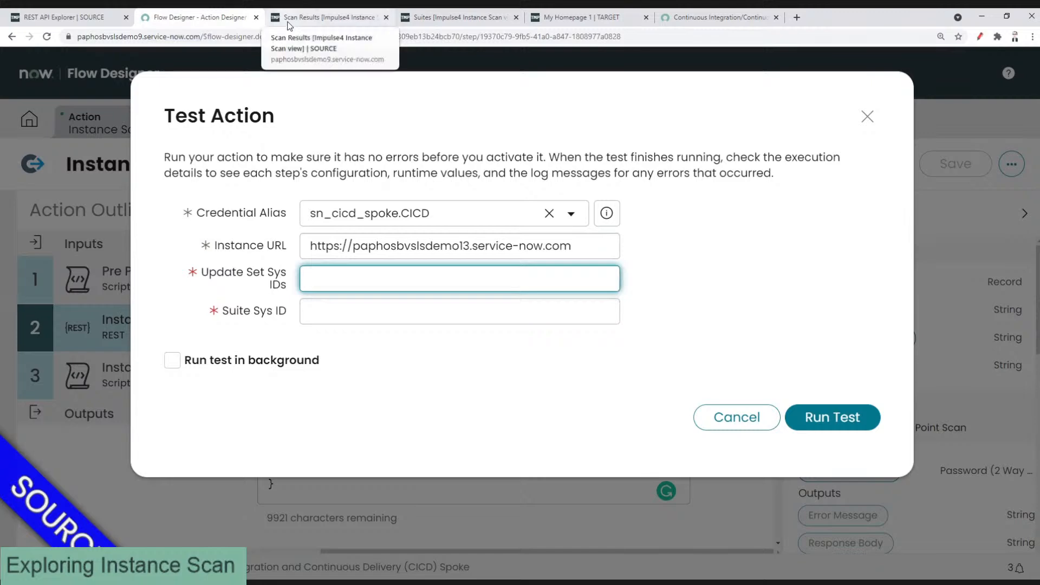
click(303, 20)
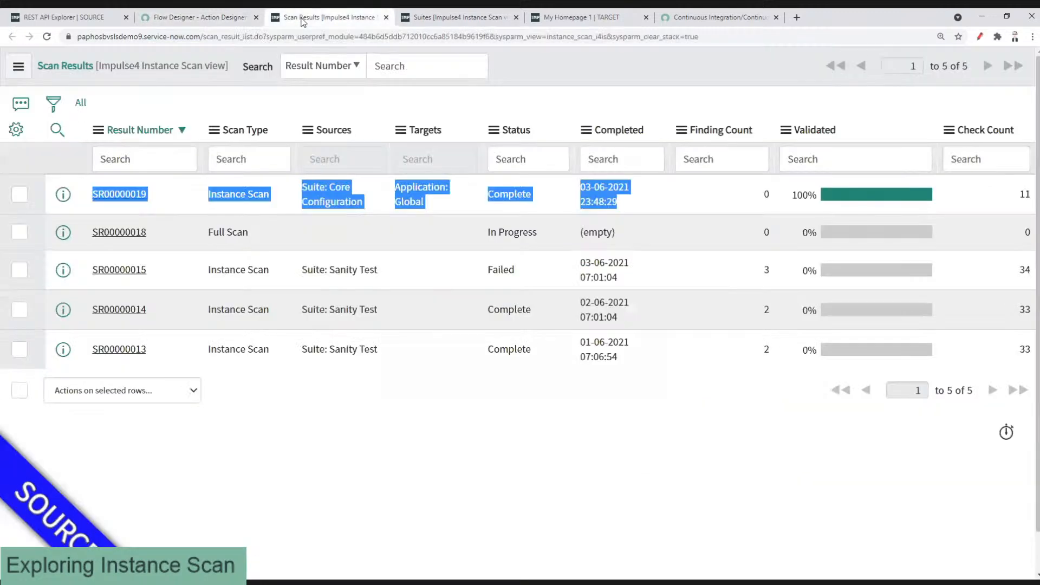
click(458, 17)
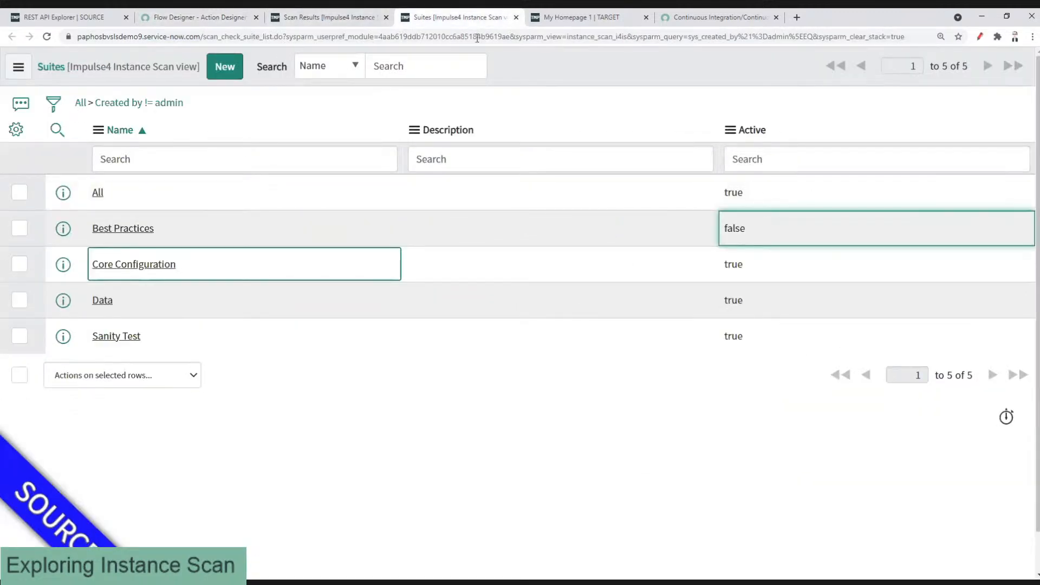
click(587, 30)
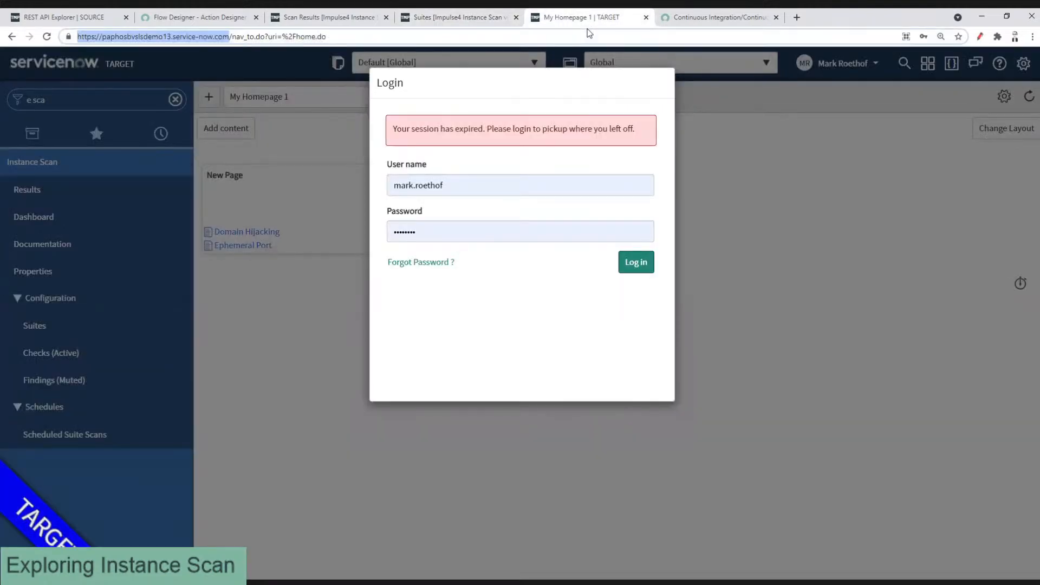
drag(587, 28, 327, 18)
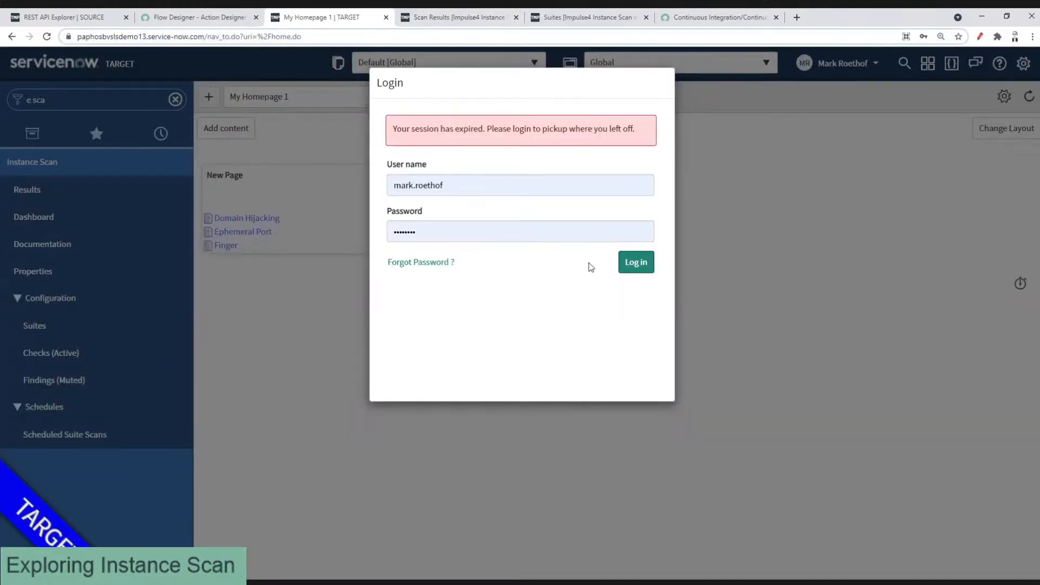
click(636, 262)
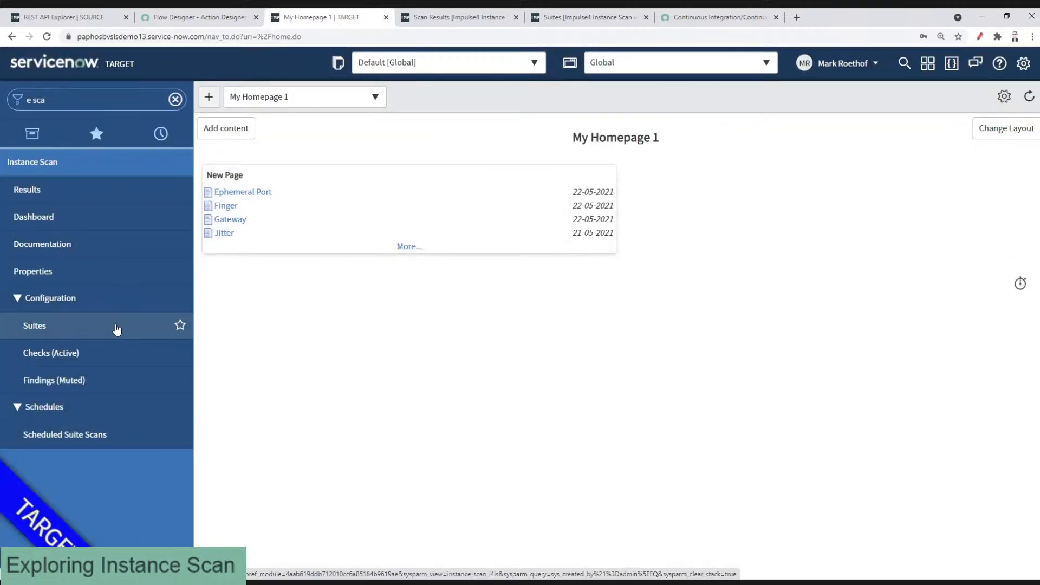
Step: Copy the Core Configuration suite's sys_id and paste it into Suite Sys ID
click(116, 329)
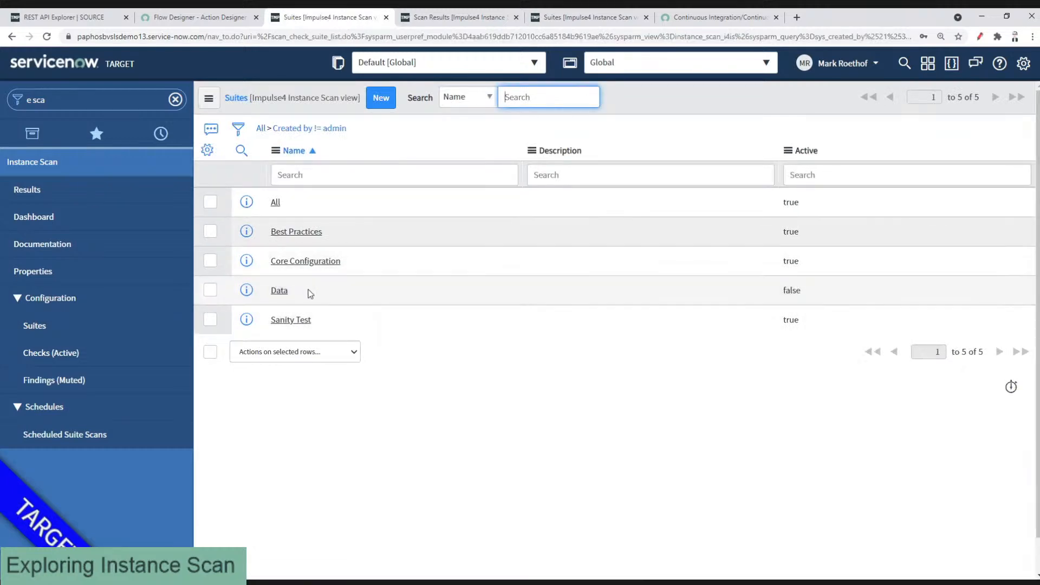
click(333, 318)
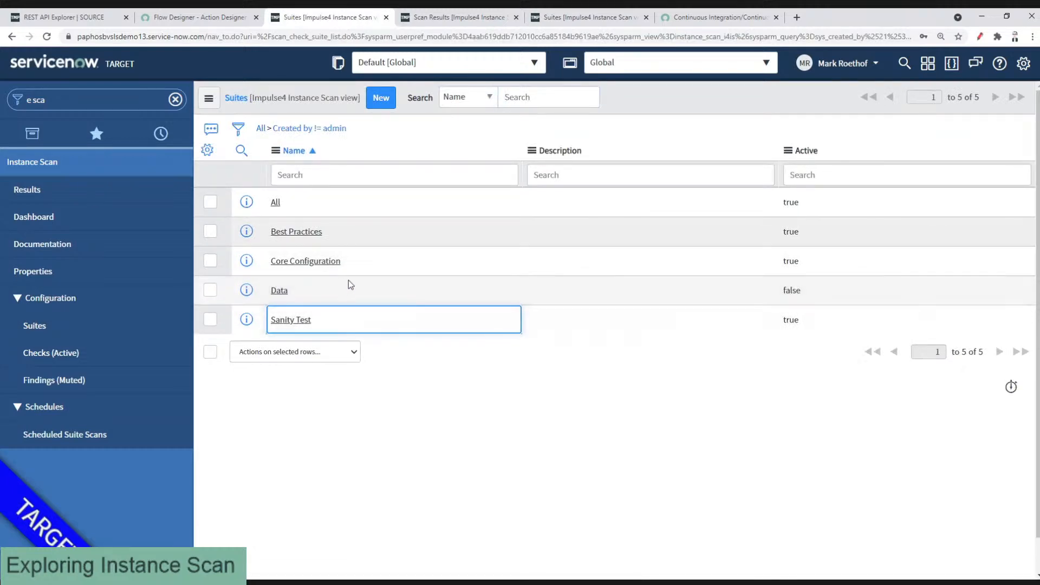
click(350, 262)
right_click(350, 262)
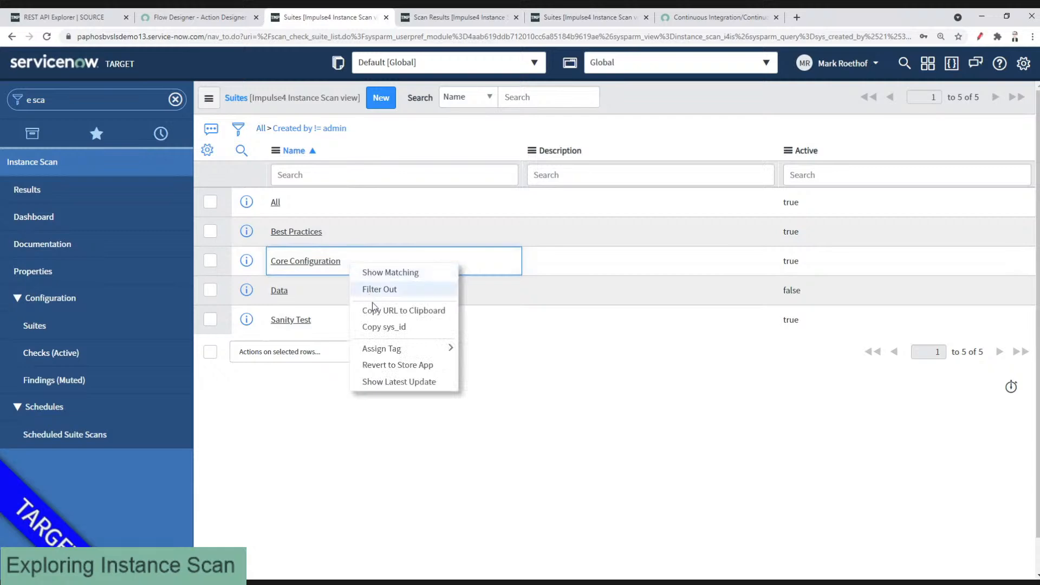
click(373, 327)
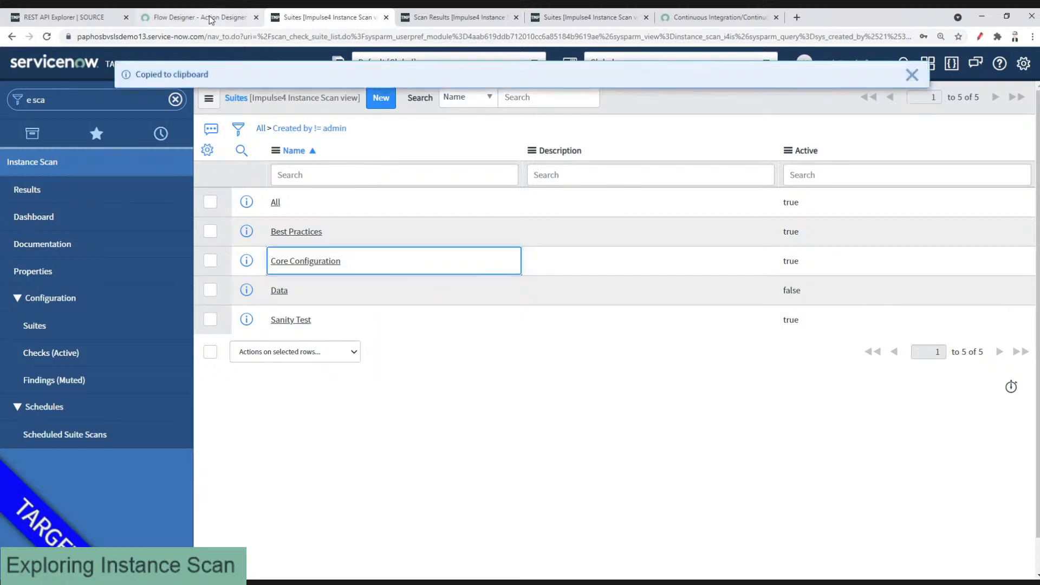
click(212, 17)
click(336, 311)
key(ctrl+v)
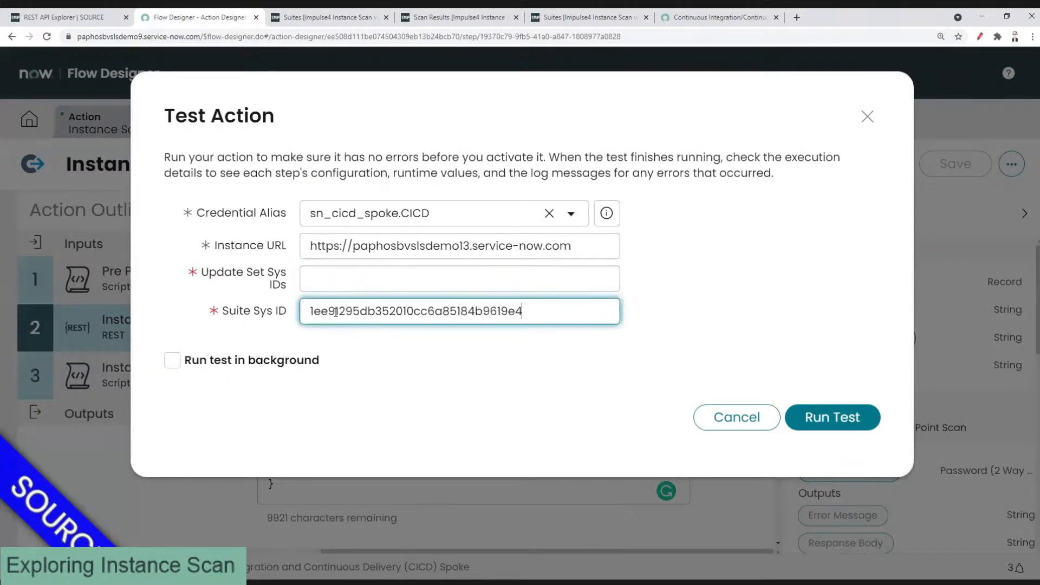
Step: Copy the I4IS - Configuration [RQ-20210311] update set's sys_id into Update Set Sys IDs
click(331, 277)
click(324, 17)
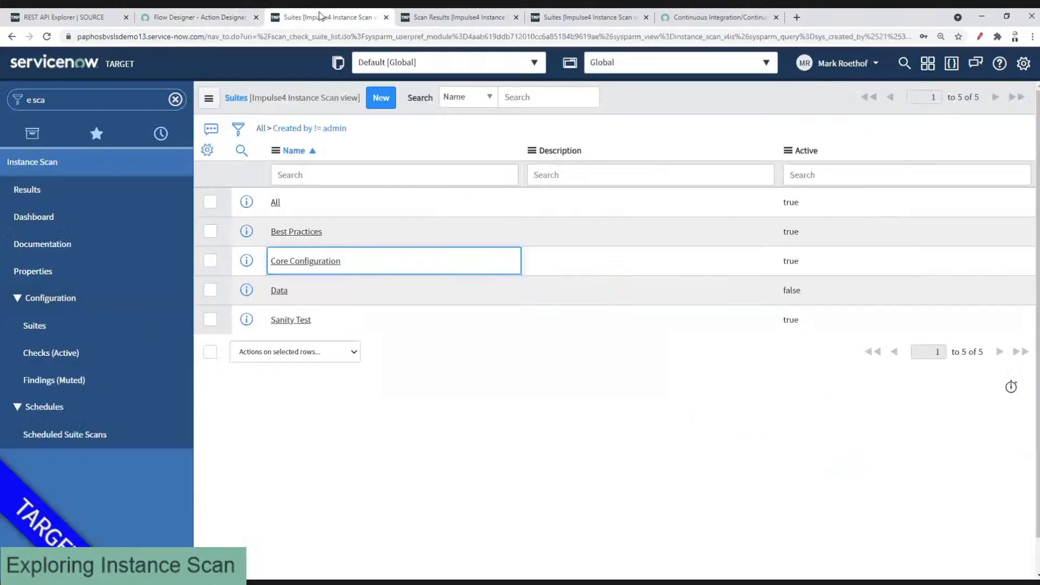
click(121, 98)
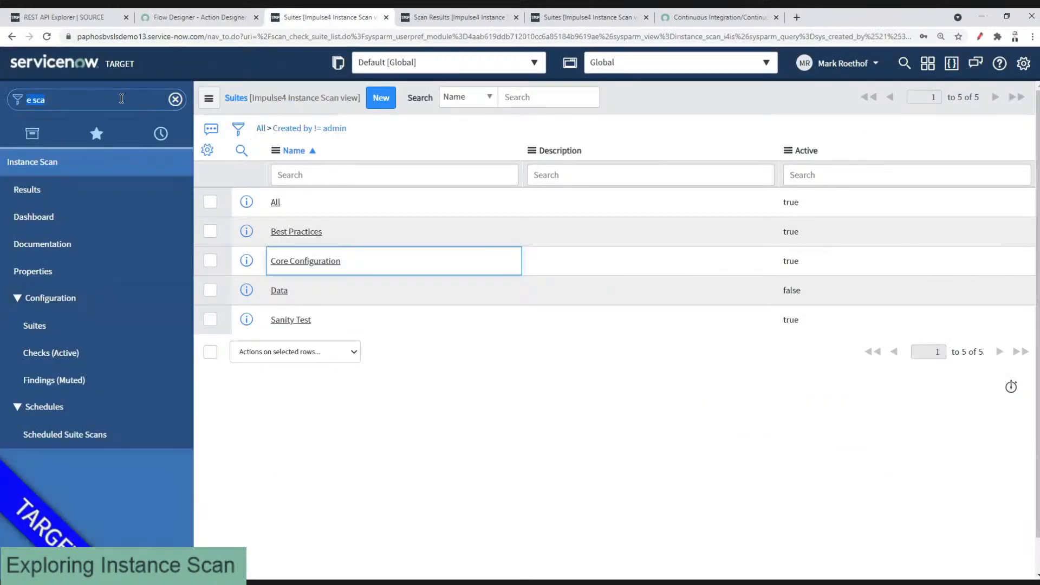
text(local upda)
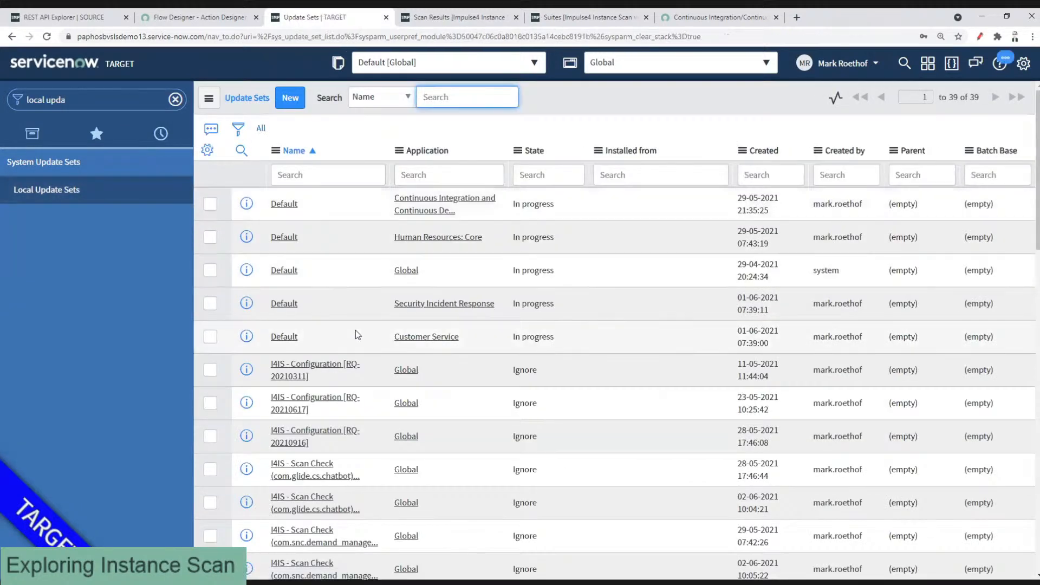
right_click(366, 379)
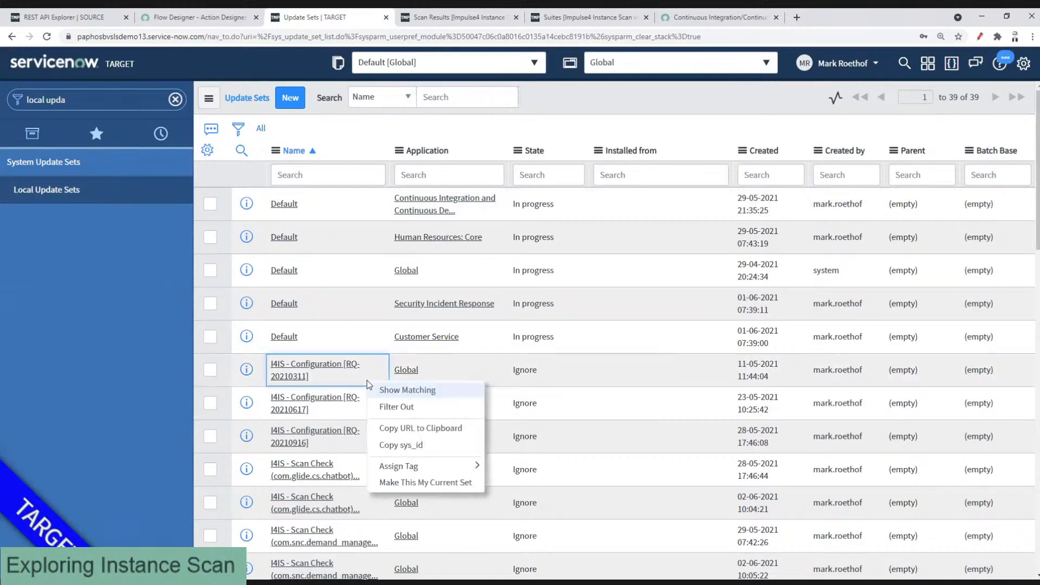
click(400, 445)
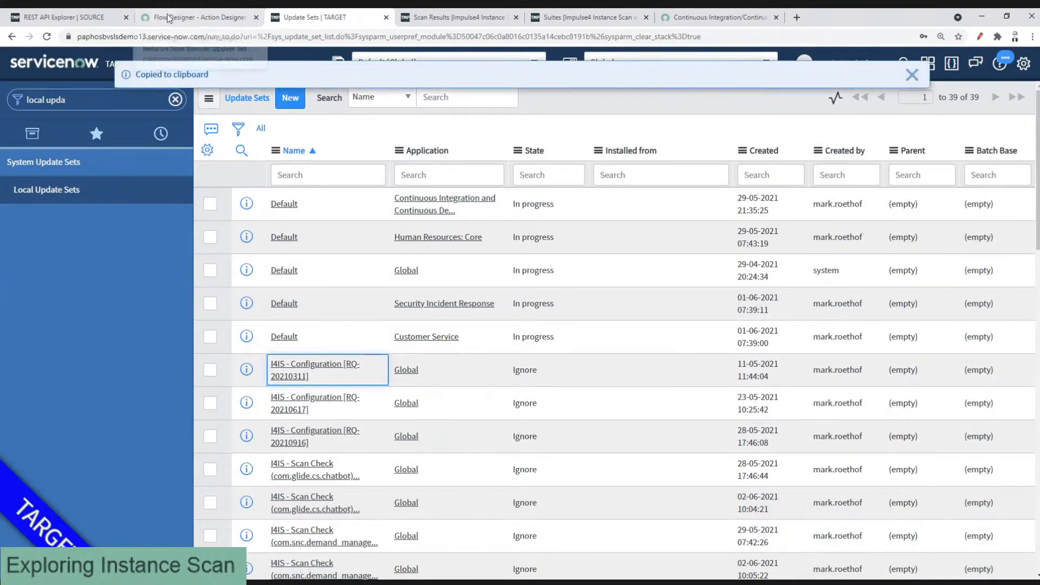
click(168, 19)
key(ctrl+v)
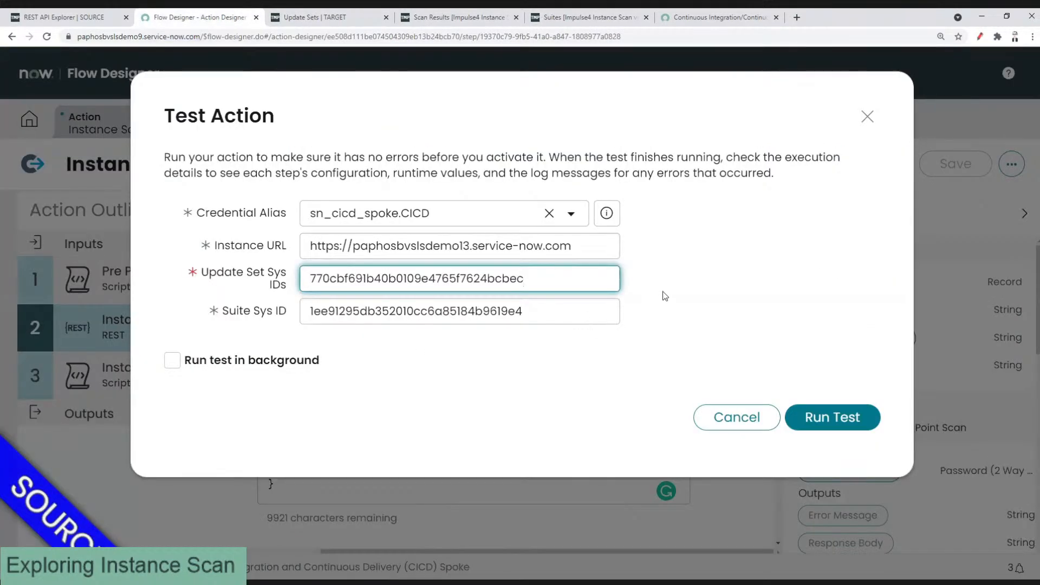
click(665, 295)
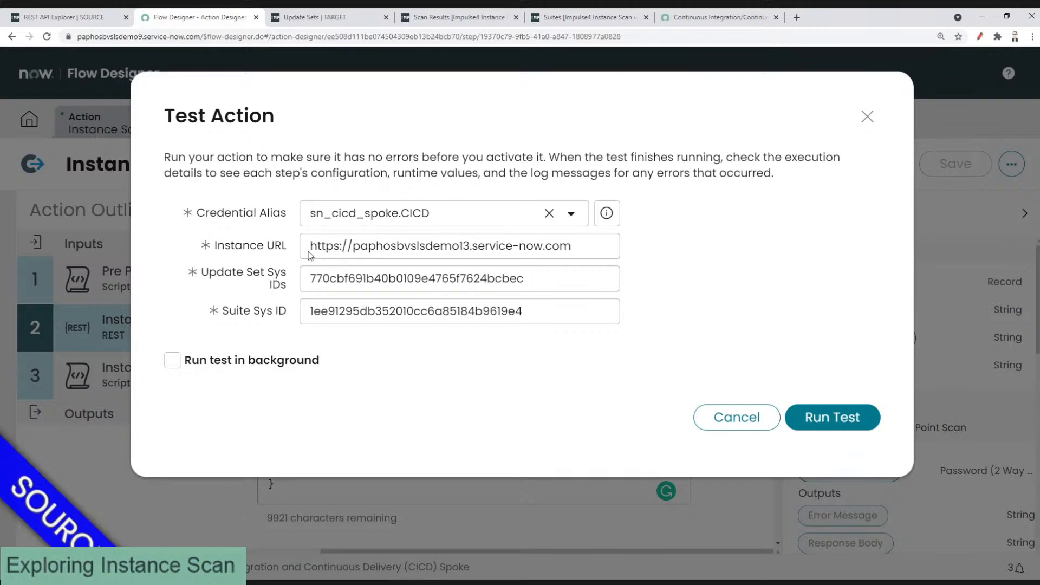
Step: Select the demo13.service-now.com host in Instance URL and run the test
click(312, 254)
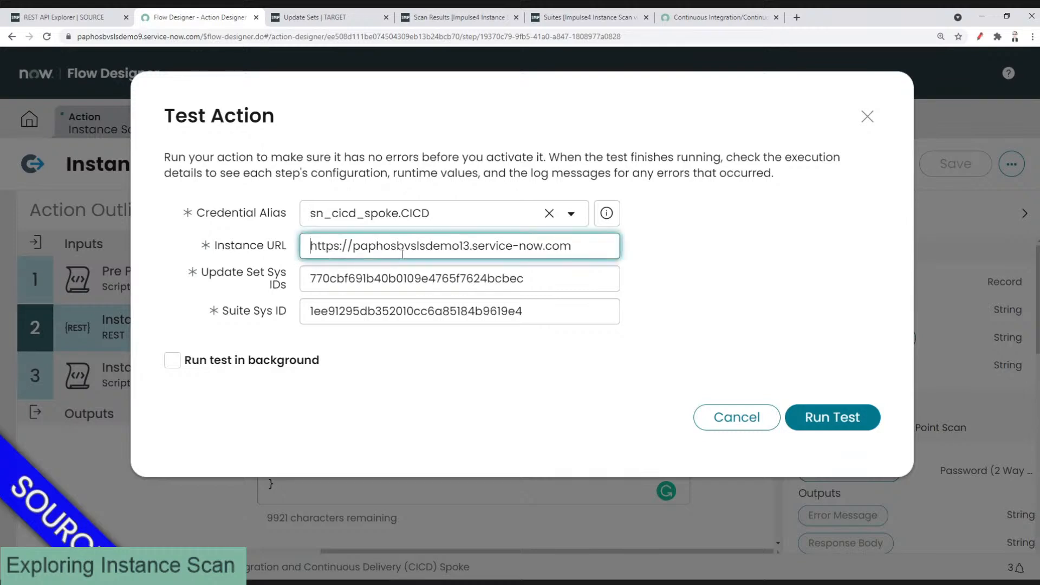
drag(425, 247, 631, 262)
click(824, 418)
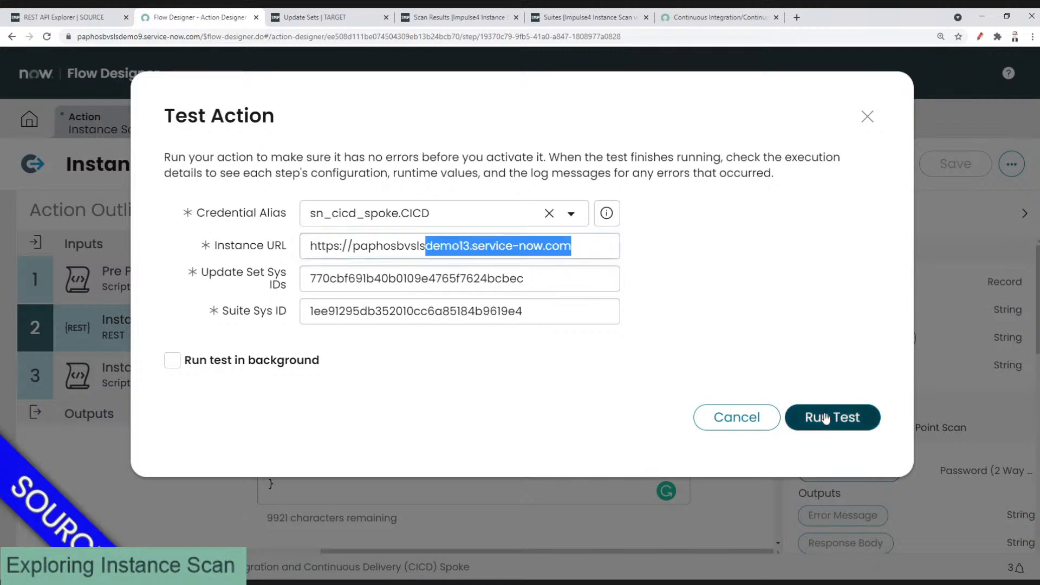
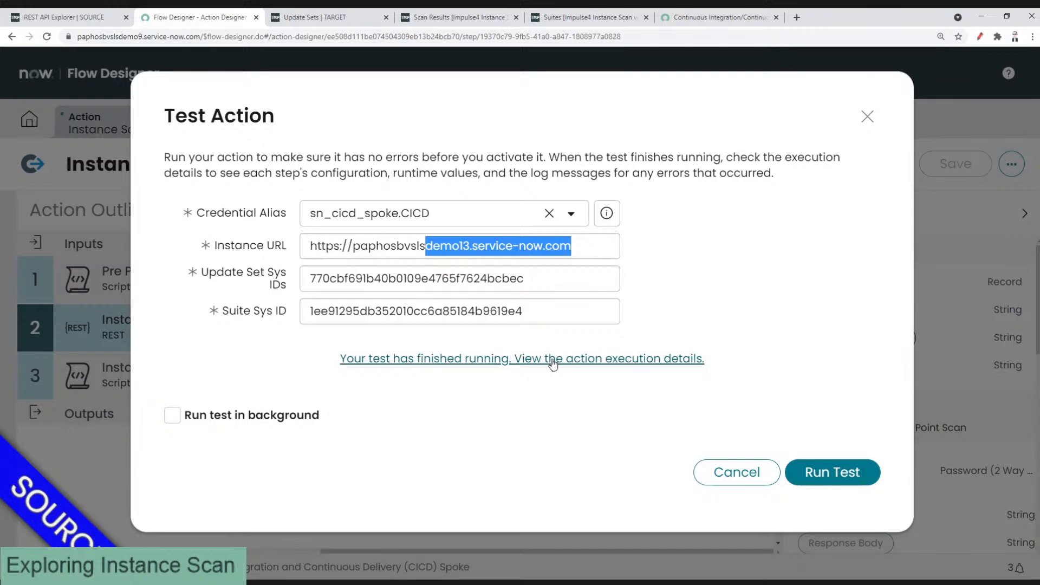
Step: Open the execution details of the finished Instance Scan Execute Update Set Scan test run
click(511, 364)
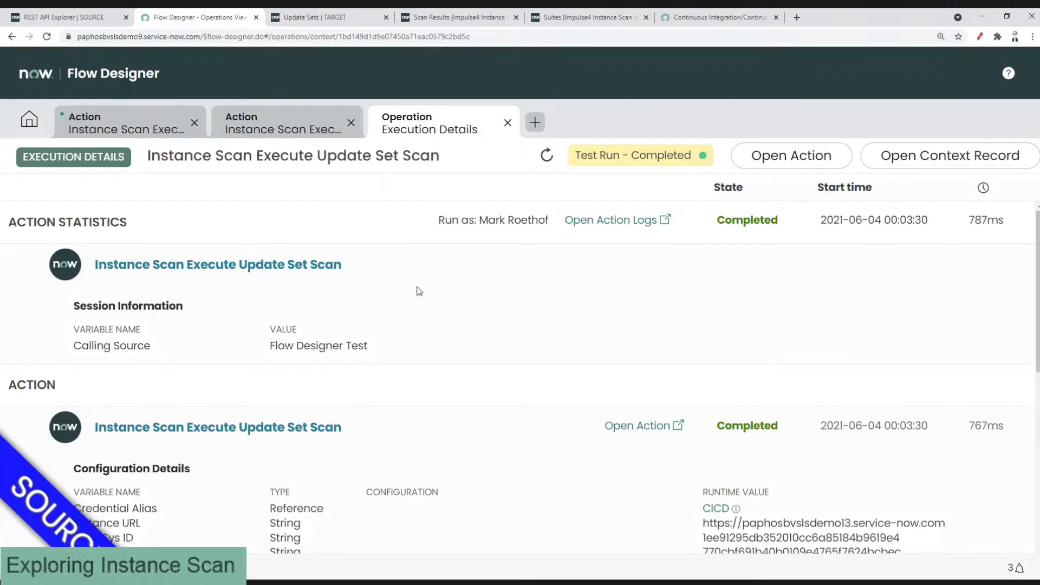
Step: Scroll down the execution details and expand the list of executed Steps
scroll(421, 292, down, 2)
scroll(419, 291, down, 4)
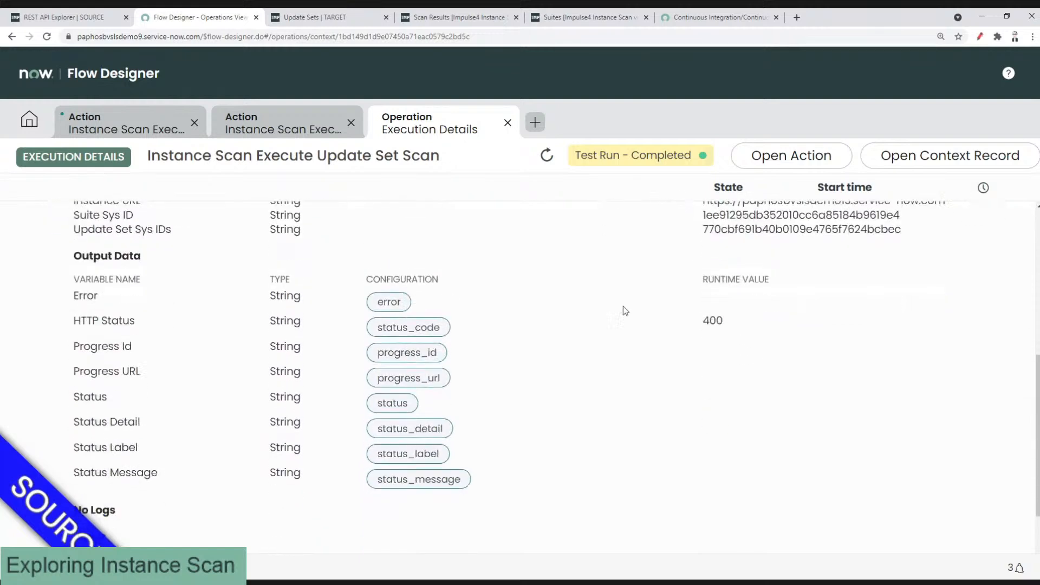
drag(722, 315, 709, 317)
scroll(555, 304, down, 2)
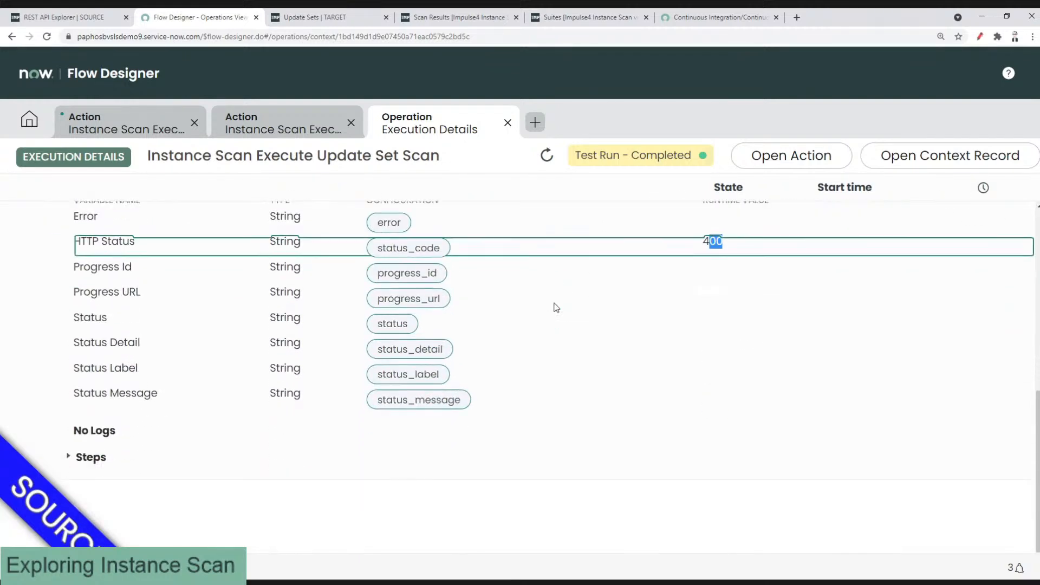
scroll(496, 281, up, 3)
scroll(496, 280, up, 2)
scroll(496, 279, down, 5)
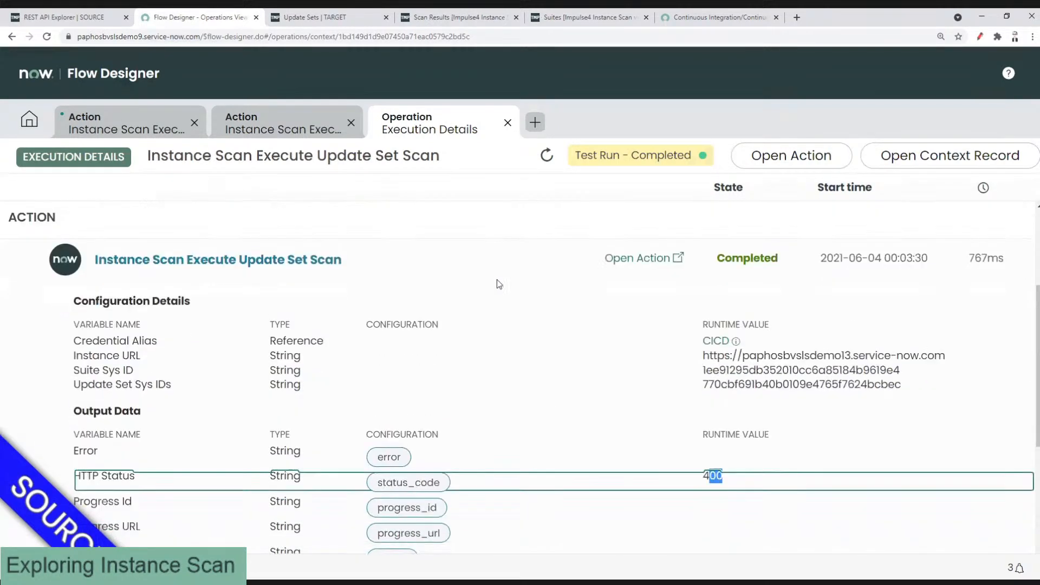
click(89, 457)
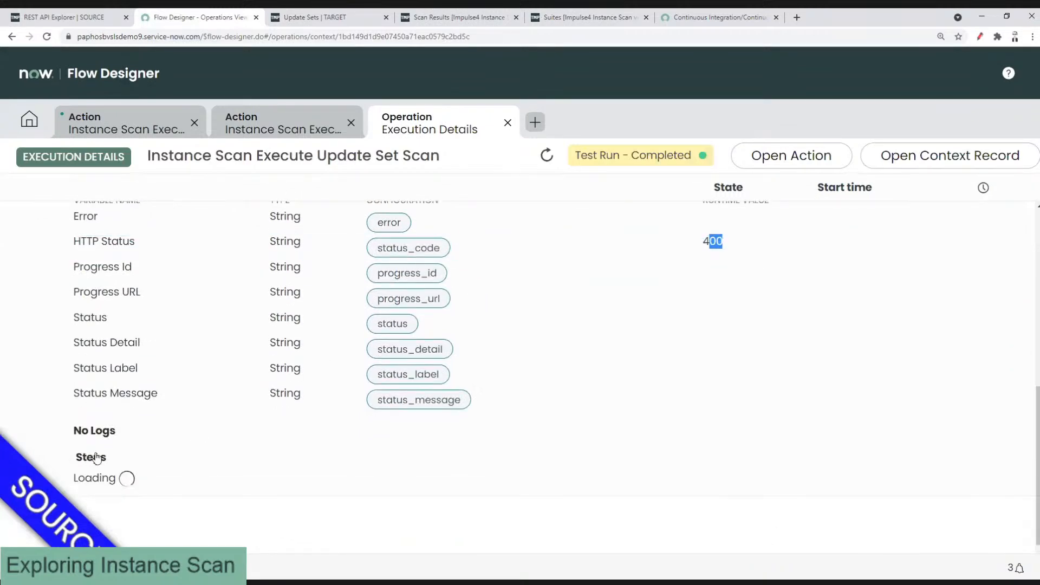
Step: View Step 2's full Error Message: the update_sets request to instance_scan failed with code 400
scroll(440, 383, down, 2)
scroll(440, 383, down, 7)
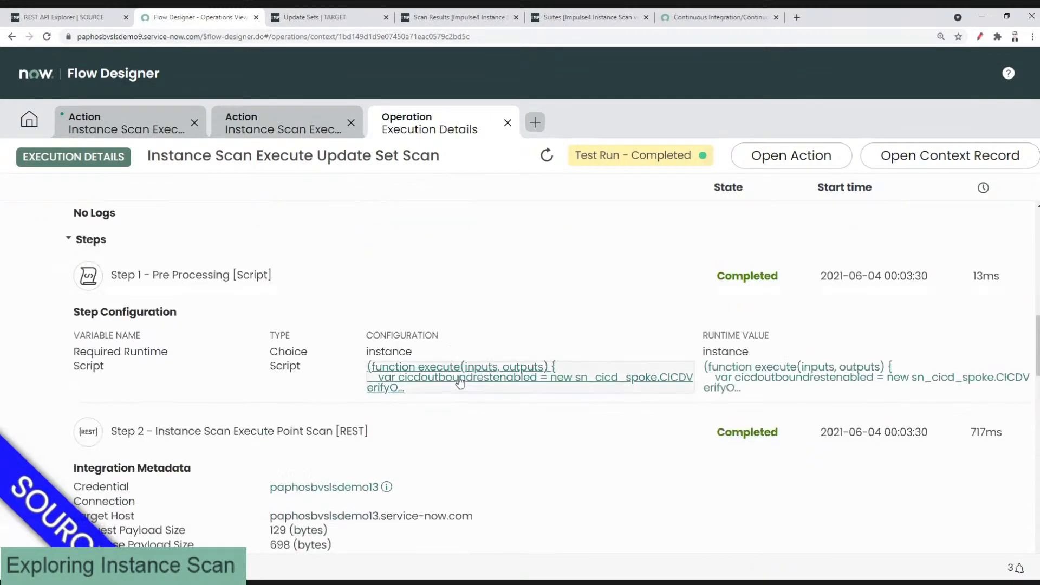
scroll(646, 358, down, 5)
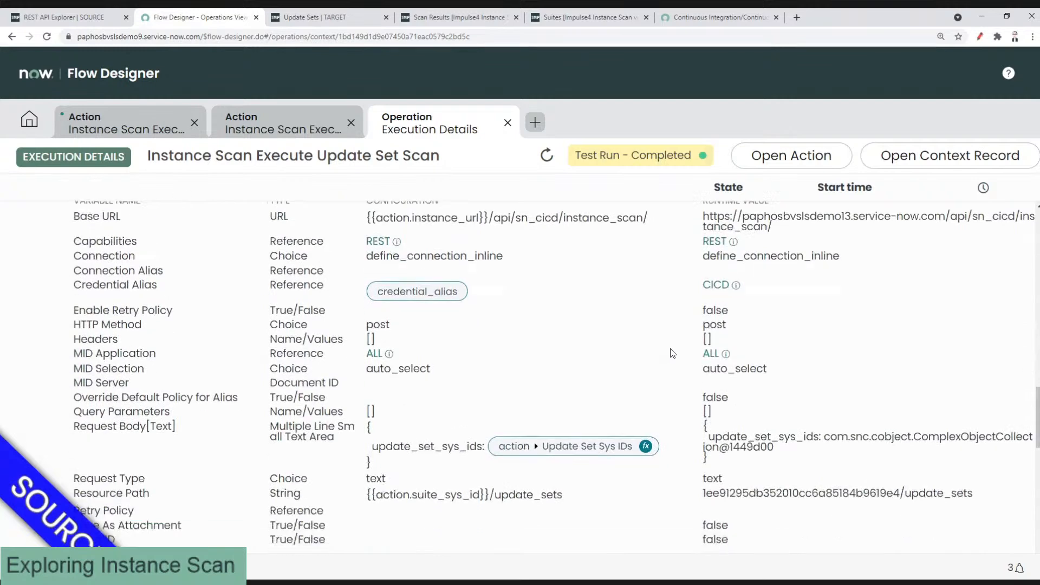
scroll(673, 353, down, 3)
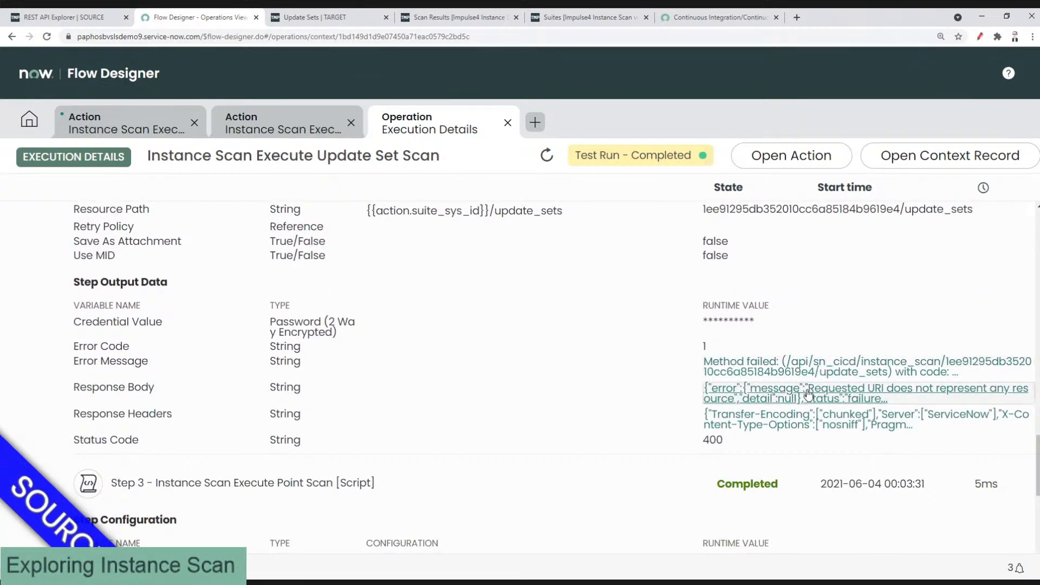
scroll(785, 423, down, 1)
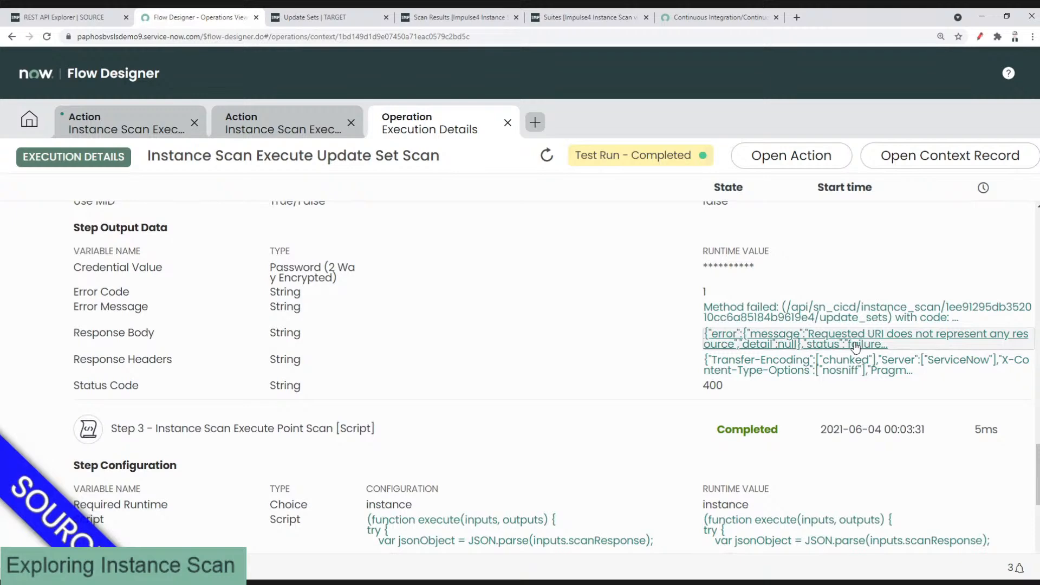
click(834, 318)
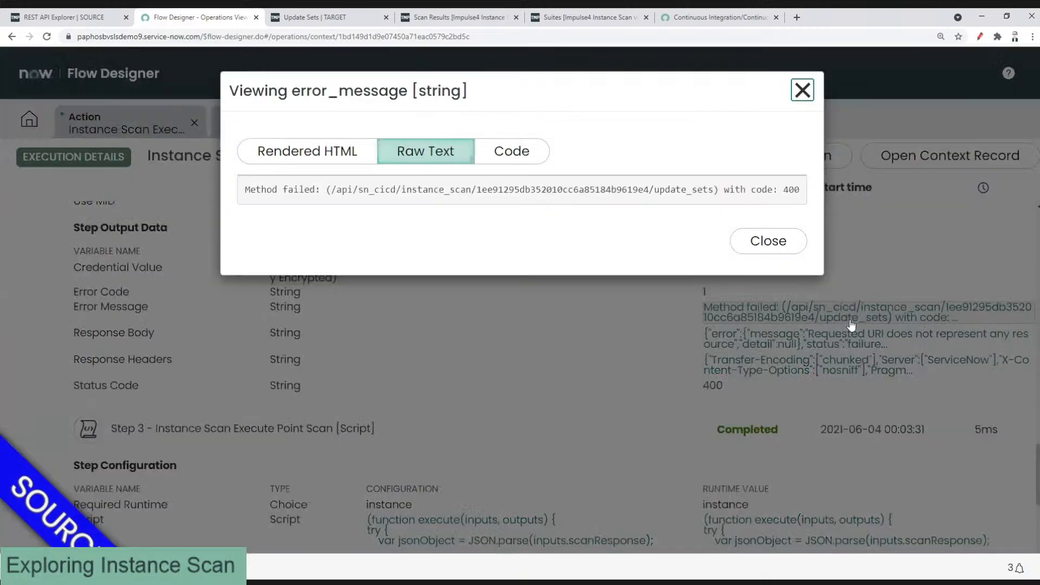
Step: Check the Response Body, 'Requested URI does not represent any resource', then close the viewers
drag(485, 87, 399, 89)
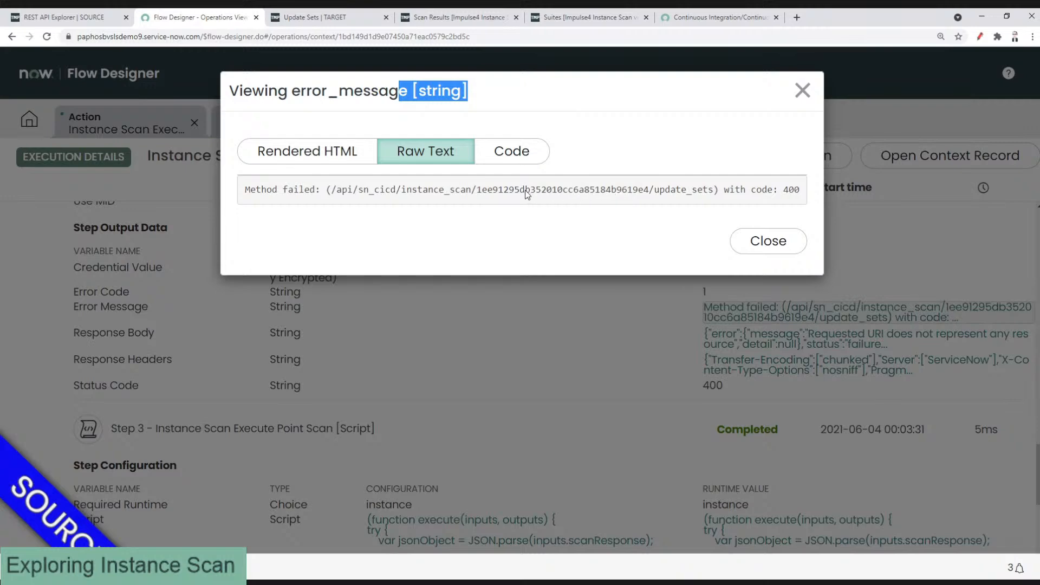
click(768, 240)
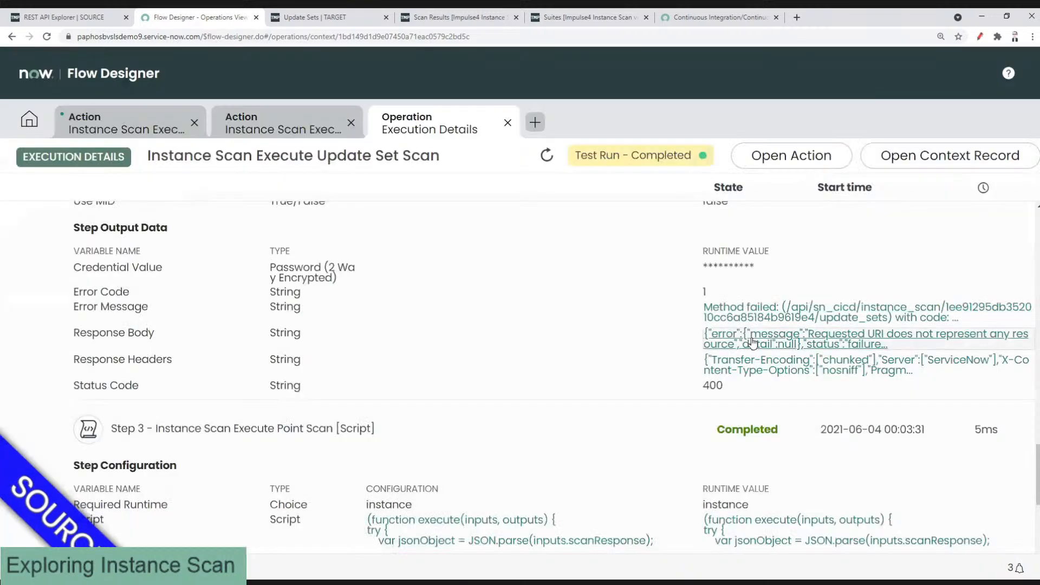
click(752, 341)
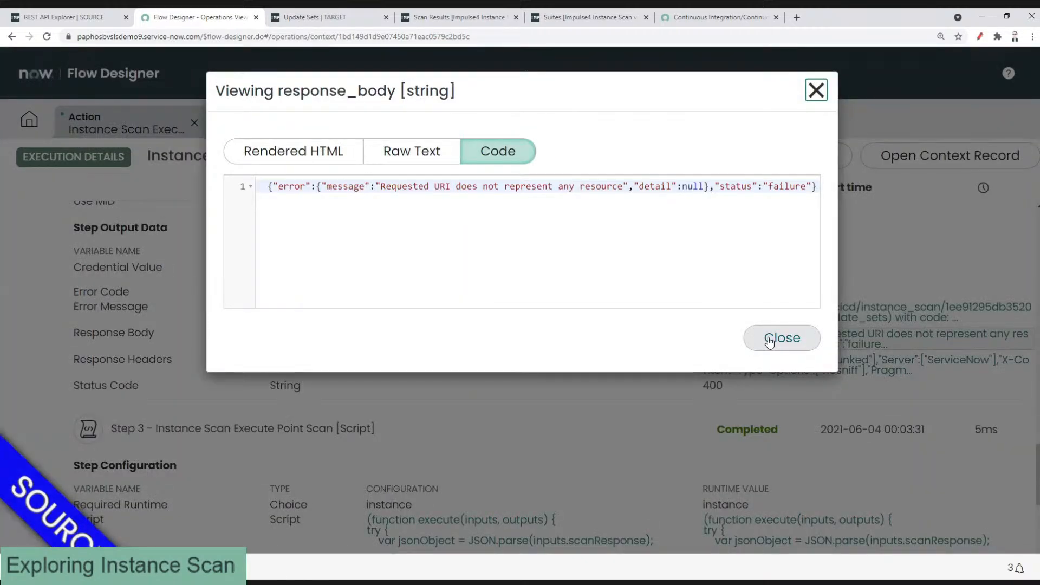
click(769, 343)
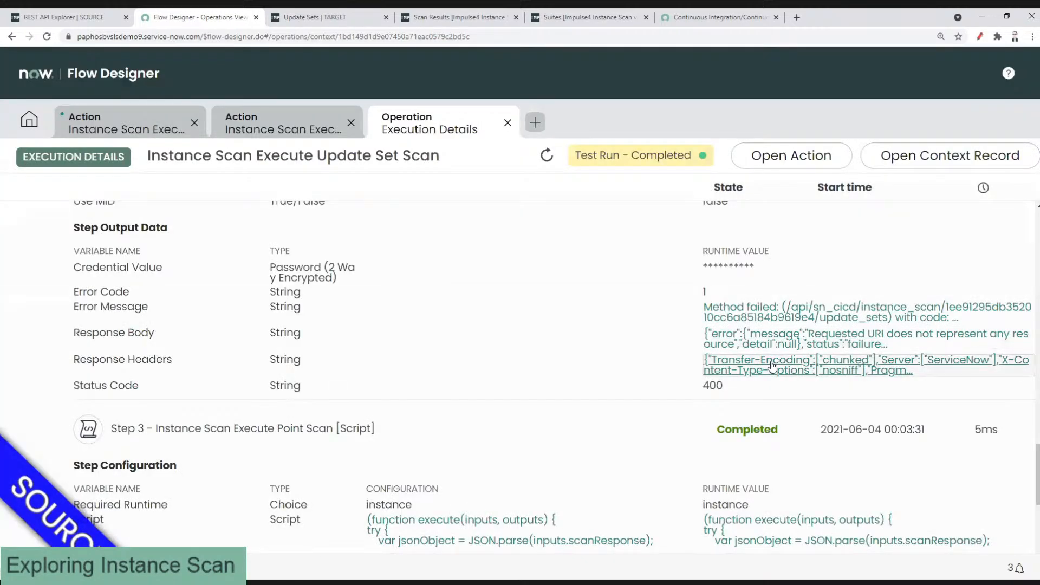
scroll(772, 366, down, 1)
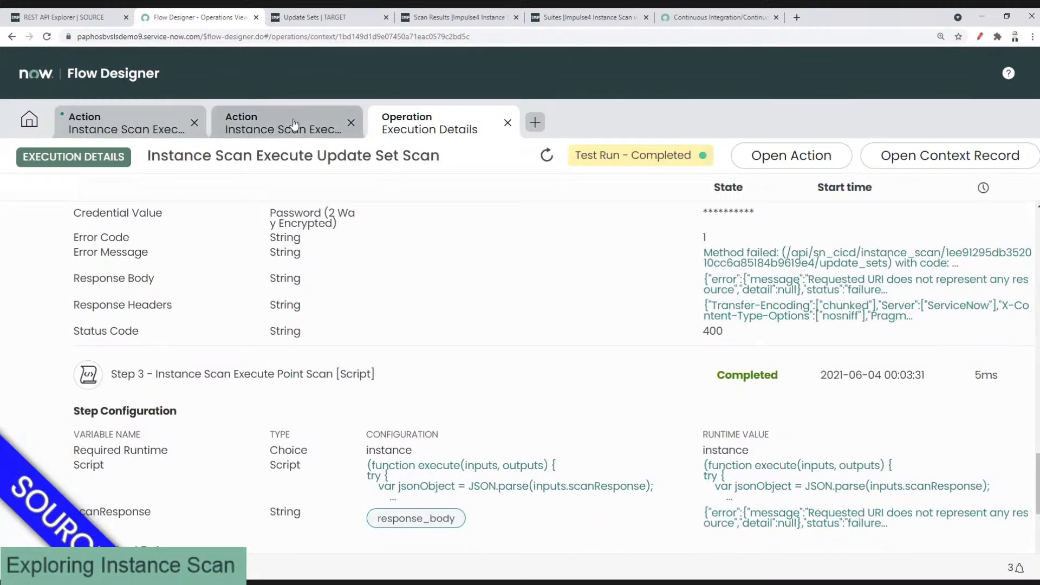
Step: Compare against the Point Scan action, then edit the Update Set Scan REST step's Resource Path
click(126, 130)
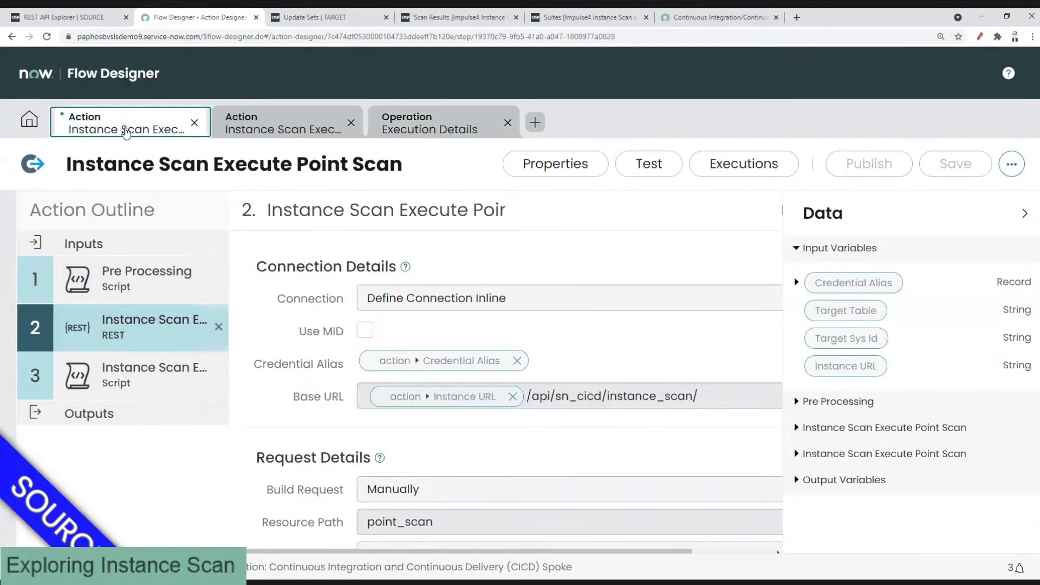
click(256, 116)
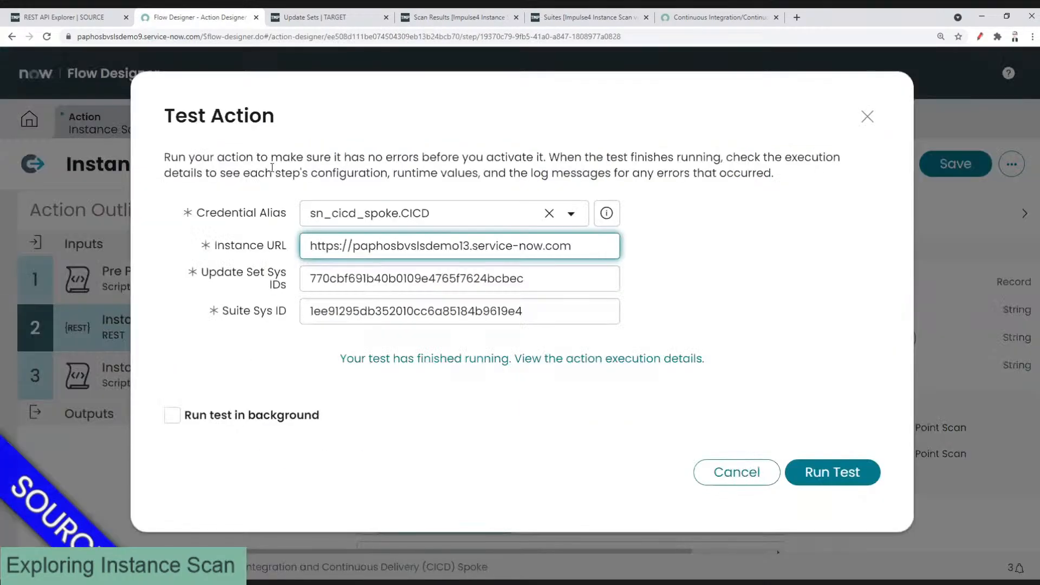
click(713, 469)
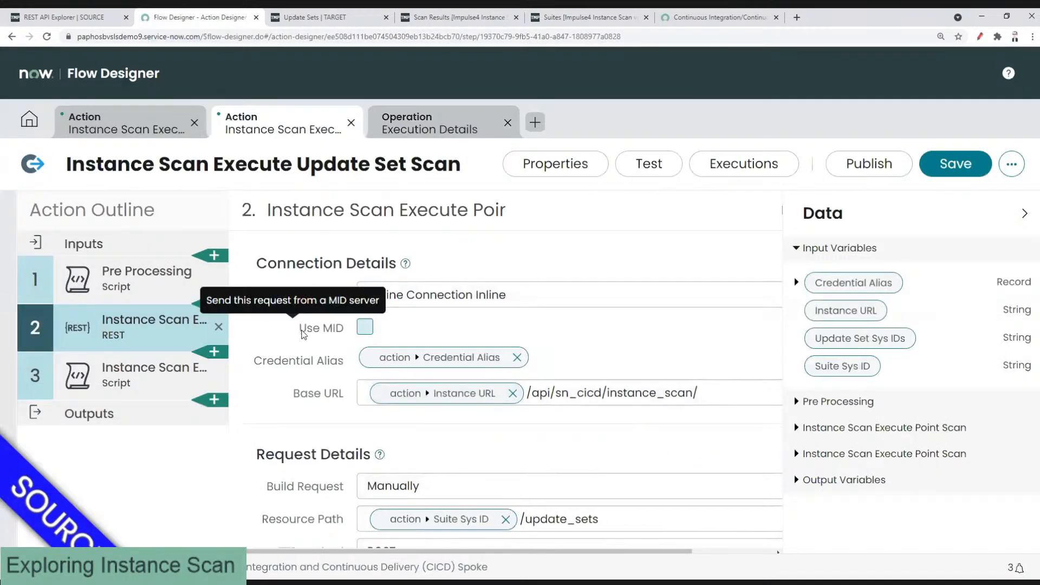
scroll(324, 338, down, 3)
click(542, 363)
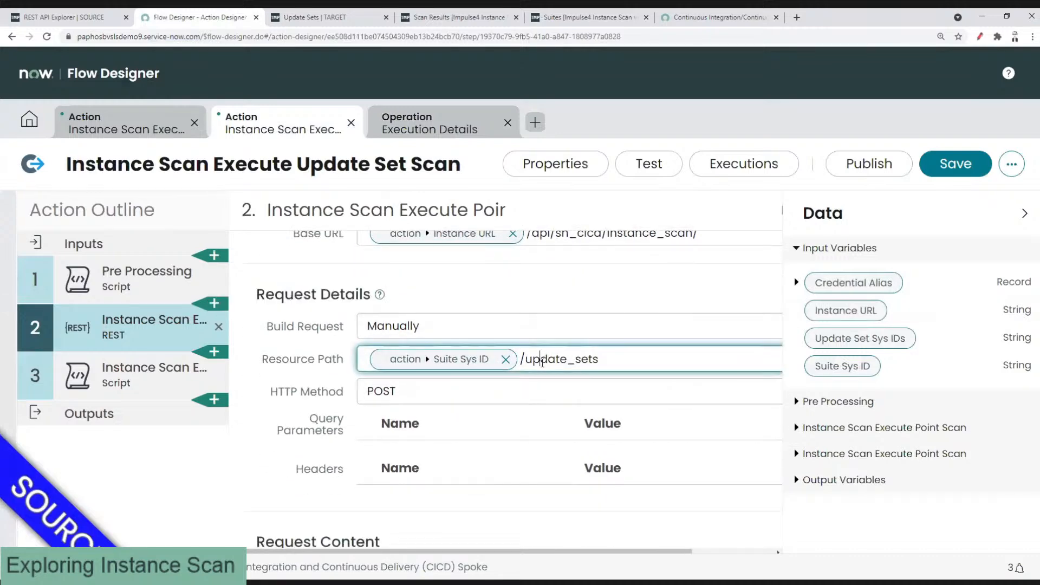
scroll(542, 362, up, 1)
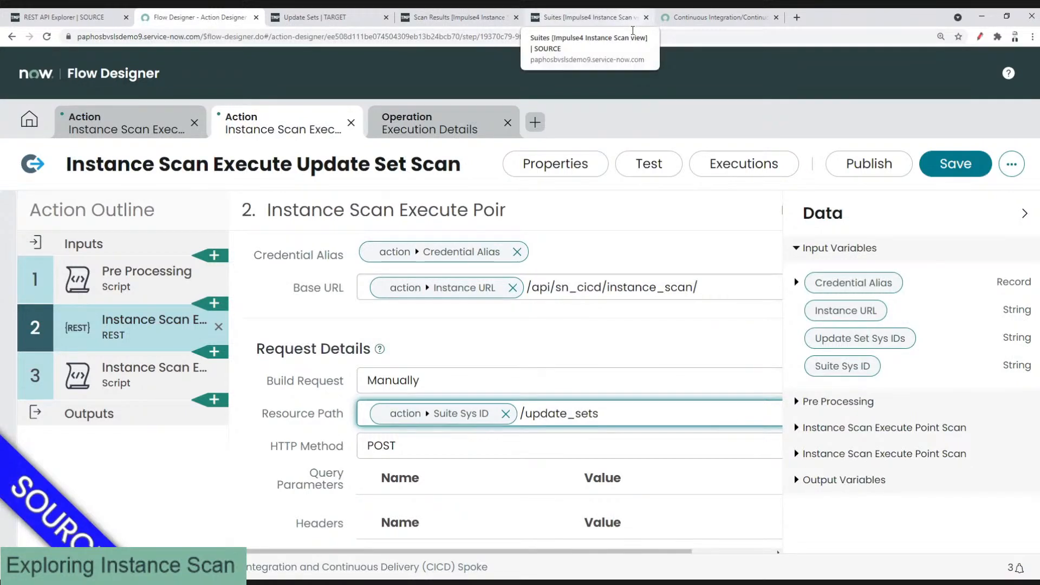
Step: Copy 'suite_scan/' from the CI/CD API docs and paste it before the Suite Sys ID
click(632, 30)
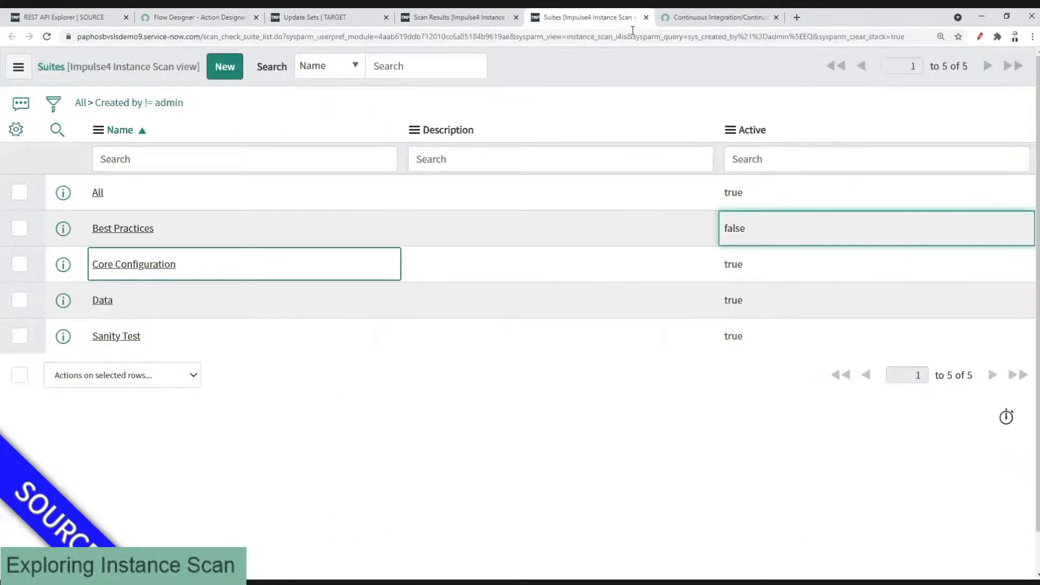
key(ctrl+Tab)
scroll(514, 237, up, 5)
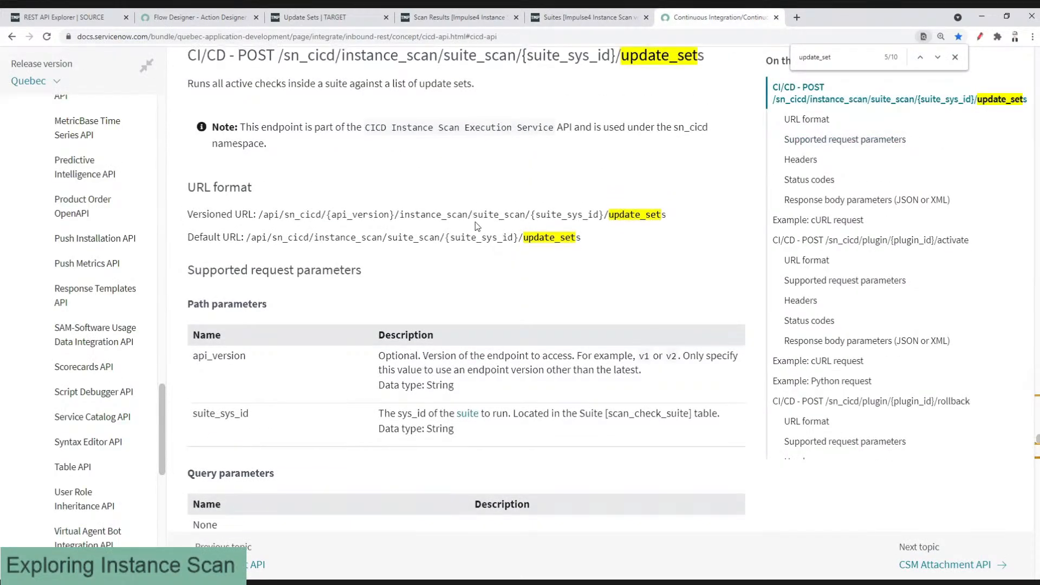
scroll(472, 220, up, 1)
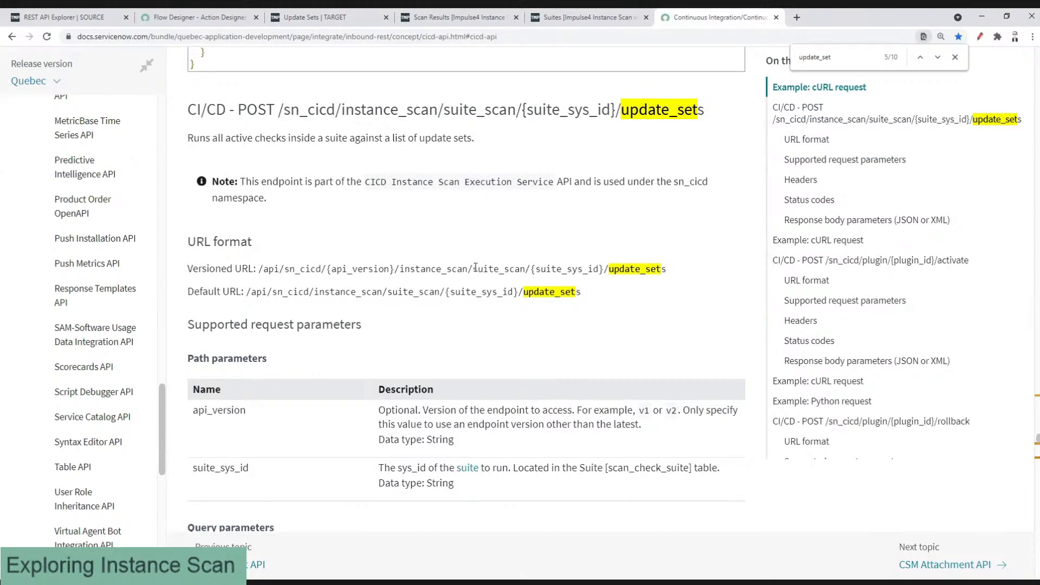
drag(481, 269, 530, 269)
key(ctrl+c)
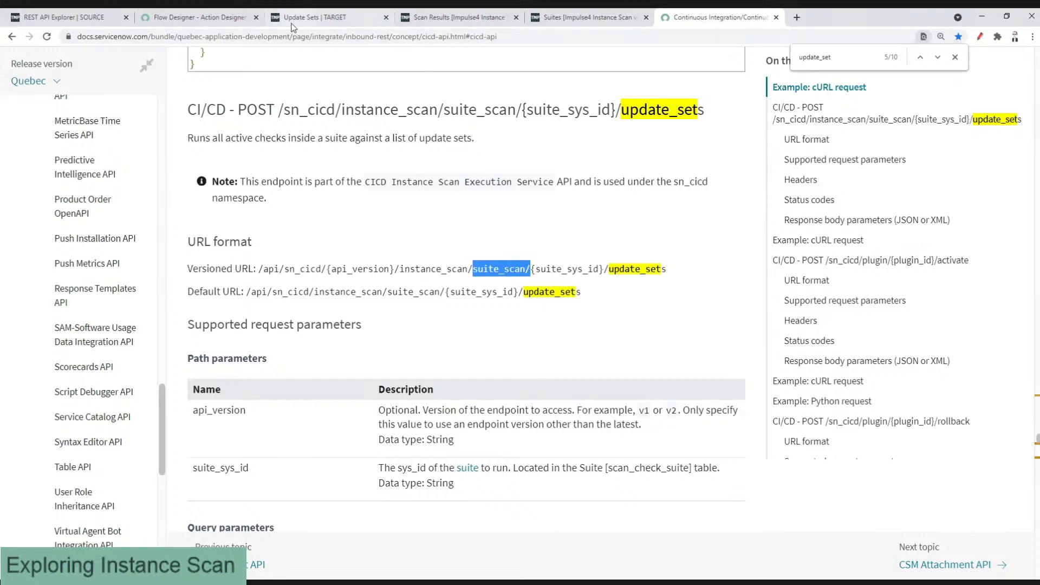
click(196, 21)
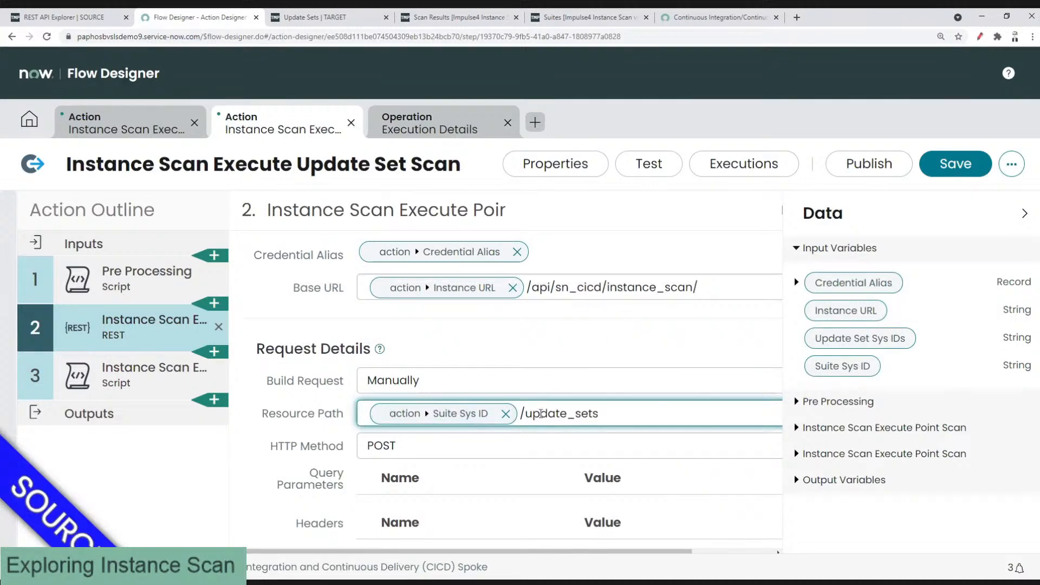
key(ctrl+v)
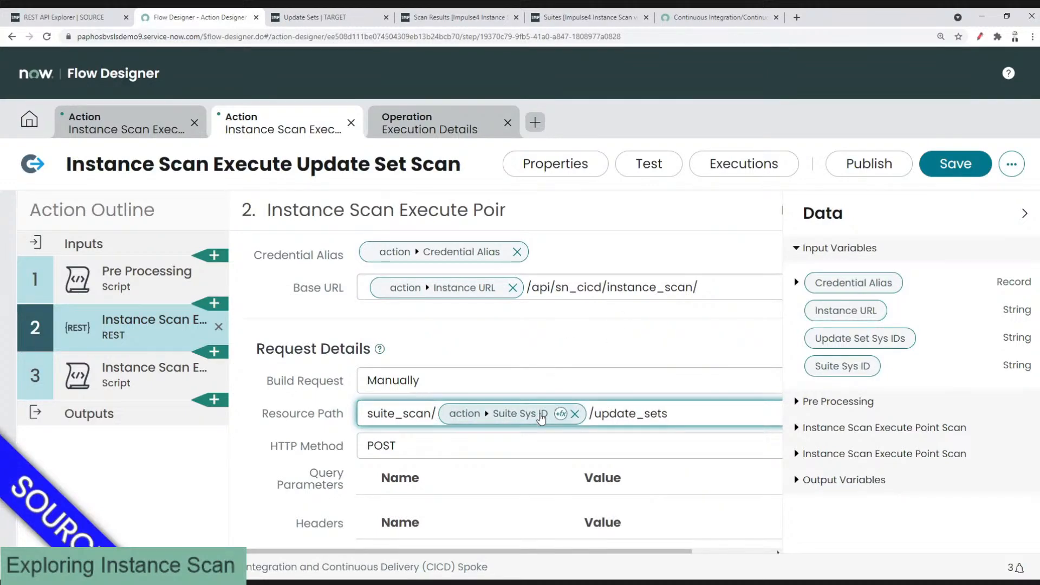
Step: Check the path's update_sets part against the documented URL and finish editing Resource Path
click(622, 18)
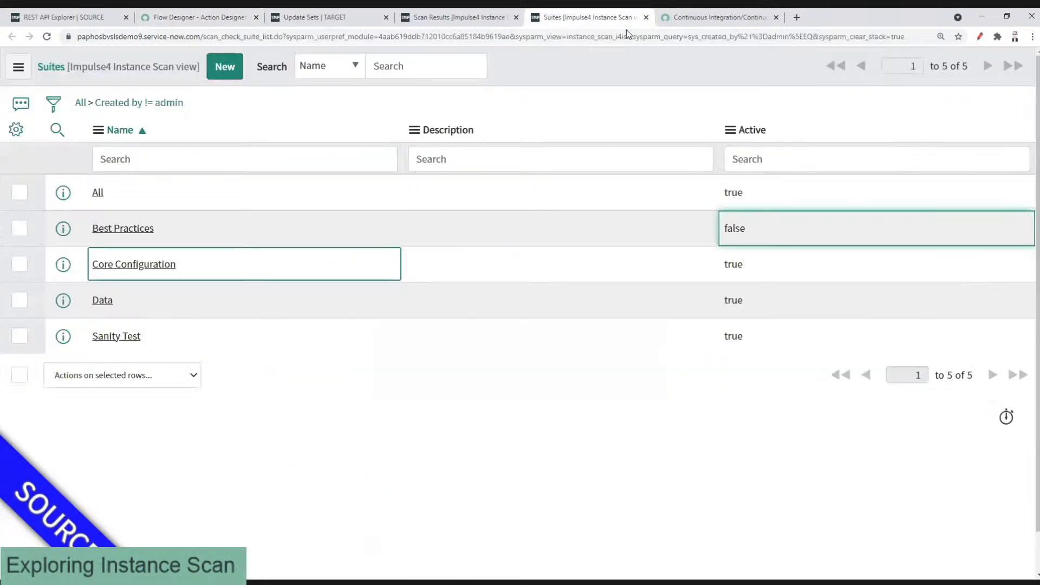
click(696, 17)
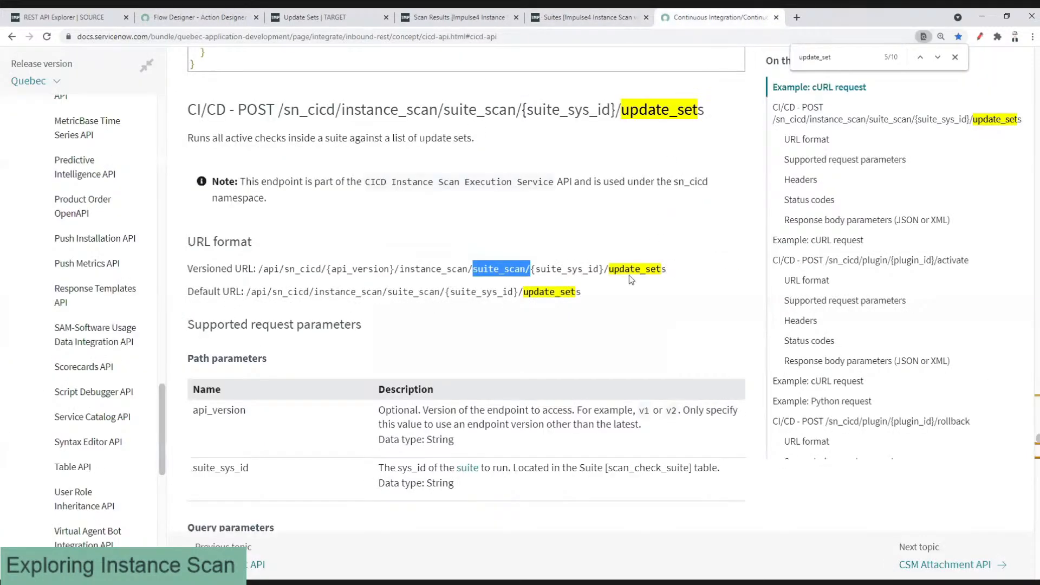
double_click(662, 269)
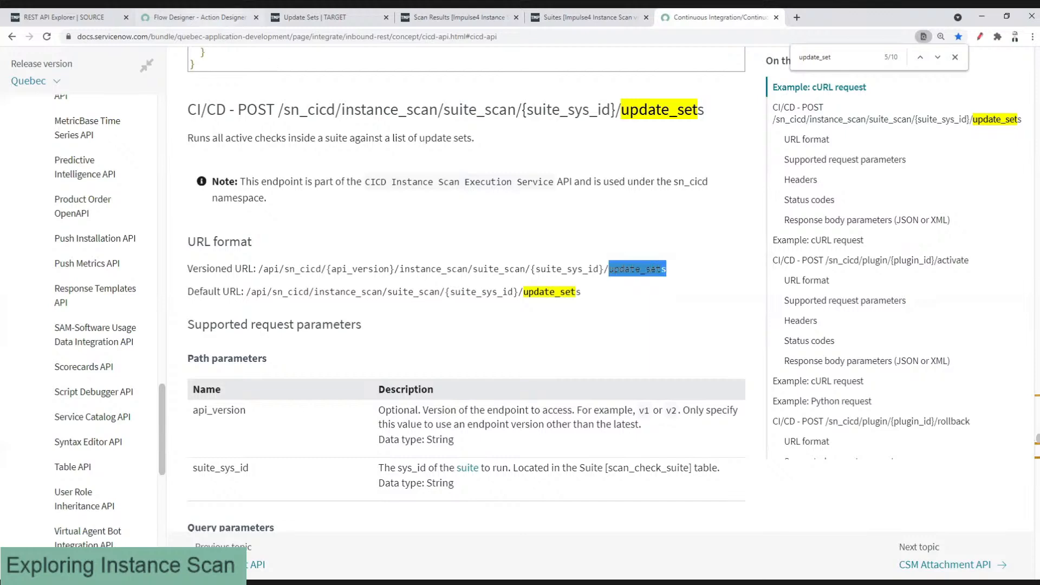
click(218, 22)
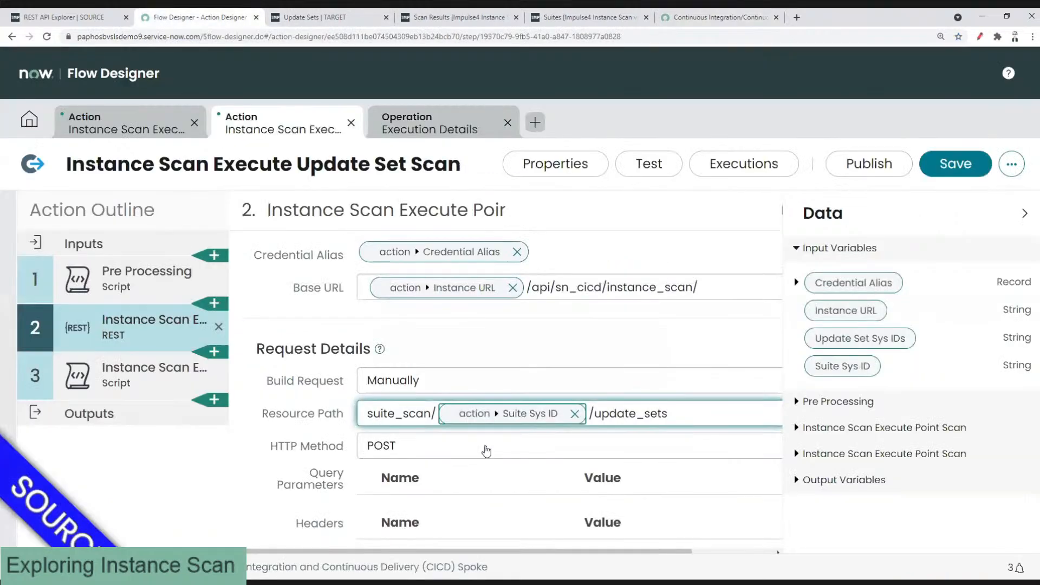
click(607, 342)
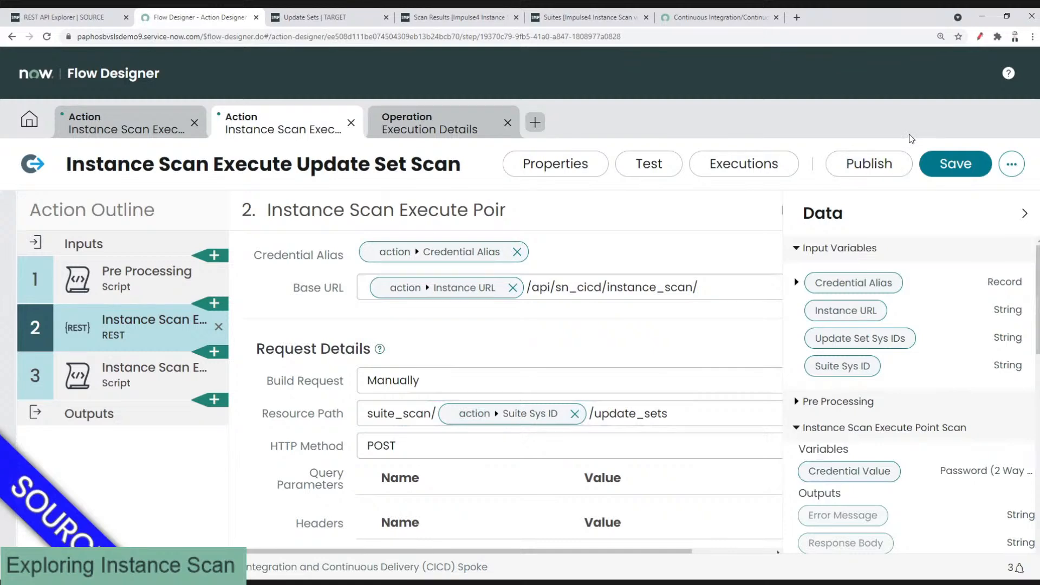
Step: Save the corrected Update Set Scan action and open its Test Action form
key(ctrl+s)
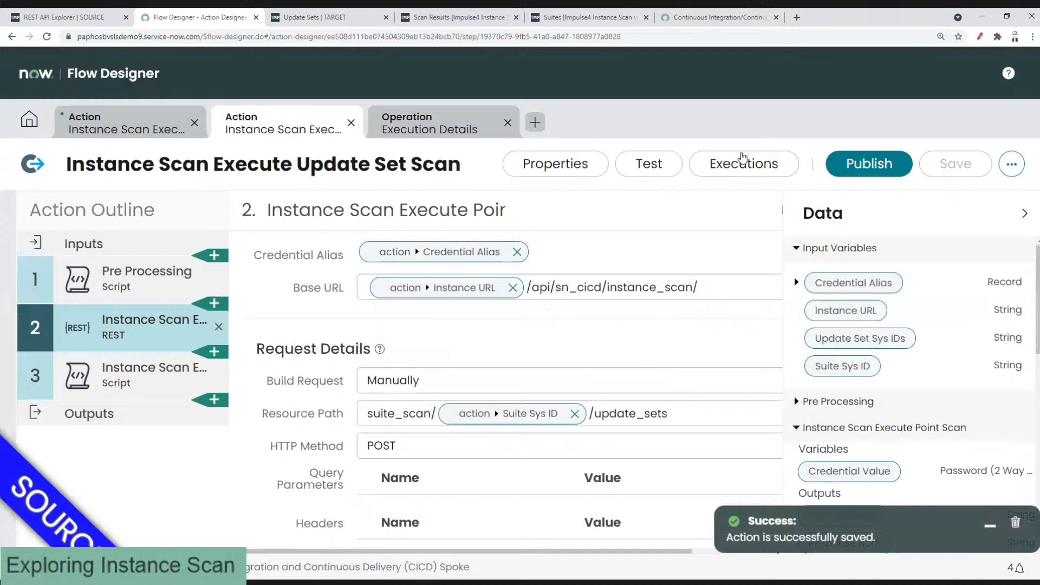
click(652, 164)
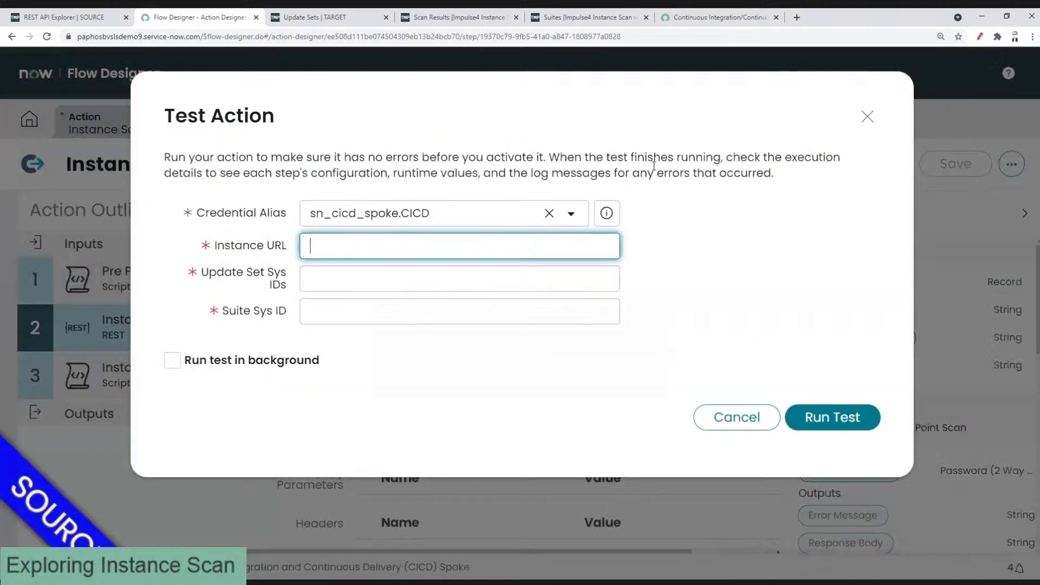
Step: Paste the target instance's web address into Instance URL
click(330, 19)
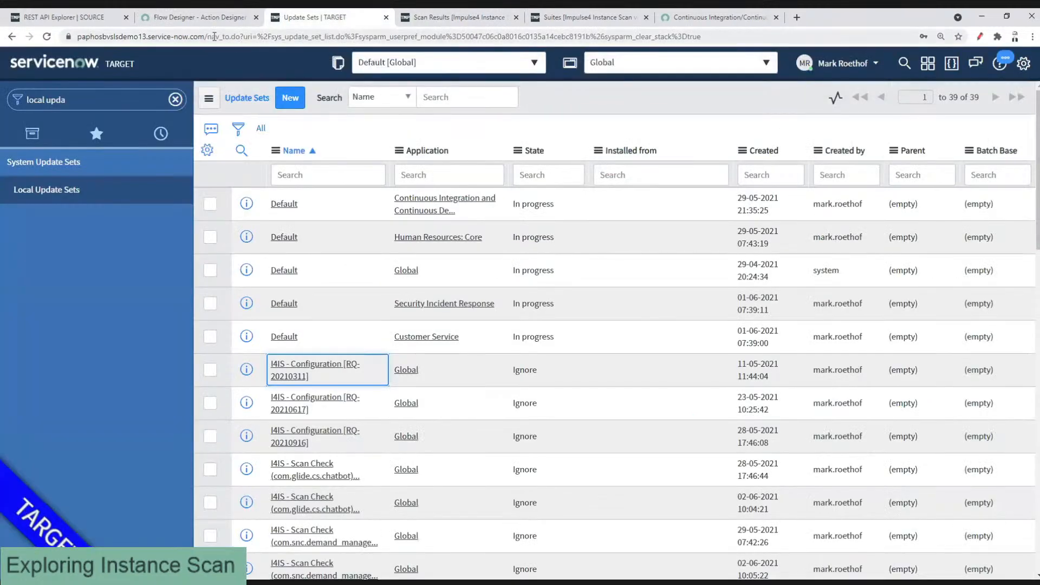
drag(206, 36, 163, 31)
key(ctrl+c)
click(191, 20)
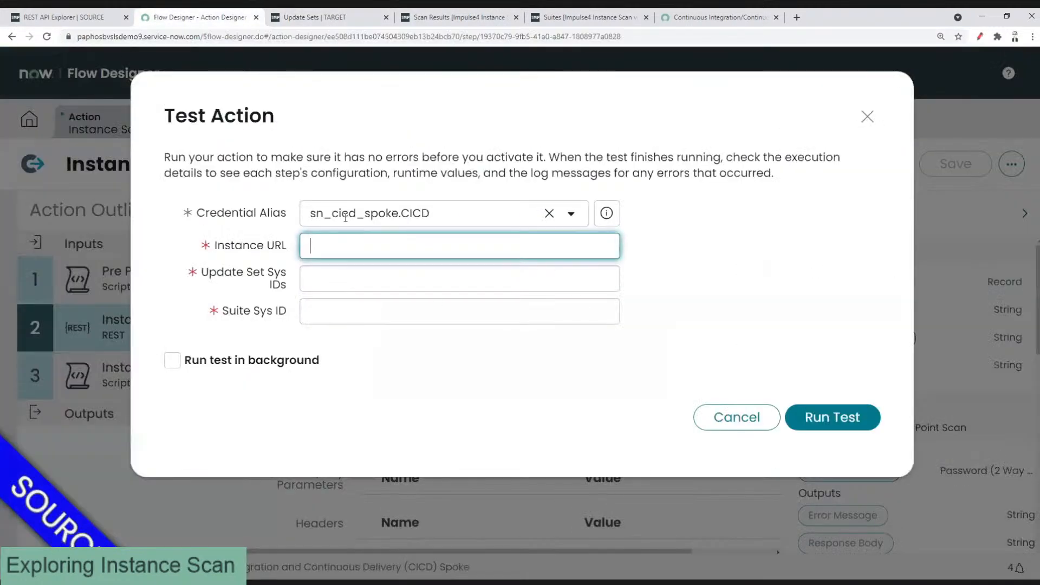
key(ctrl+v)
click(364, 310)
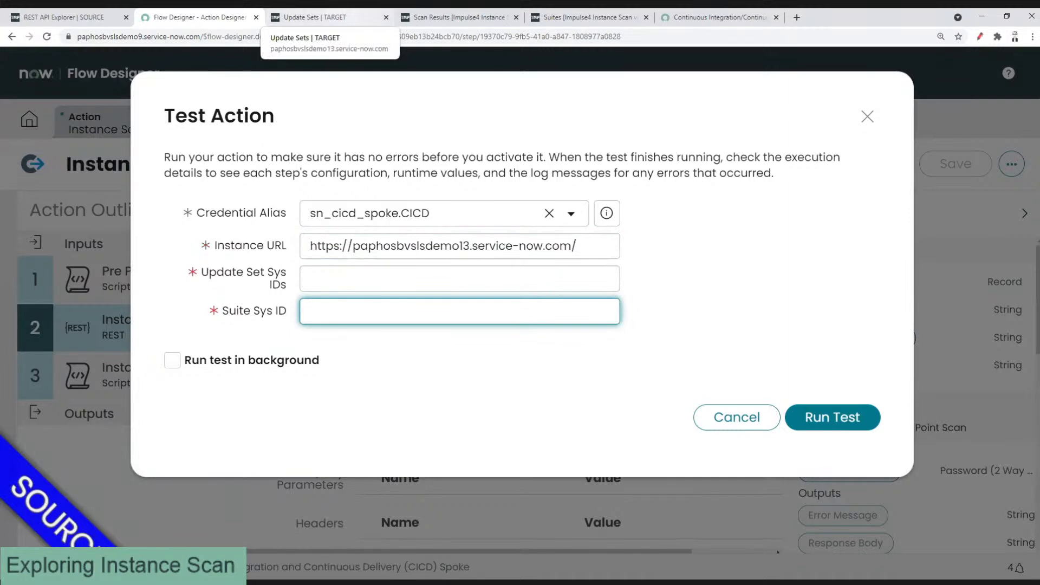
Step: Copy the I4IS - Configuration [RQ-20210311] update set's sys_id into Update Set Sys IDs
click(311, 18)
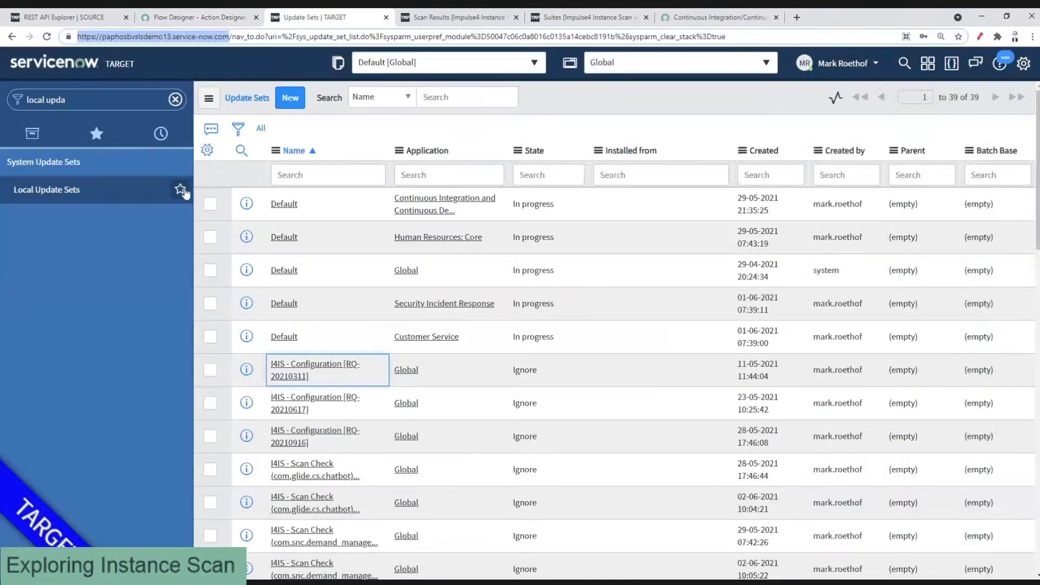
right_click(326, 378)
click(360, 440)
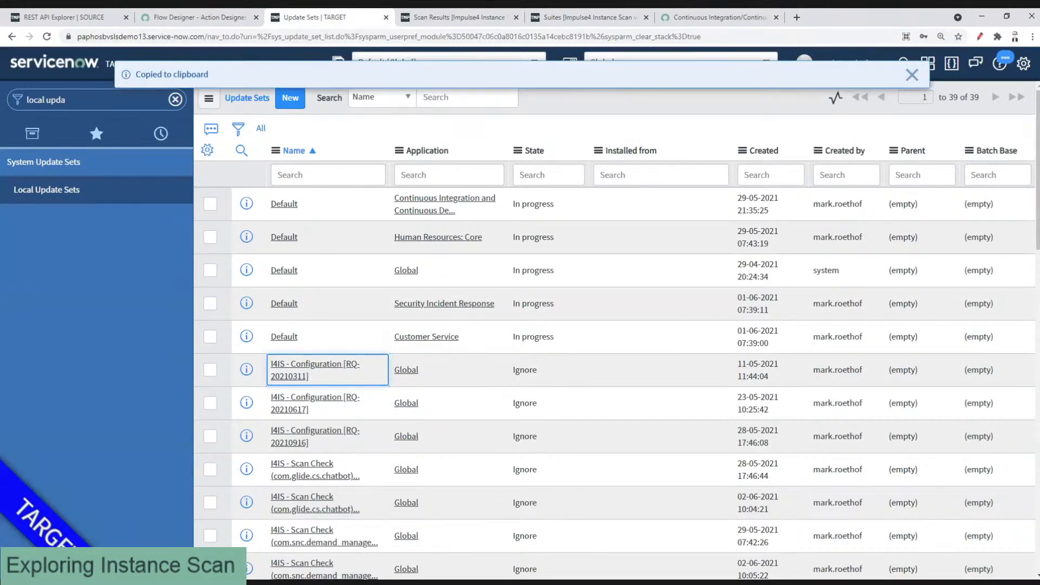
click(200, 17)
click(339, 278)
key(ctrl+v)
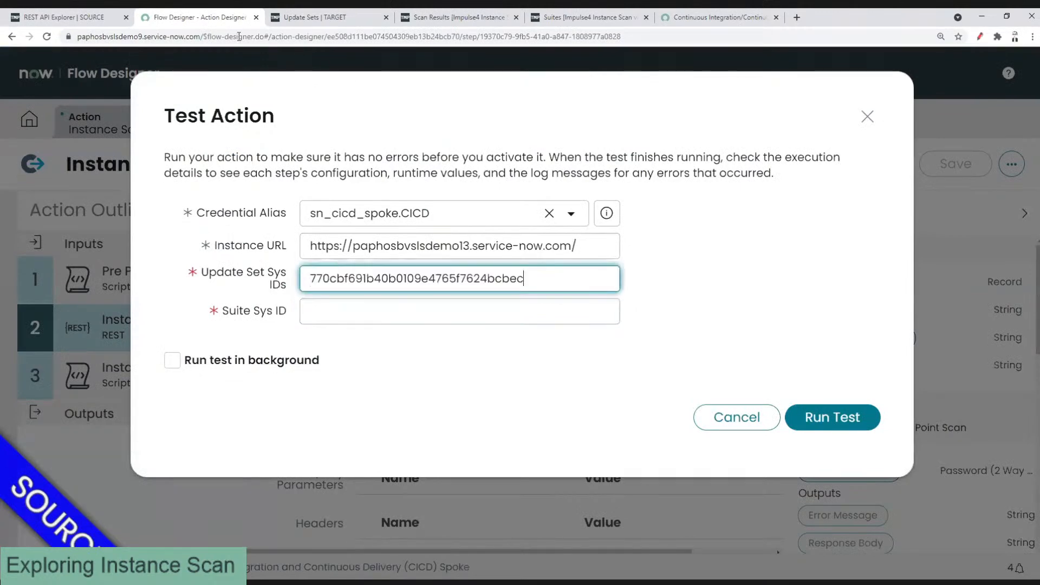
Step: Paste the Best Practices suite's sys_id into Suite Sys ID, run the test and open its details
click(312, 18)
click(92, 99)
text(ins)
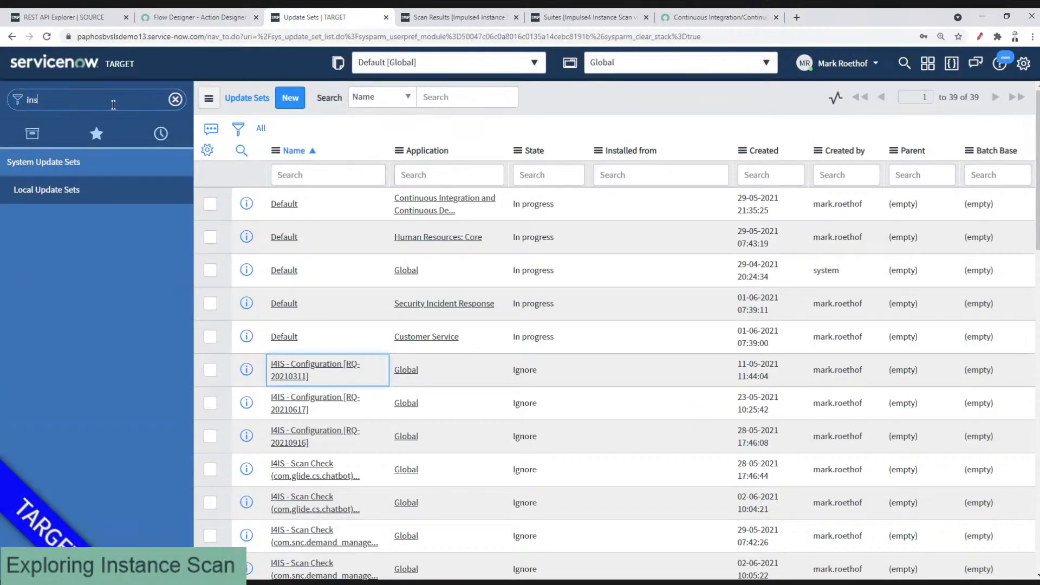
text(tance scan)
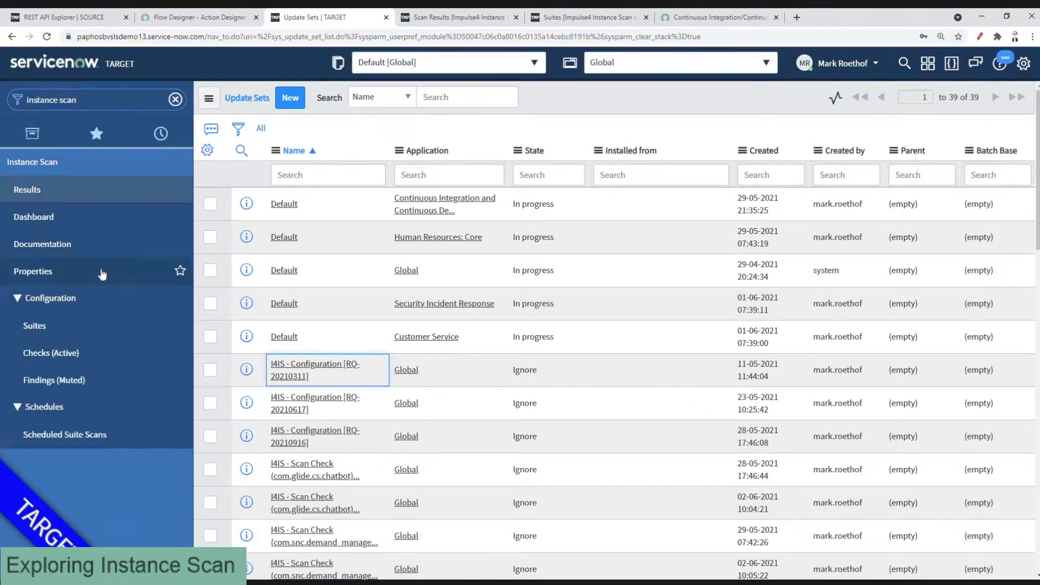
click(81, 331)
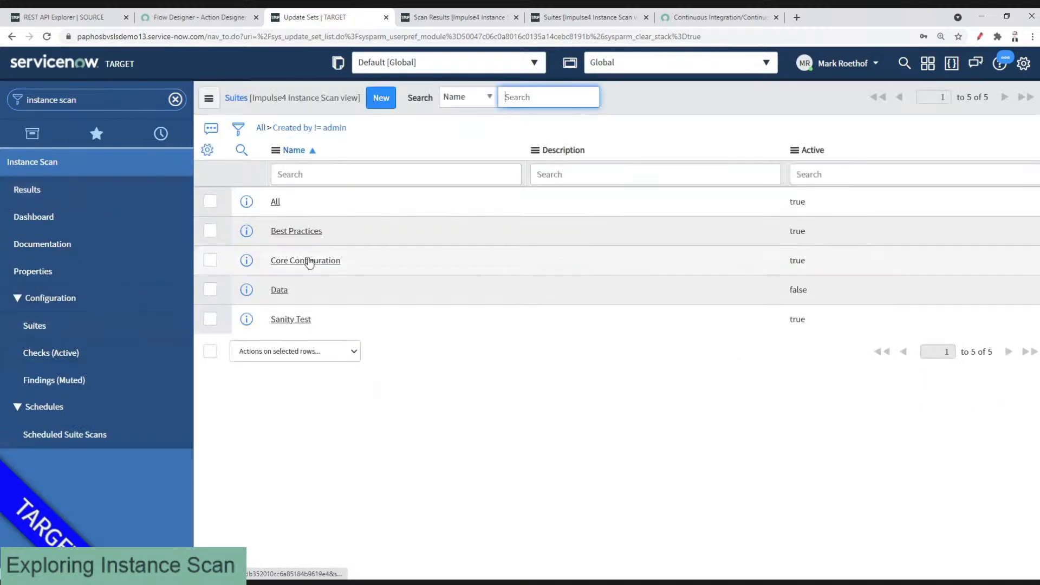
click(376, 260)
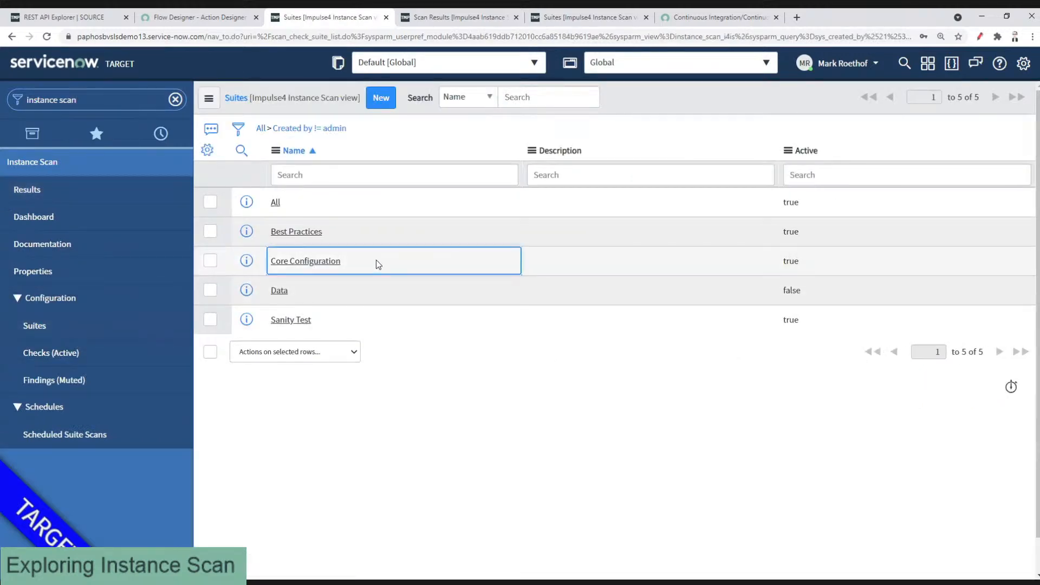
click(363, 234)
right_click(362, 233)
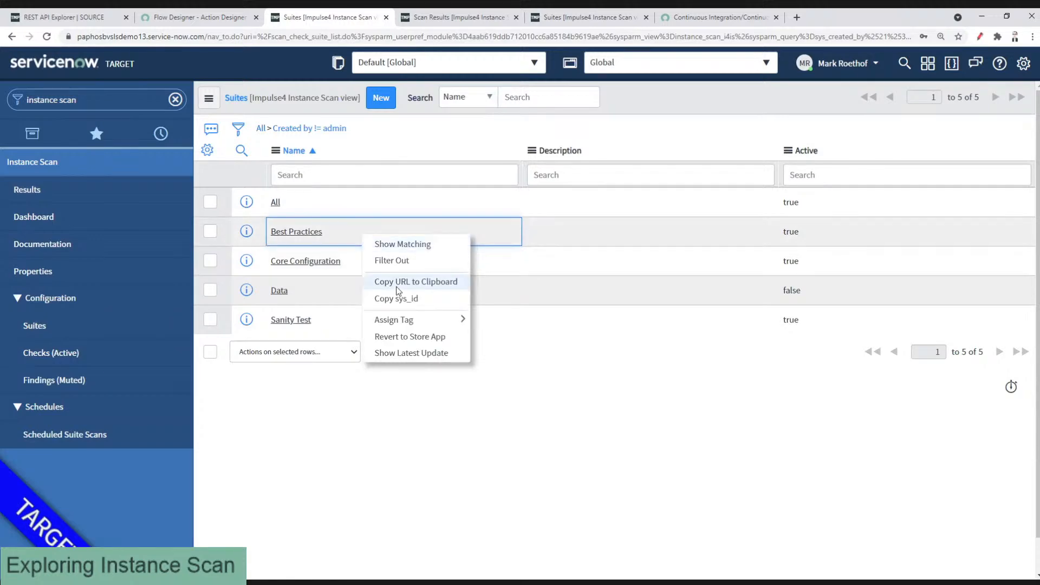
click(397, 301)
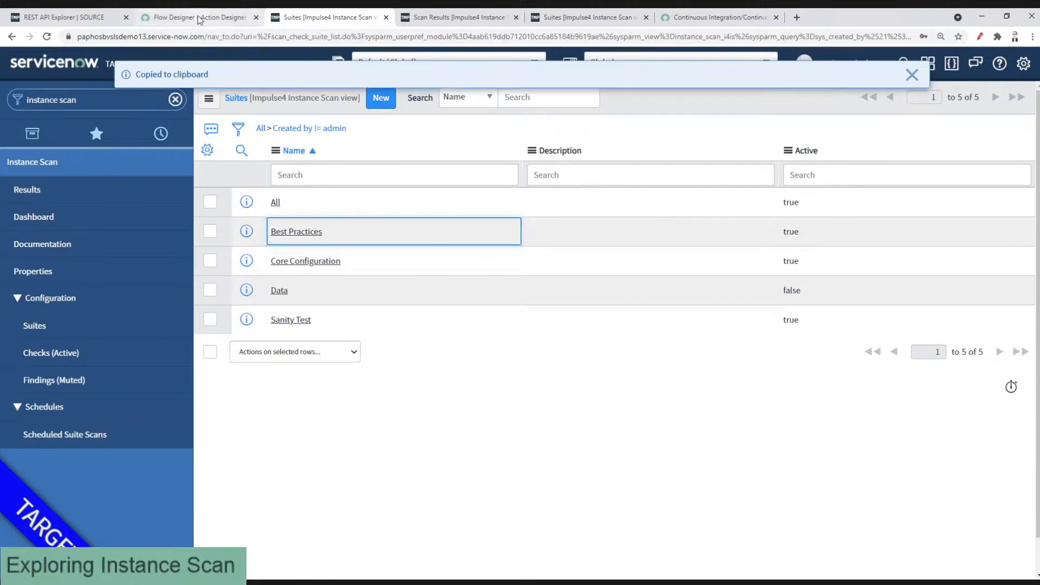
click(199, 20)
click(329, 314)
key(ctrl+v)
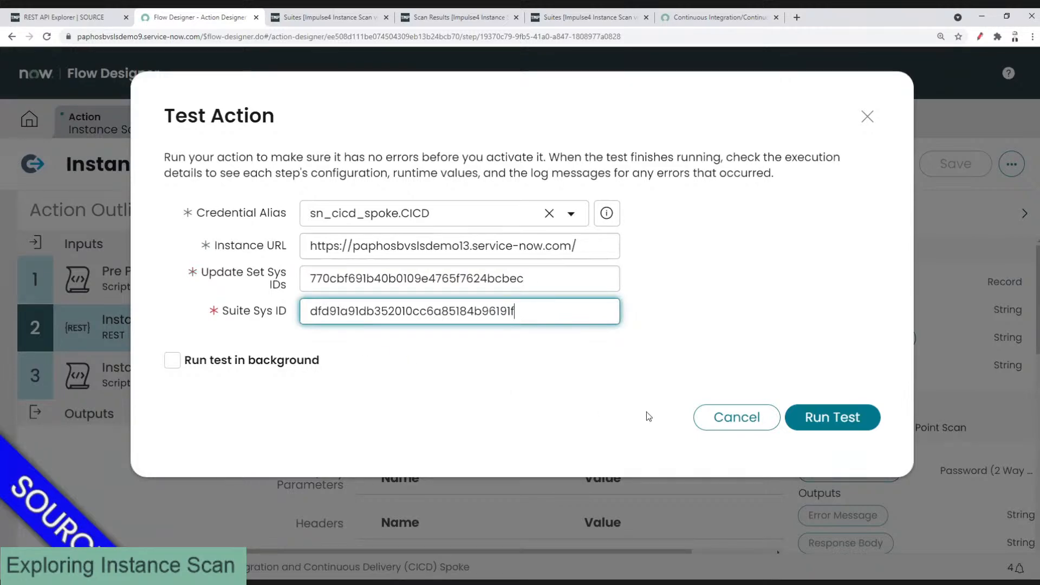
click(830, 420)
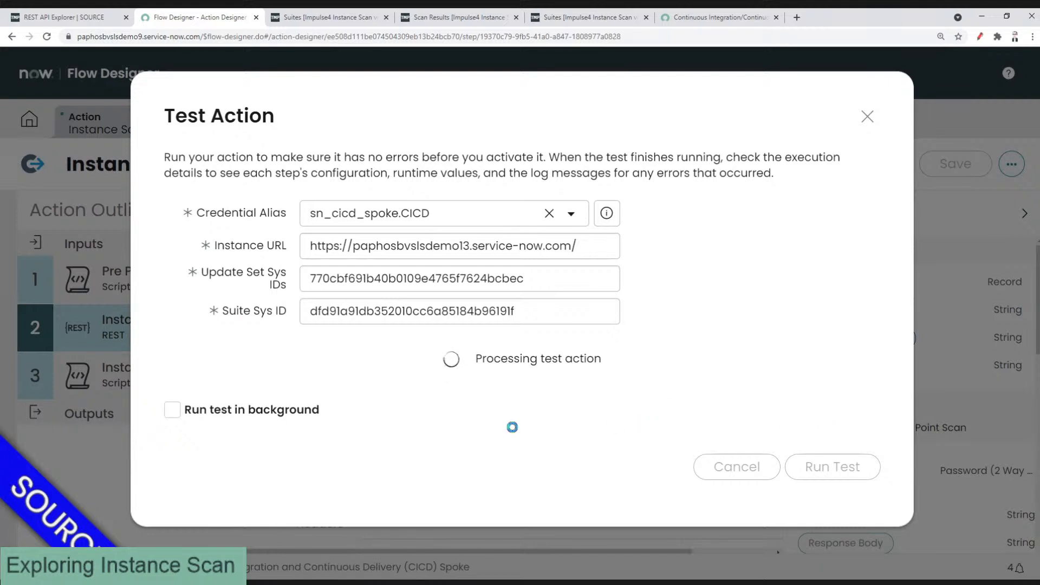
click(490, 360)
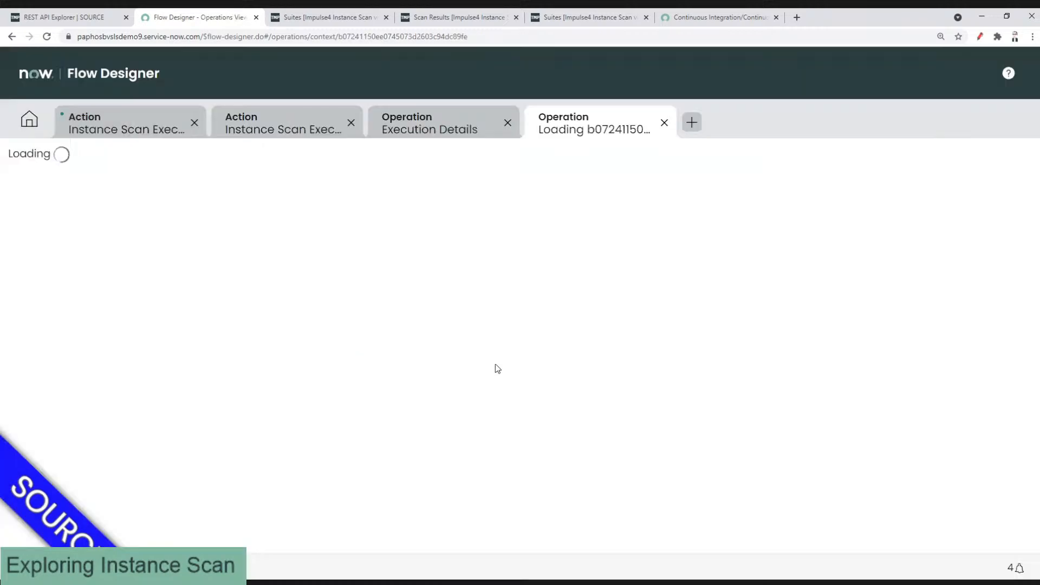
Step: Confirm HTTP Status 200 and the new scan result SR00000028 completed with 1 finding
scroll(486, 258, down, 7)
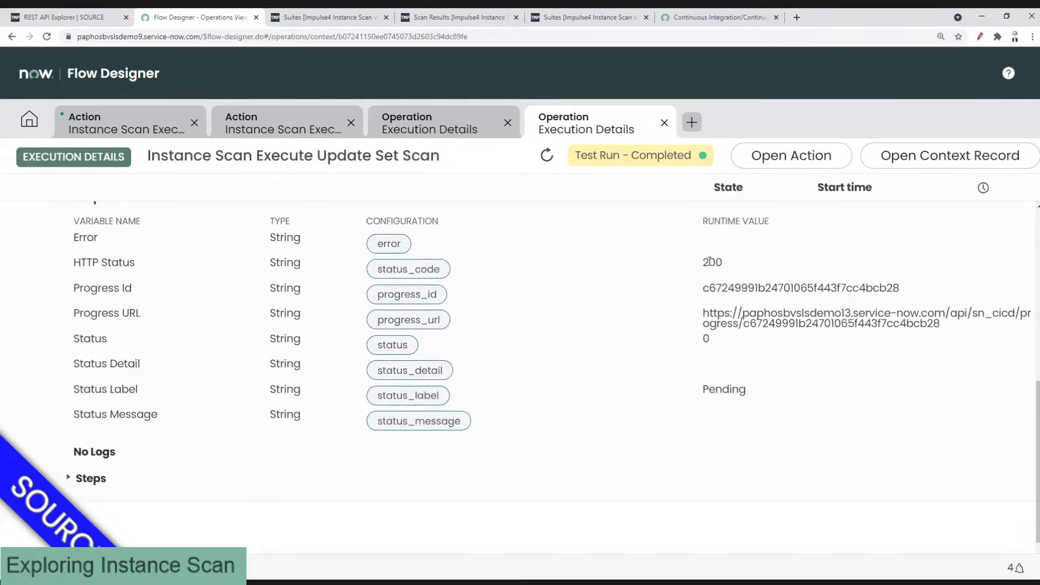
double_click(721, 261)
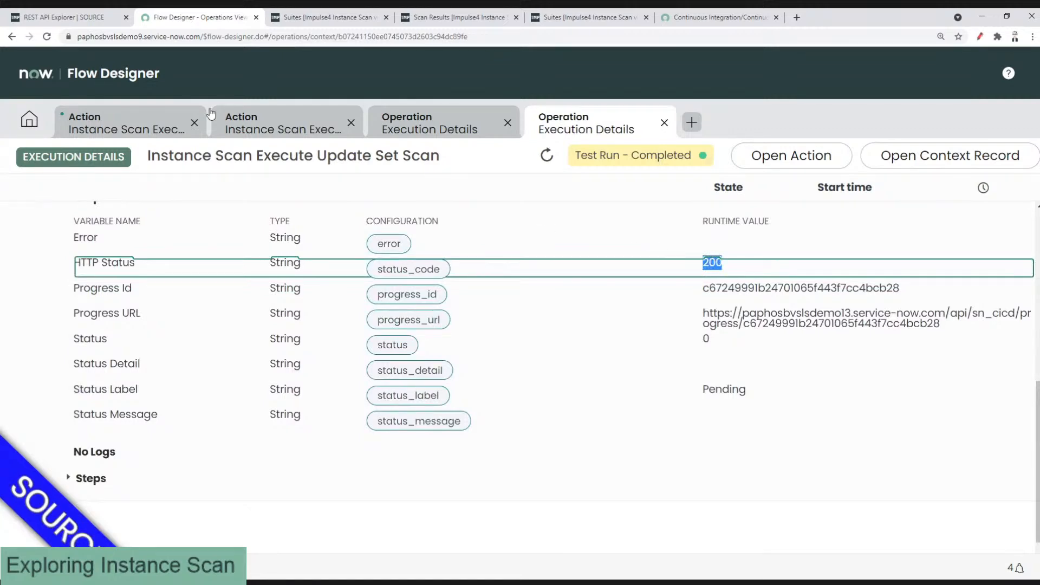
click(296, 18)
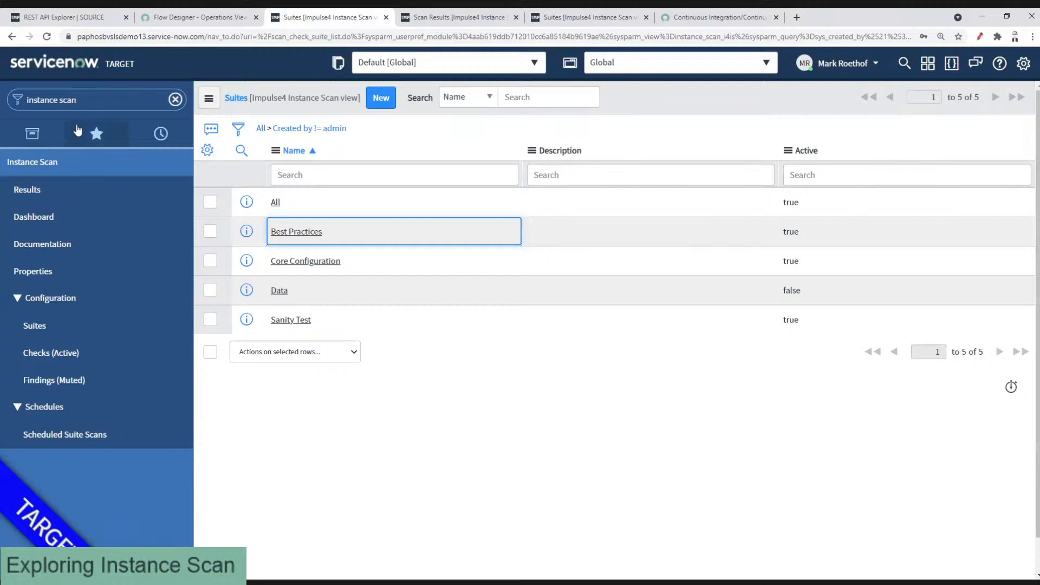
click(55, 188)
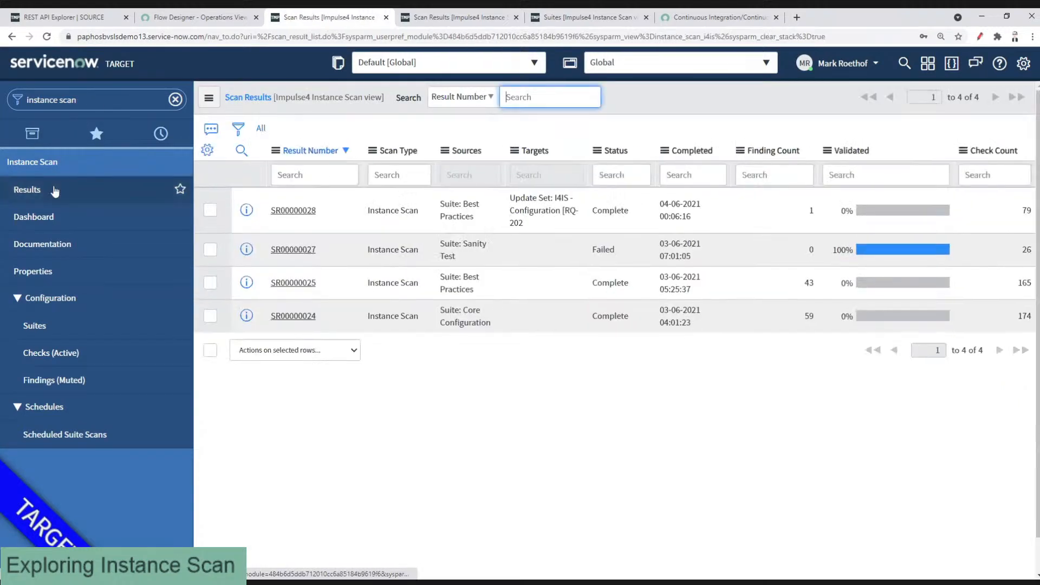
triple_click(679, 220)
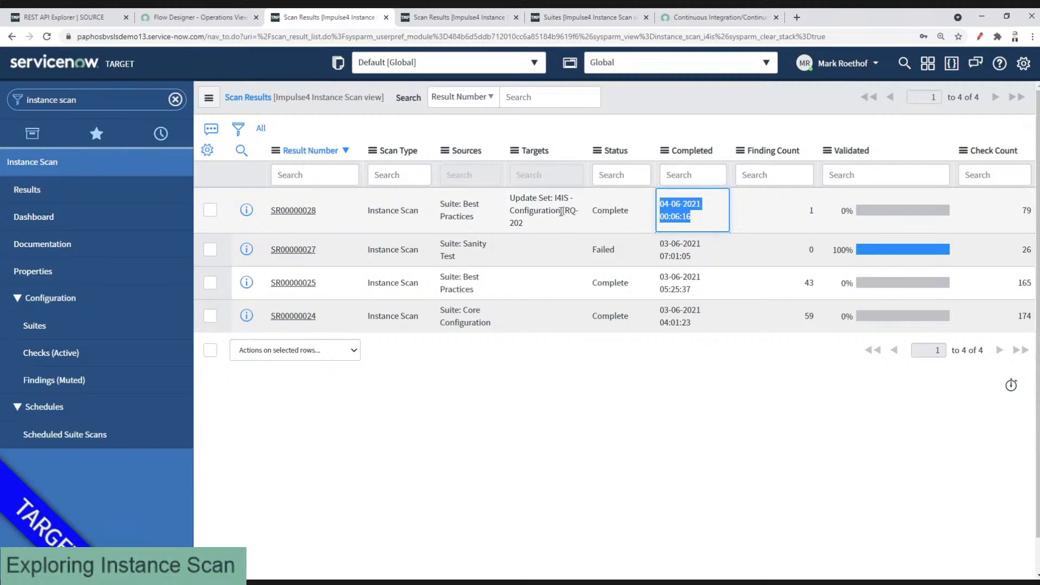
double_click(759, 220)
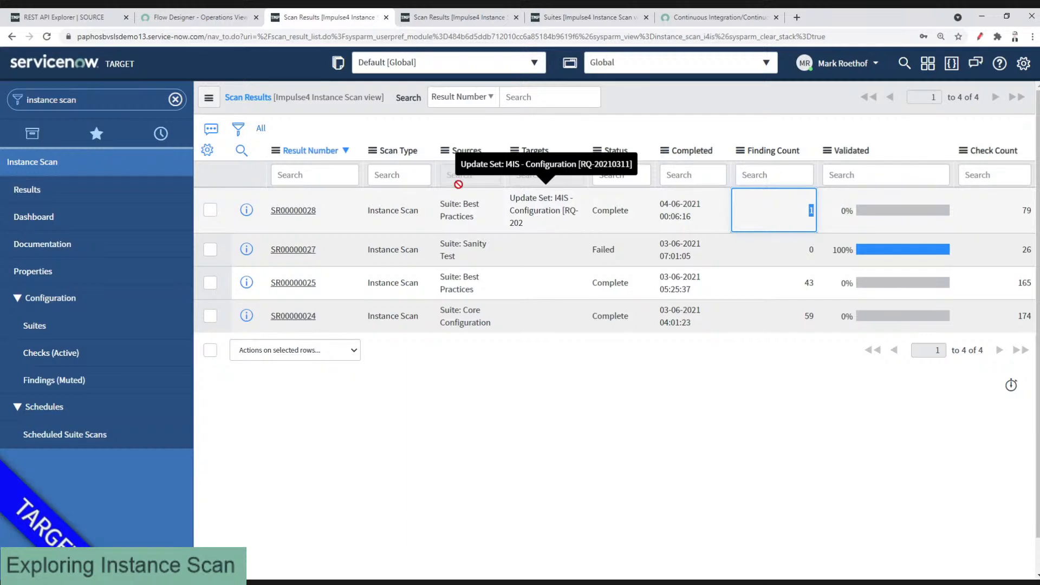
click(164, 21)
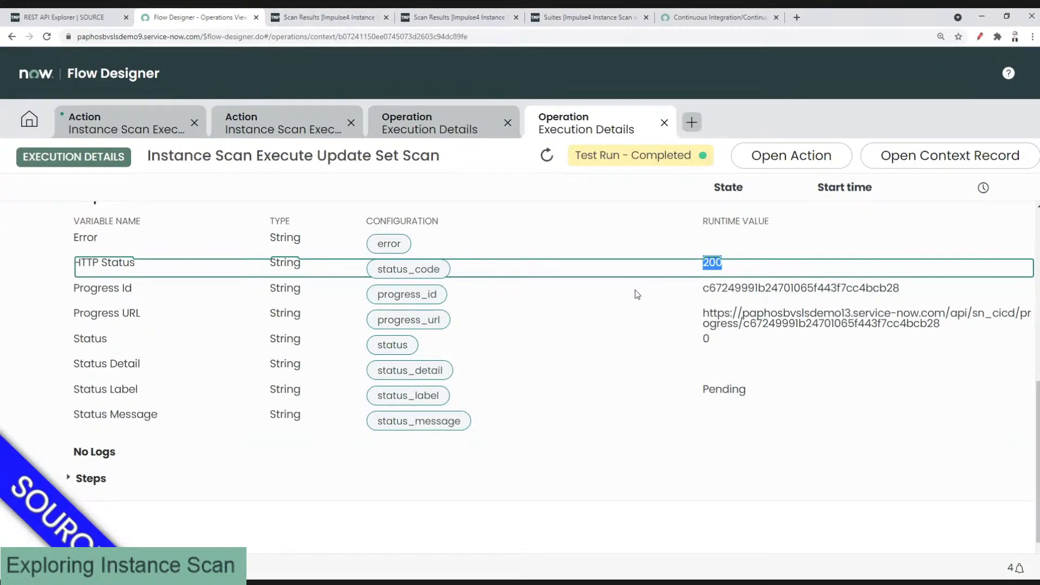
click(346, 19)
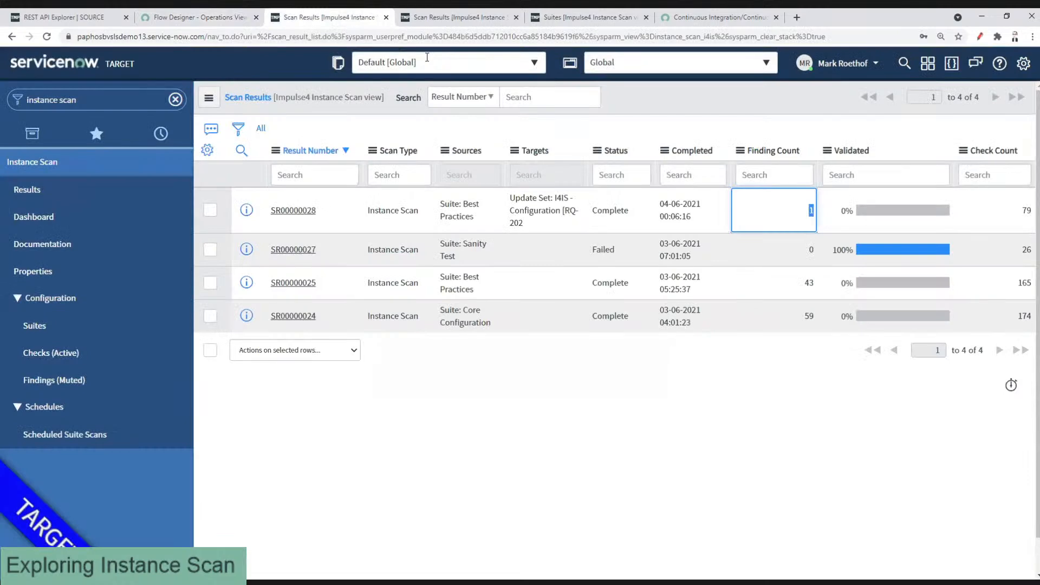
click(226, 20)
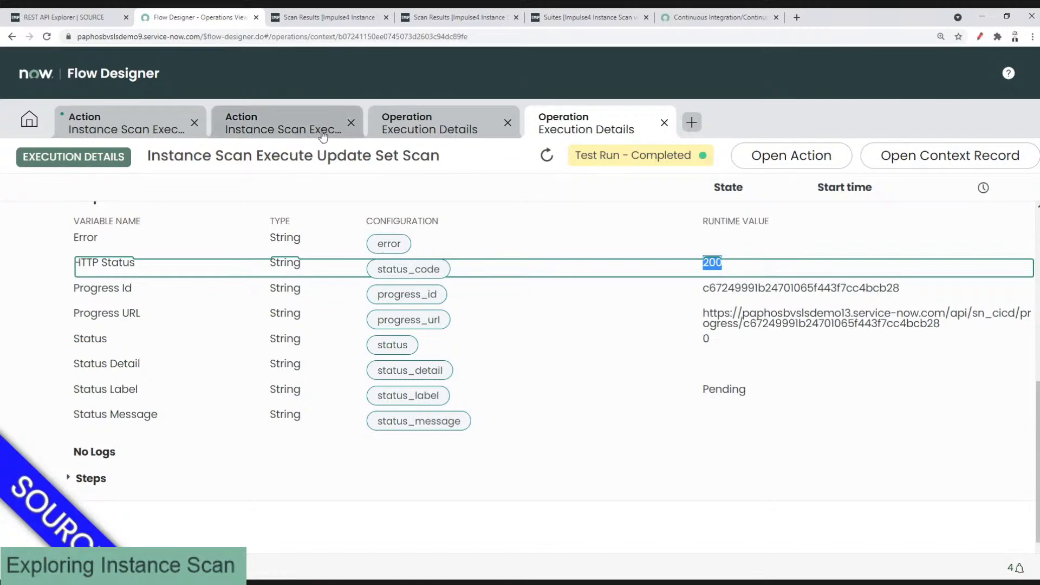
Step: Paste the I4IS - Configuration [RQ-20210311] sys_id after the comma in Update Set Sys IDs
click(283, 120)
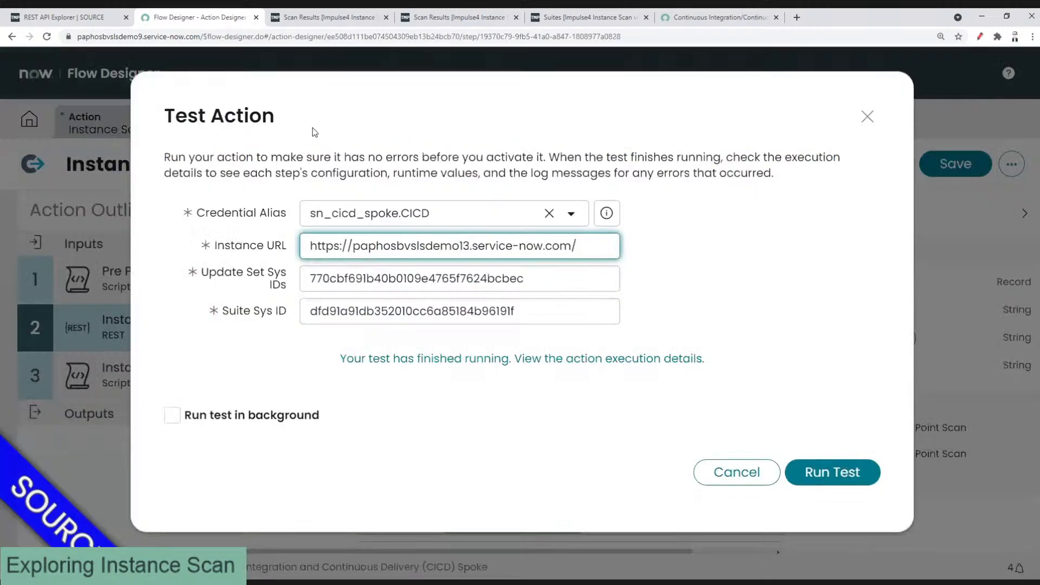
click(555, 276)
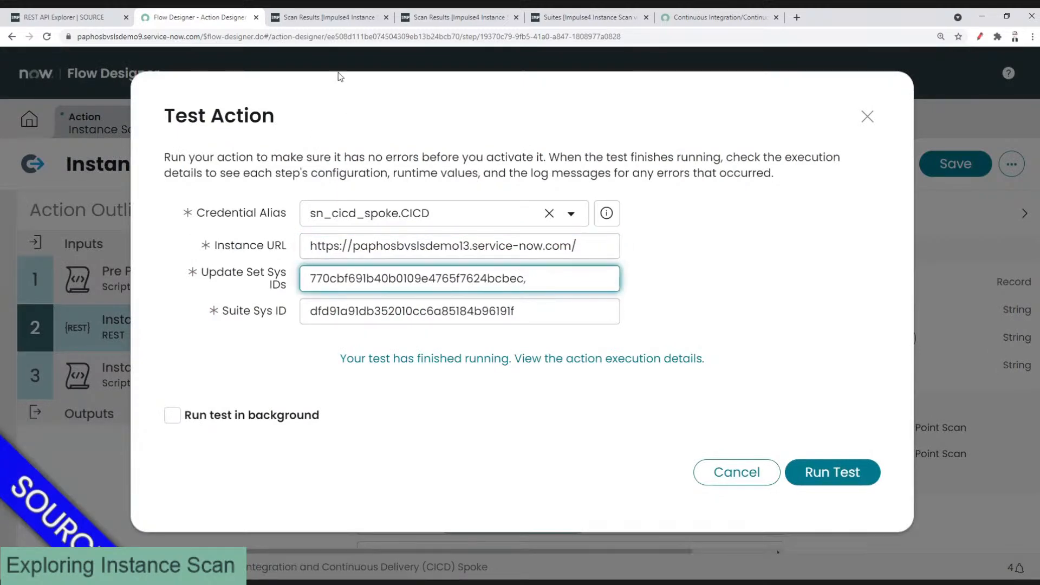
click(316, 24)
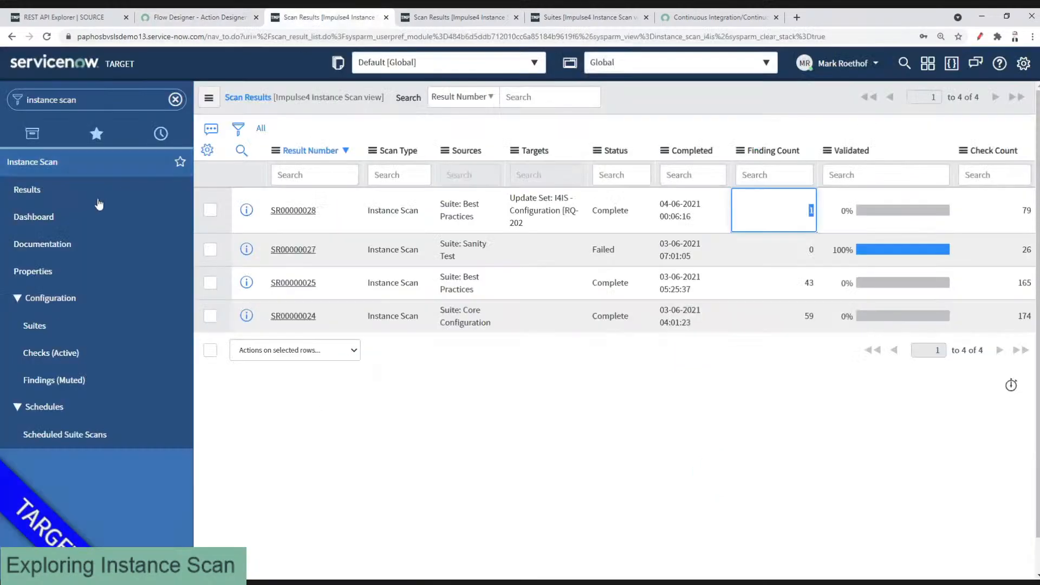
click(172, 146)
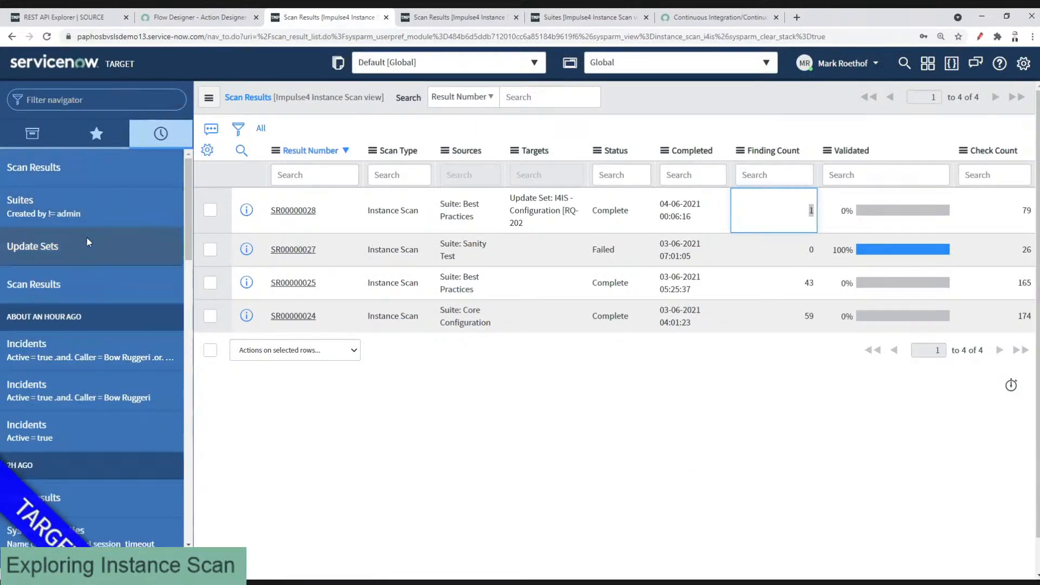
click(86, 243)
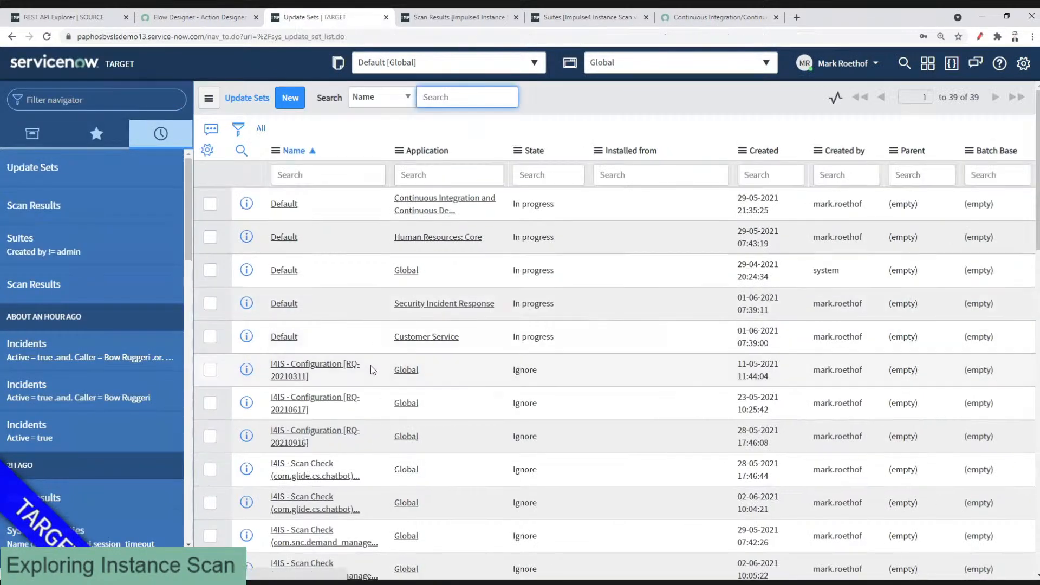
right_click(369, 375)
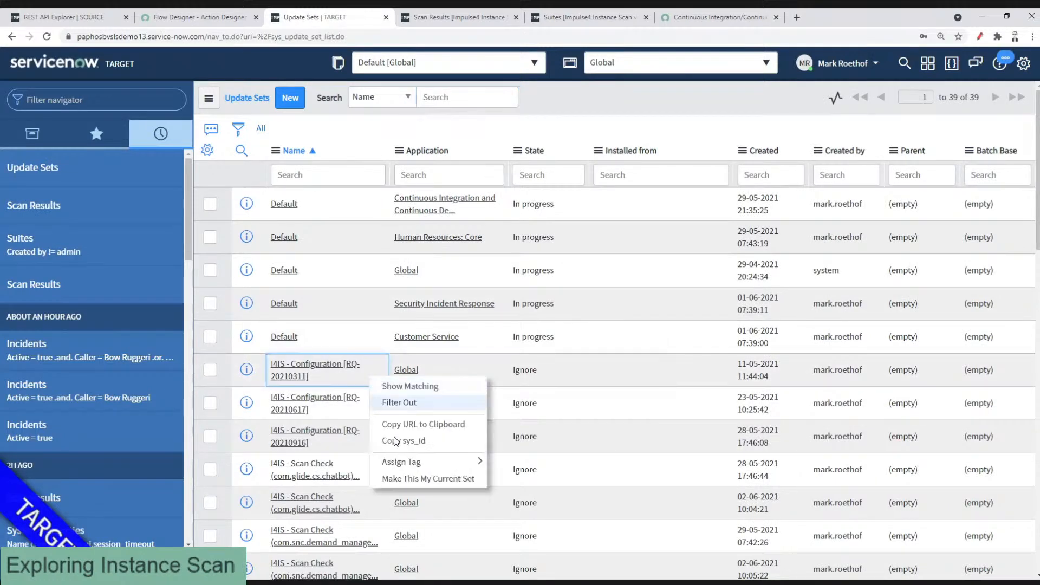
click(403, 440)
click(198, 17)
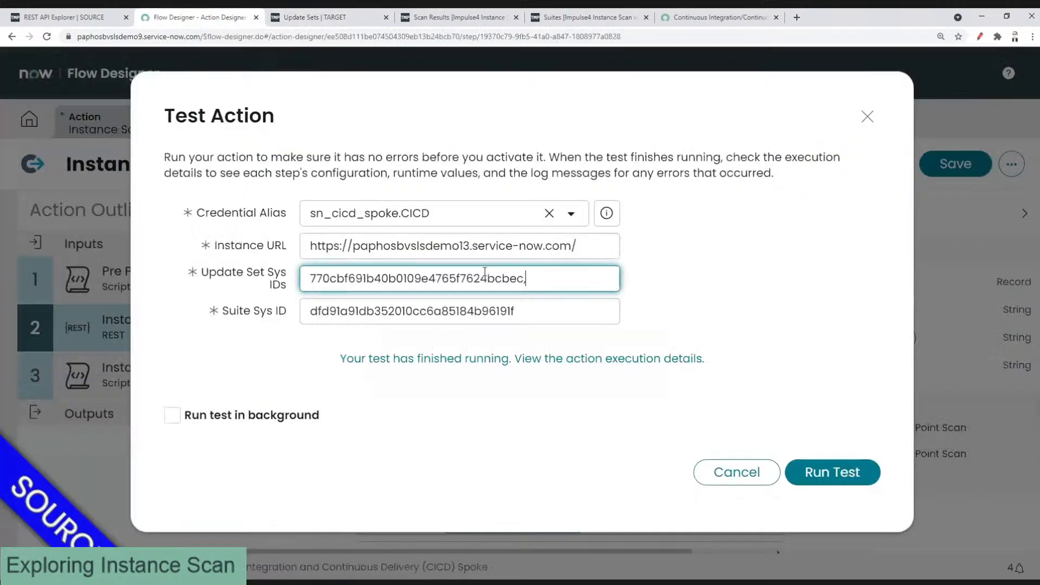
key(ctrl+v)
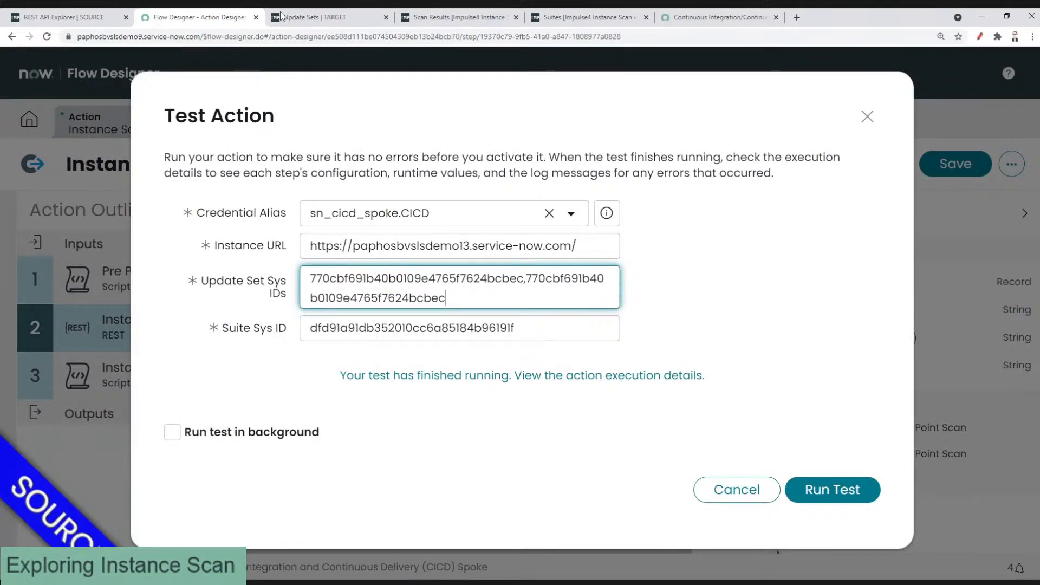
Step: Replace the duplicate with the RQ-20210916 update set's sys_id and rerun the test
click(301, 17)
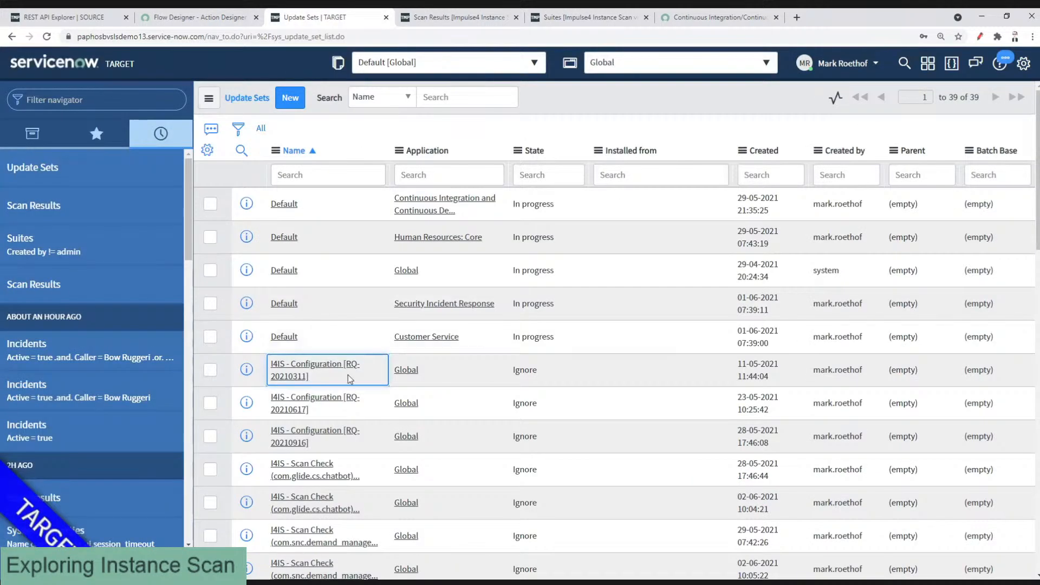
right_click(368, 439)
click(403, 504)
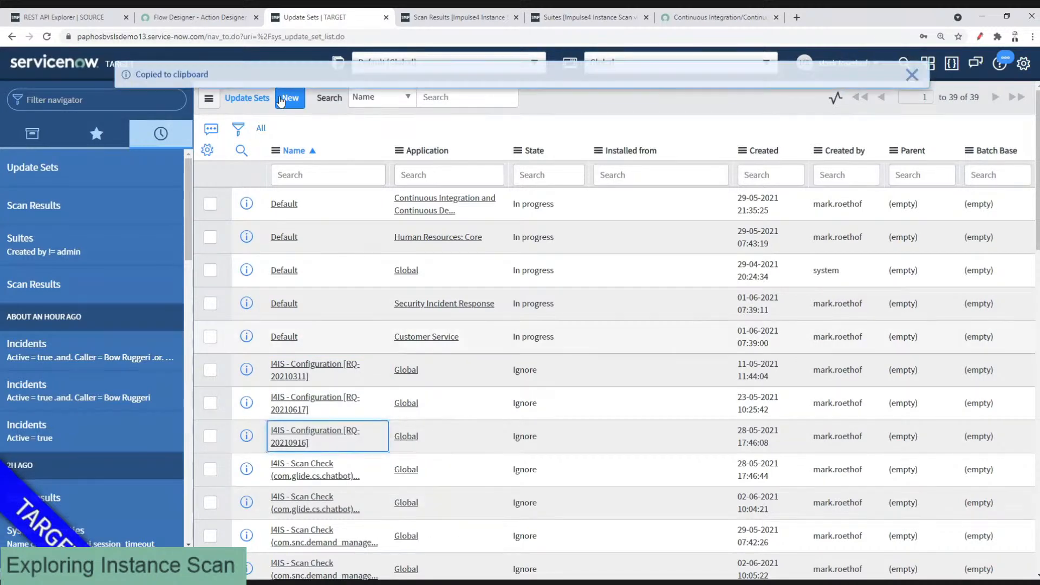
click(226, 18)
key(ctrl+v)
drag(526, 281, 531, 296)
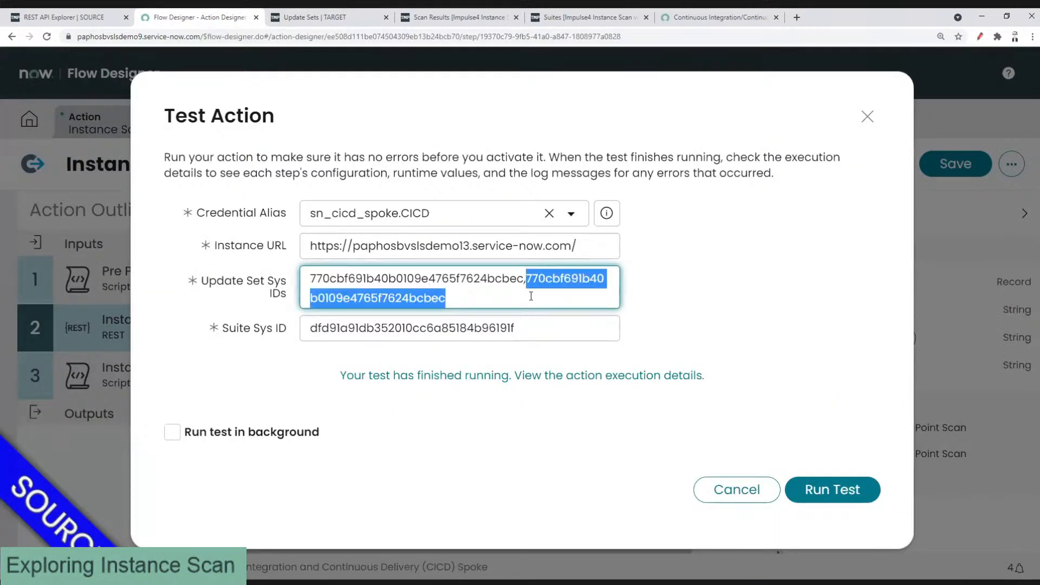
key(ctrl+v)
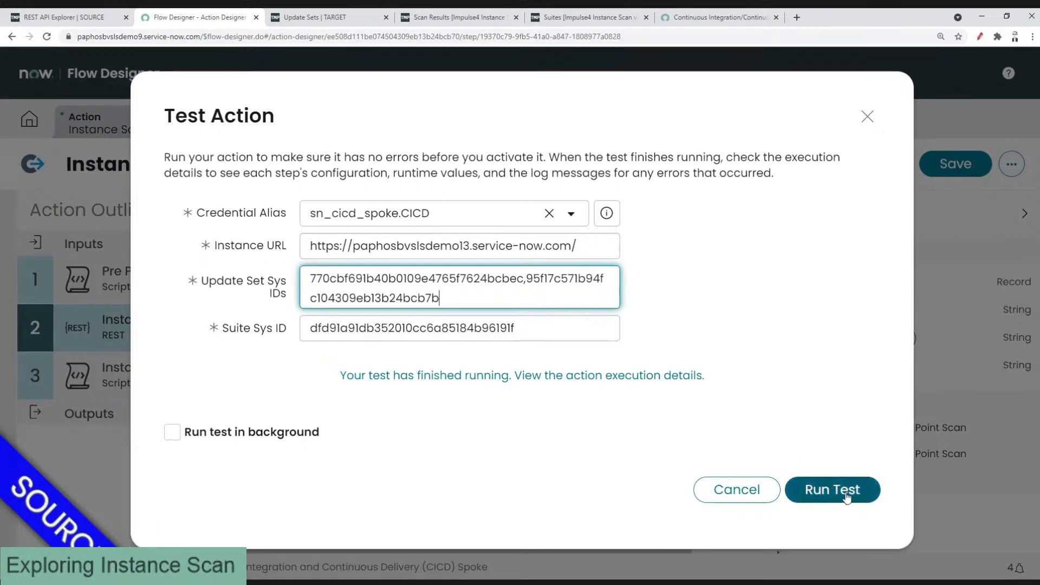
click(842, 494)
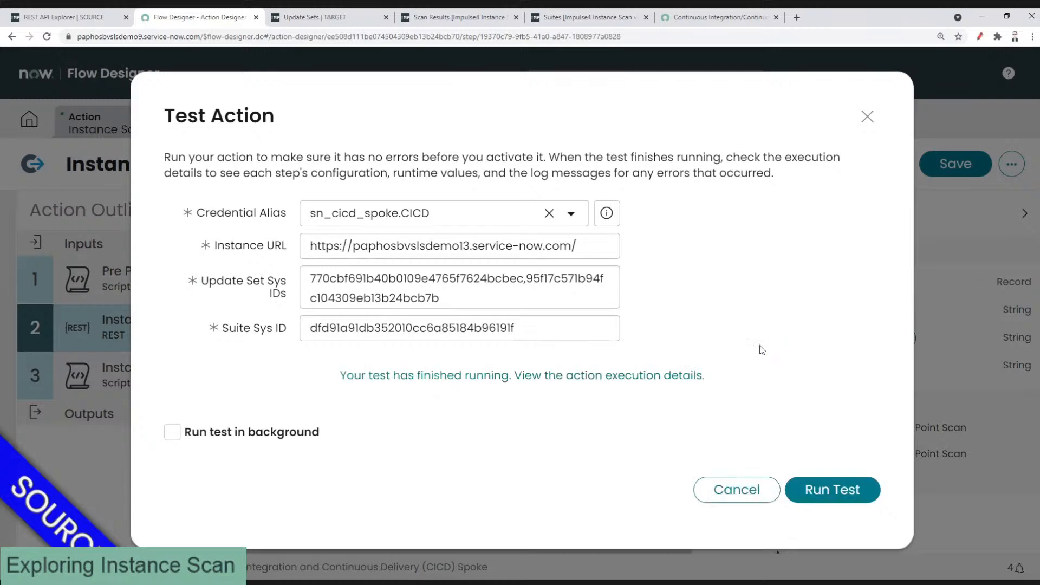
click(519, 377)
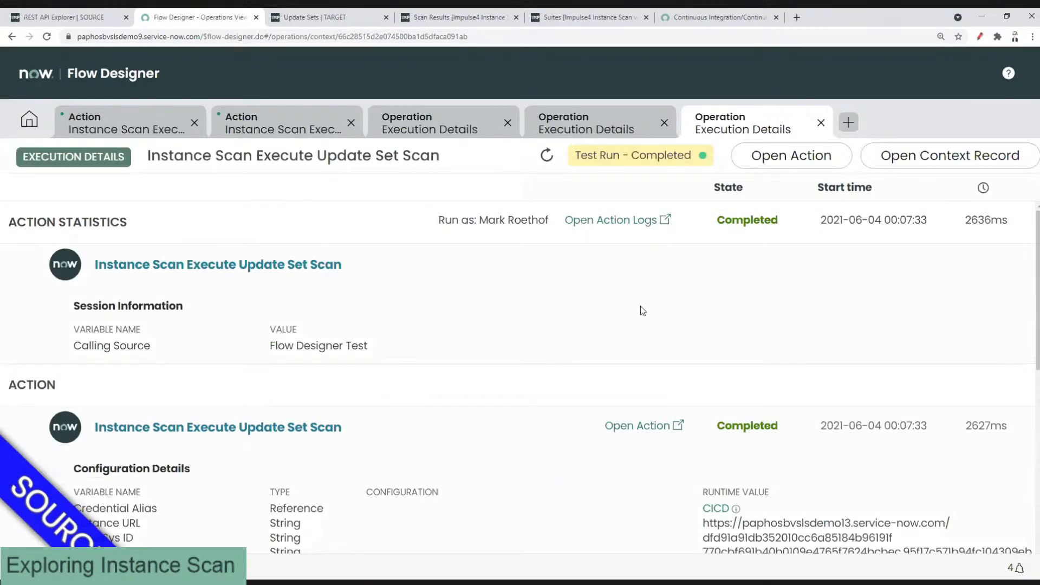
Step: Confirm HTTP Status 200 and open result SR00000029 listing both update sets as targets
scroll(640, 307, down, 5)
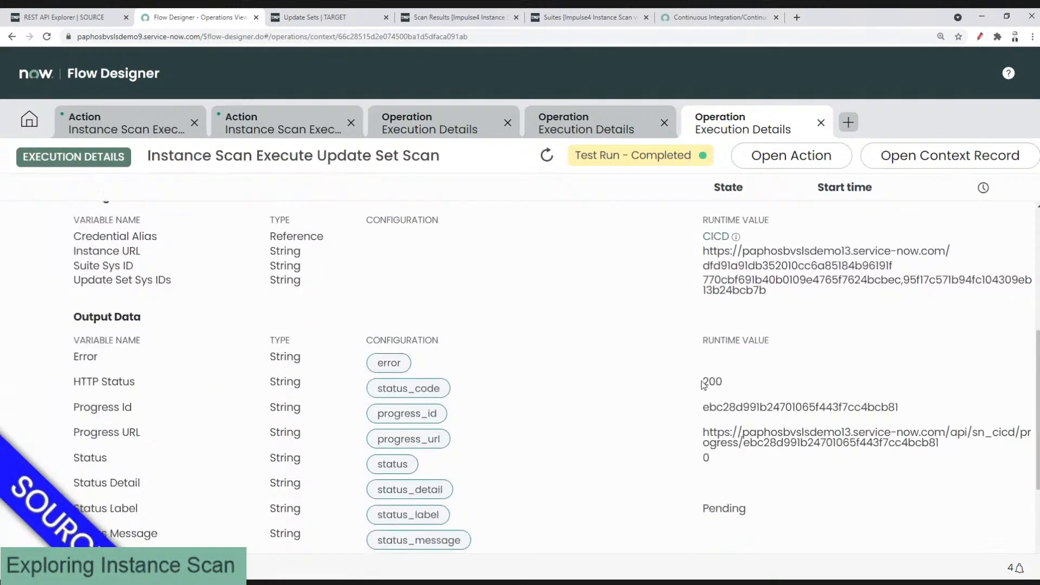
drag(702, 381, 715, 382)
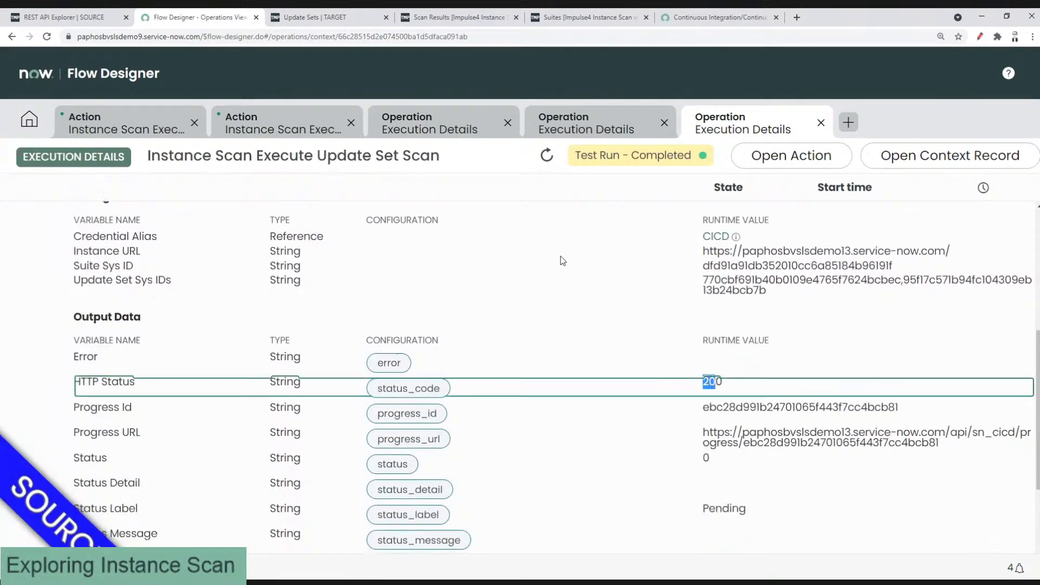
click(331, 17)
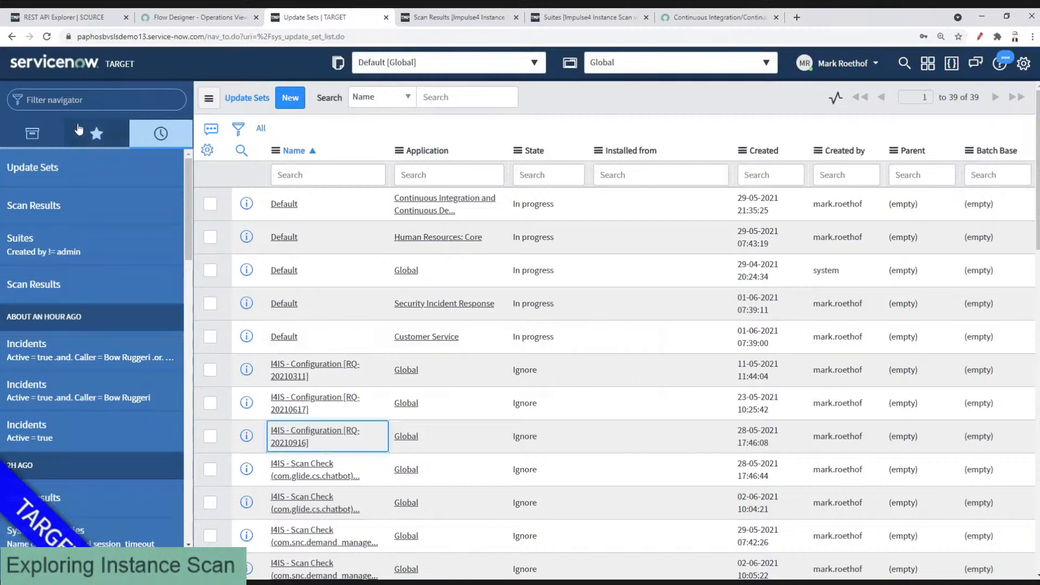
click(78, 101)
text(instance scan)
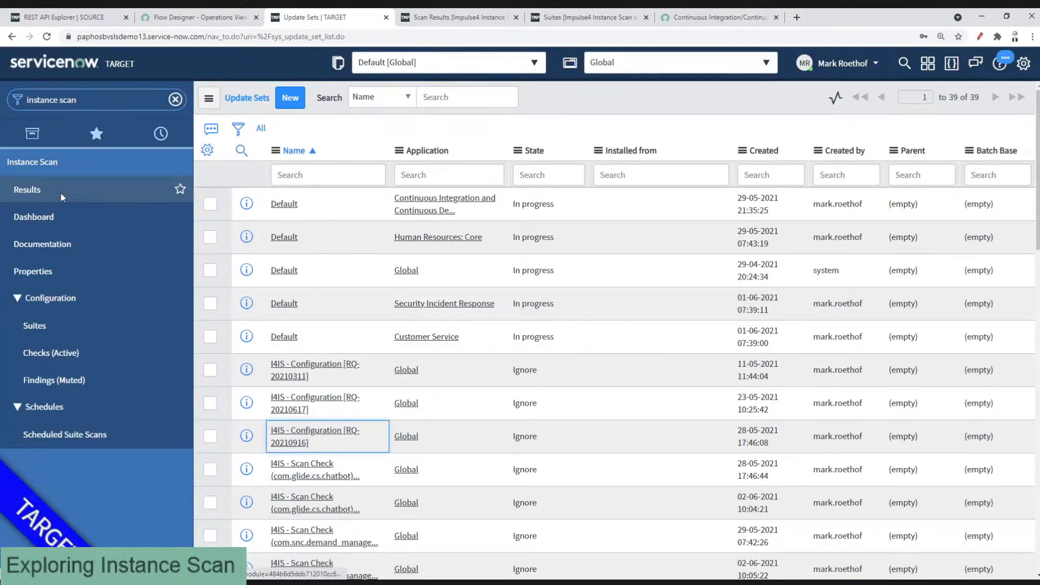
click(61, 194)
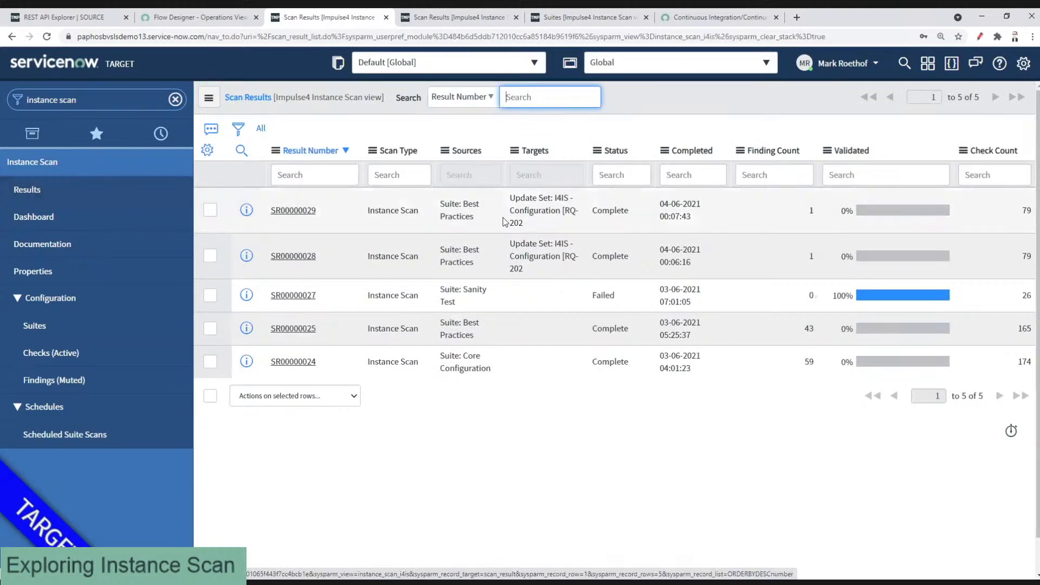
drag(580, 227, 497, 207)
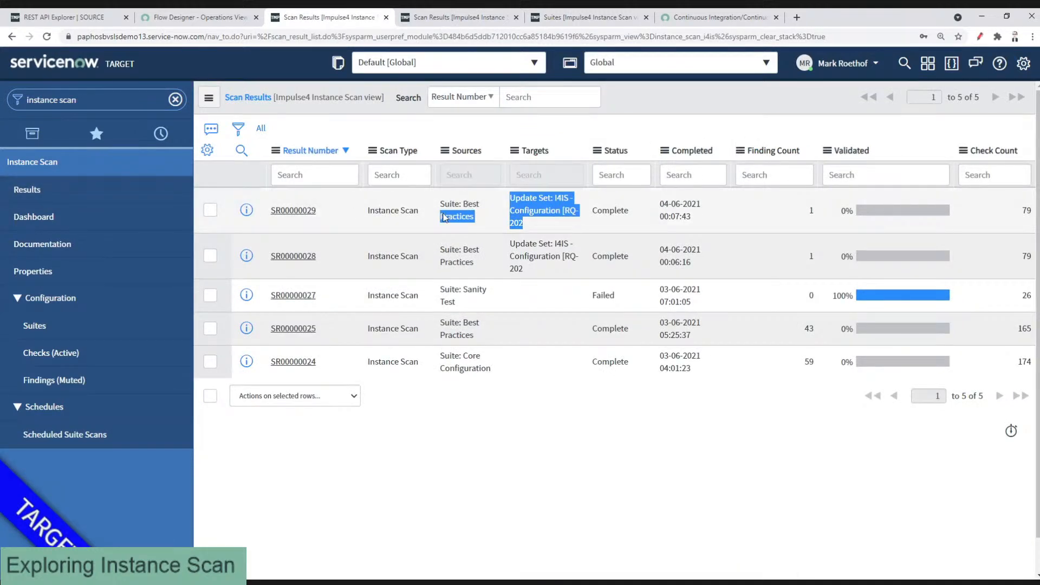
click(282, 216)
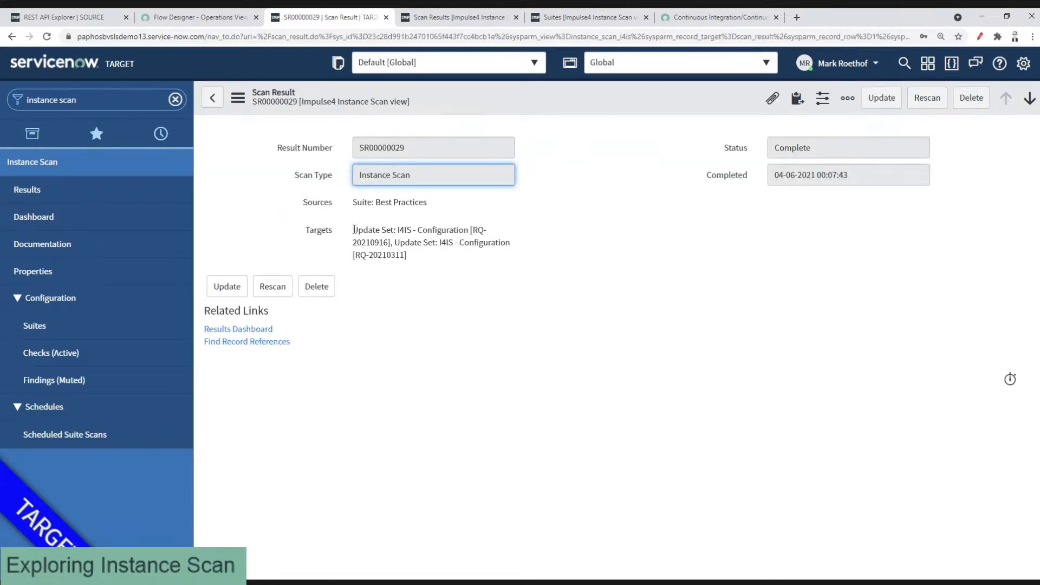
drag(352, 226, 407, 257)
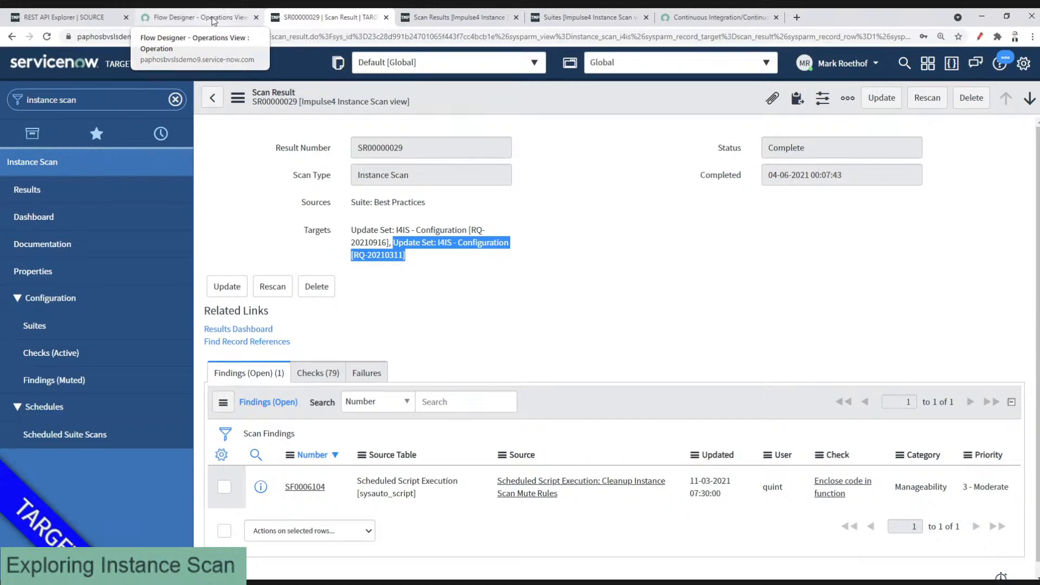
Step: Return to the execution details showing the action Completed in 2636 ms
click(212, 21)
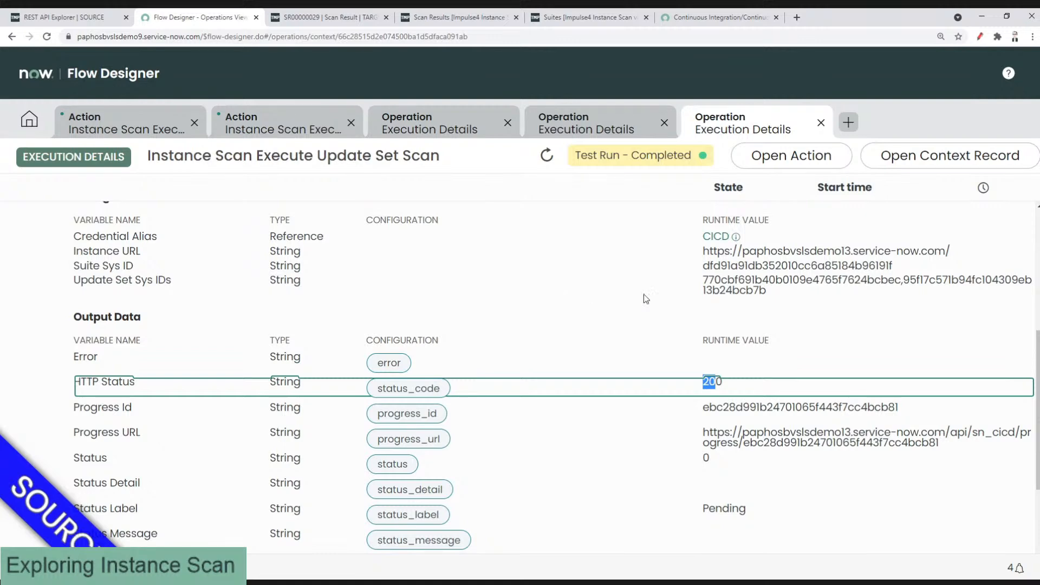
scroll(742, 325, down, 1)
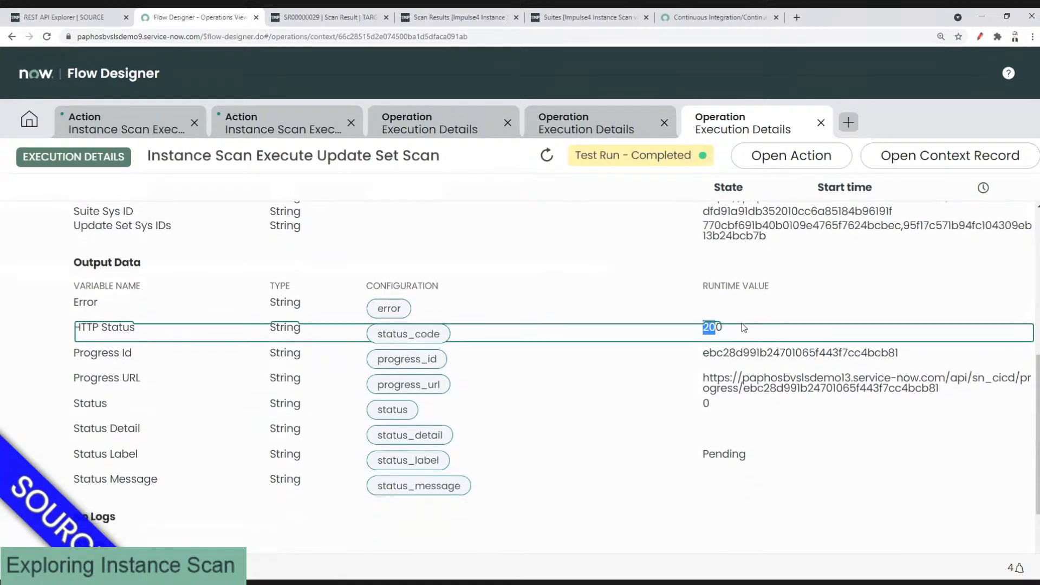
scroll(742, 322, up, 1)
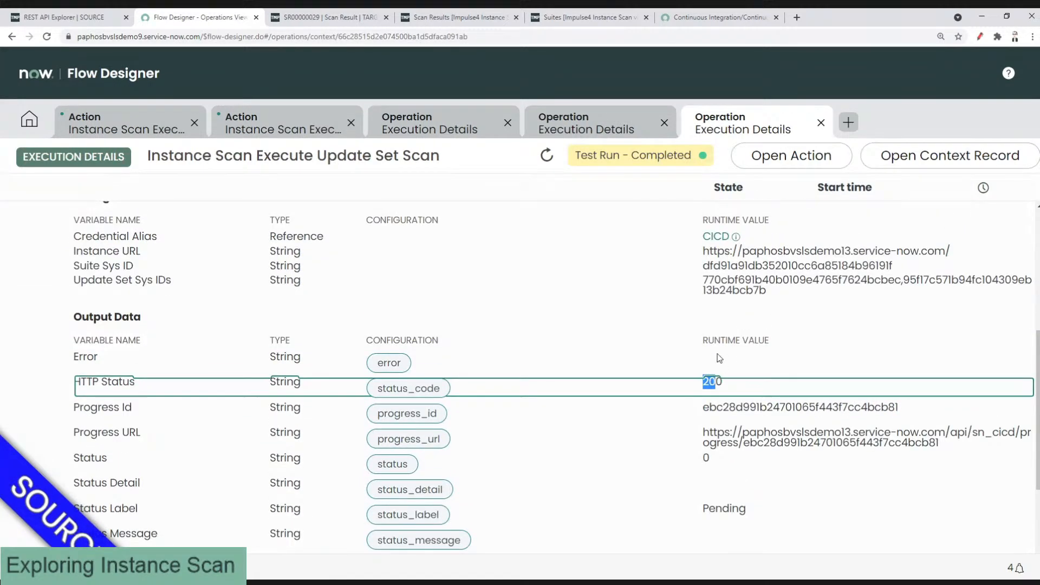
scroll(735, 425, down, 3)
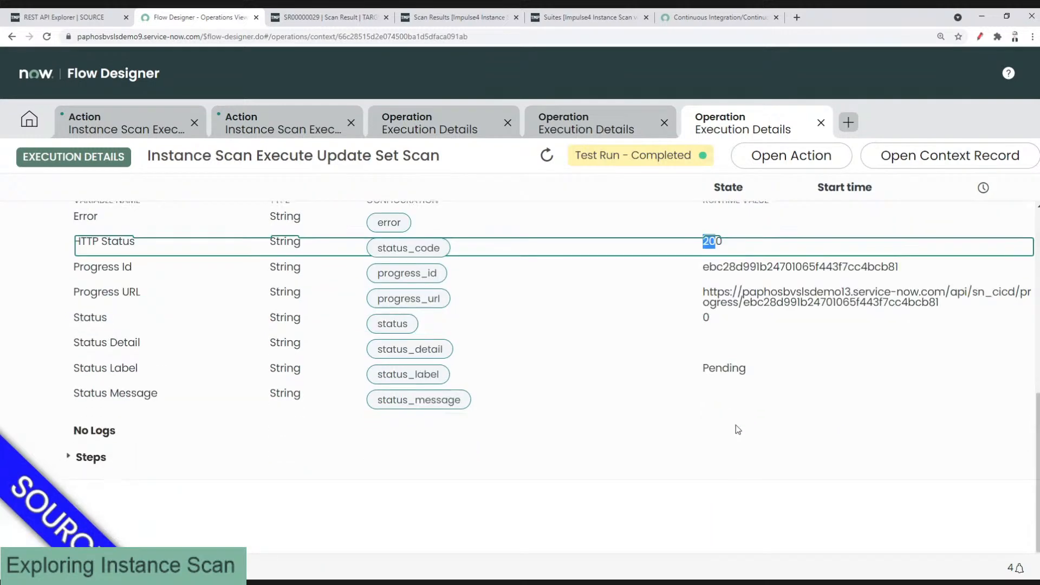
scroll(224, 358, up, 8)
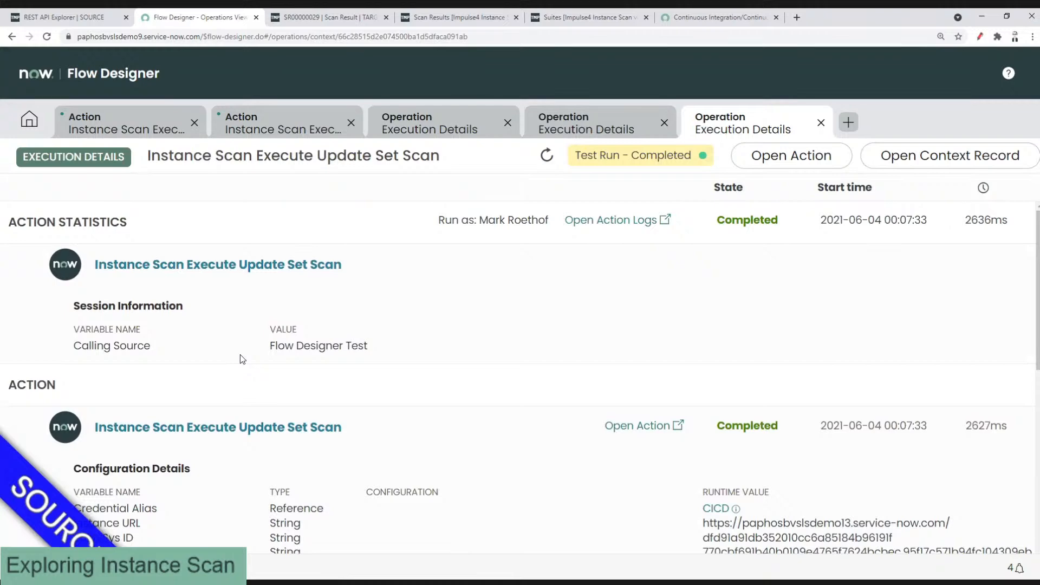
Step: Expand the execution Steps and bring Step 2's REST request body and suite_scan path into view
scroll(240, 355, down, 3)
scroll(243, 358, down, 2)
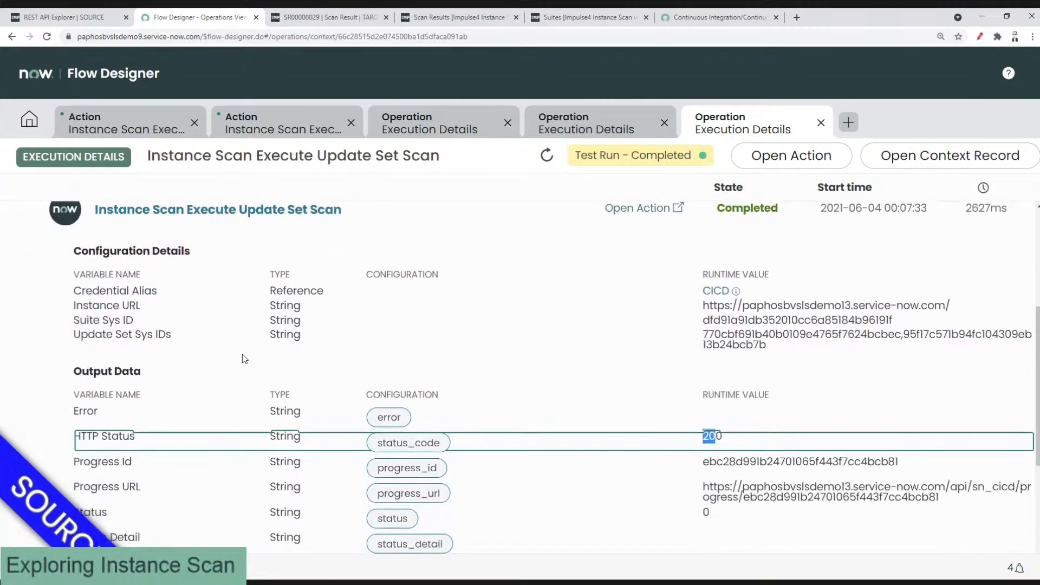
scroll(242, 354, down, 3)
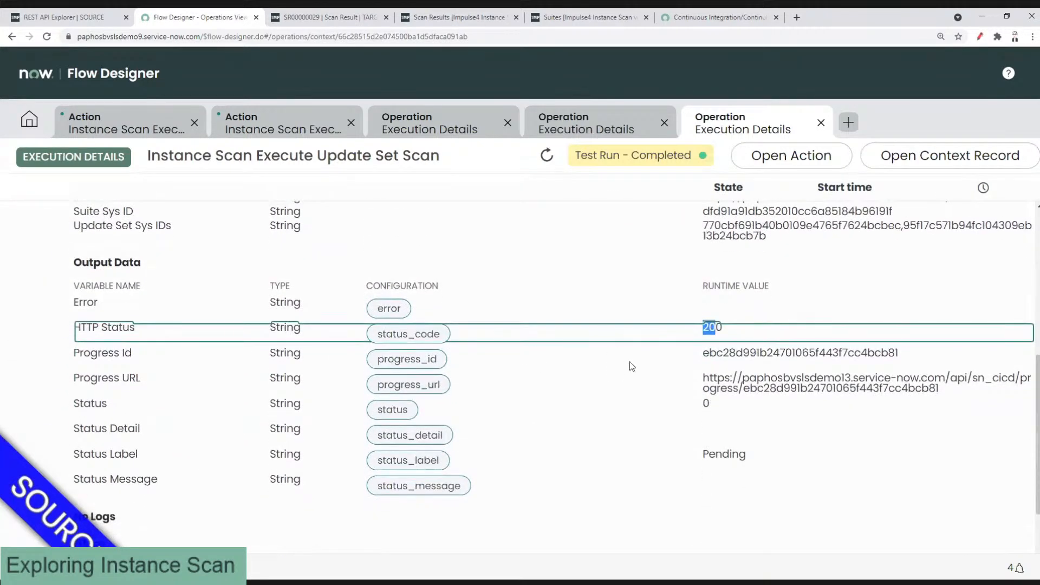
scroll(623, 370, down, 2)
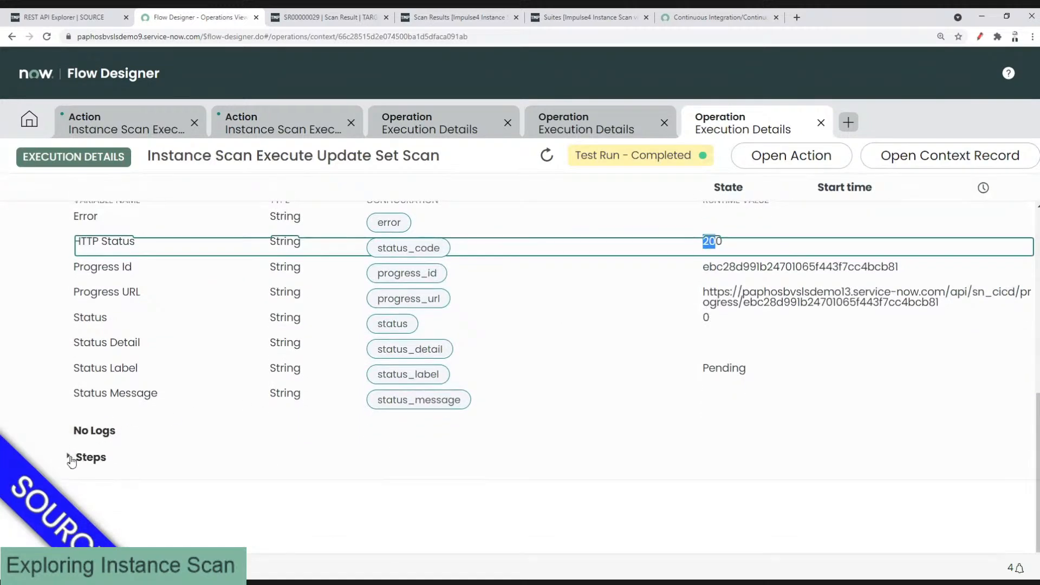
click(70, 458)
scroll(246, 393, down, 5)
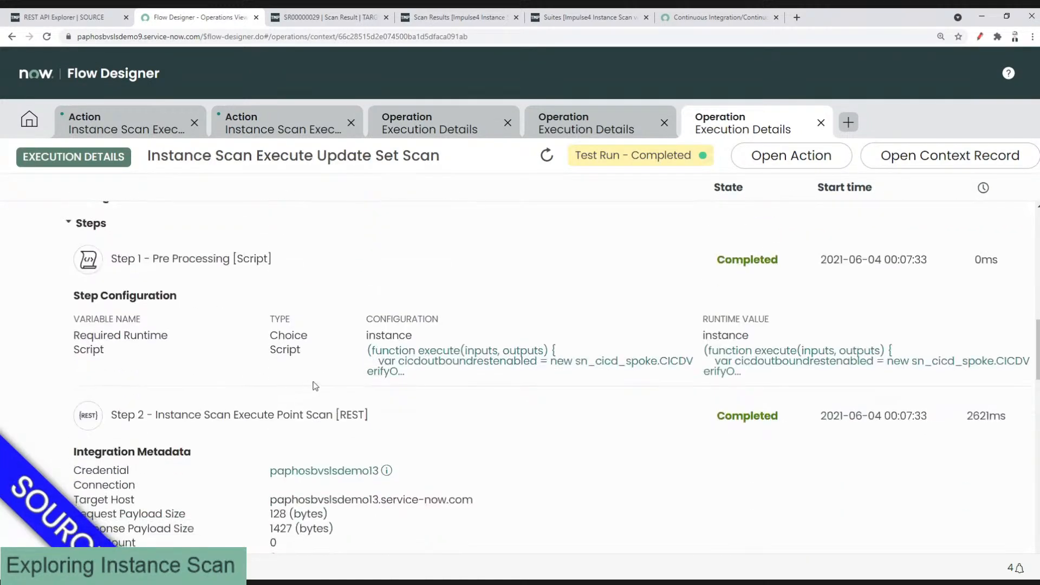
scroll(375, 380, down, 5)
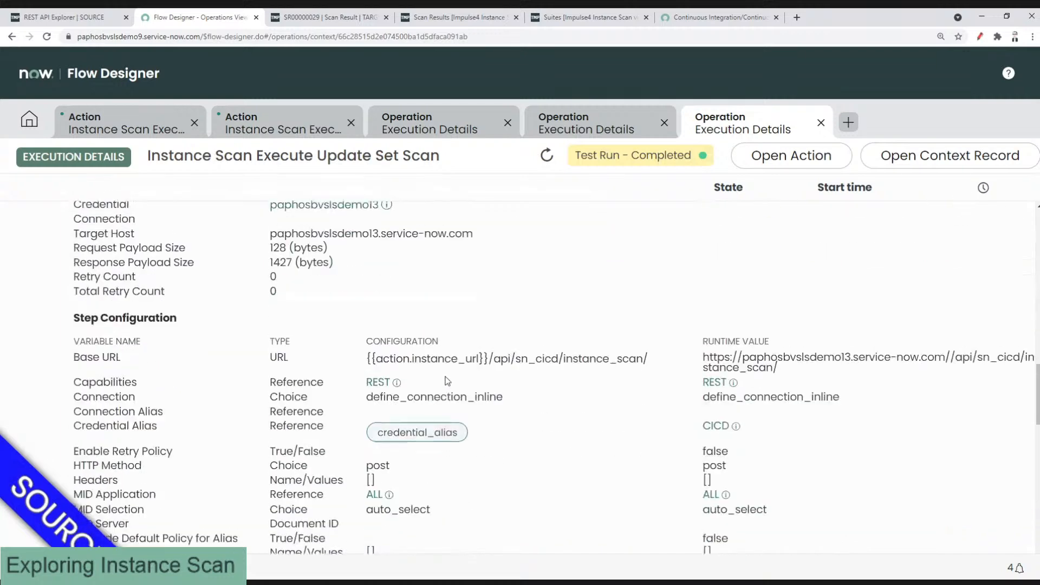
scroll(446, 376, down, 2)
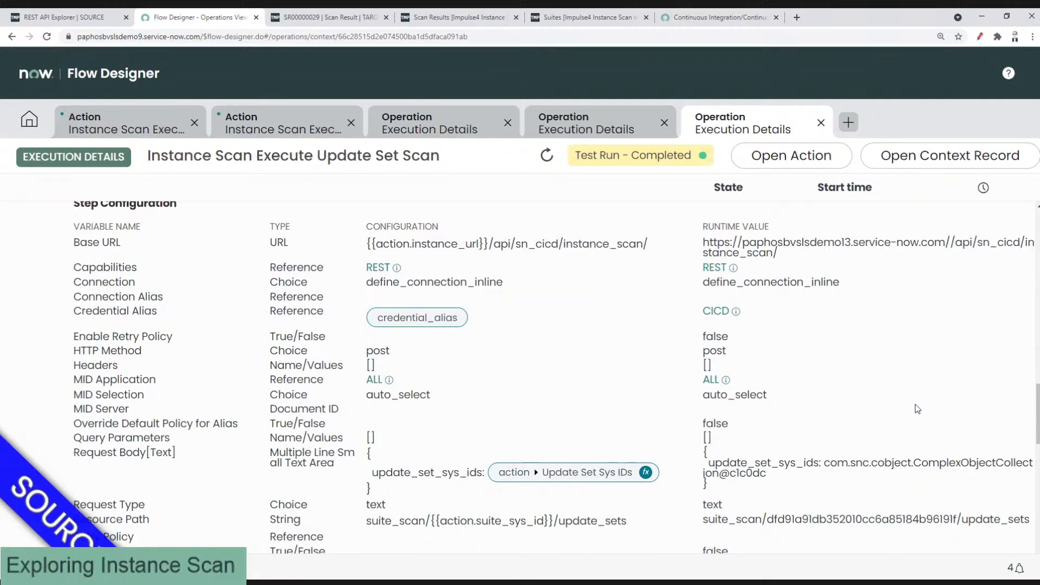
scroll(917, 409, down, 1)
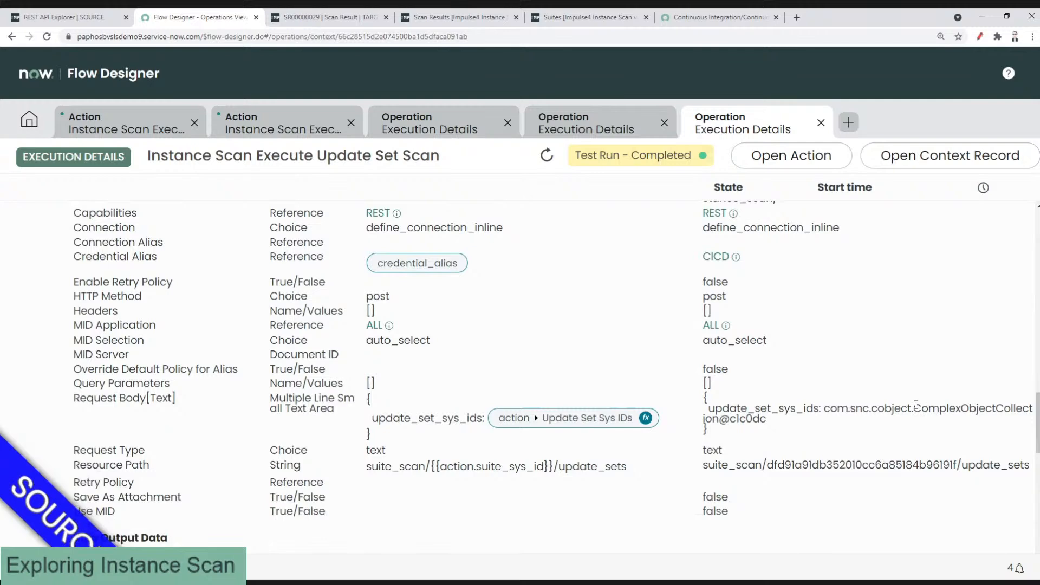
drag(1037, 424, 1037, 422)
drag(824, 415, 1018, 428)
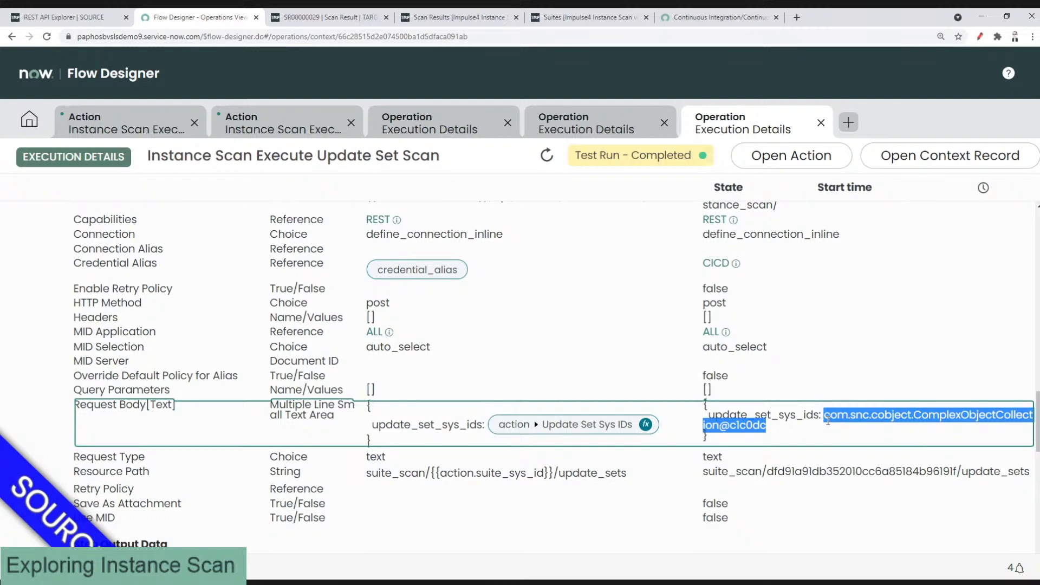
scroll(827, 420, down, 1)
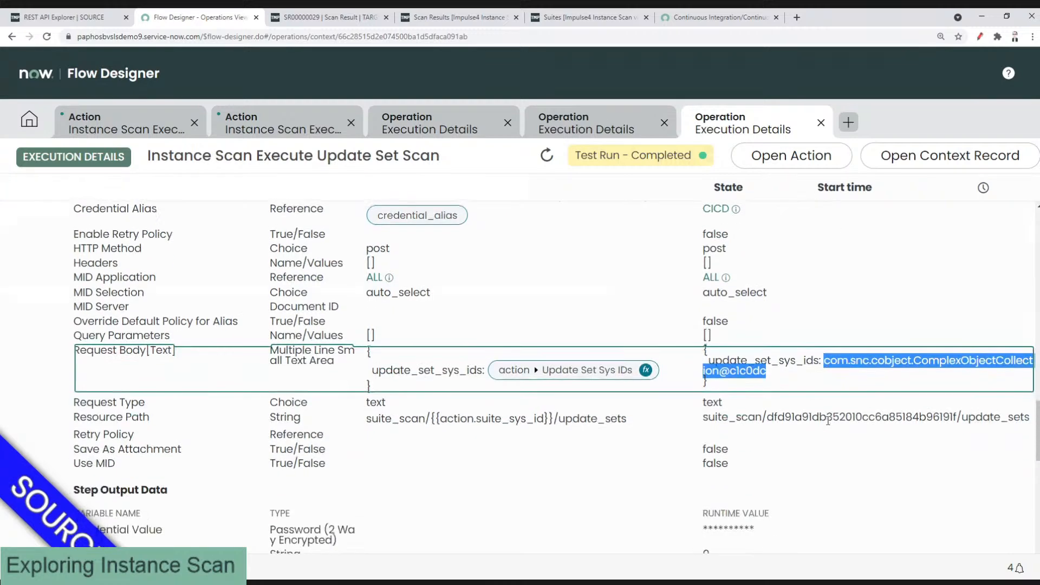
scroll(828, 421, down, 1)
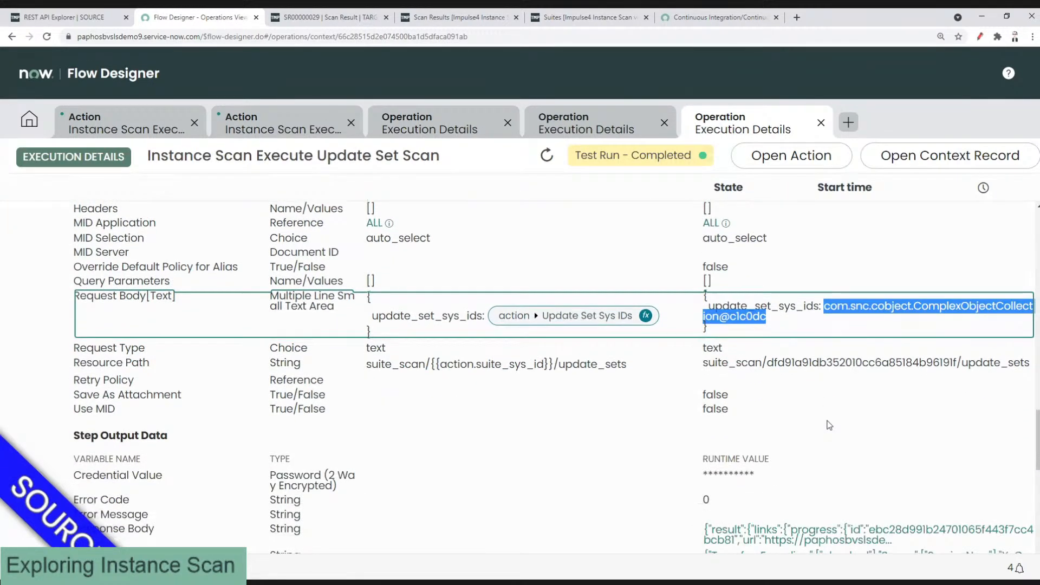
scroll(829, 425, down, 2)
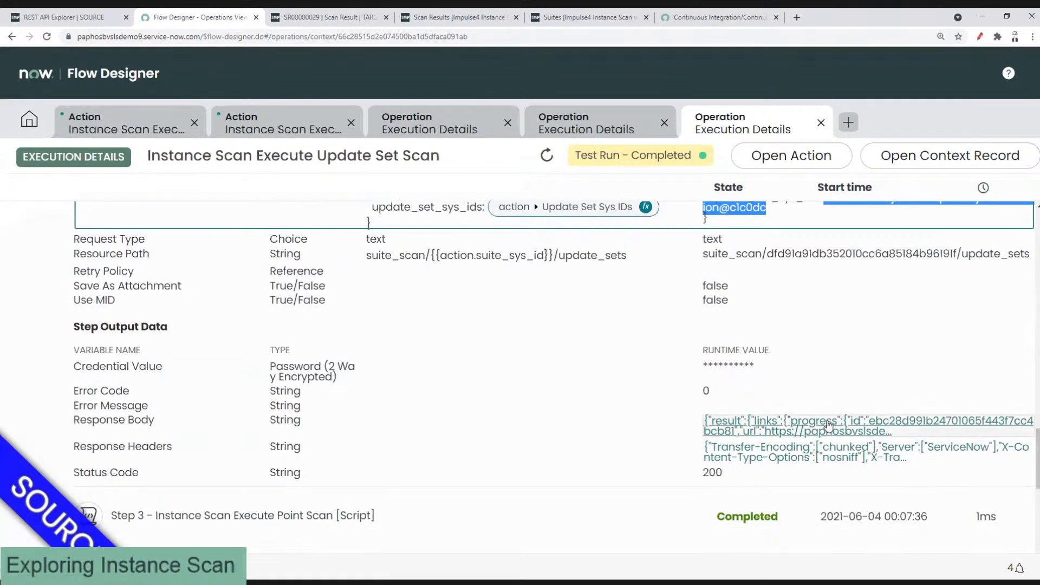
scroll(828, 423, down, 1)
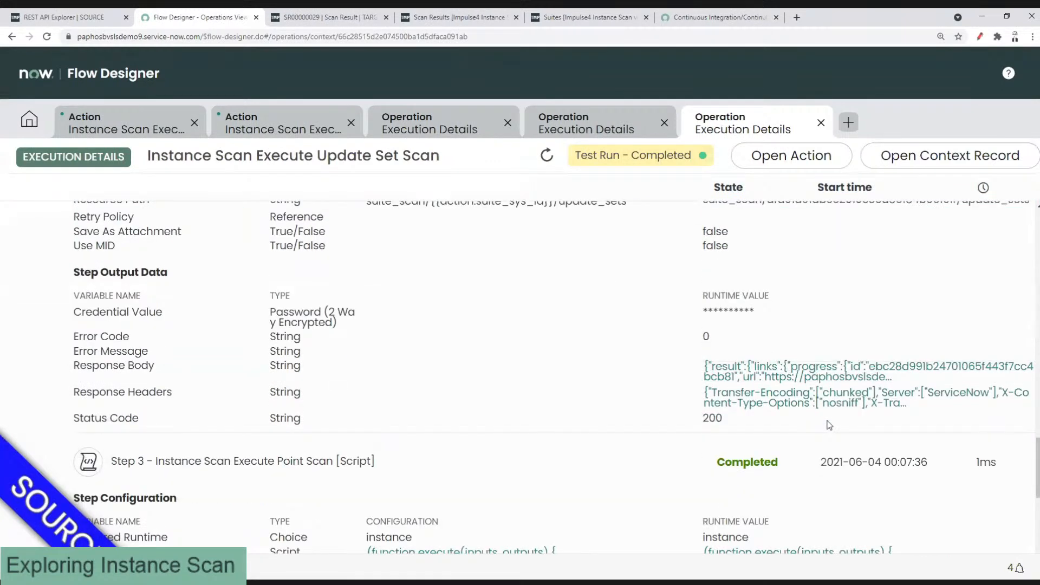
scroll(829, 425, up, 2)
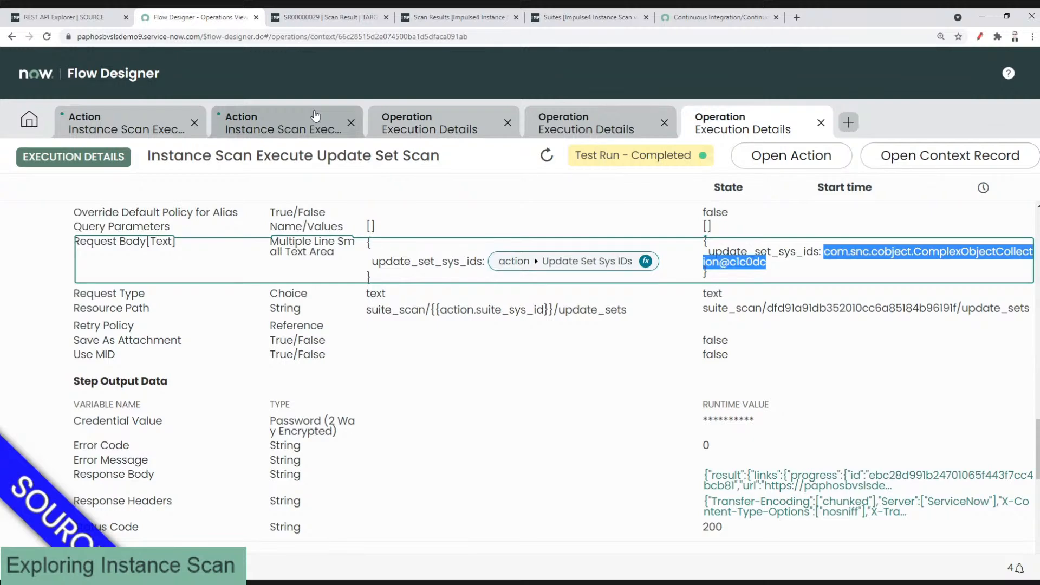
Step: Cancel the Test Action dialog, publish the Update Set Scan action, and return to Flow Designer home
click(315, 116)
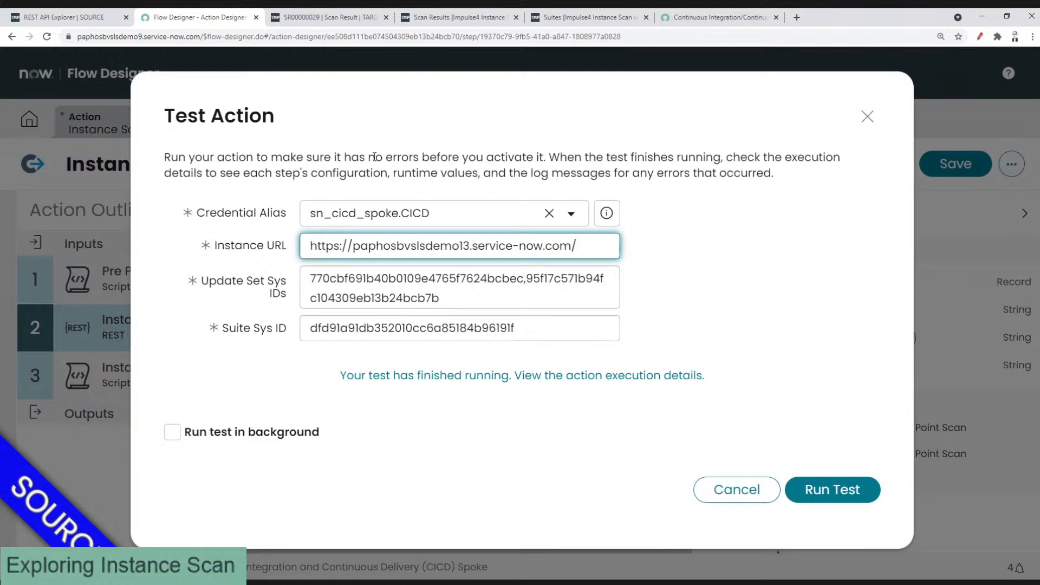
click(719, 490)
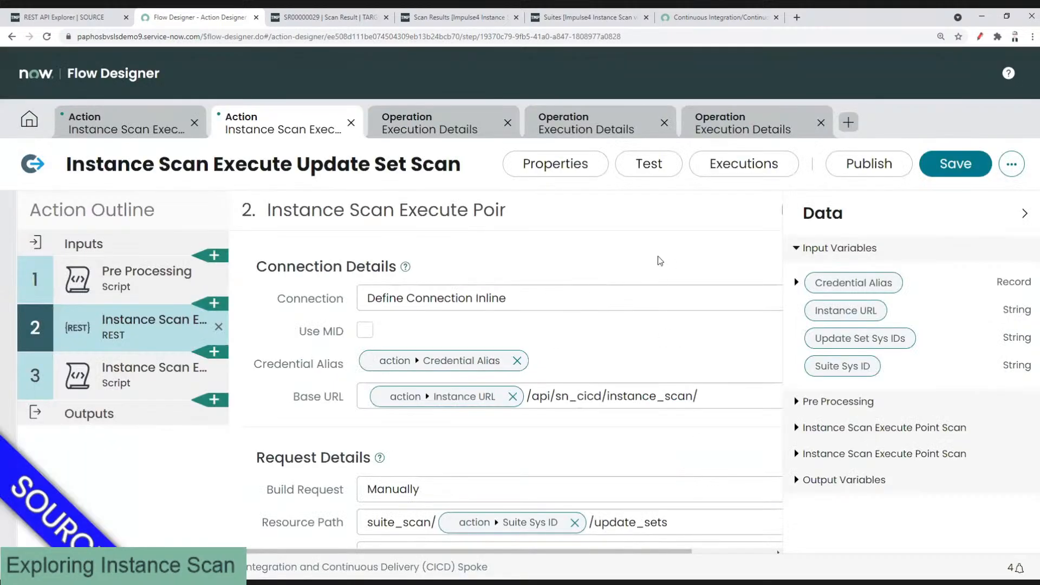
click(846, 173)
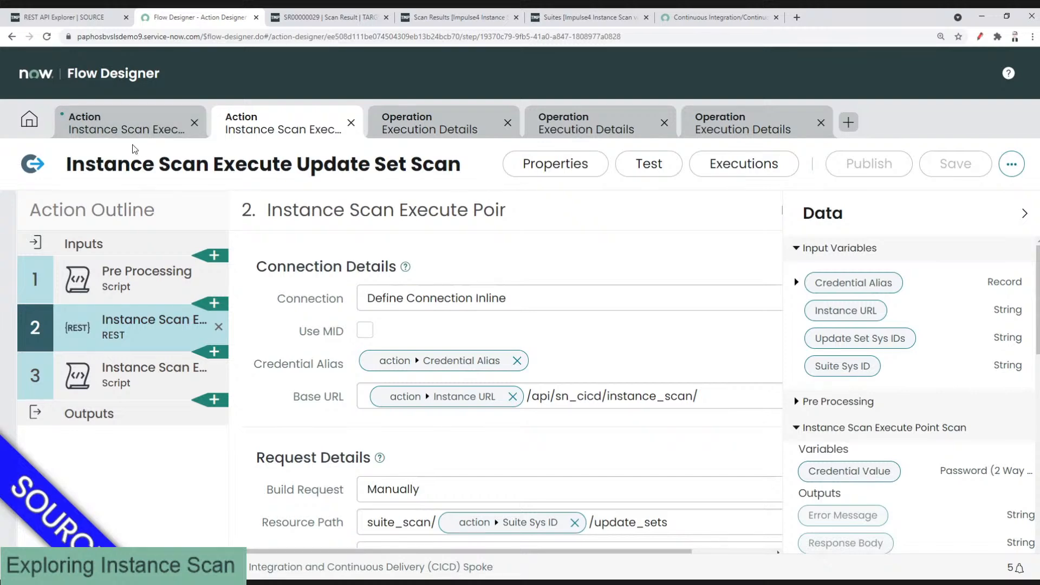
click(31, 121)
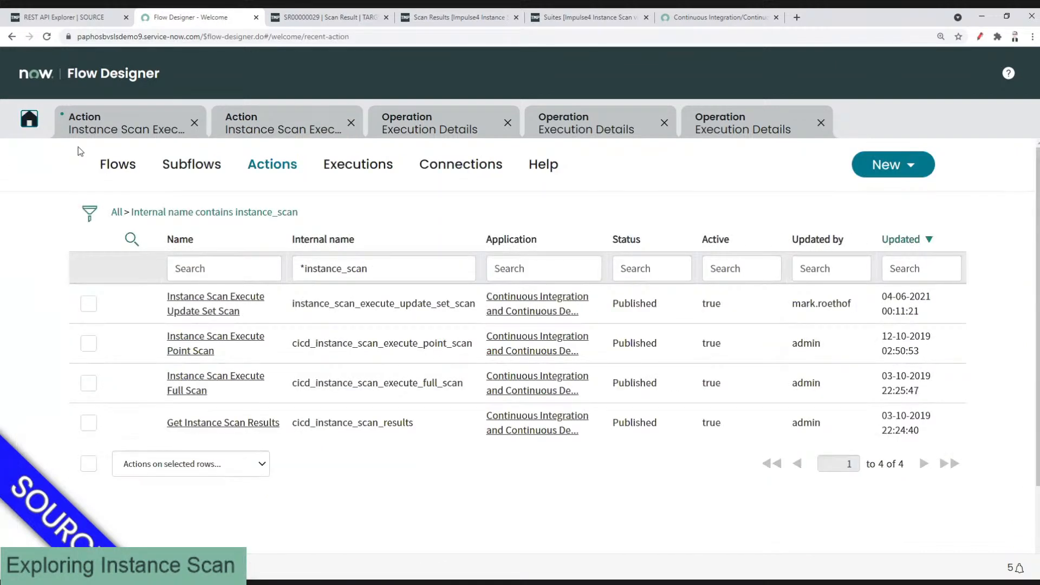
Step: Create a new flow named 'Trigger Update Set scan'
click(107, 163)
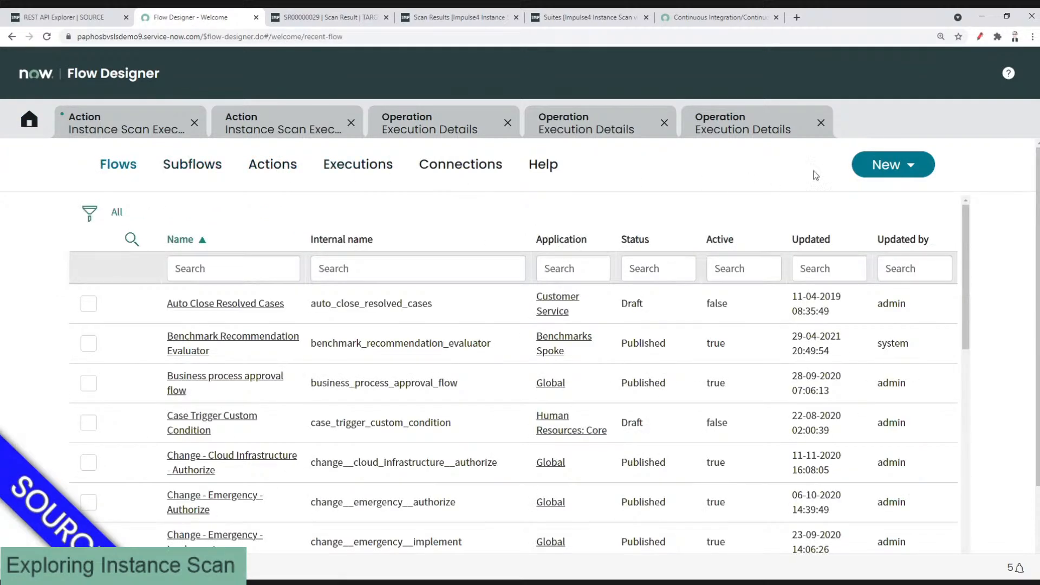
click(866, 171)
click(873, 194)
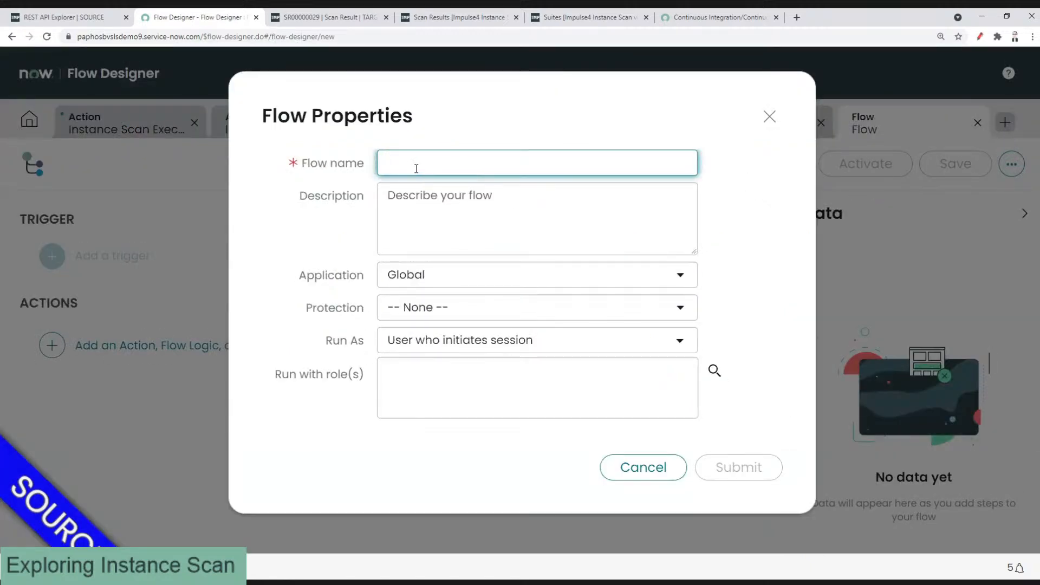
text(Trigger )
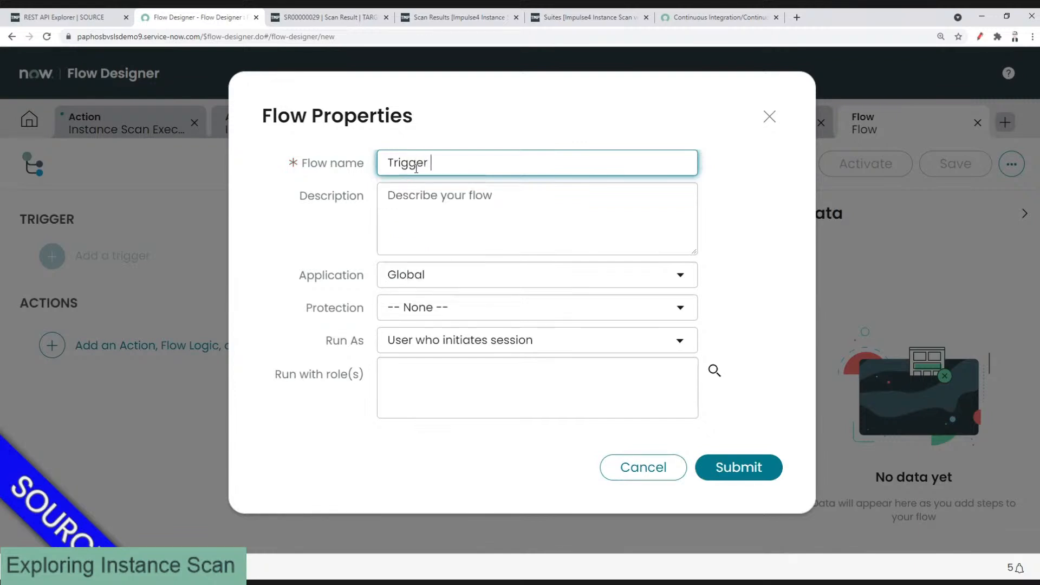
text(Update Set scan)
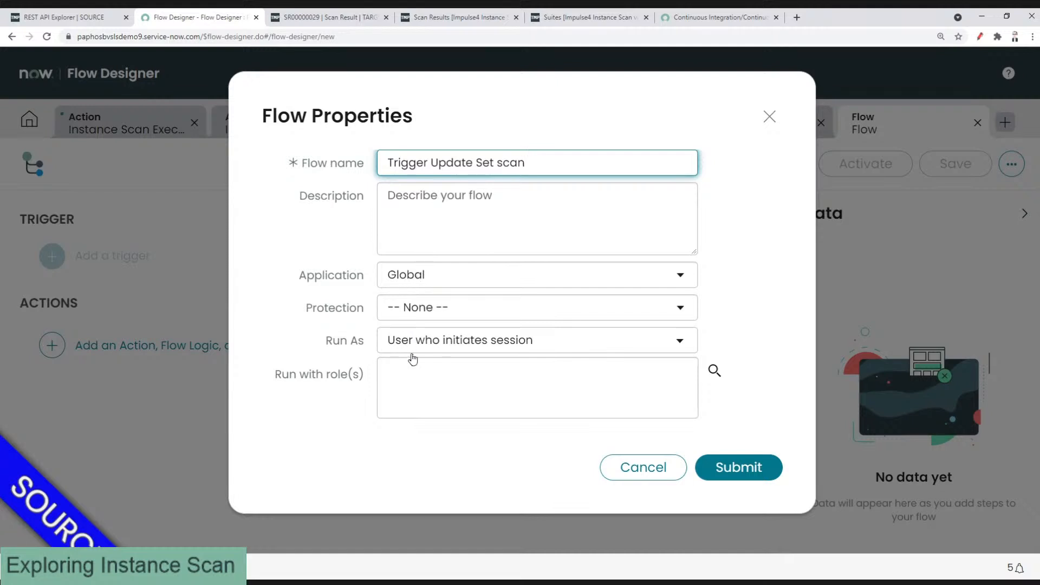
click(733, 467)
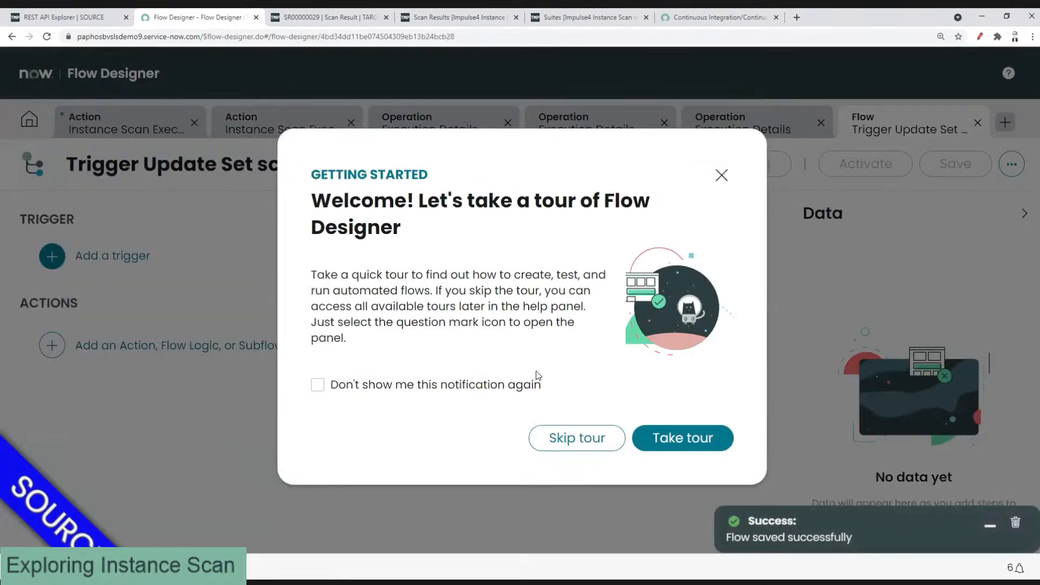
click(722, 175)
Step: Give the flow a Record Updated trigger, then show Favorites in the REST API Explorer tab
click(125, 261)
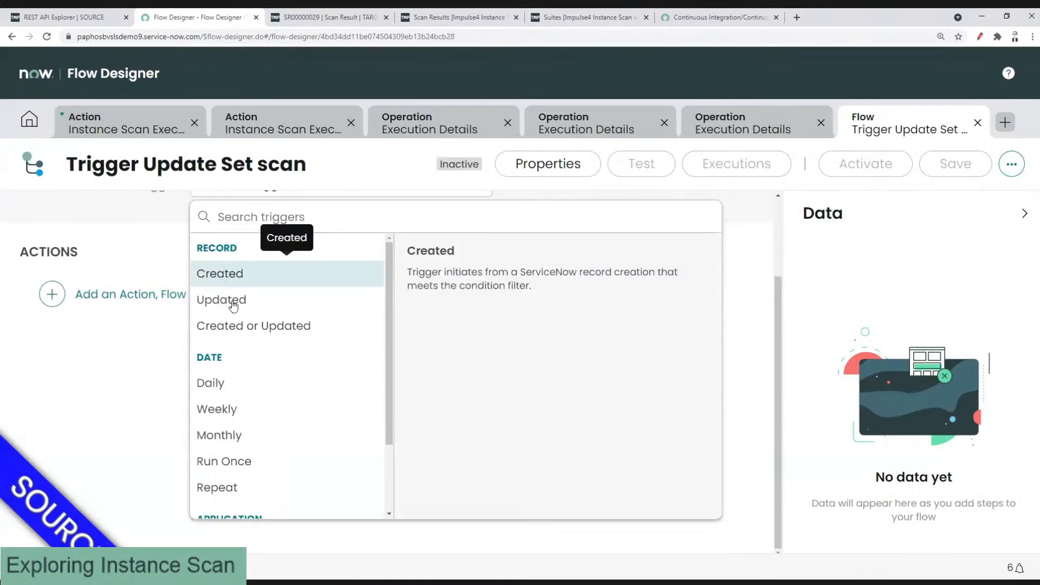
click(233, 305)
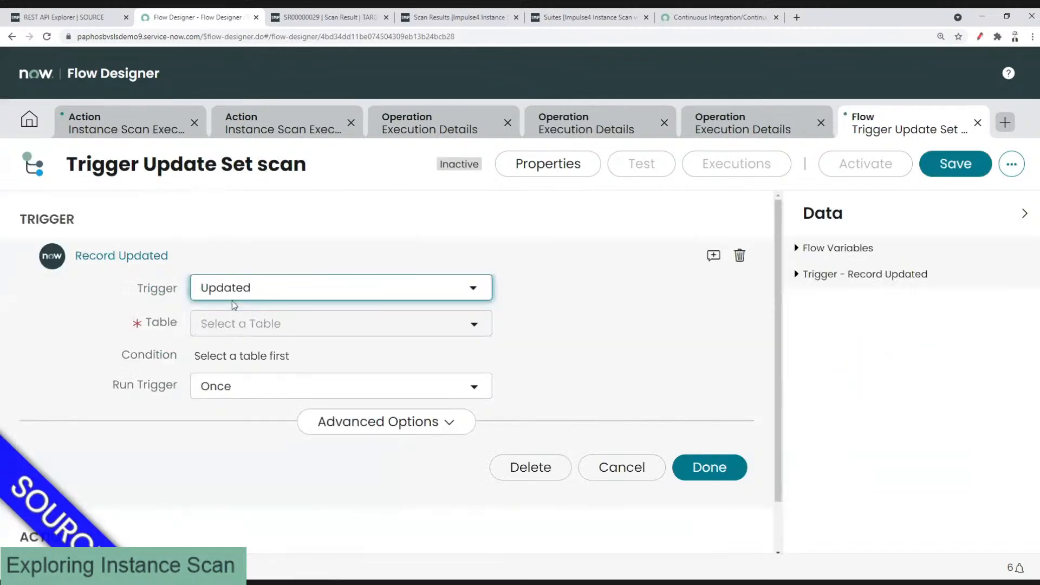
click(76, 19)
click(115, 151)
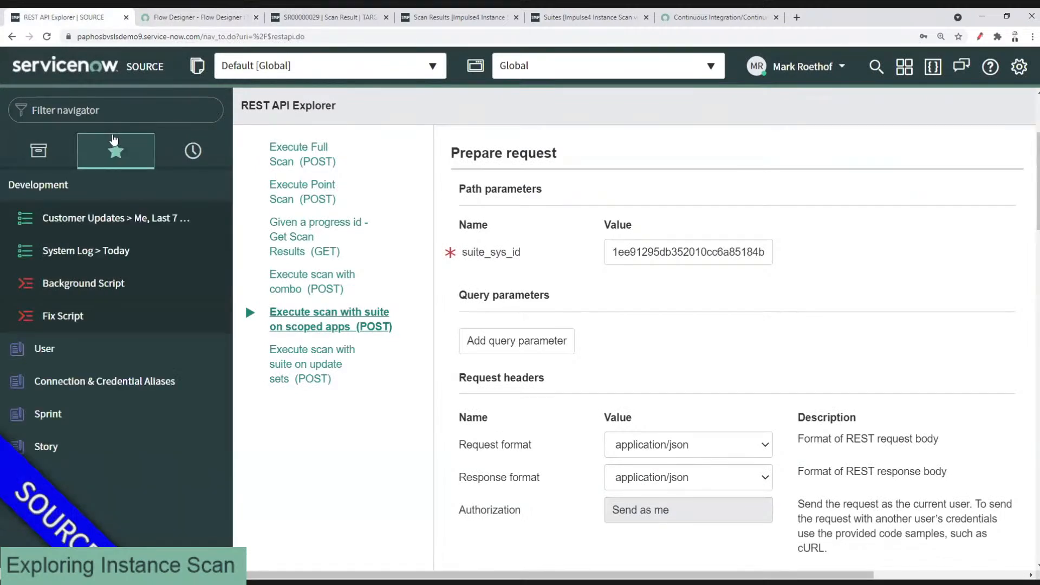
Step: Open the Live Coding Happy Hour (June 3rd) story, assigned to ServiceNow DevOps, from the Story favourite
click(74, 444)
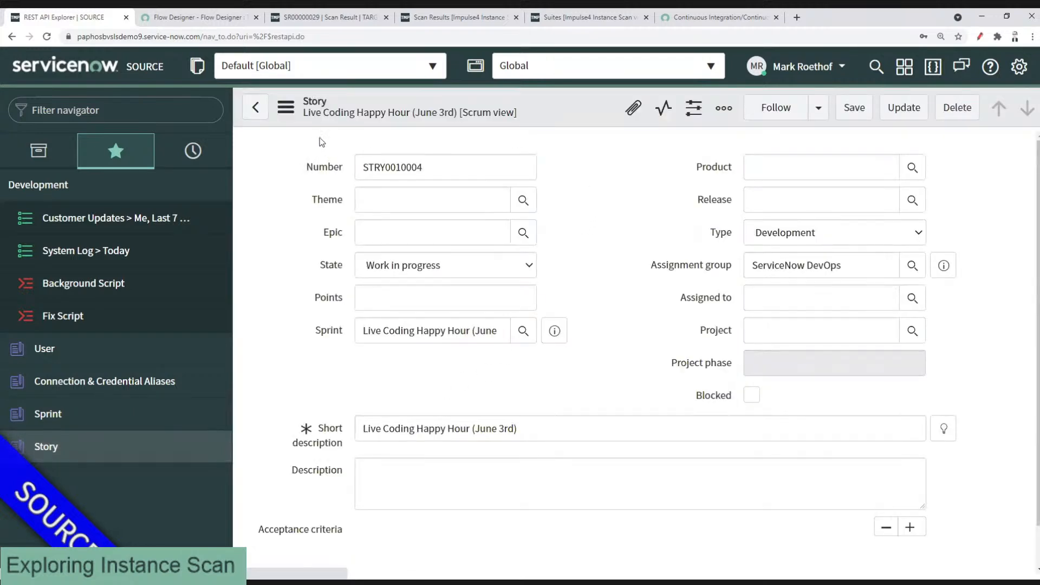
triple_click(816, 266)
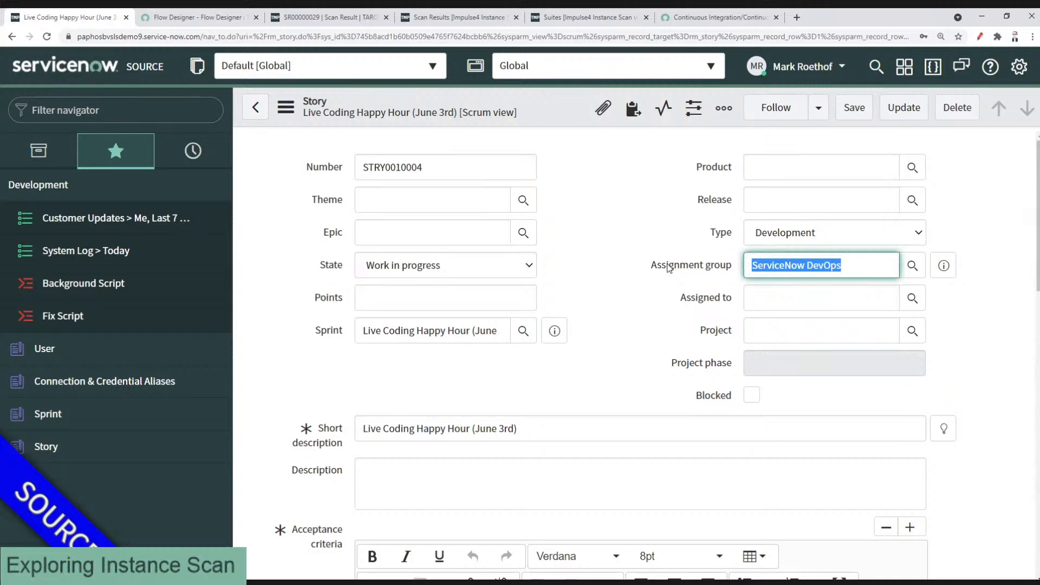
click(631, 249)
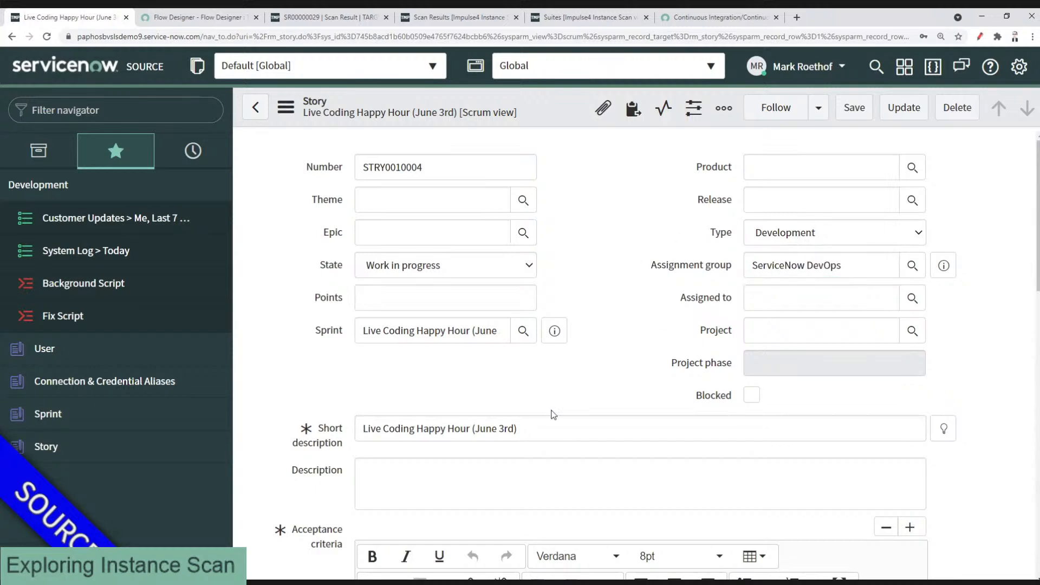
Step: Change the story State to Ready for testing, then back to Work in progress
click(419, 273)
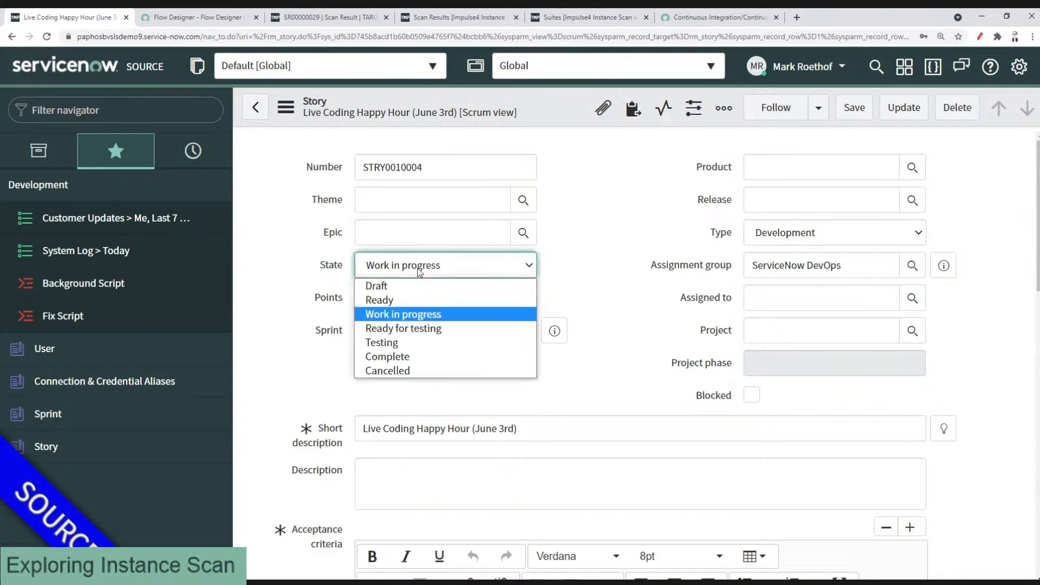
click(412, 329)
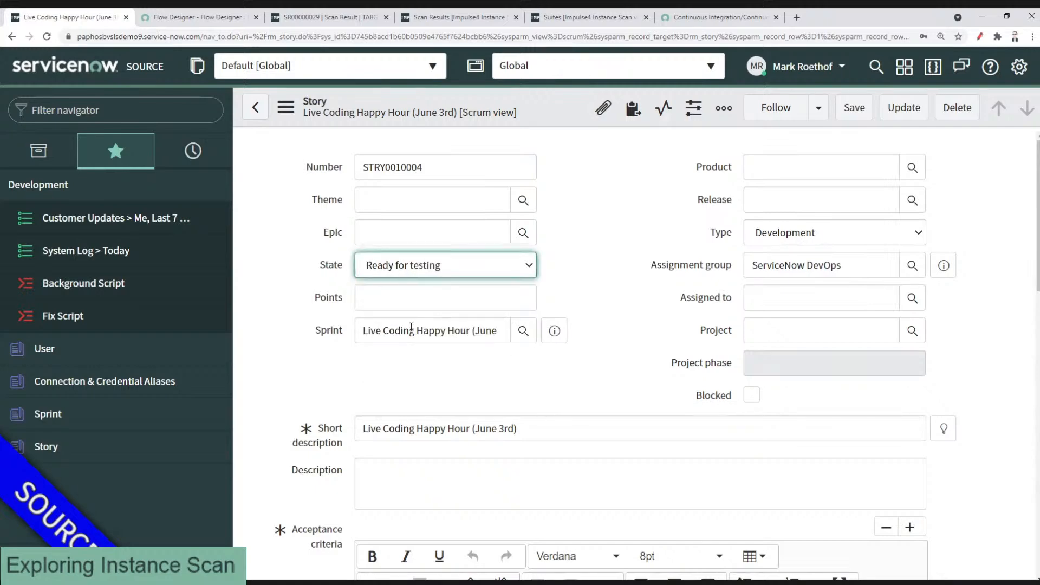
click(392, 272)
click(385, 314)
scroll(313, 336, down, 2)
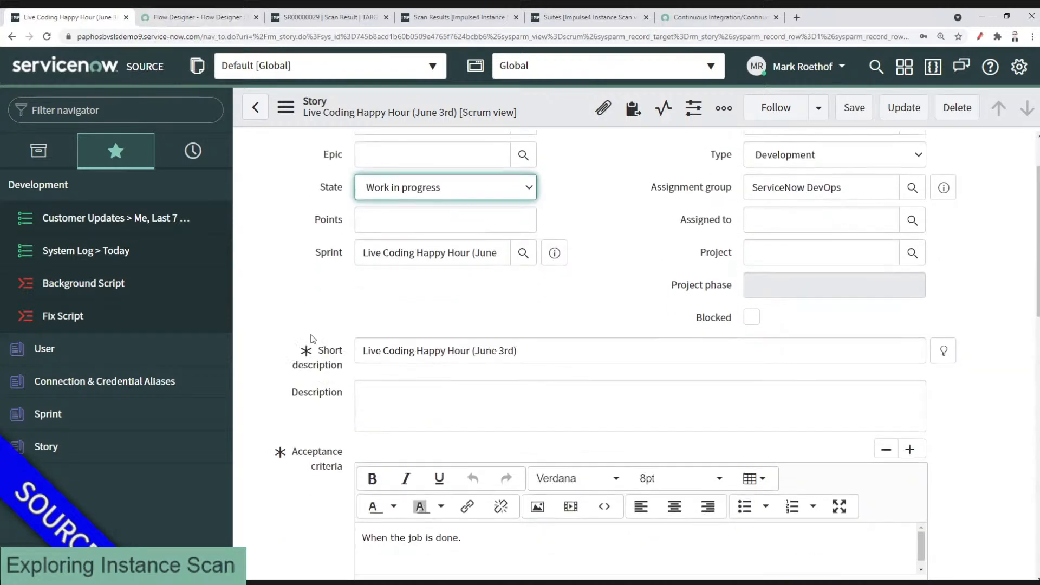
scroll(293, 308, down, 2)
scroll(292, 307, up, 4)
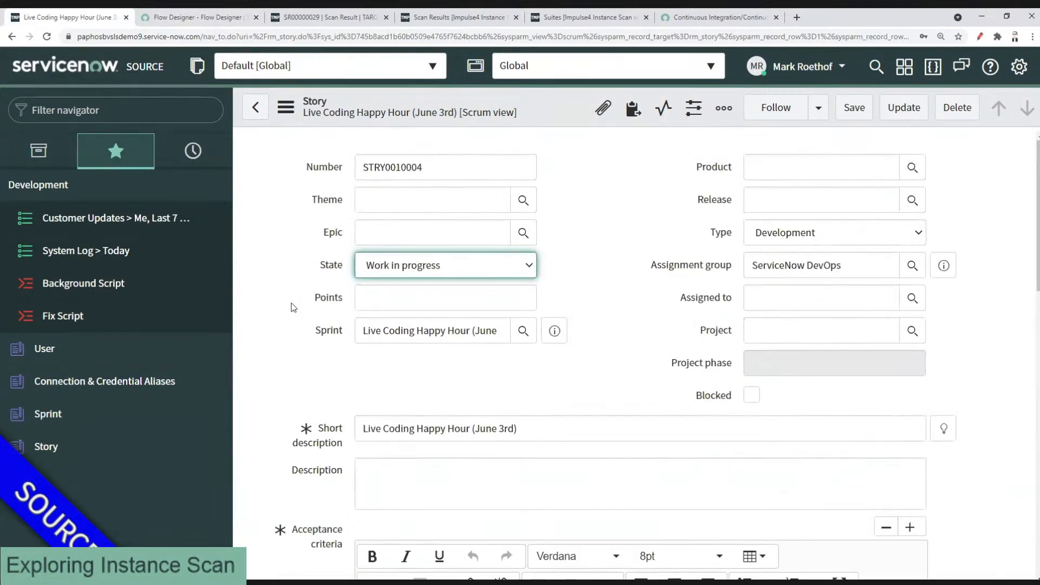
click(441, 482)
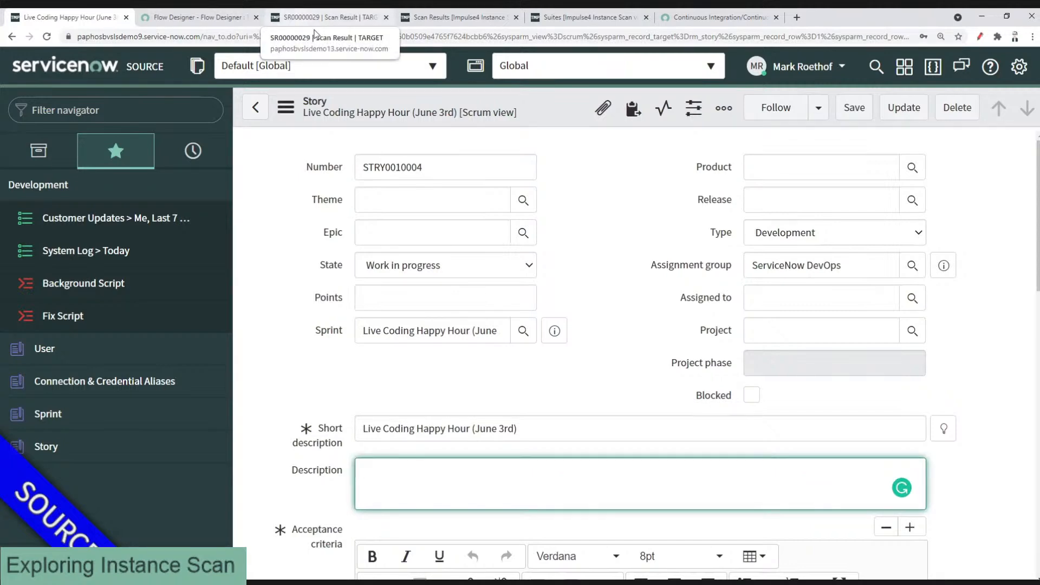
Step: Copy the sys_id of the I4IS - Configuration [RQ-20210617] update set
click(301, 19)
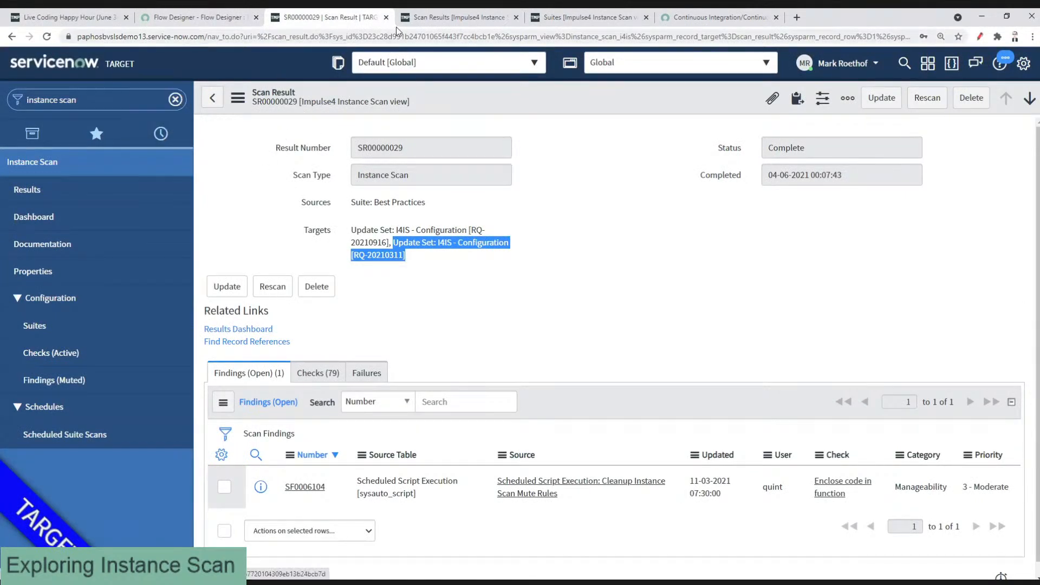
click(158, 133)
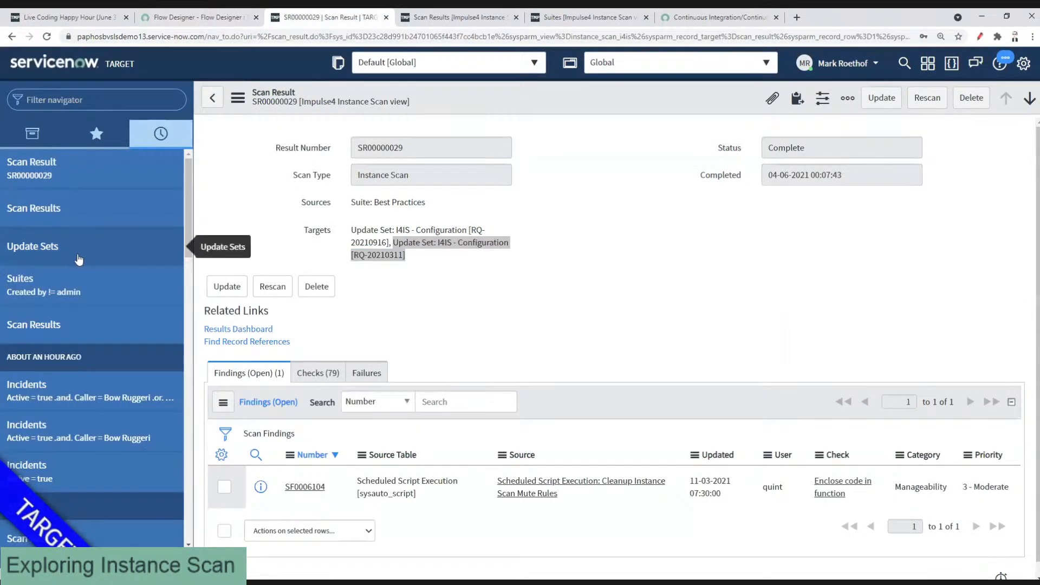
click(74, 254)
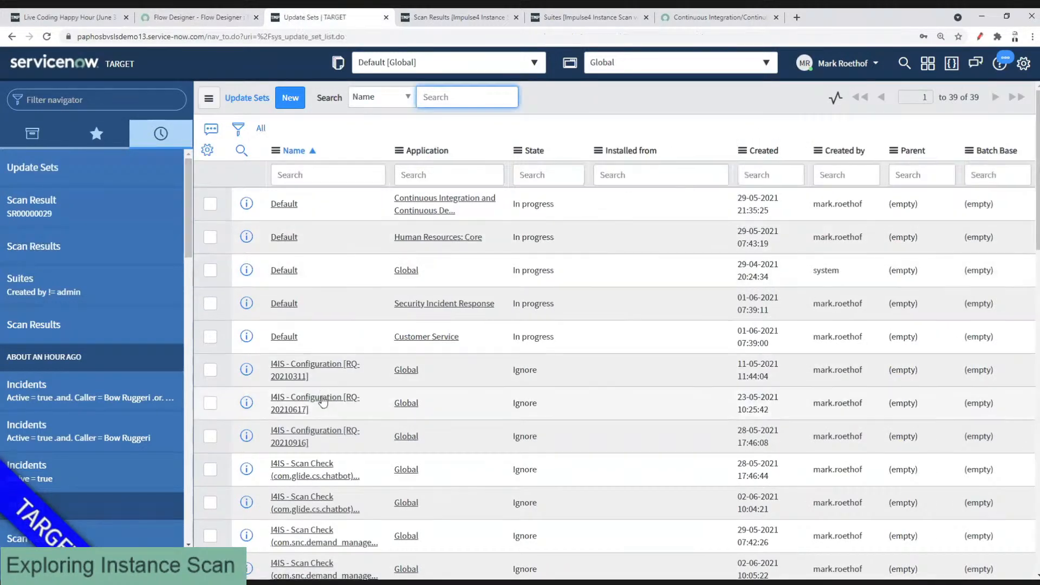
right_click(328, 411)
click(349, 473)
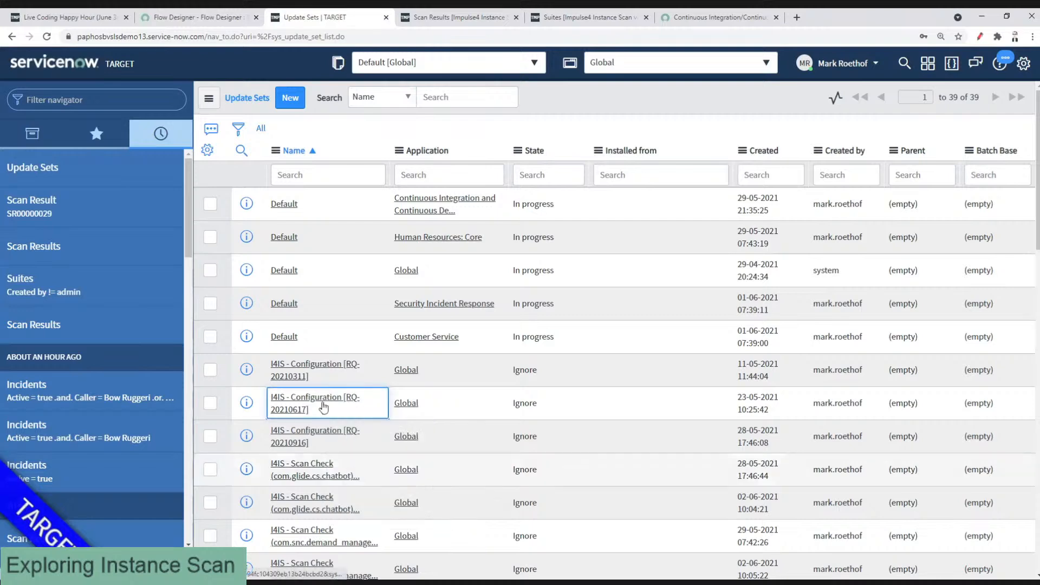
Step: Paste the update set sys_id into the story Description and save the story
click(164, 15)
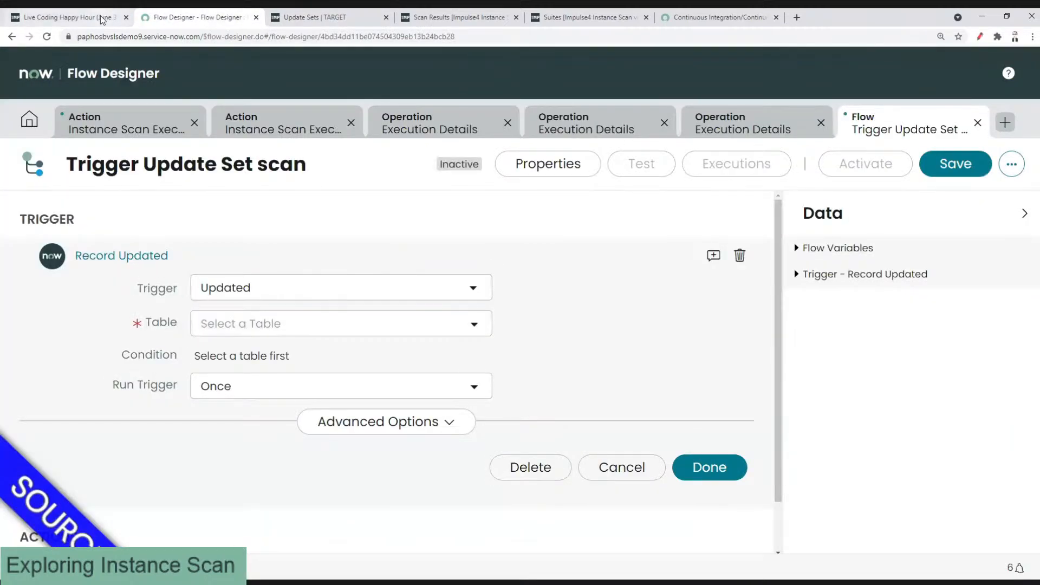
click(100, 15)
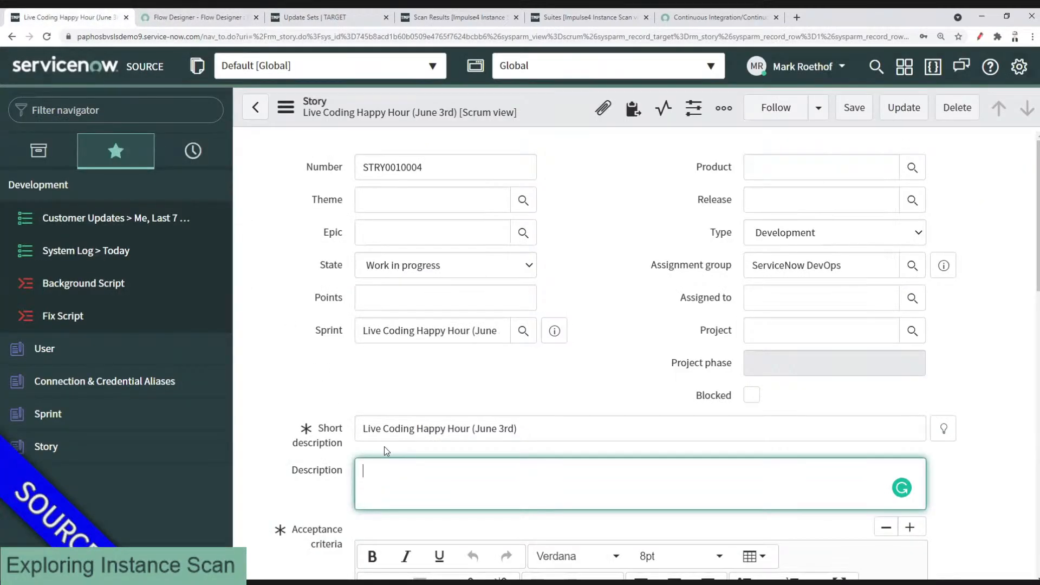
key(ctrl+v)
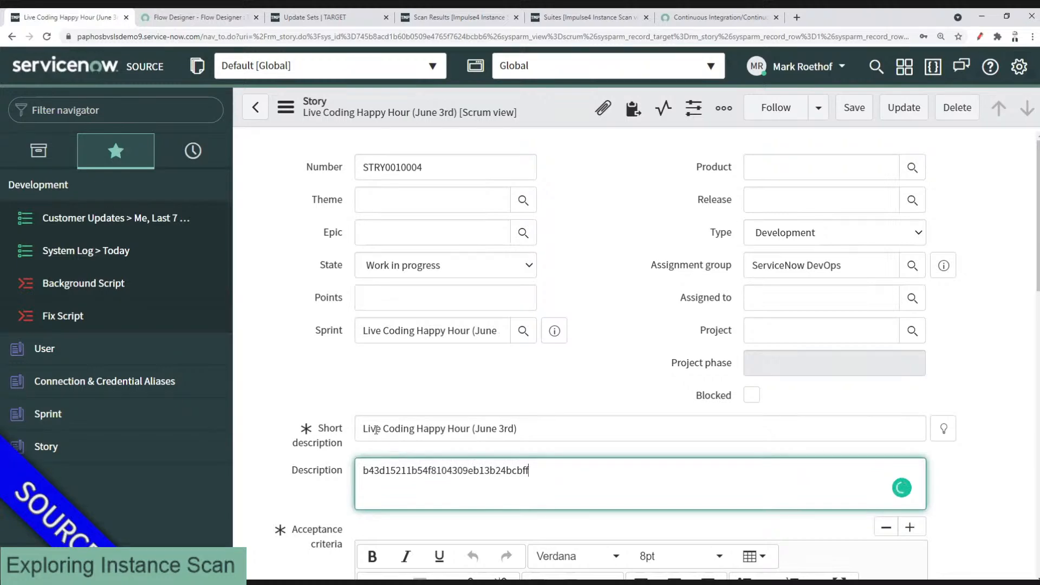
right_click(537, 108)
click(561, 119)
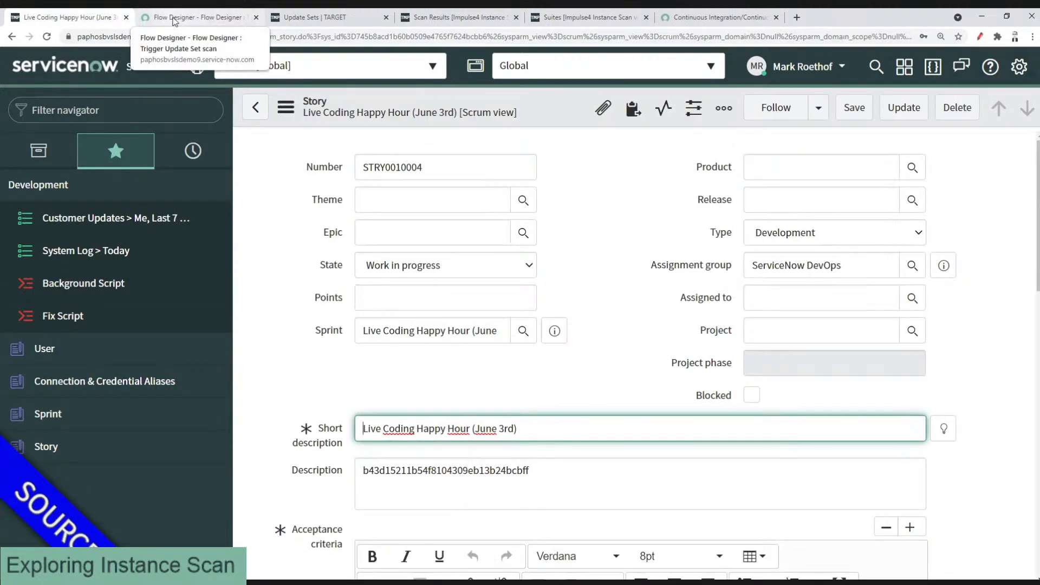
click(173, 21)
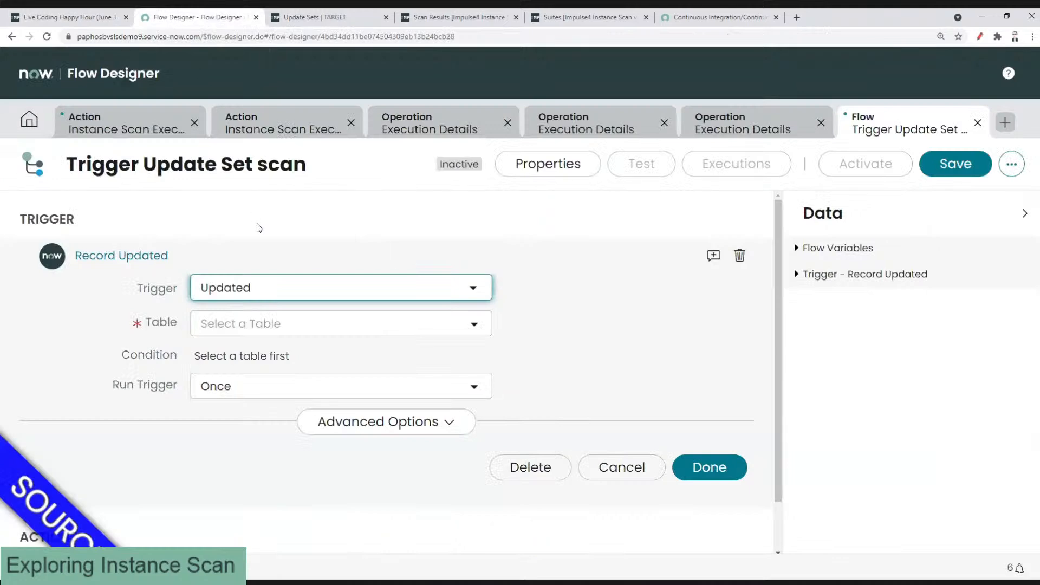
Step: Set the trigger table to Story (rm_story) with condition Assignment group is ServiceNow DevOps
click(245, 327)
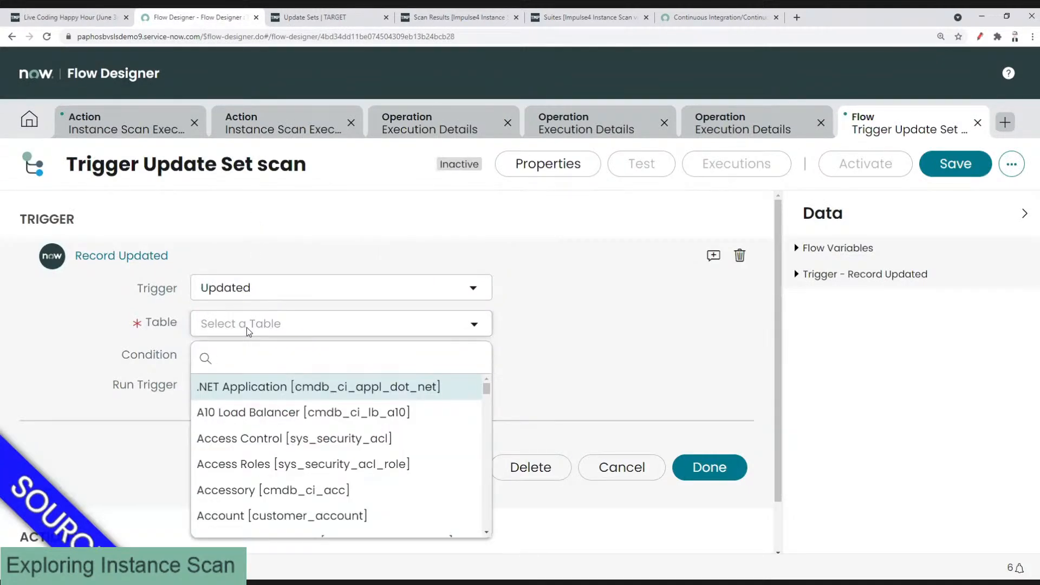
text(rm_story)
key(Return)
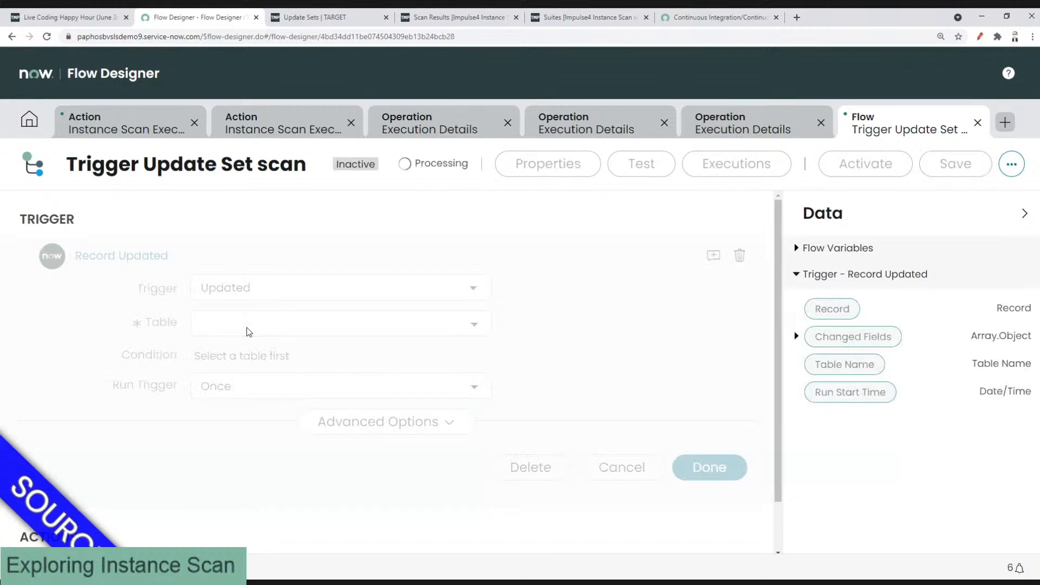
click(232, 355)
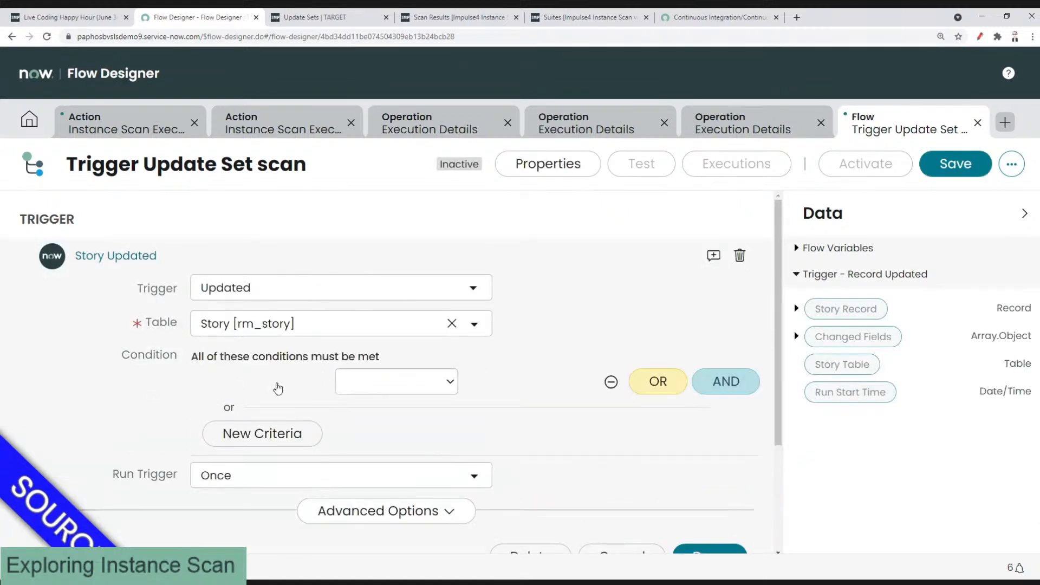
click(271, 385)
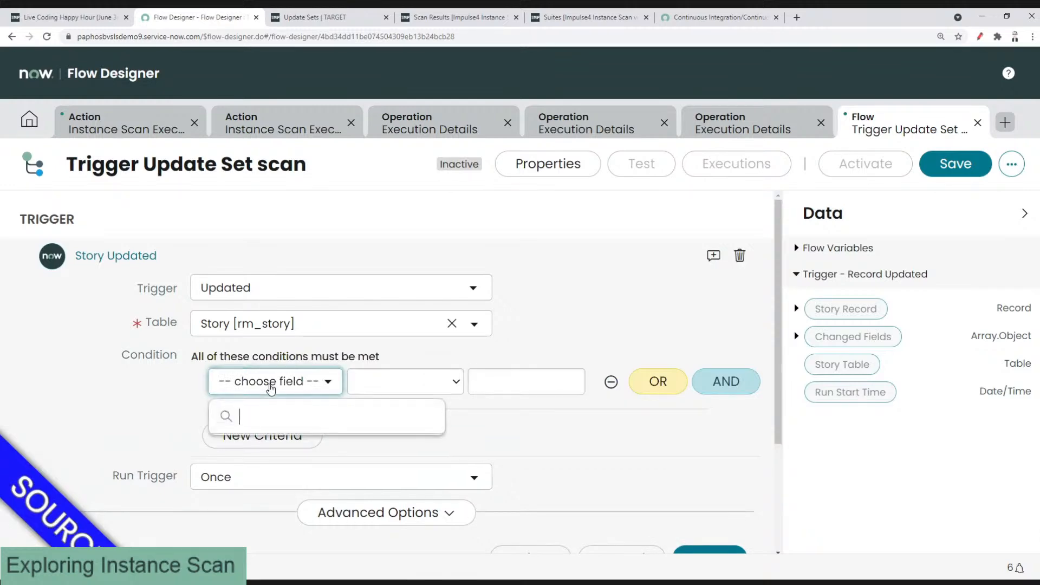
text(assign)
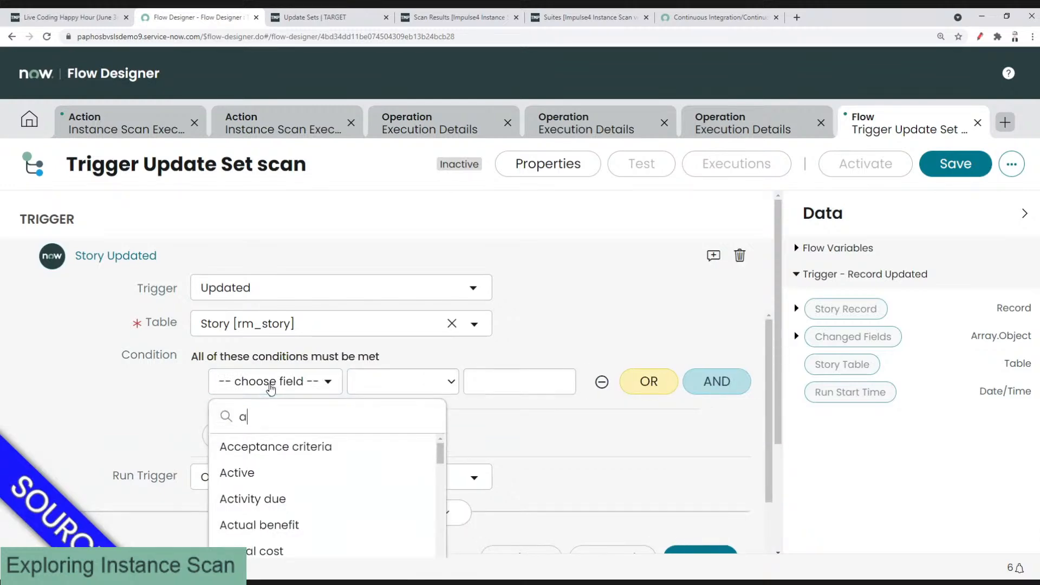
key(Down)
key(Down)
key(Down)
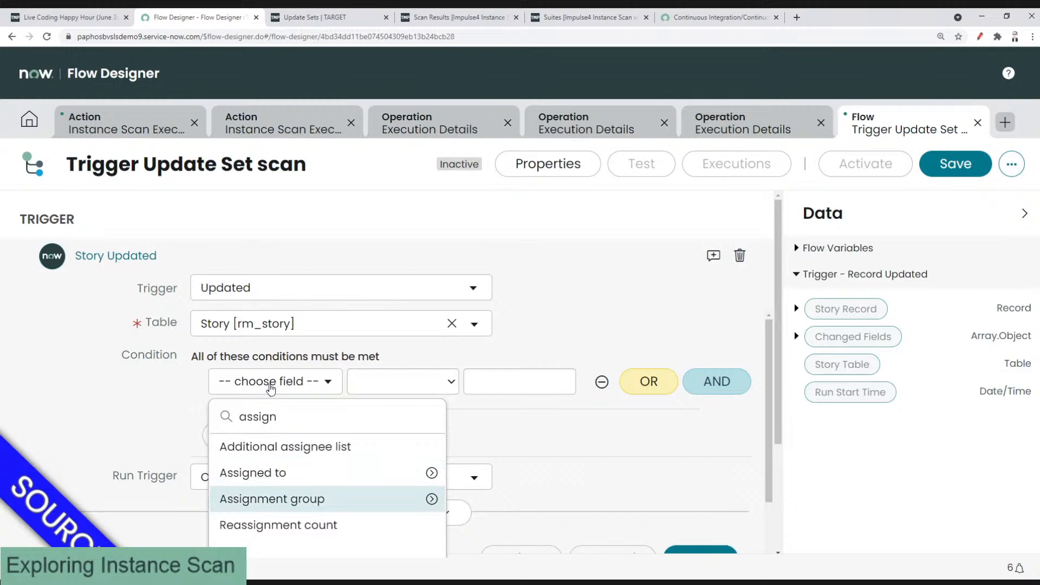
key(Return)
click(507, 383)
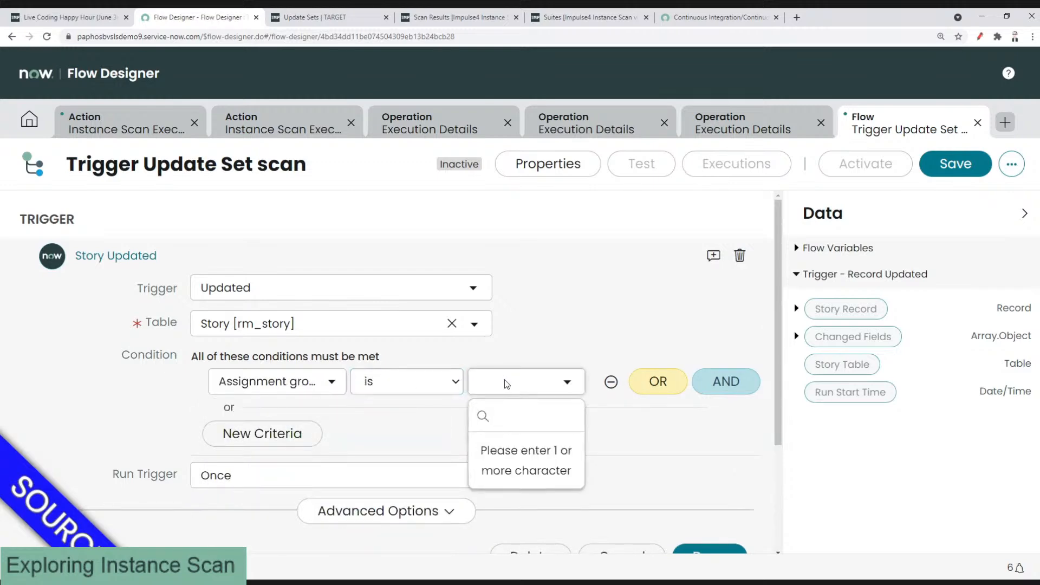
text(servicenow d)
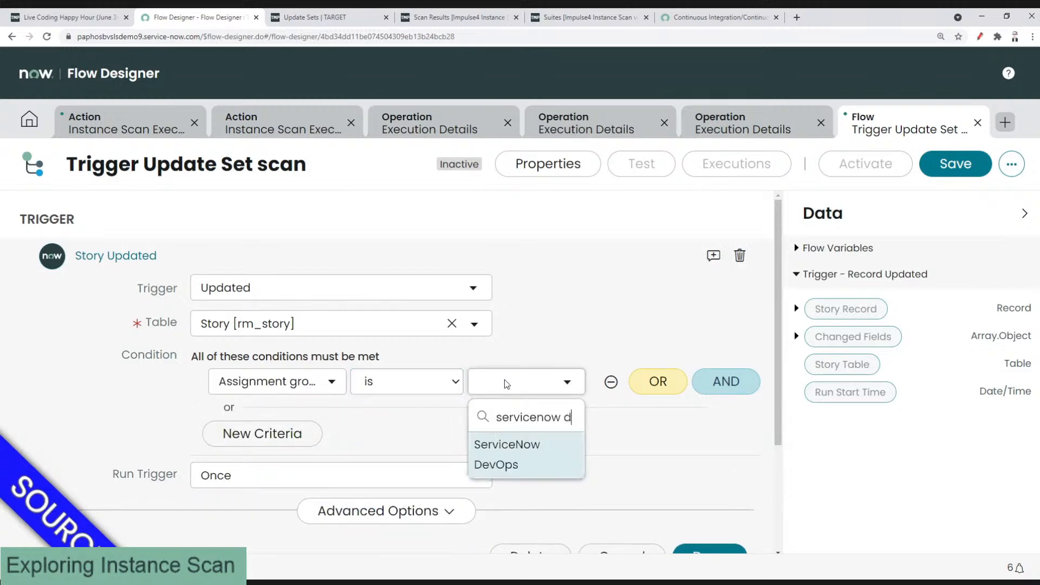
key(Return)
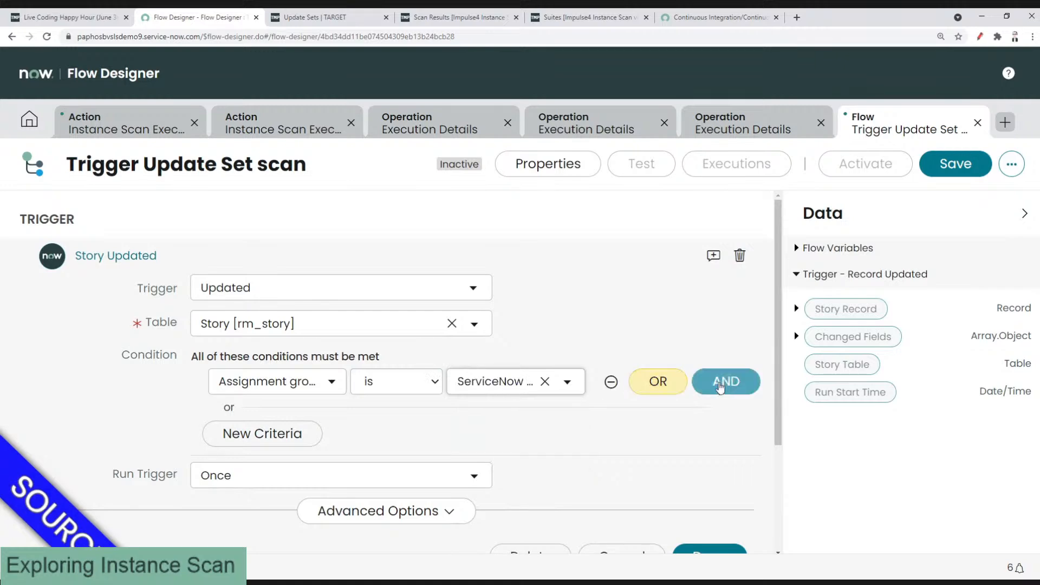
Step: Add an AND condition requiring Type is Development
click(720, 382)
click(238, 414)
text(tyep)
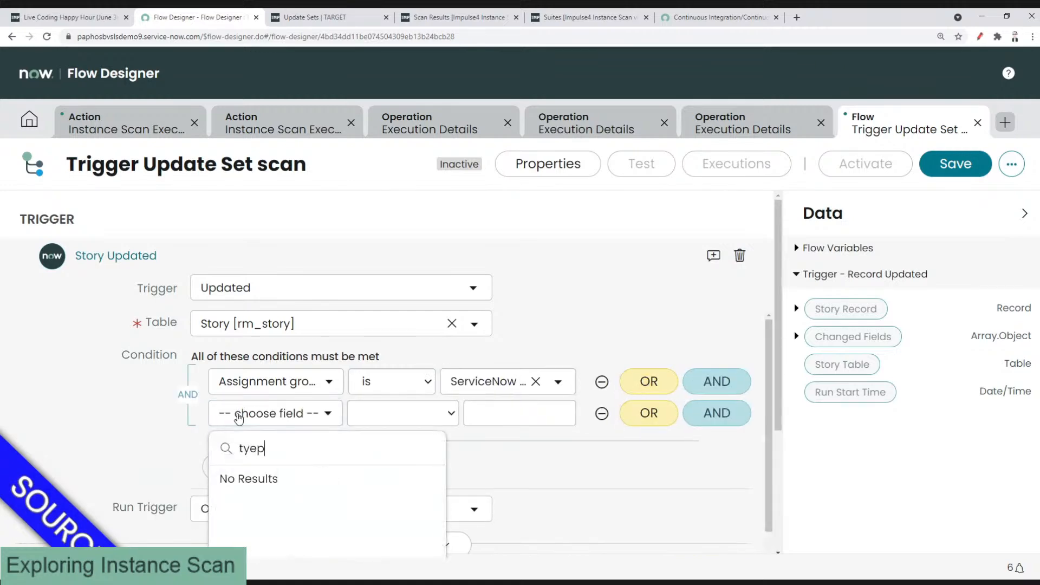
key(BackSpace)
key(BackSpace)
text(pe)
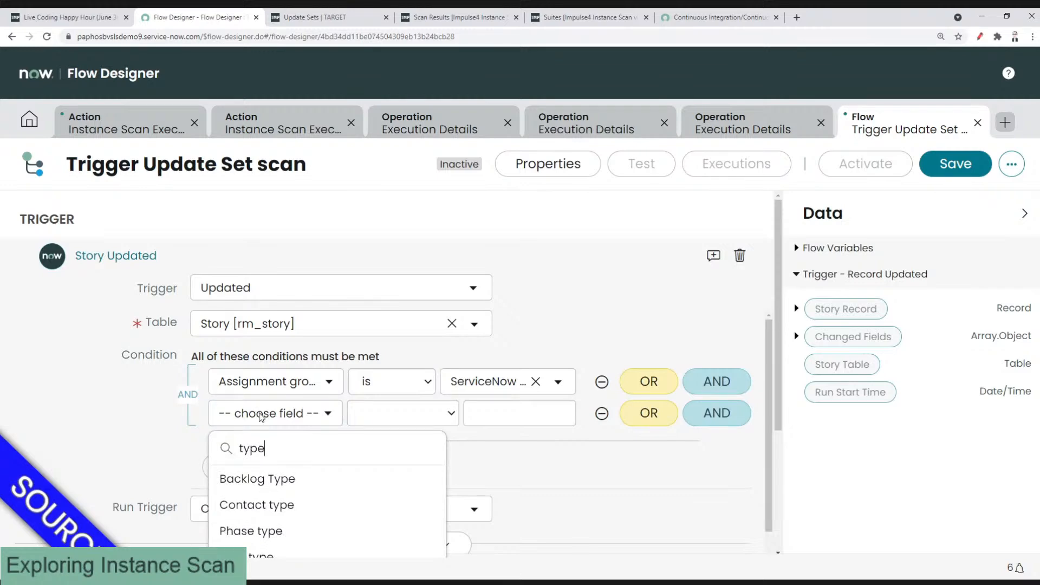
key(Down)
key(Down)
key(Down)
key(Down)
key(Down)
key(Return)
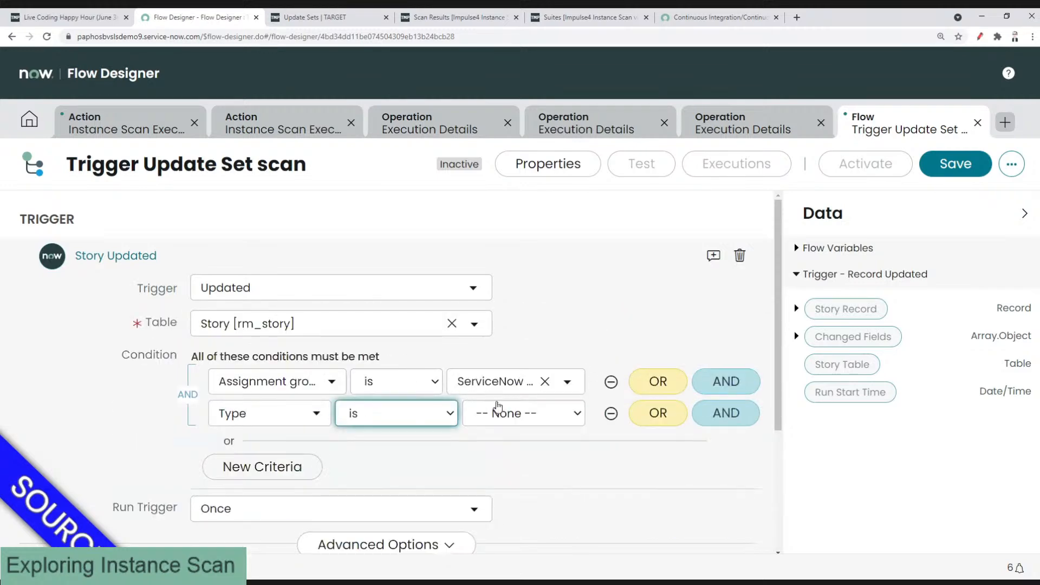
click(496, 415)
click(503, 454)
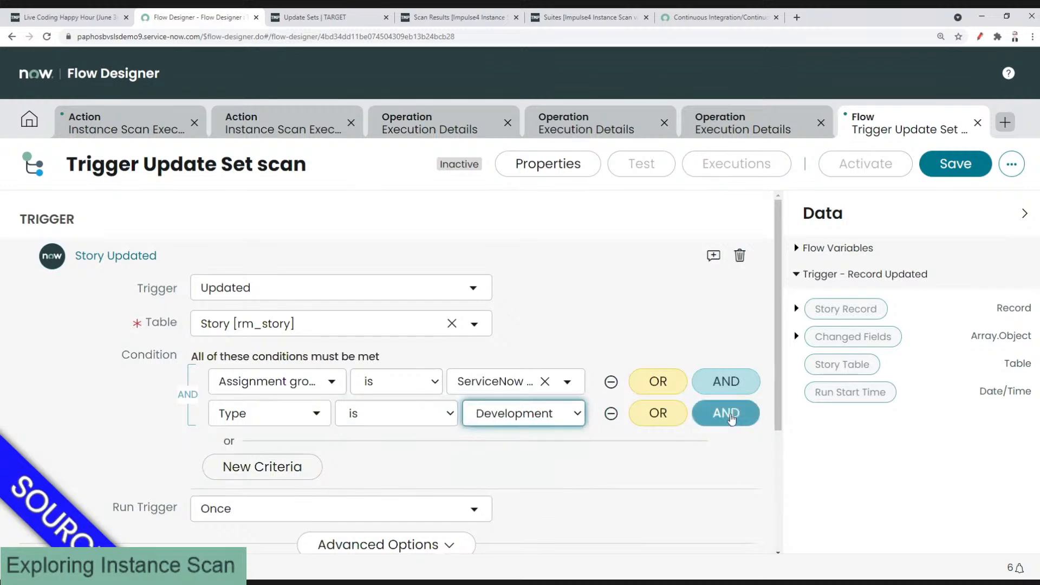
Step: Add an AND condition State changes to Ready for testing, keep Run Trigger Once, and finish
click(749, 414)
click(280, 449)
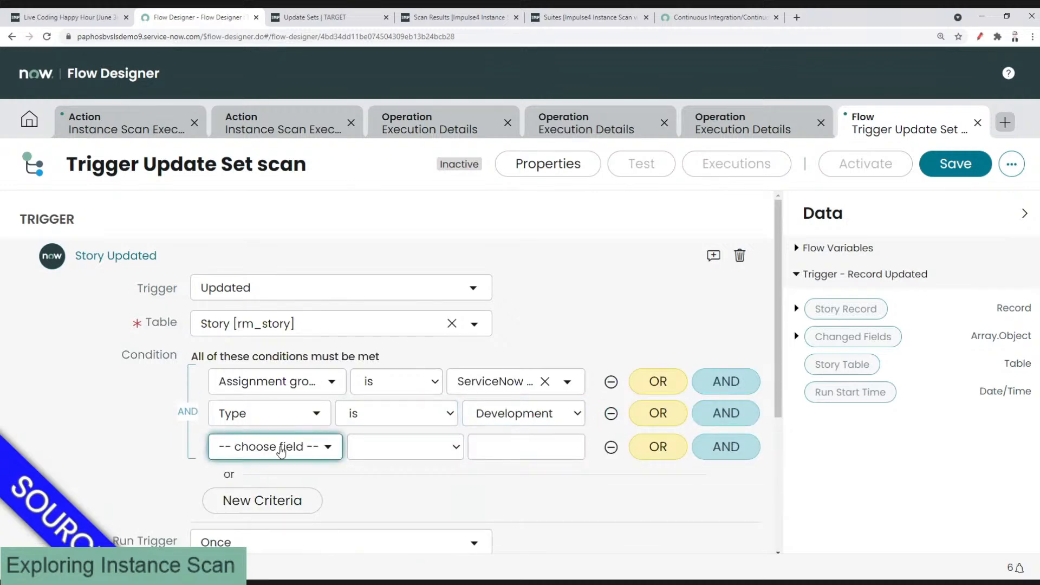
text(state)
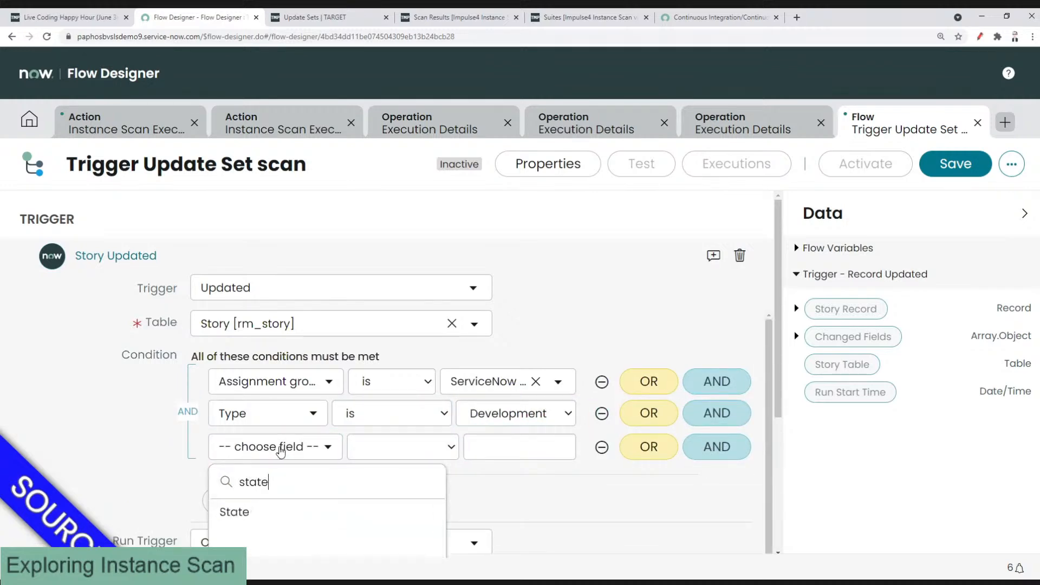
key(Return)
click(390, 451)
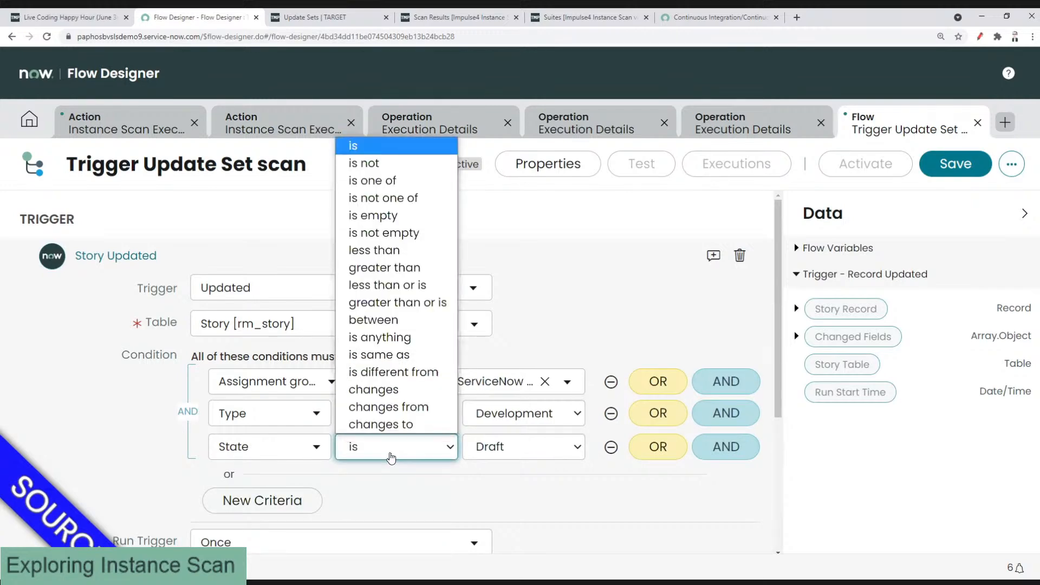
click(389, 424)
click(507, 449)
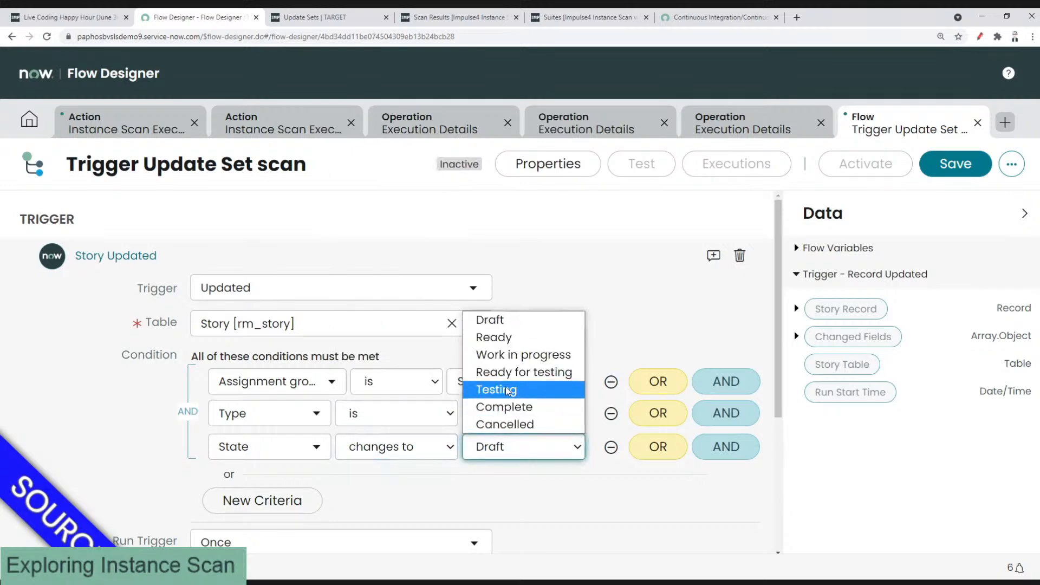
key(Escape)
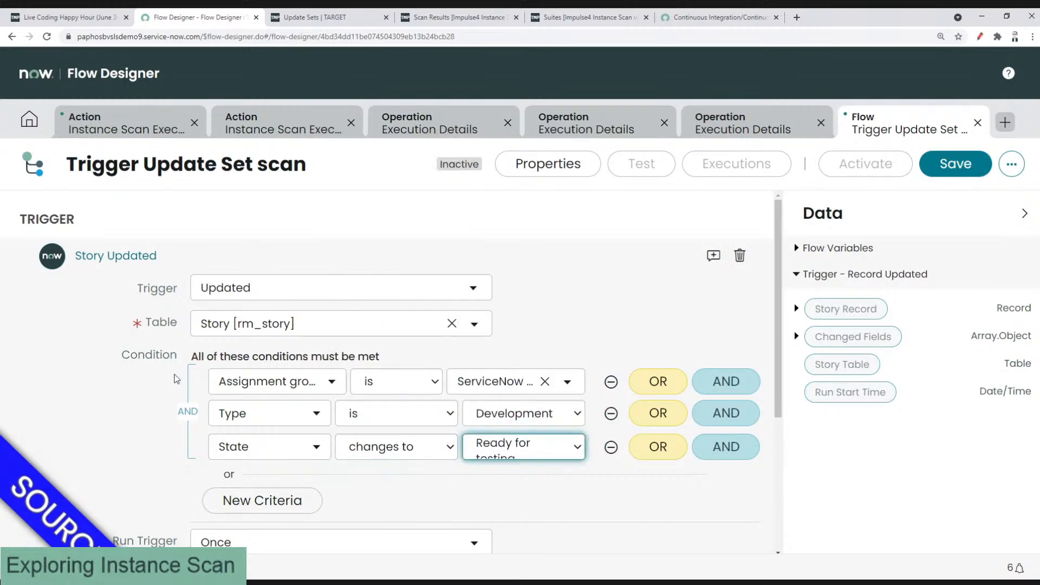
scroll(179, 382, down, 2)
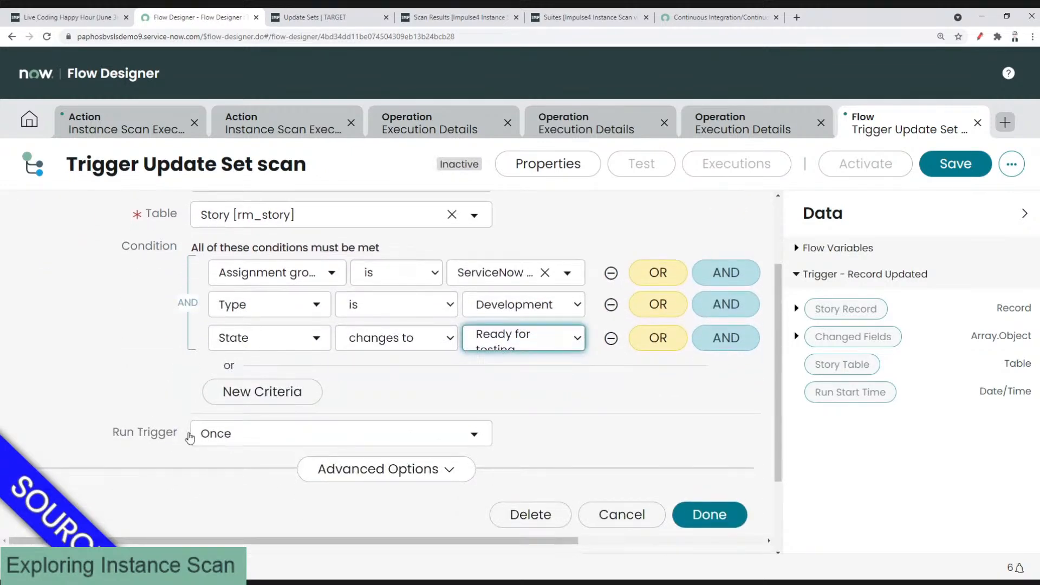
click(212, 436)
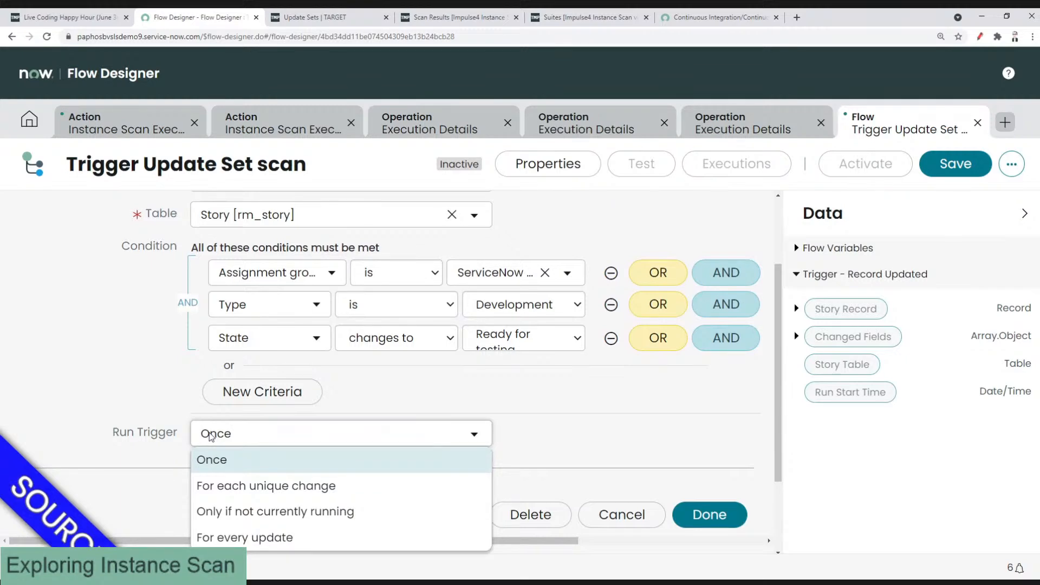
click(211, 436)
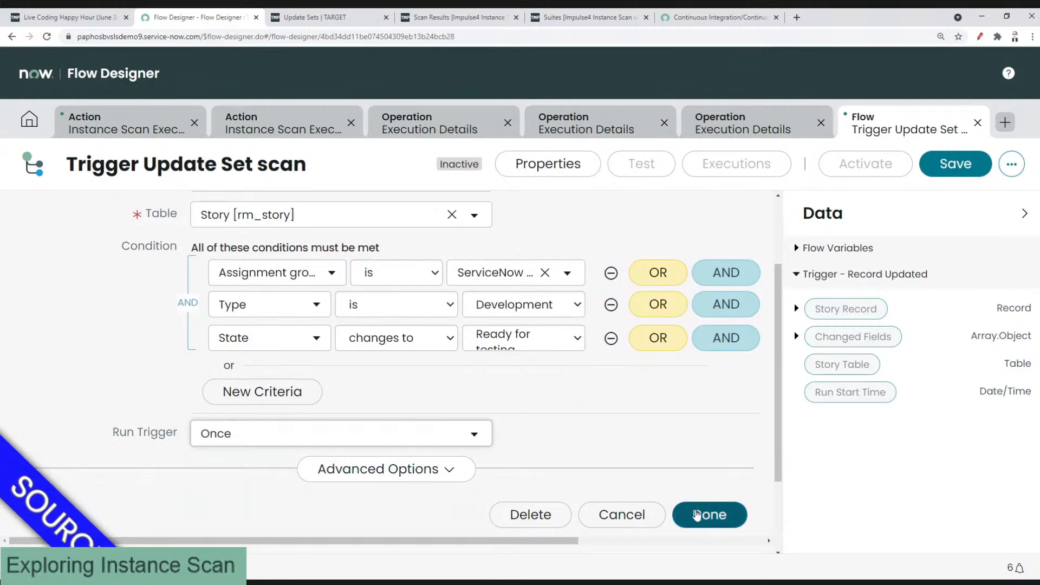
click(697, 515)
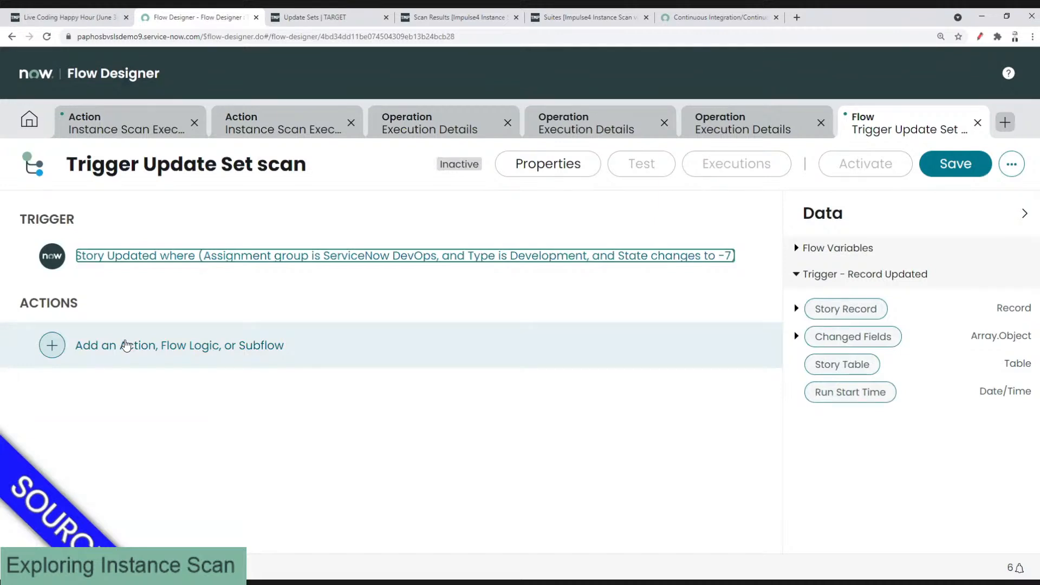
Step: Add Instance Scan Execute Update Set Scan as the flow's first action, found by searching 'instance scan'
click(126, 345)
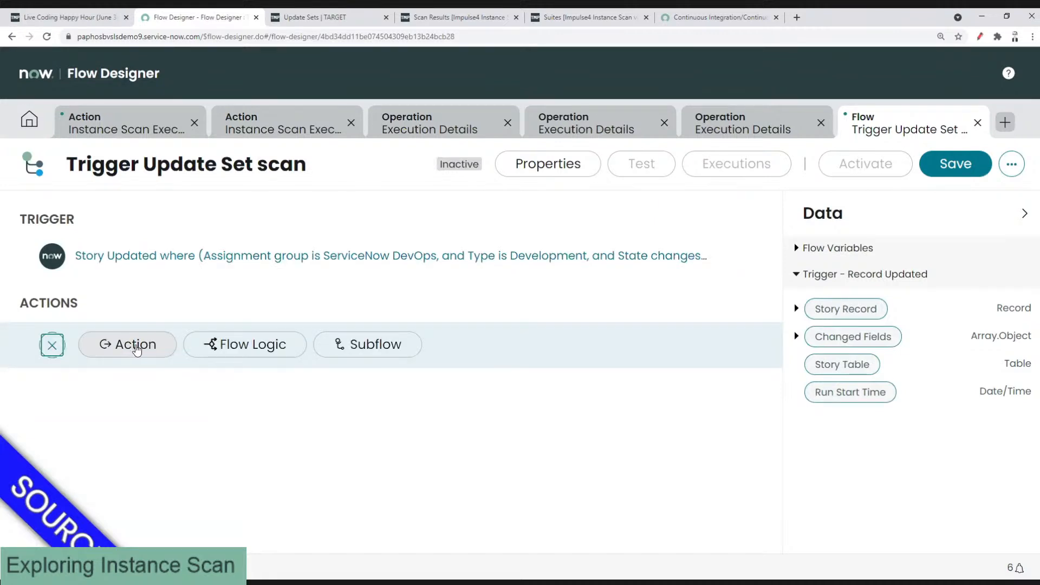
click(137, 350)
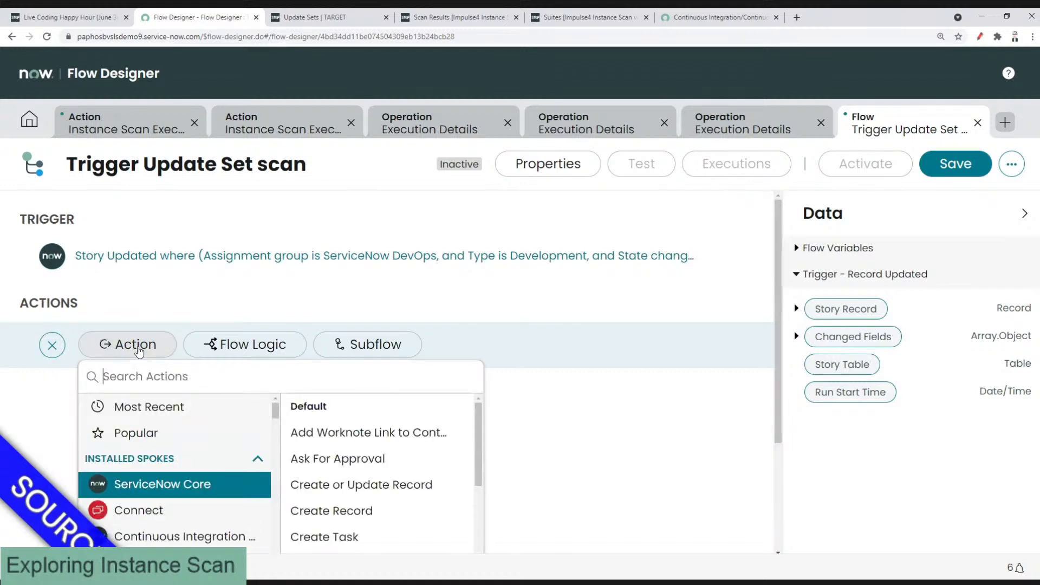
text(instance scan)
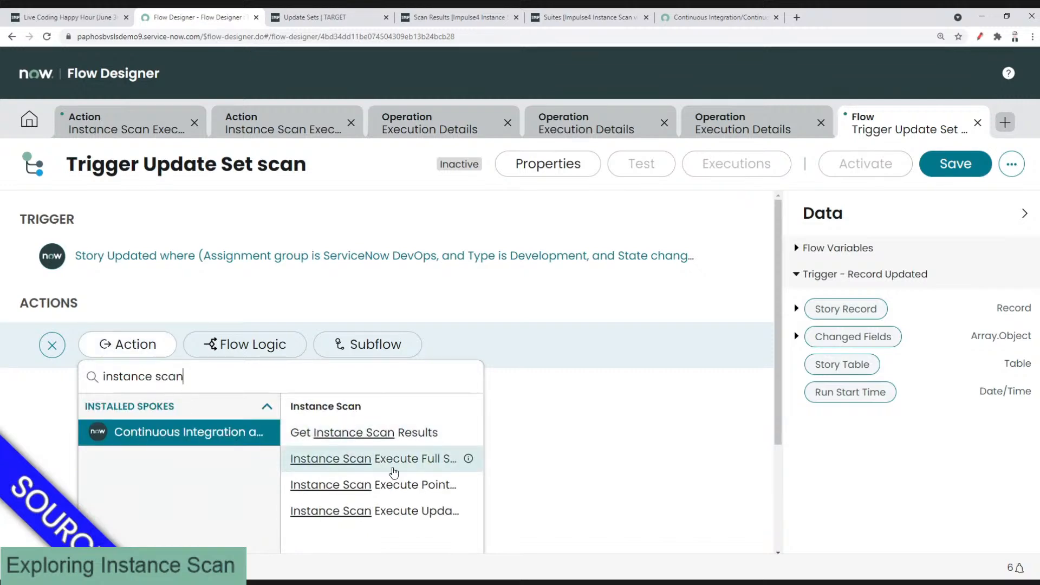
mouse_move(469, 510)
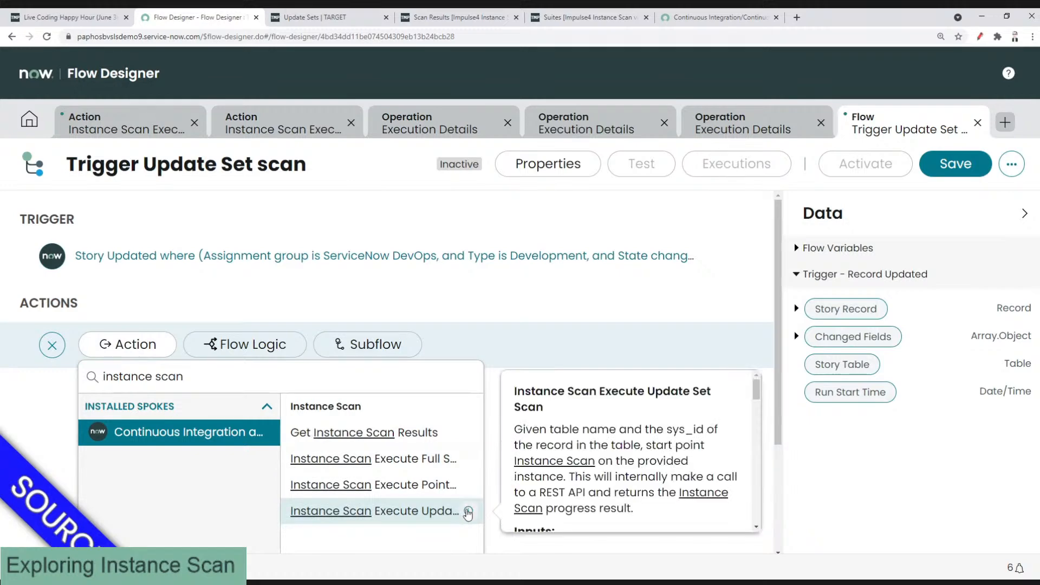
click(438, 512)
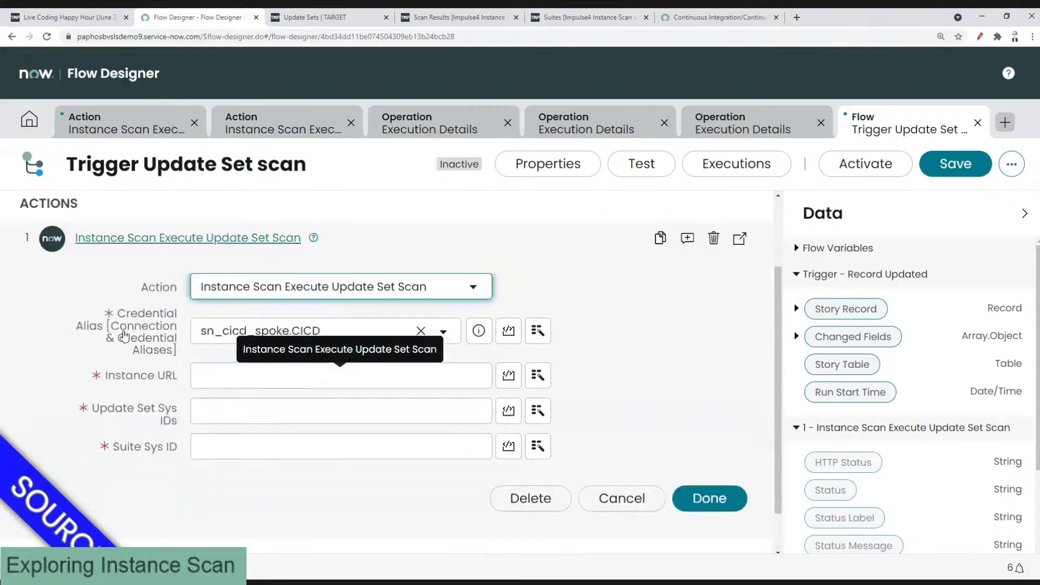
click(217, 368)
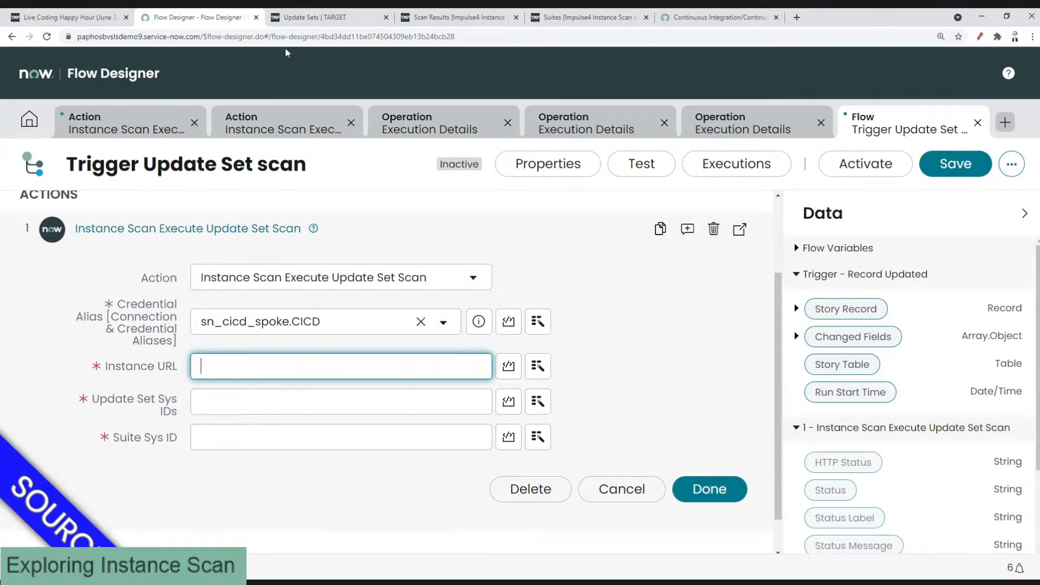
Step: Fill the Instance URL with the target instance's web address
click(305, 19)
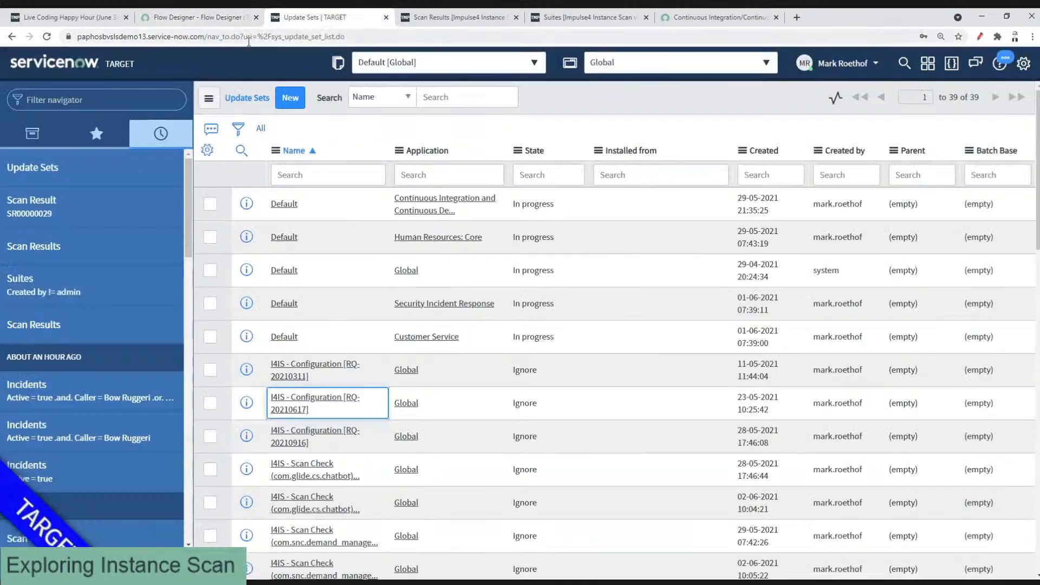
drag(204, 37, 69, 39)
key(ctrl+c)
click(172, 20)
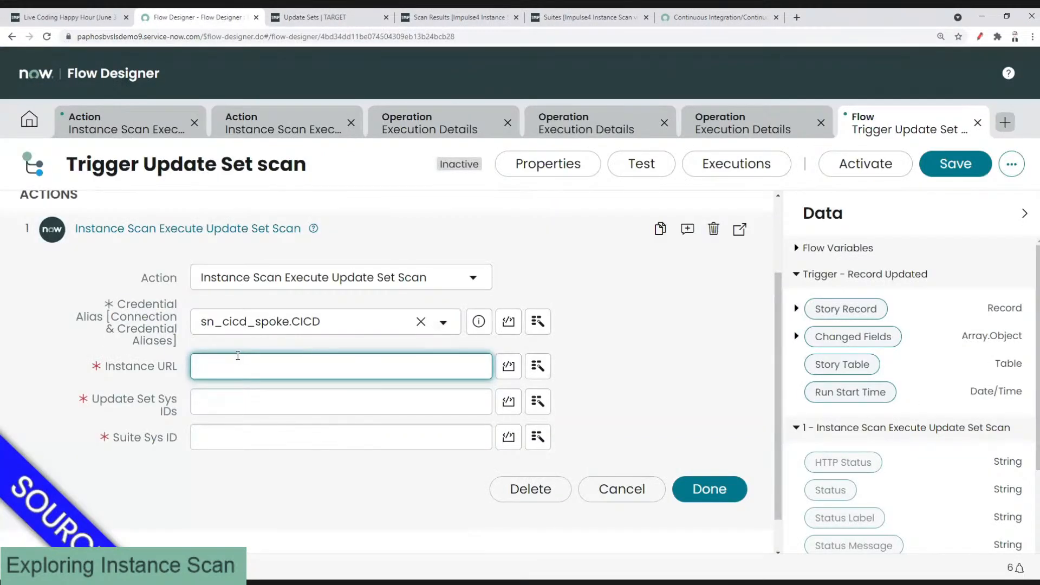
key(ctrl+v)
click(233, 402)
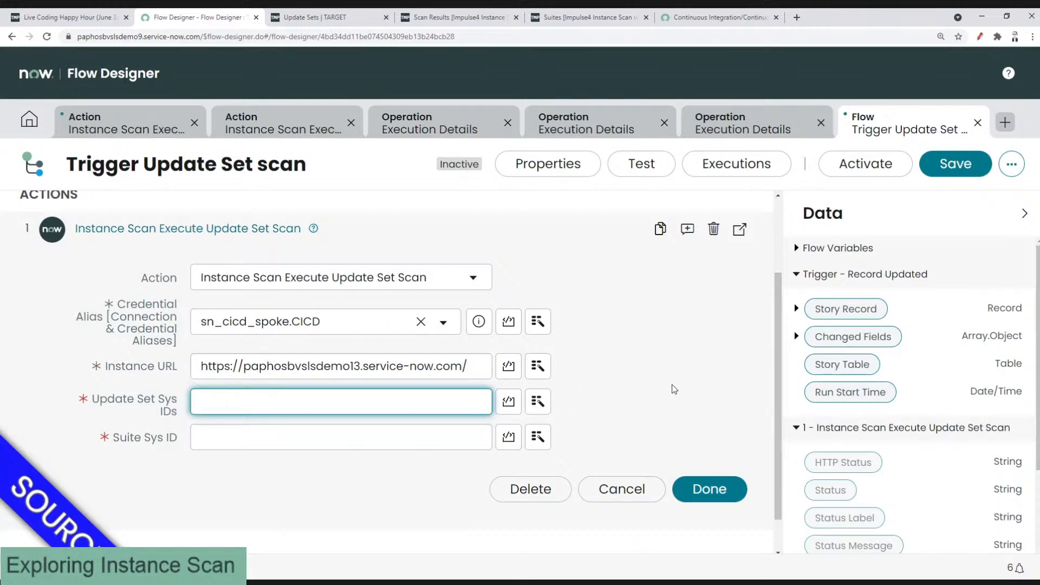
Step: Map the Trigger ▸ Story Record ▸ Description data pill into Update Set Sys IDs
click(797, 310)
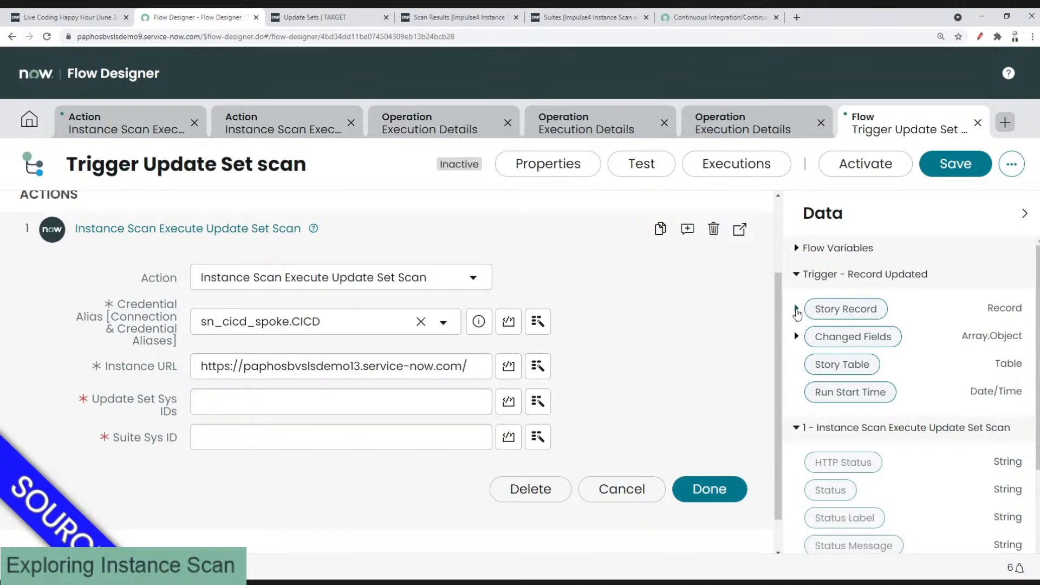
scroll(855, 365, down, 4)
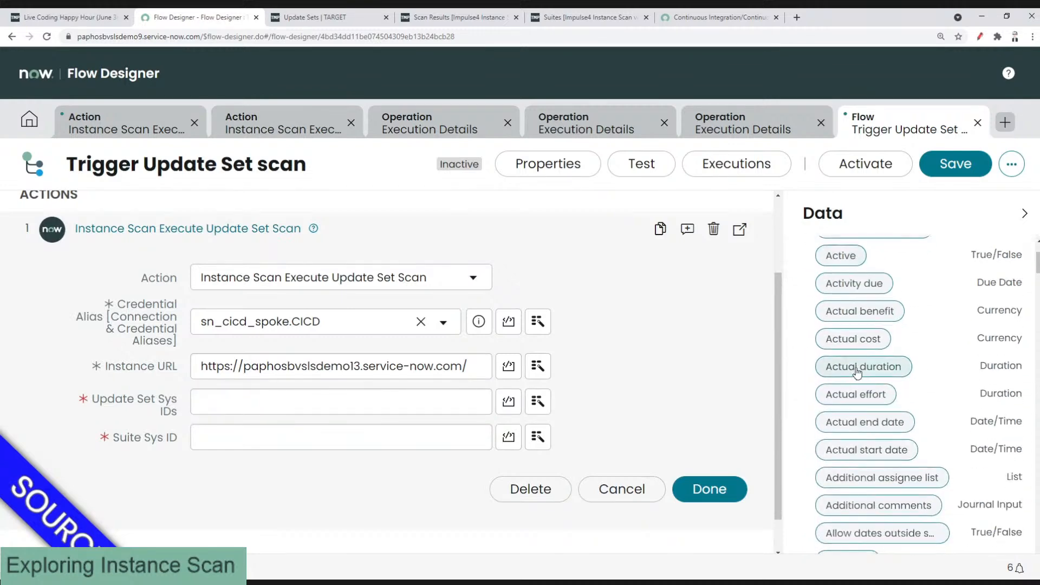
scroll(856, 372, down, 12)
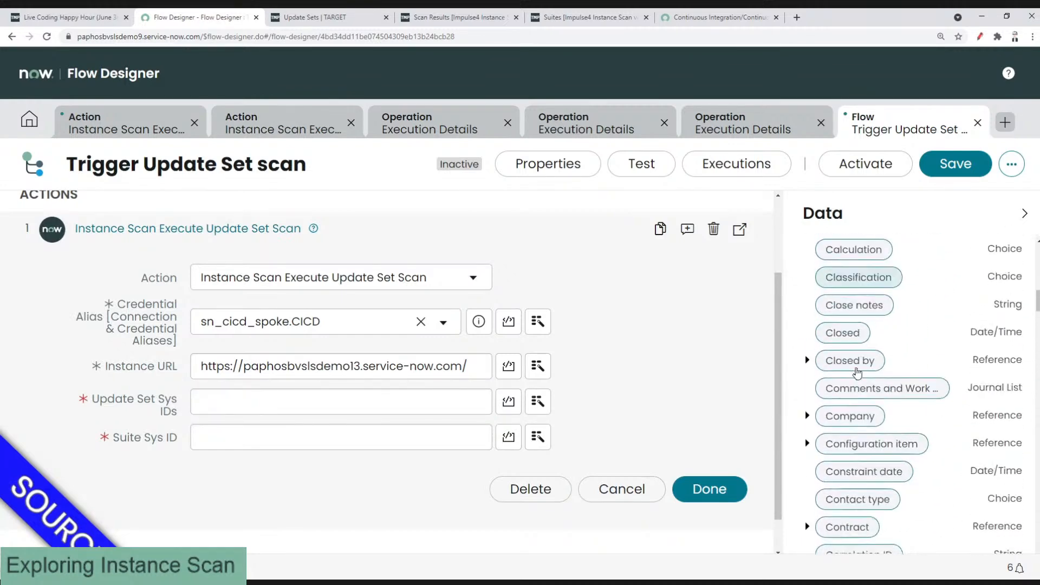
scroll(855, 369, down, 3)
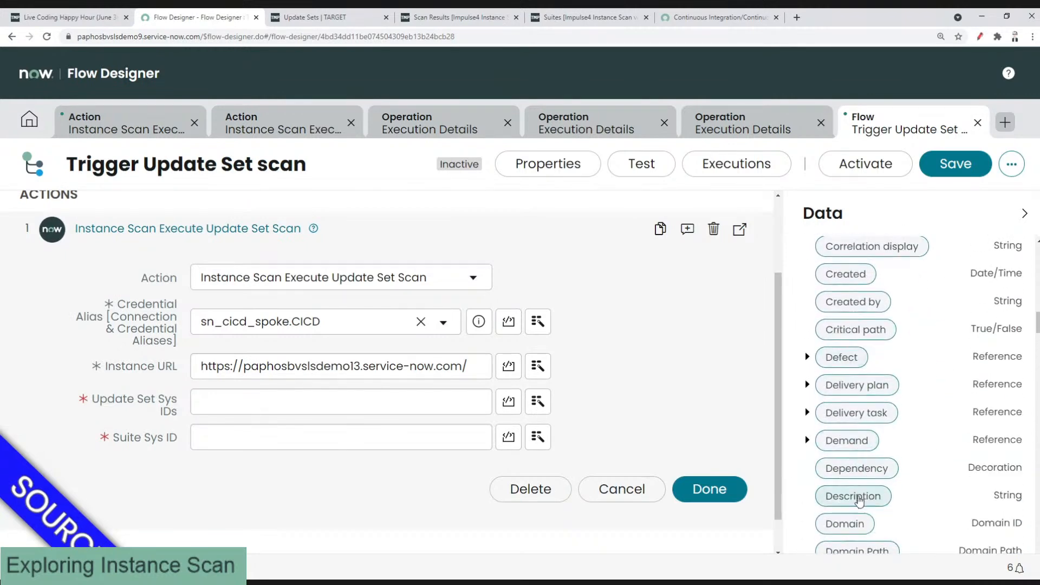
drag(487, 454, 330, 403)
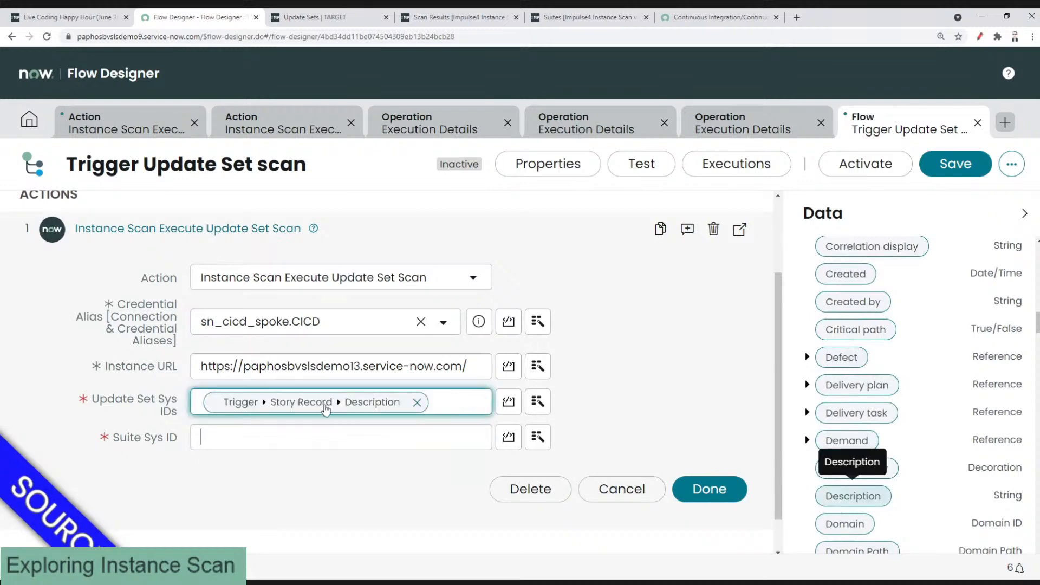
click(284, 434)
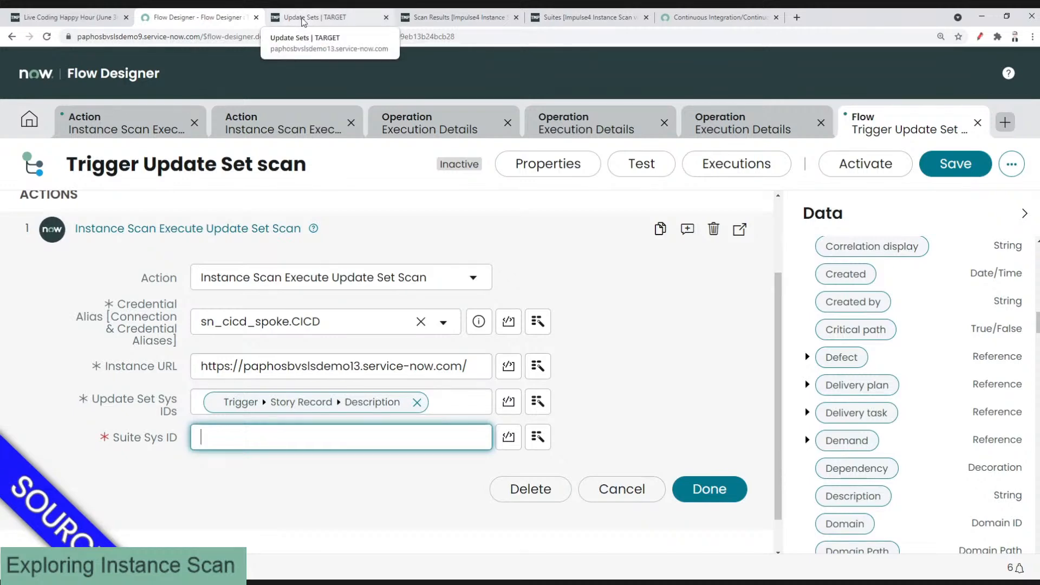
click(333, 21)
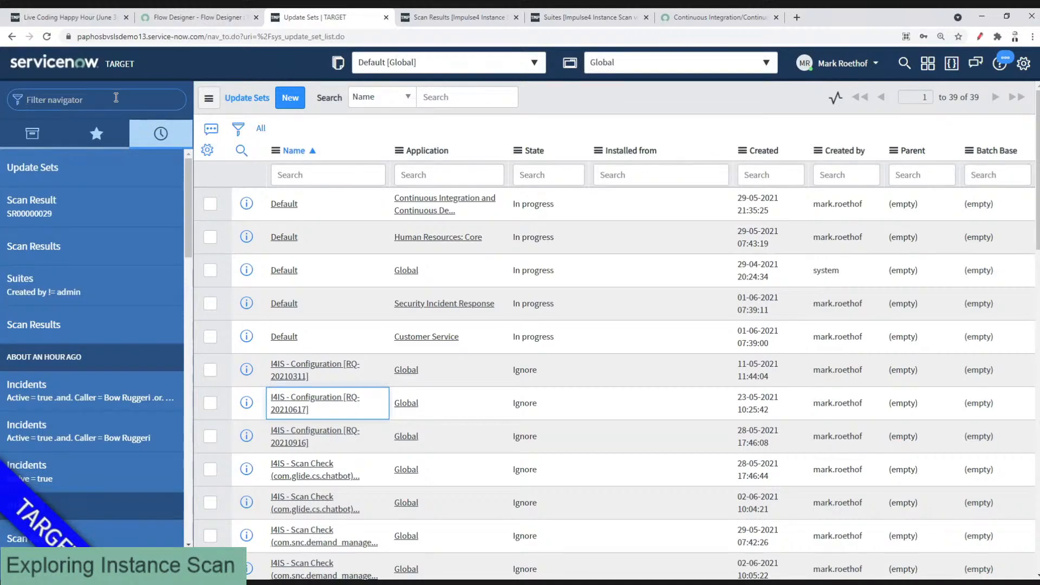
Step: Copy the sys_id of the All suite from the target's Instance Scan Suites list
text(instance scan)
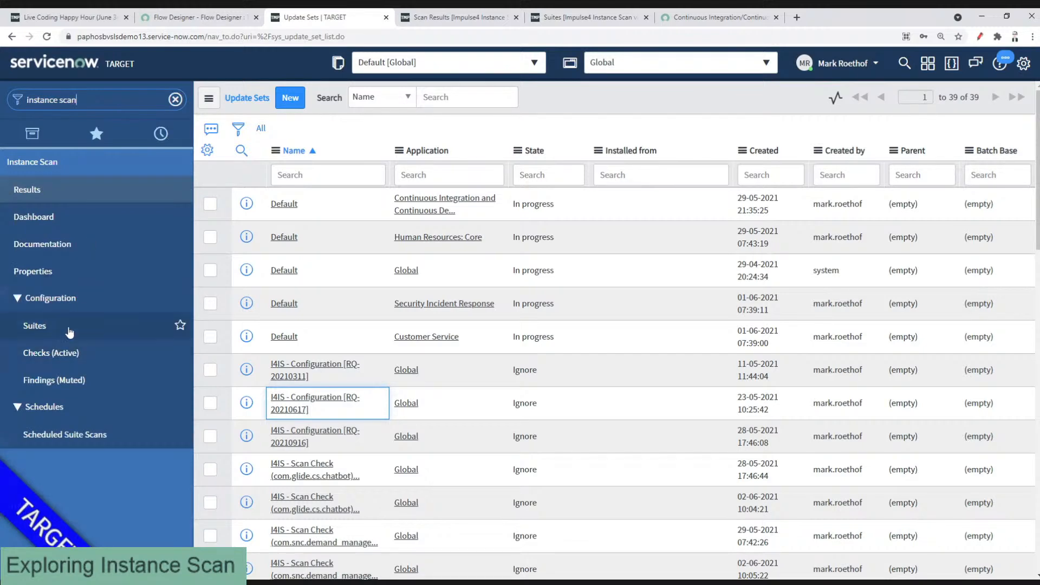
click(67, 328)
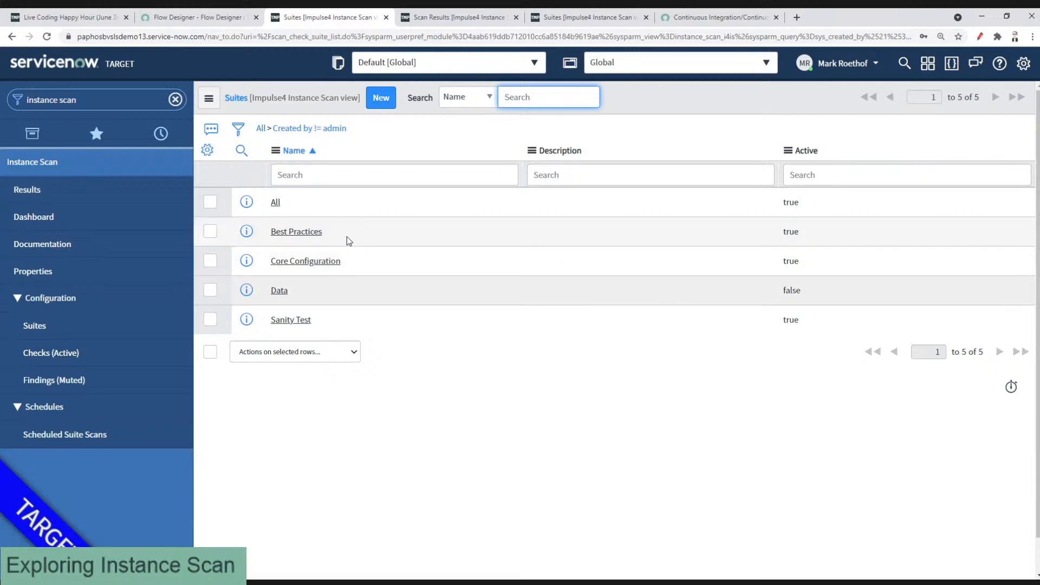
right_click(279, 203)
click(363, 275)
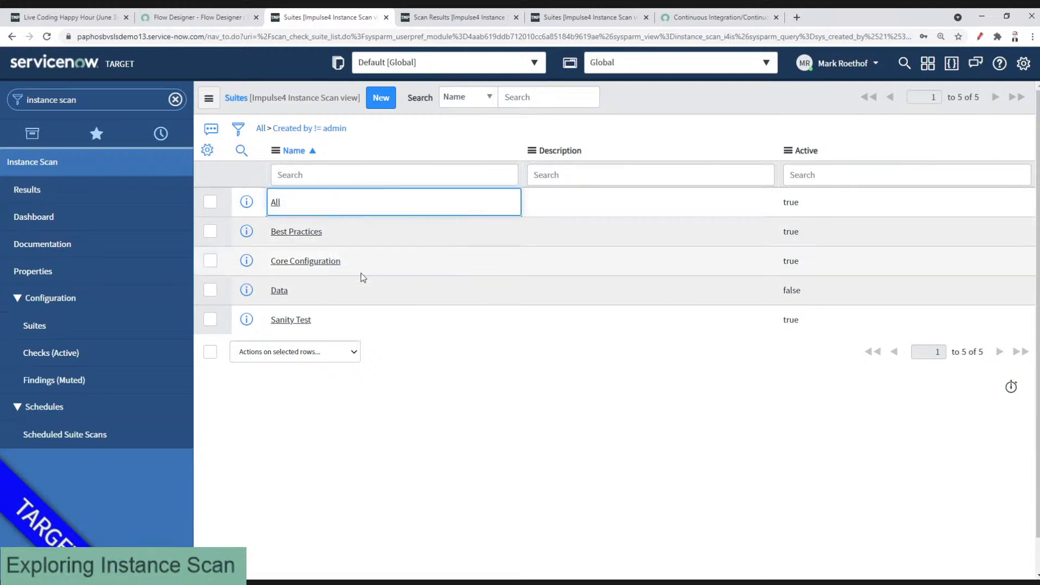
click(198, 17)
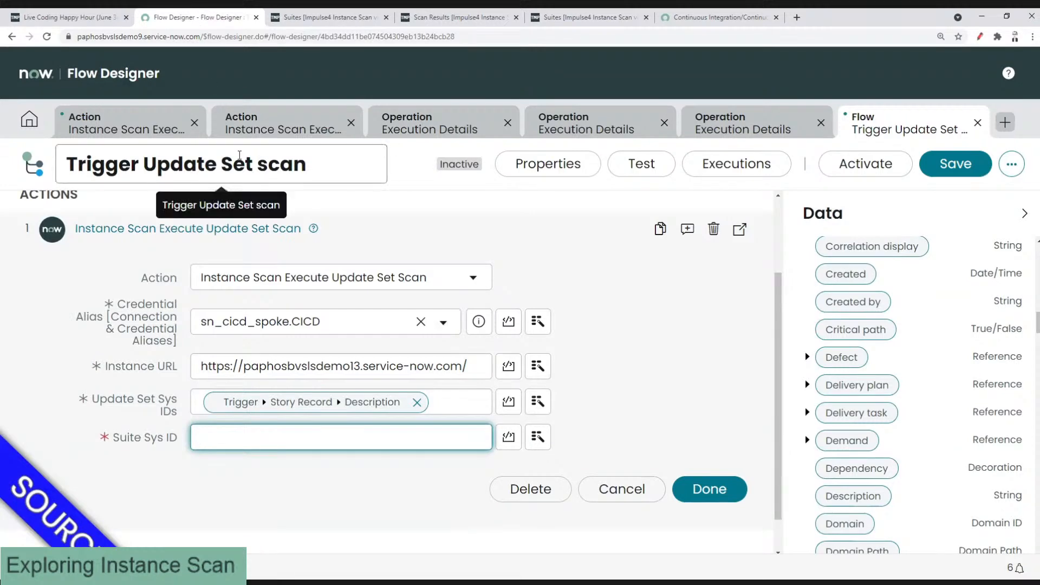
Step: Set Suite Sys ID to fac9de55db352010cc6a85184b961944 and close the scan action's configuration
key(ctrl+v)
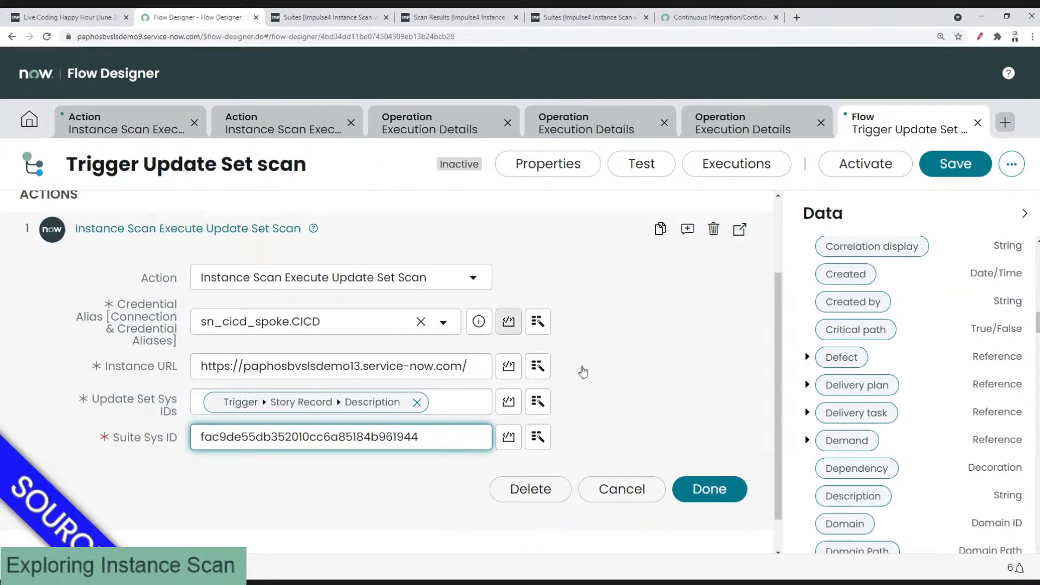
click(645, 373)
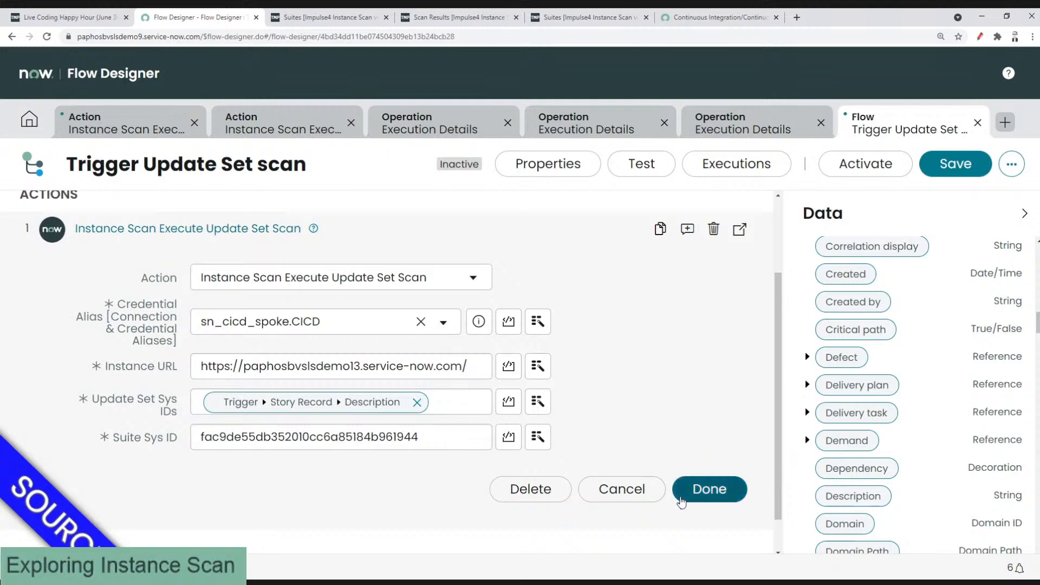
click(701, 499)
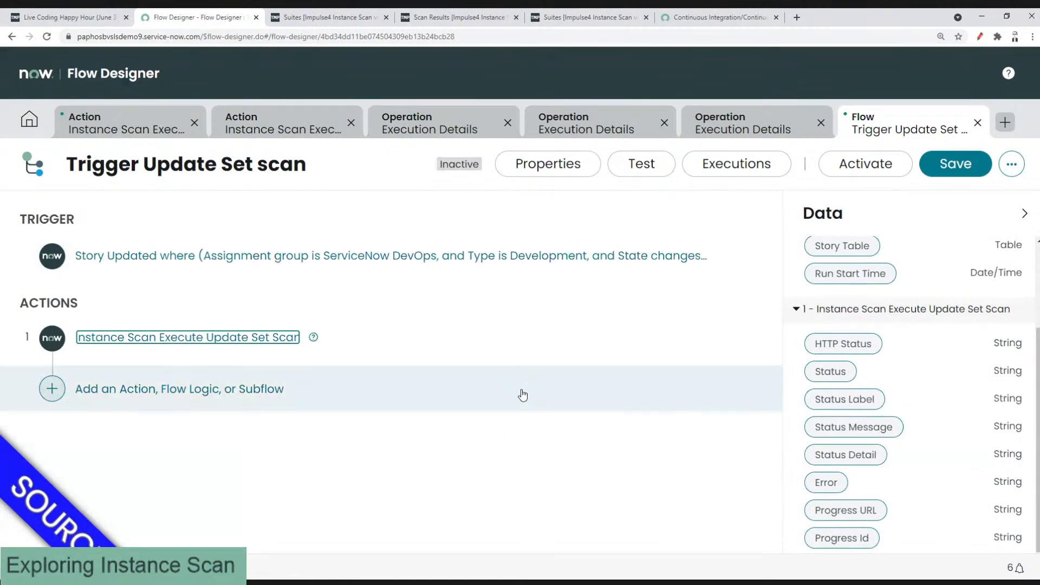
Step: Save the Trigger Update Set scan flow with its Instance Scan Execute Update Set Scan action
click(852, 158)
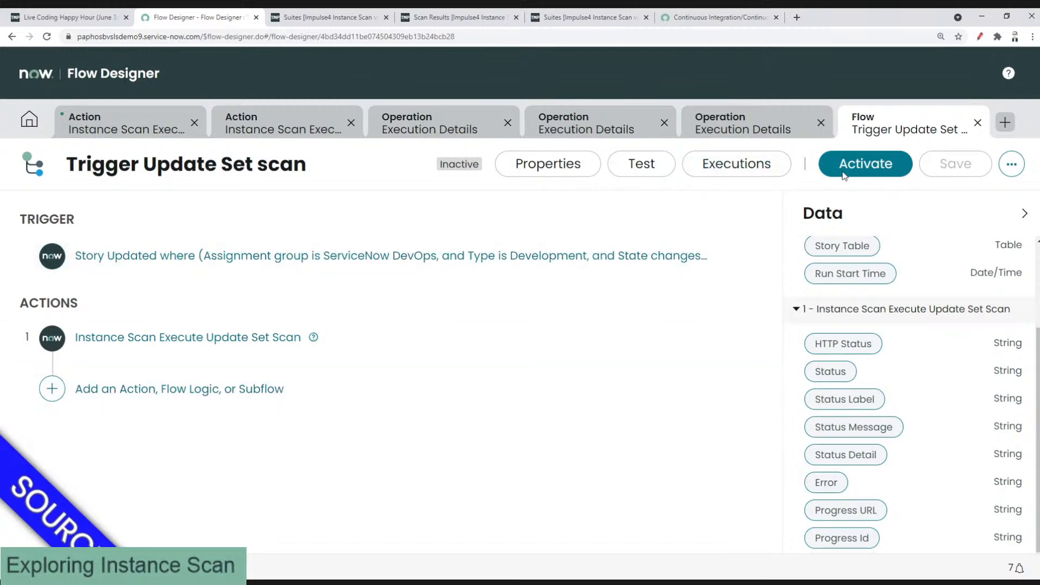
Step: Activate the Trigger Update Set scan flow, turning off future activation confirmations
click(864, 166)
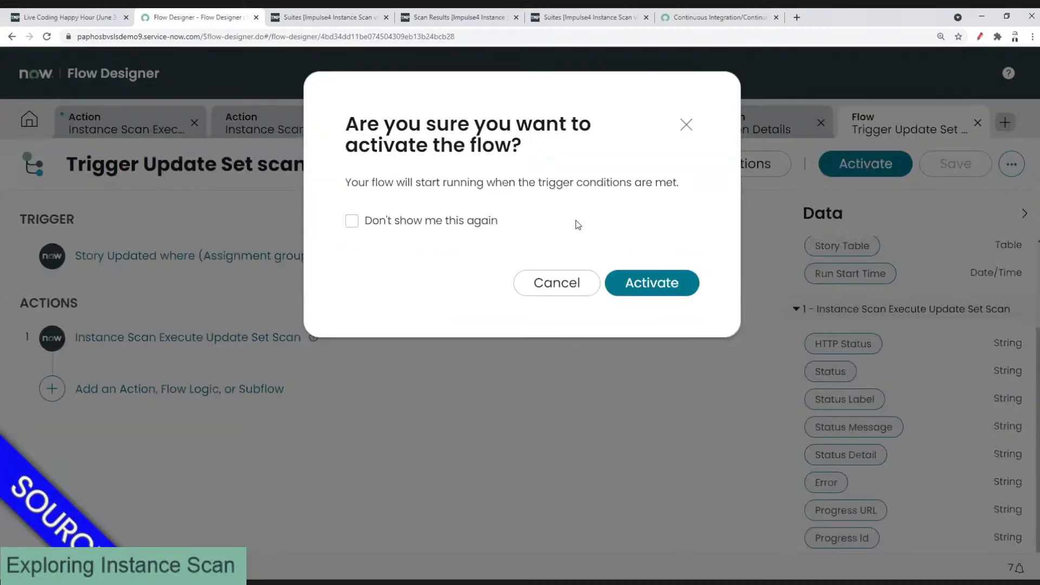
click(453, 224)
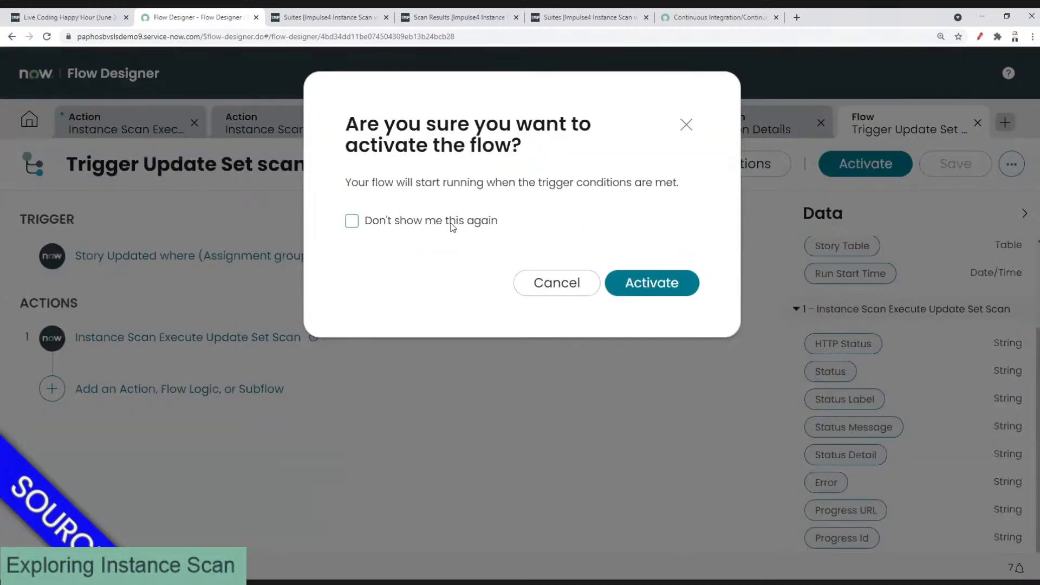
click(629, 283)
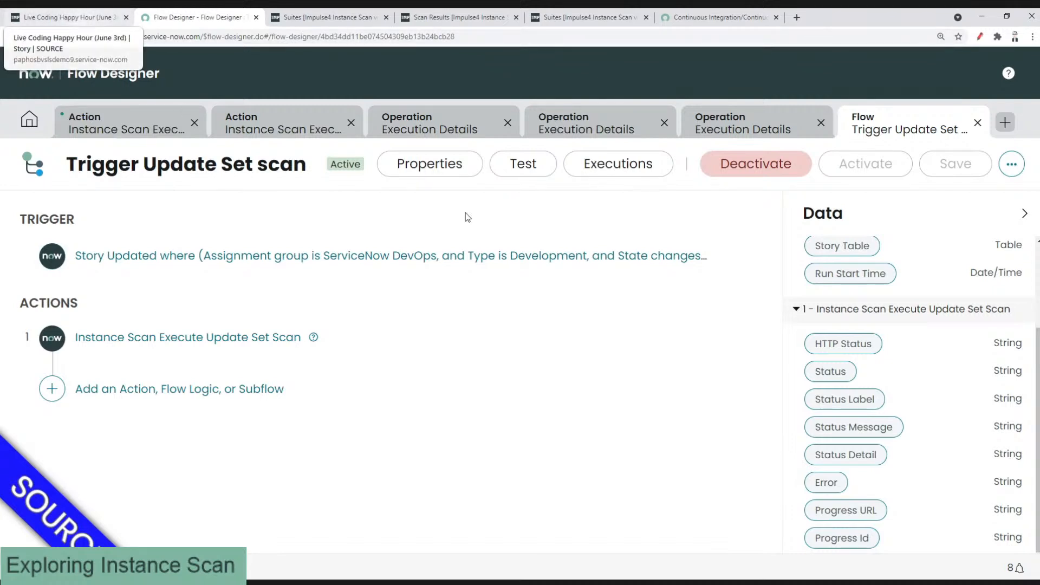
Step: Reload the Live Coding Happy Hour story, save it with State Ready for testing, and return to the flow
click(60, 18)
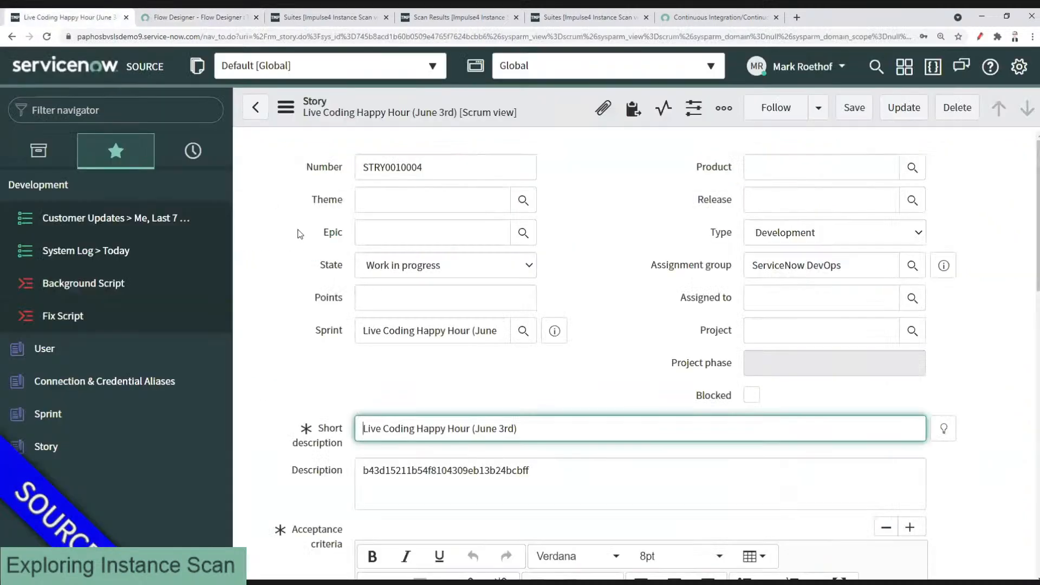
click(286, 107)
click(331, 448)
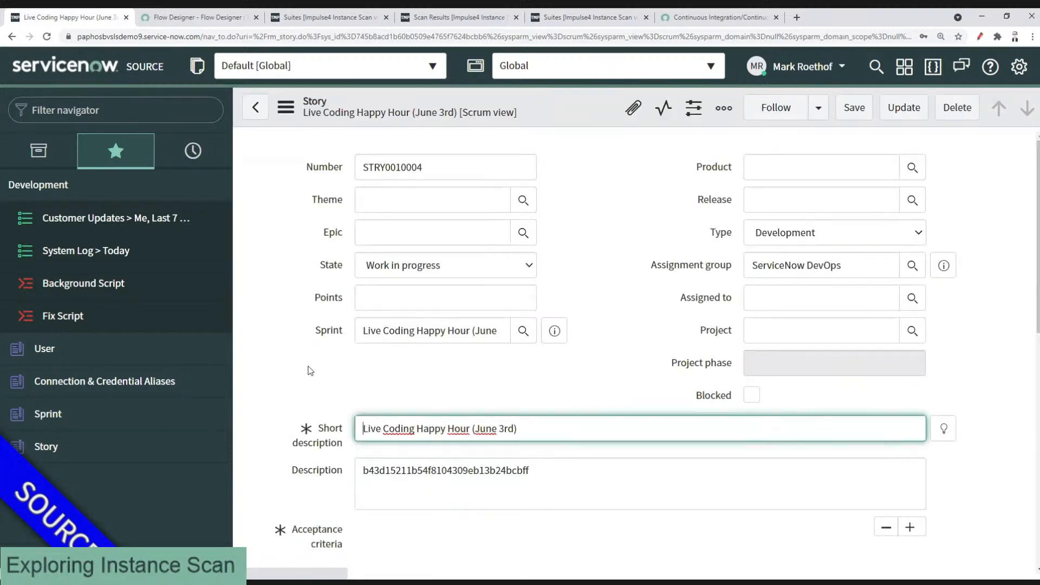
click(385, 272)
click(387, 326)
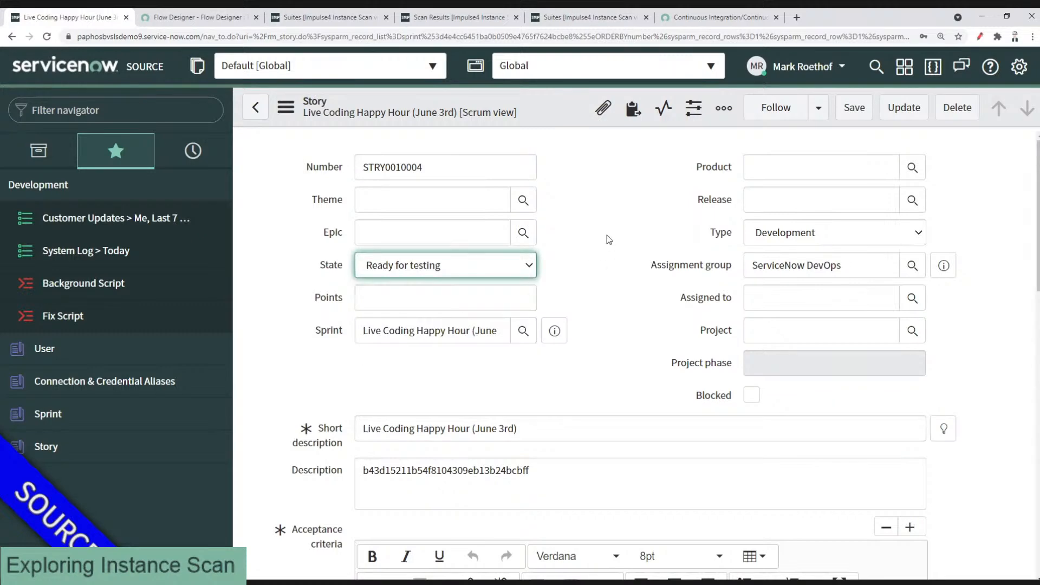
right_click(552, 115)
click(563, 124)
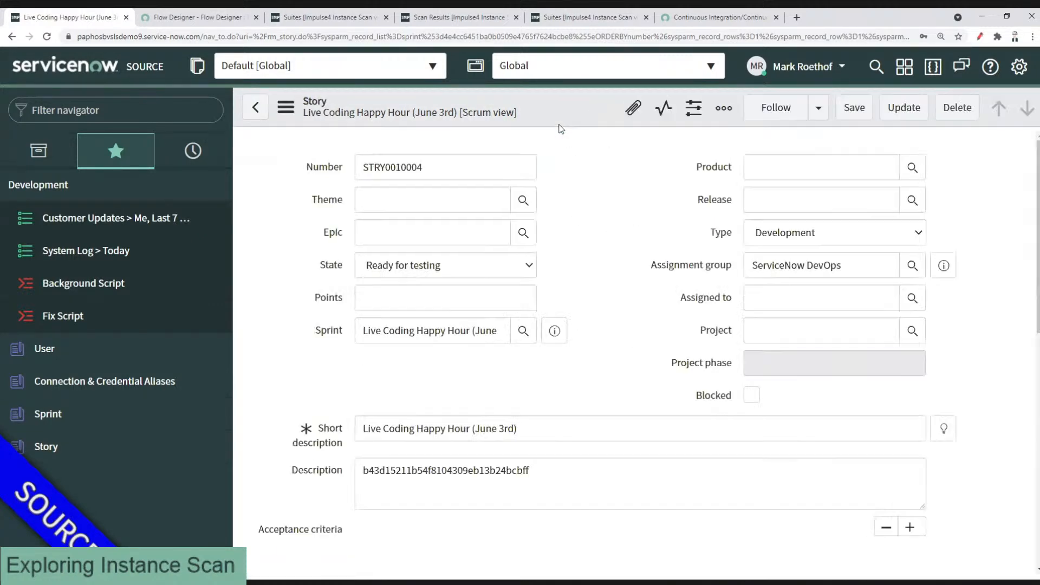
click(212, 20)
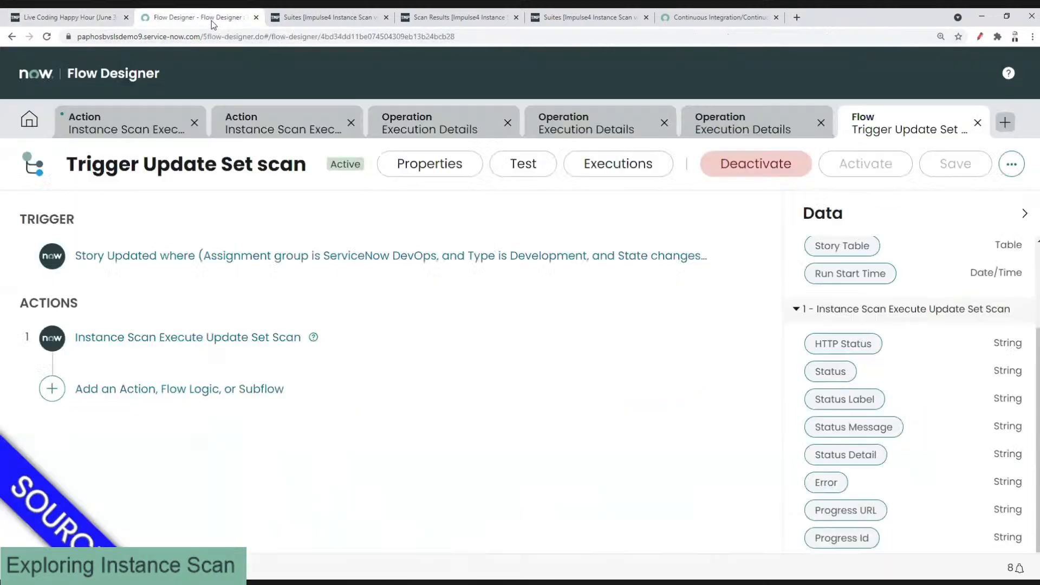
Step: Open the newest Trigger Update Set scan execution, sorted by Created, refreshing until it shows Completed
click(30, 120)
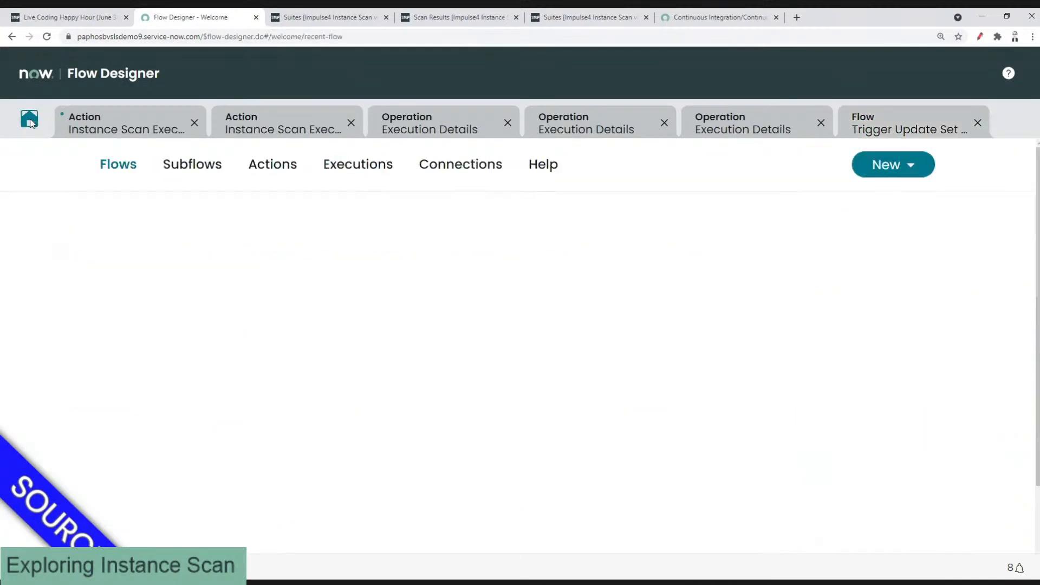
click(357, 165)
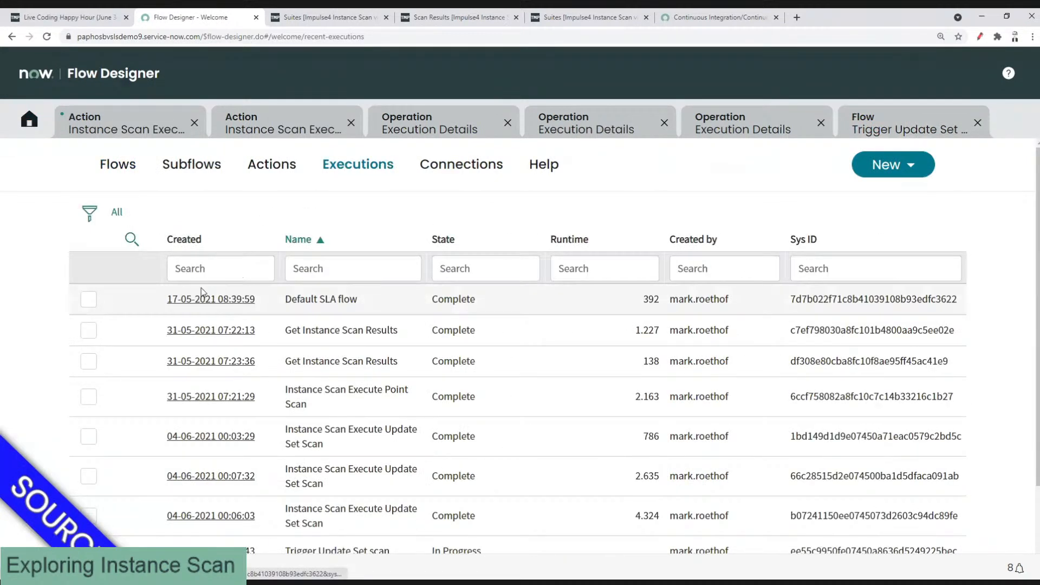
click(185, 241)
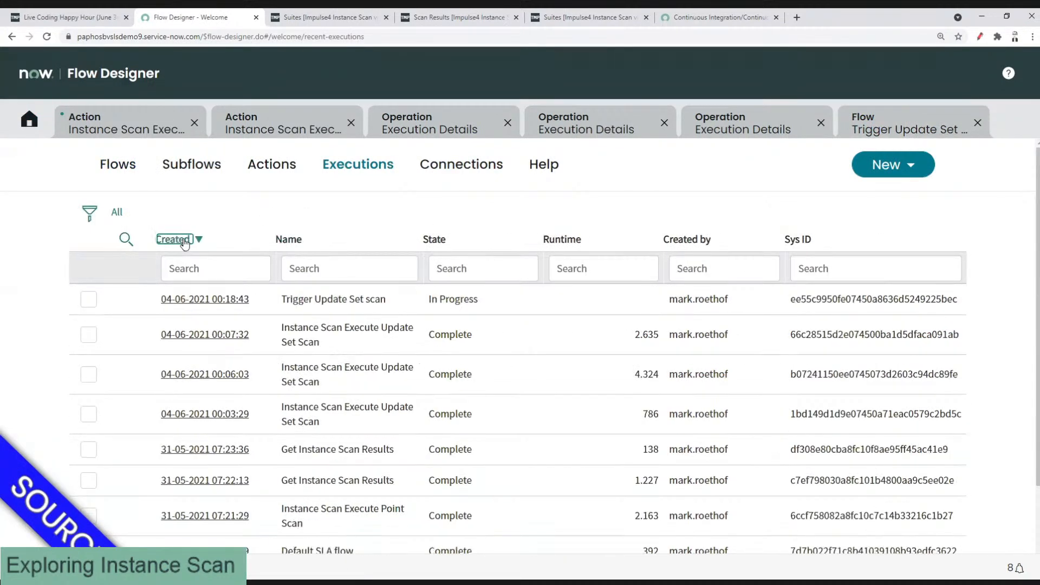
click(205, 299)
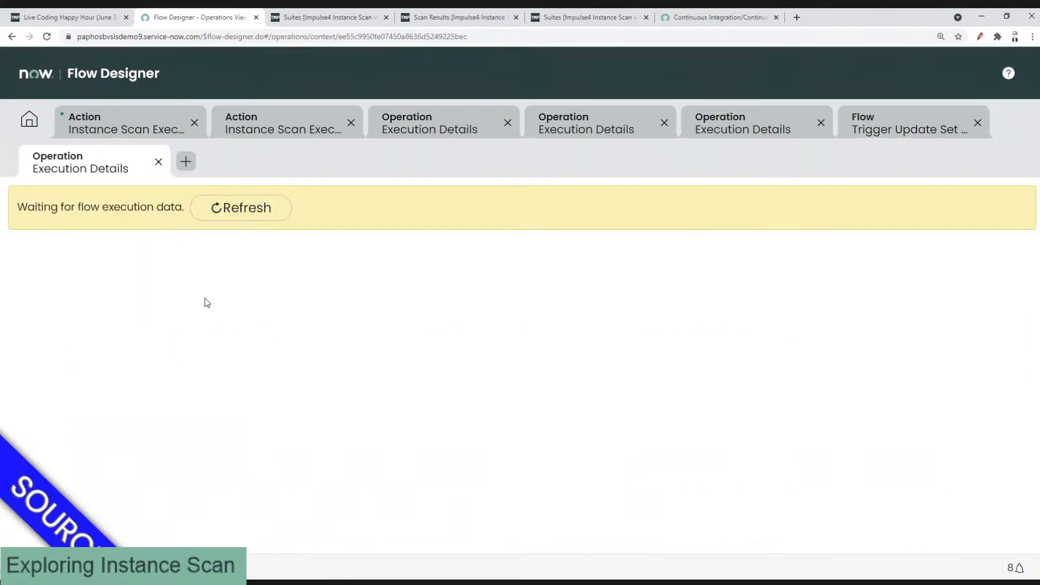
click(240, 216)
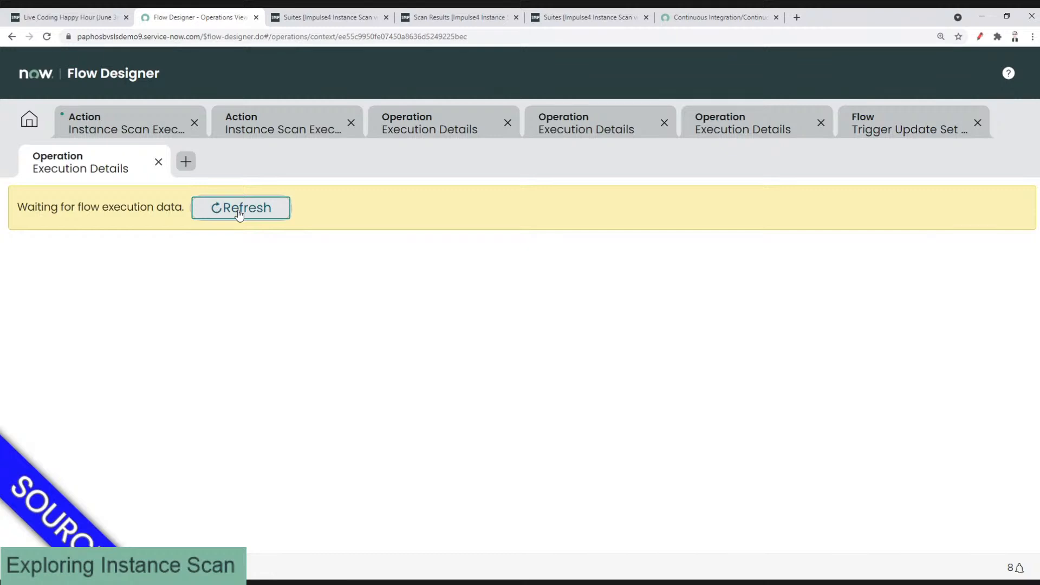
click(239, 215)
click(240, 215)
click(242, 215)
click(206, 213)
click(220, 210)
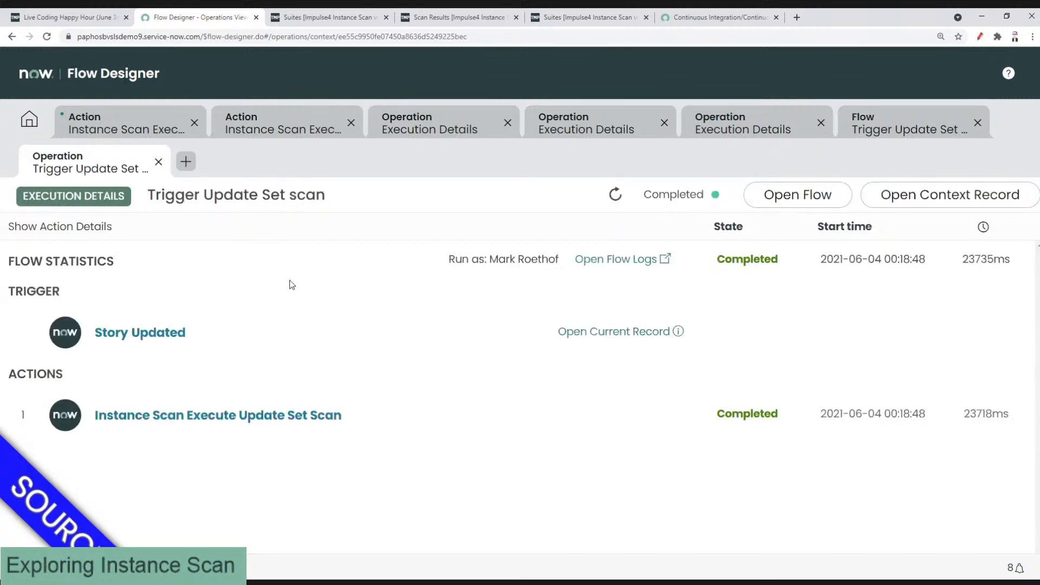
Step: Check the scan action's output (HTTP Status 200, Pending), then view the target's Suites list
click(271, 421)
scroll(515, 330, down, 5)
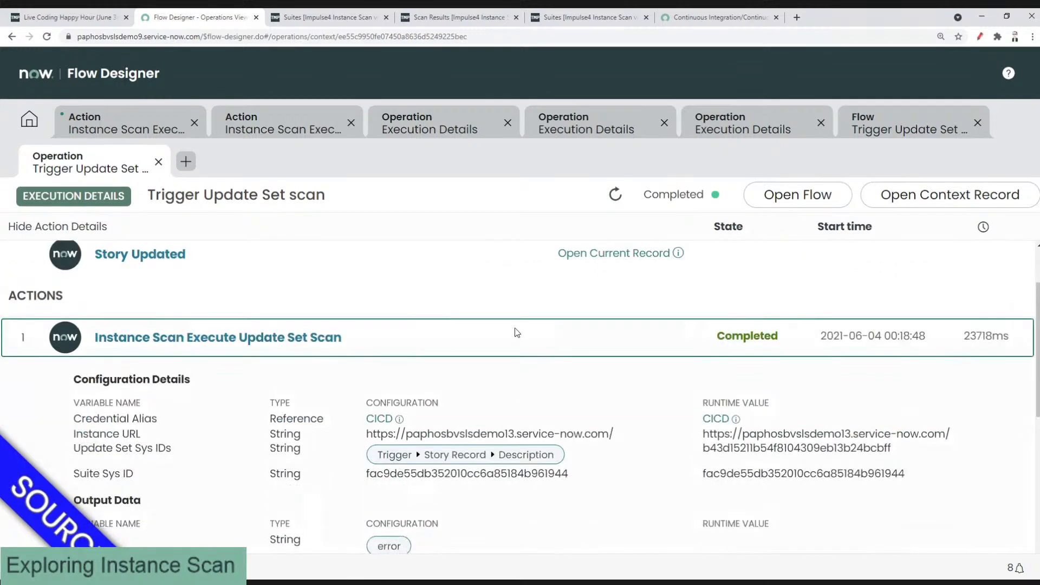
scroll(502, 307, down, 1)
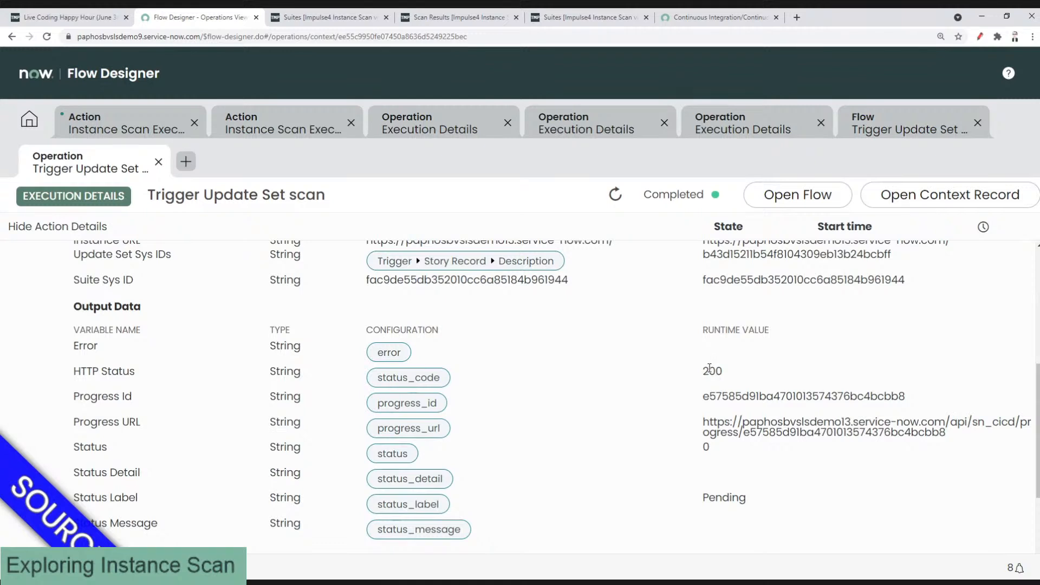
drag(703, 371, 722, 371)
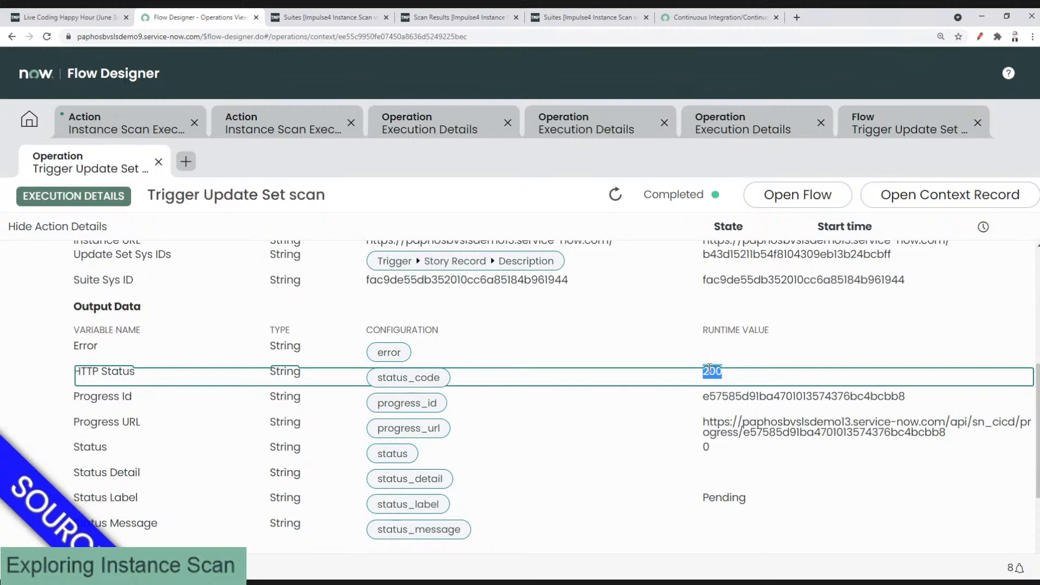
click(329, 18)
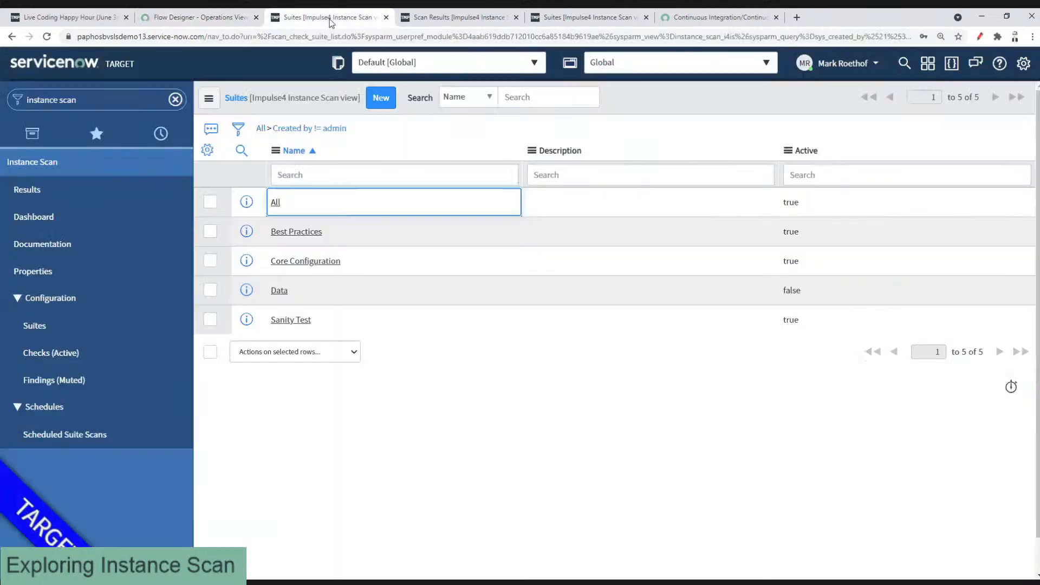
click(60, 181)
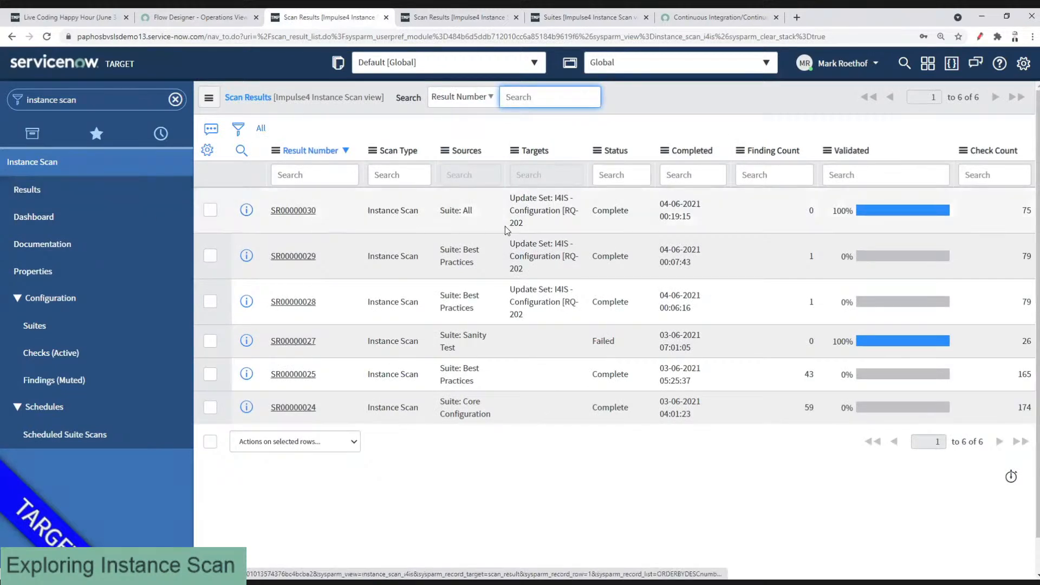
drag(698, 221, 509, 201)
click(787, 208)
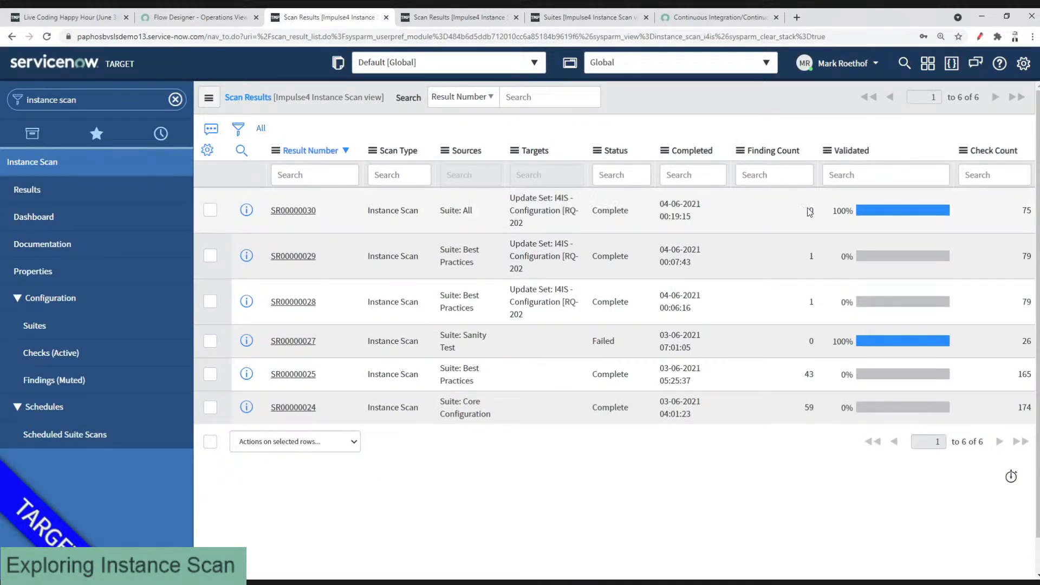
click(810, 210)
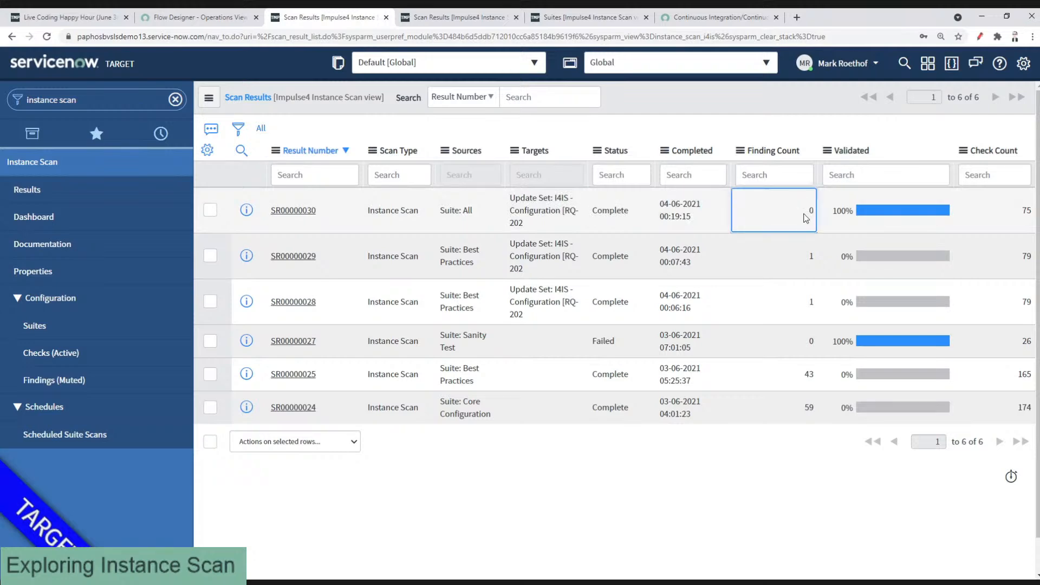
drag(698, 222, 501, 205)
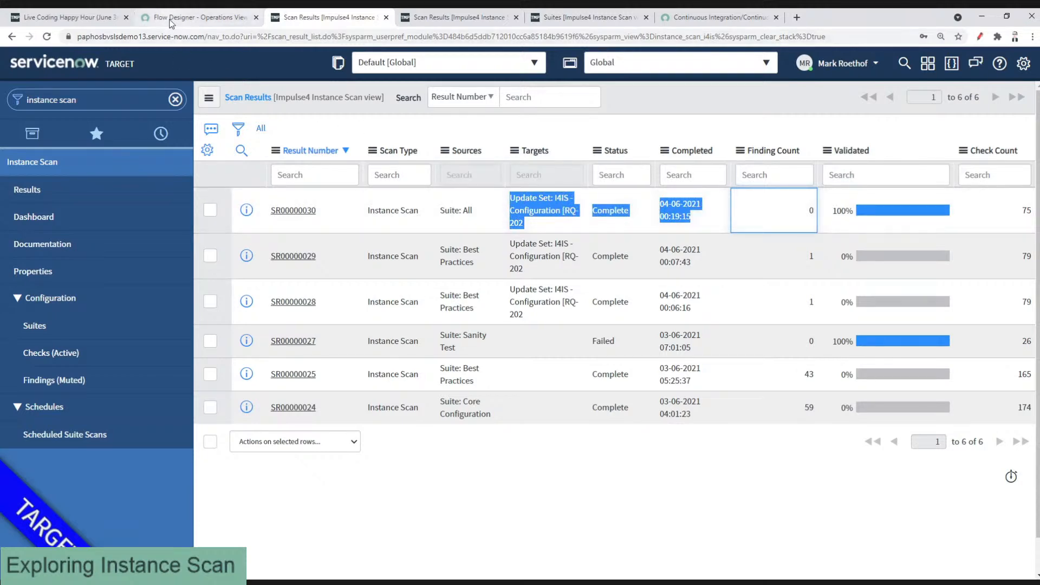
click(758, 215)
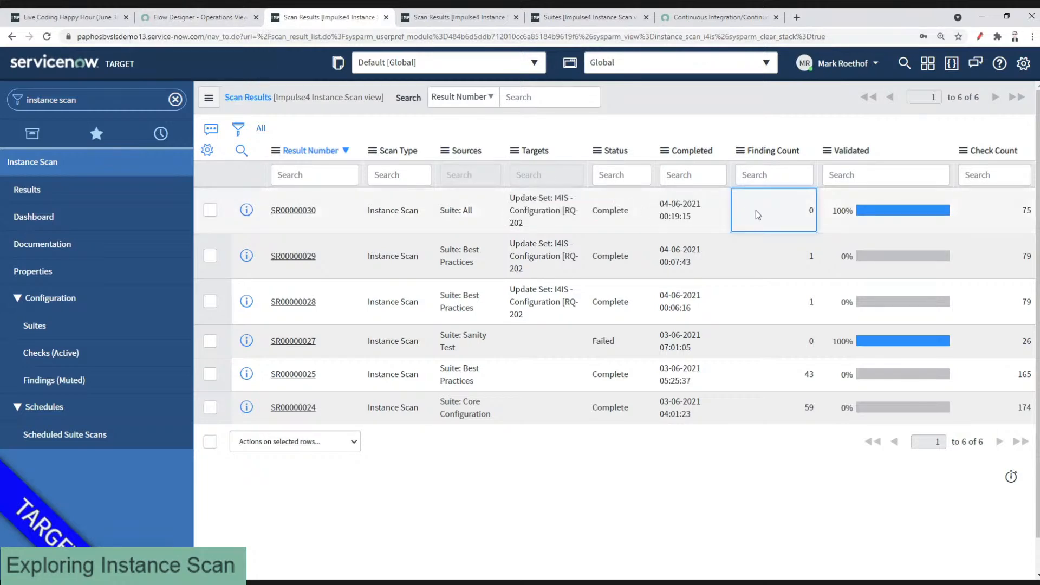
click(200, 18)
Step: Review the execution output (Status 0, Pending) and select the Progress Id value
scroll(531, 363, down, 3)
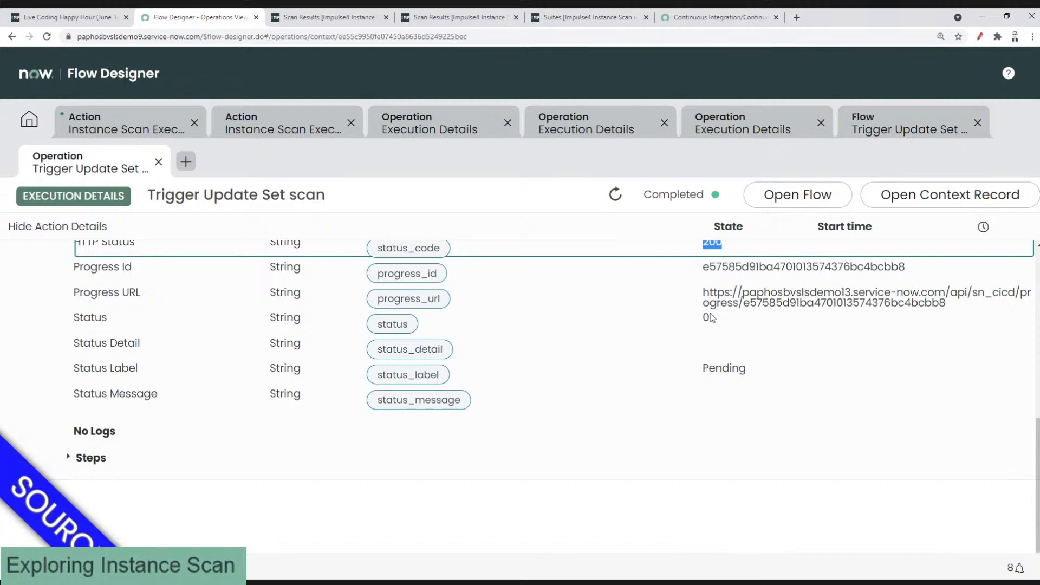
click(710, 318)
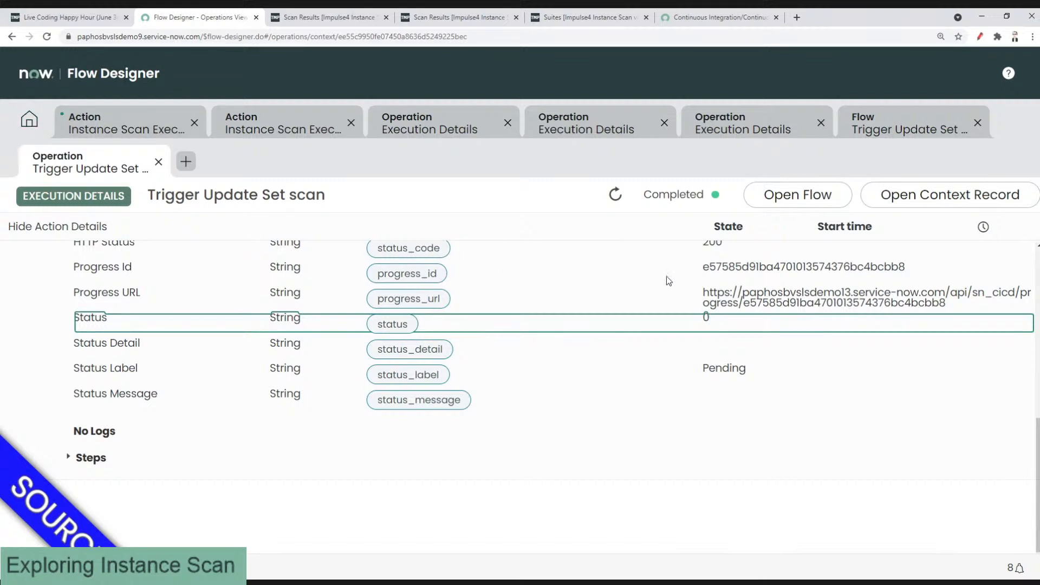
double_click(731, 262)
key(ctrl+c)
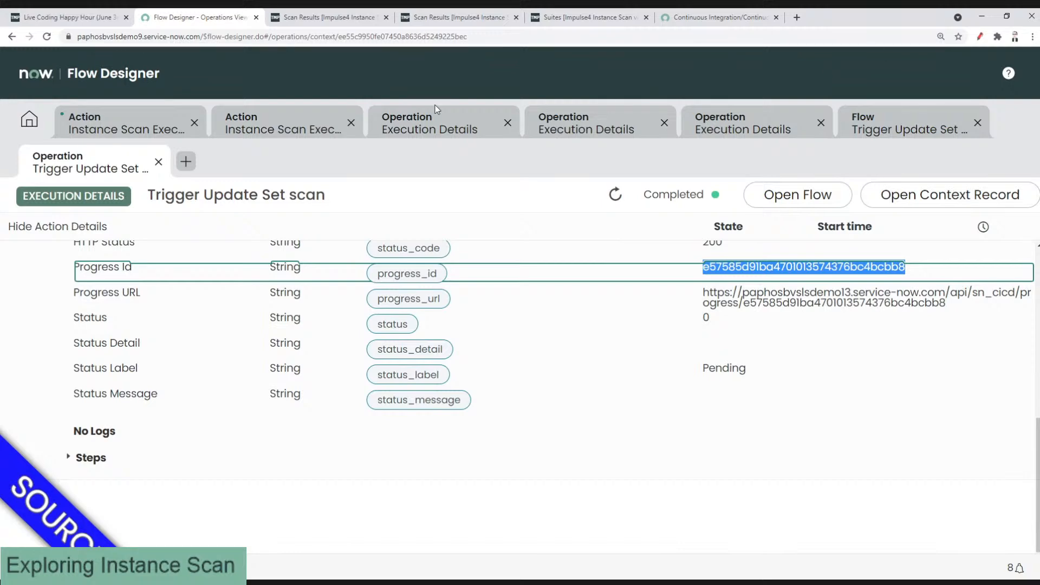
Step: Filter Flow Designer executions and actions by *instance_scan and open Get Instance Scan Results
click(27, 123)
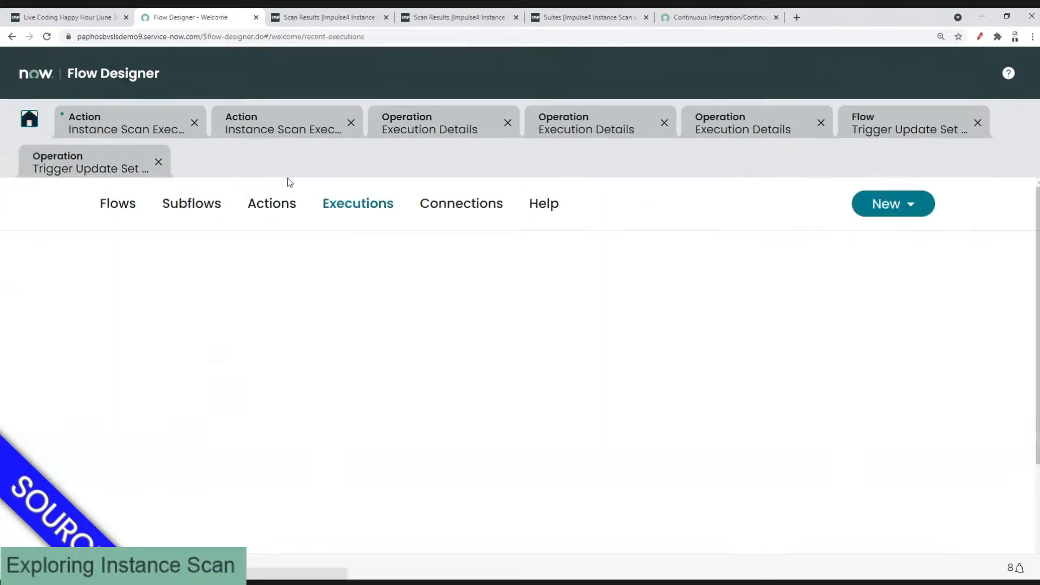
click(319, 297)
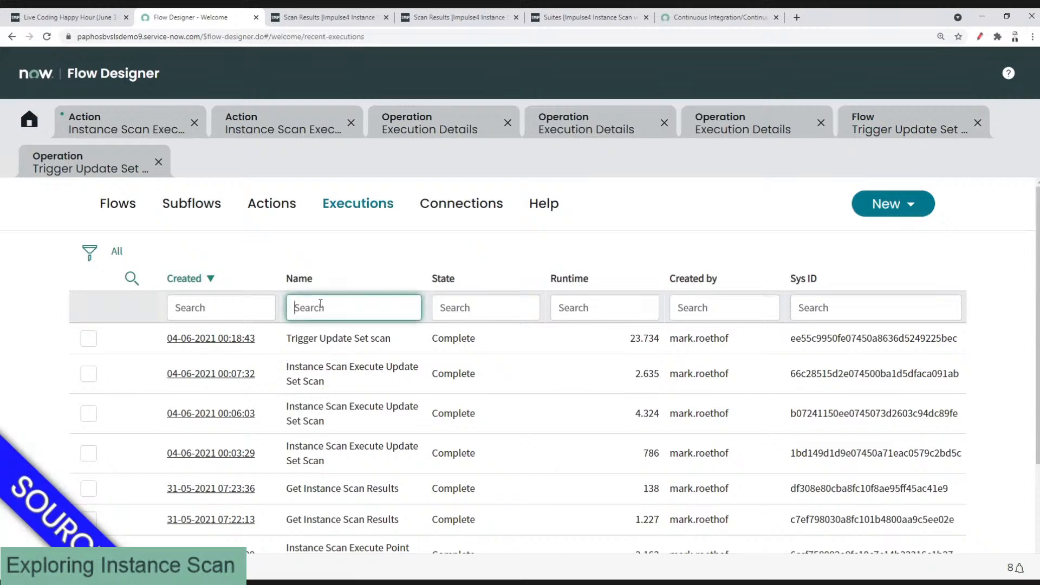
text(*instance_scan)
key(Return)
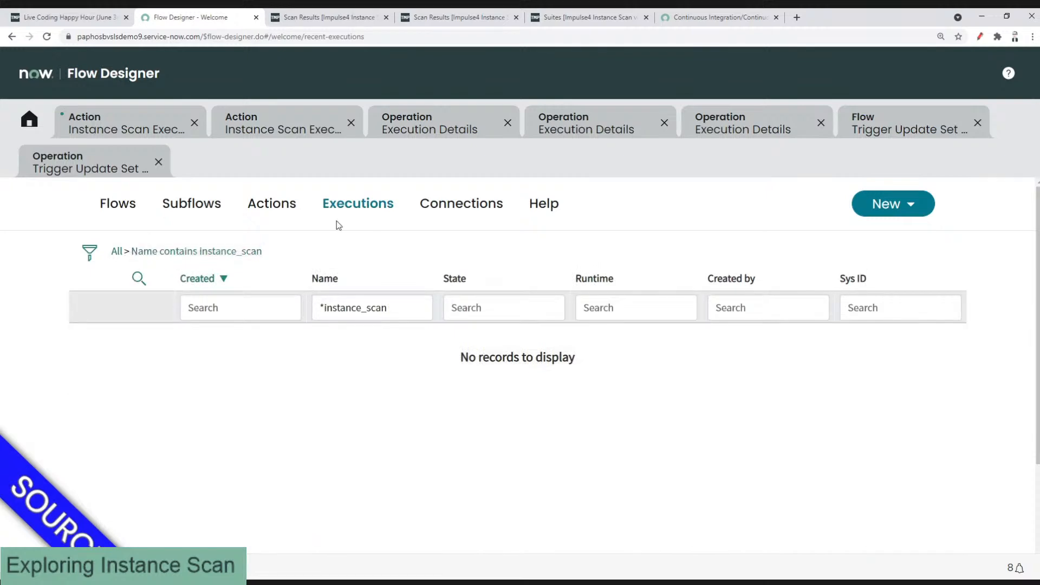
click(276, 204)
click(356, 307)
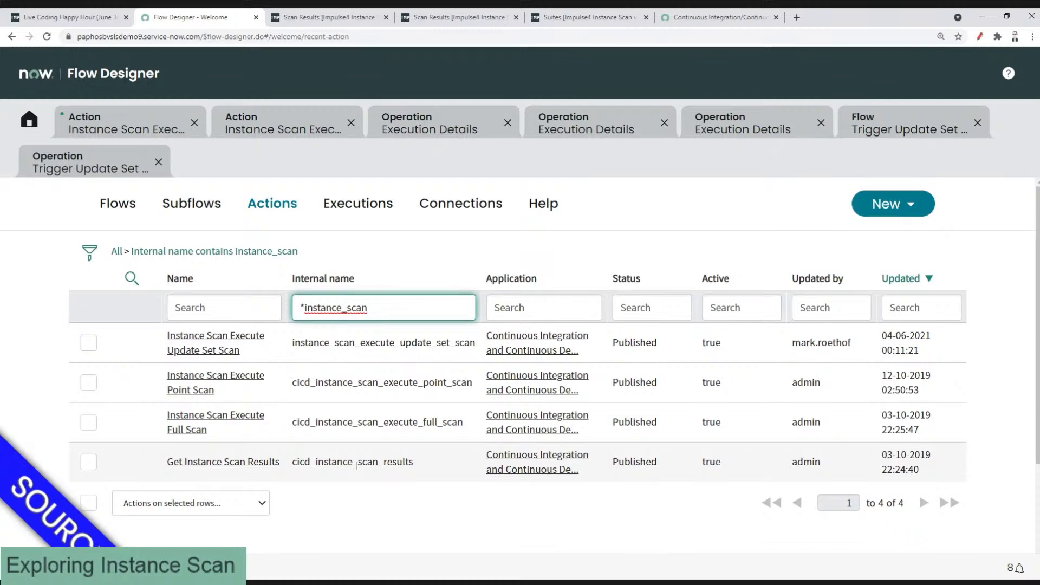
click(355, 464)
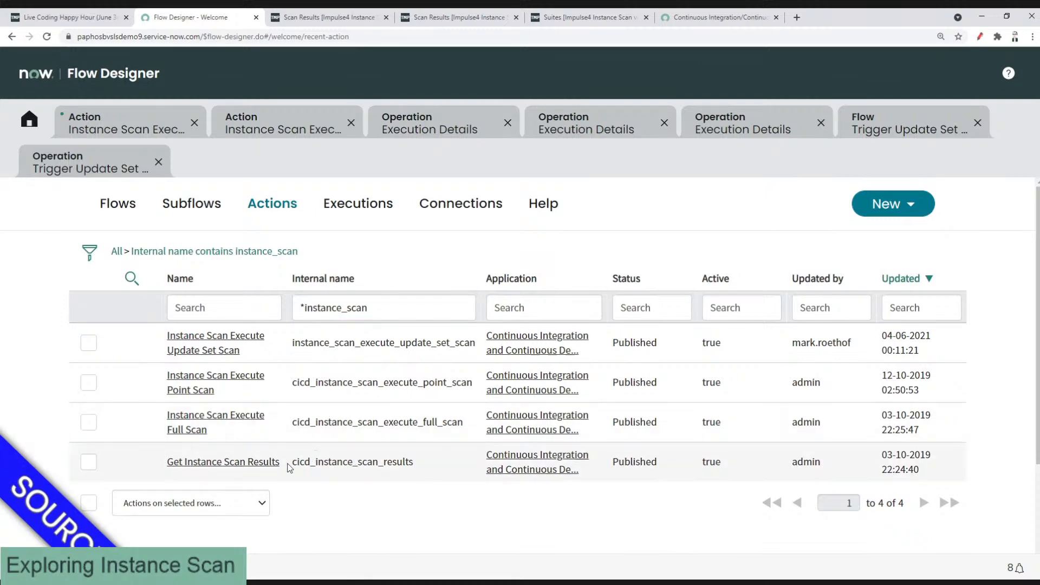
click(224, 463)
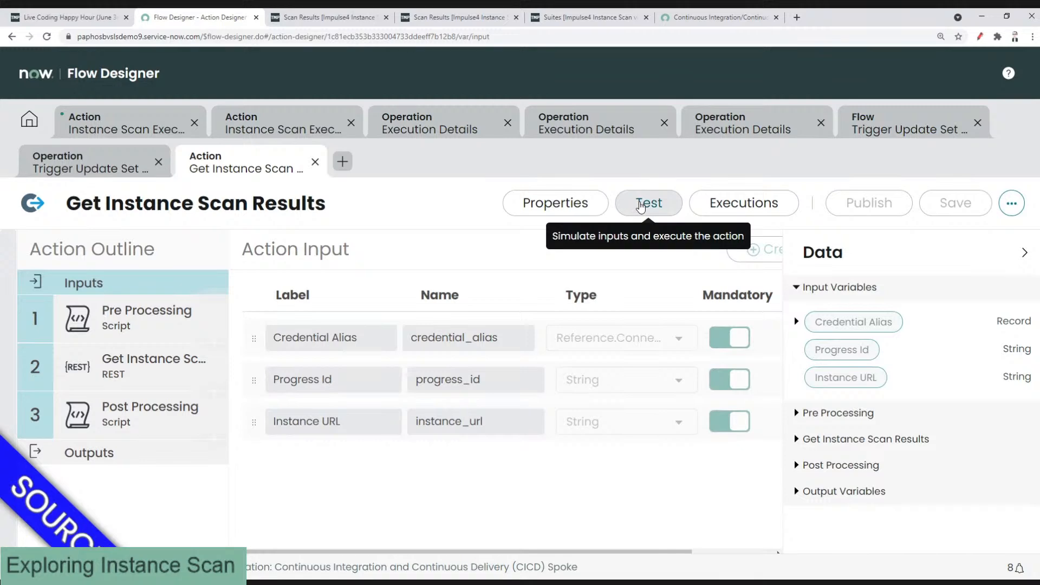
Step: Open the action's test dialog and paste the copied Progress Id
click(640, 206)
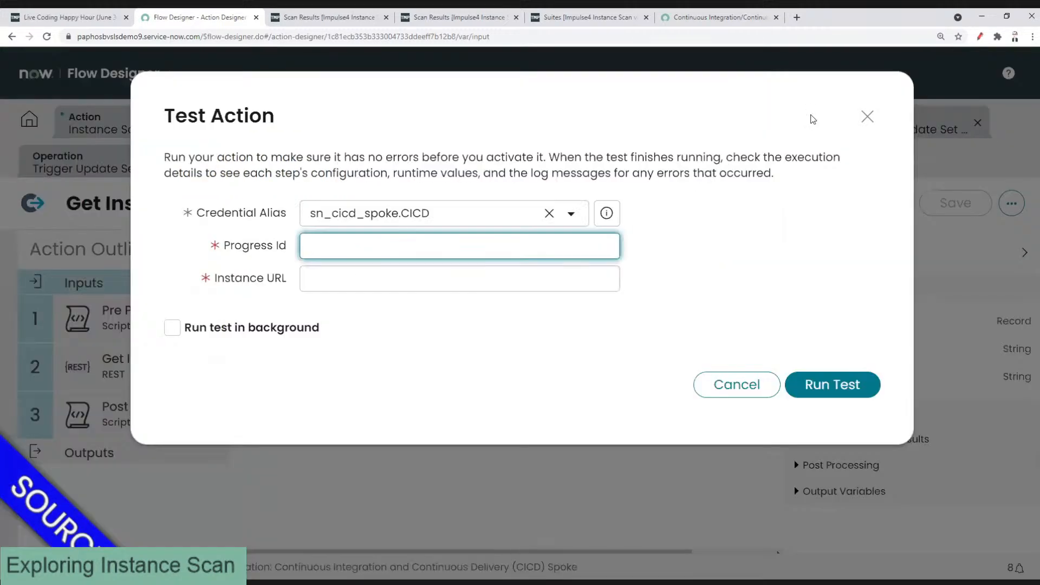
click(866, 116)
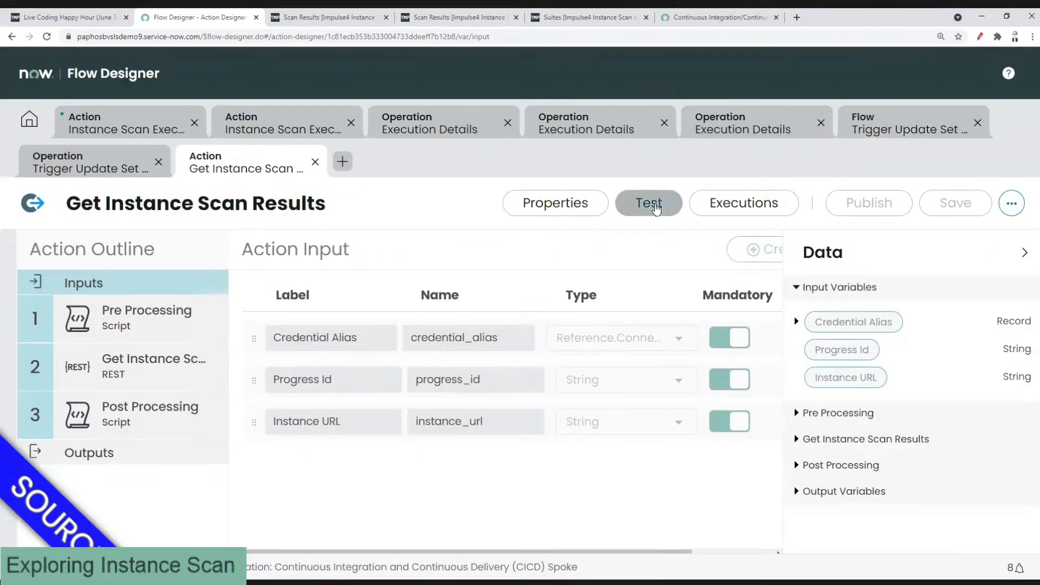
click(650, 205)
key(ctrl+v)
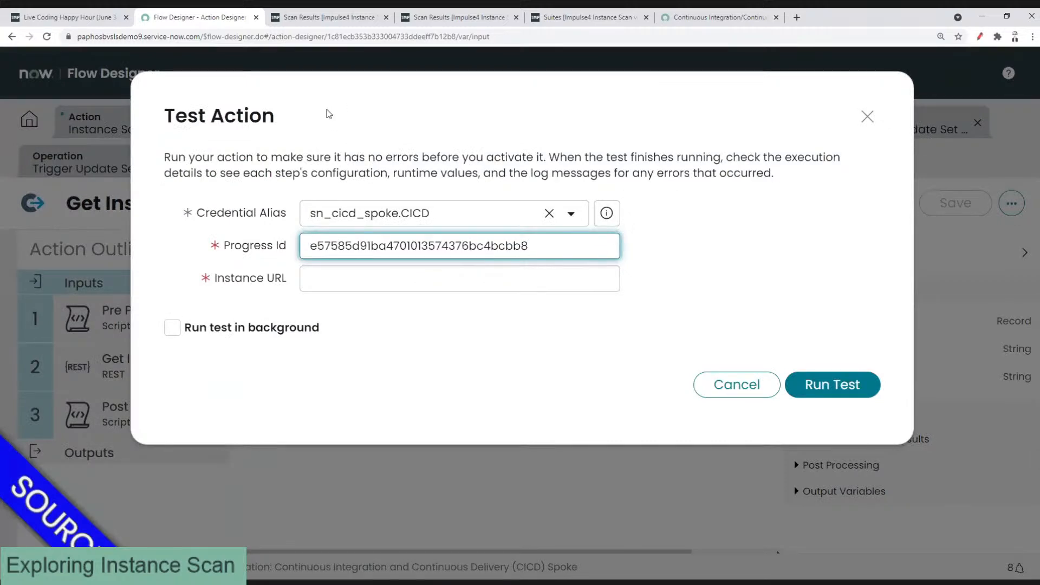
Step: Paste the target instance's base URL into Instance URL, run the test, and view execution details
click(307, 19)
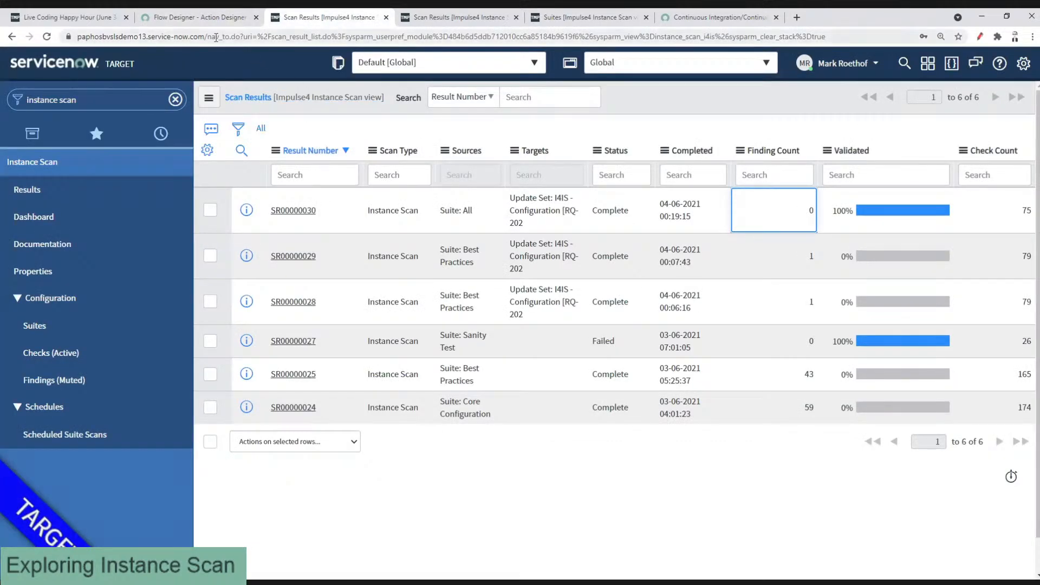
mouse_move(205, 37)
mouse_down()
mouse_move(87, 38)
mouse_move(194, 22)
mouse_up()
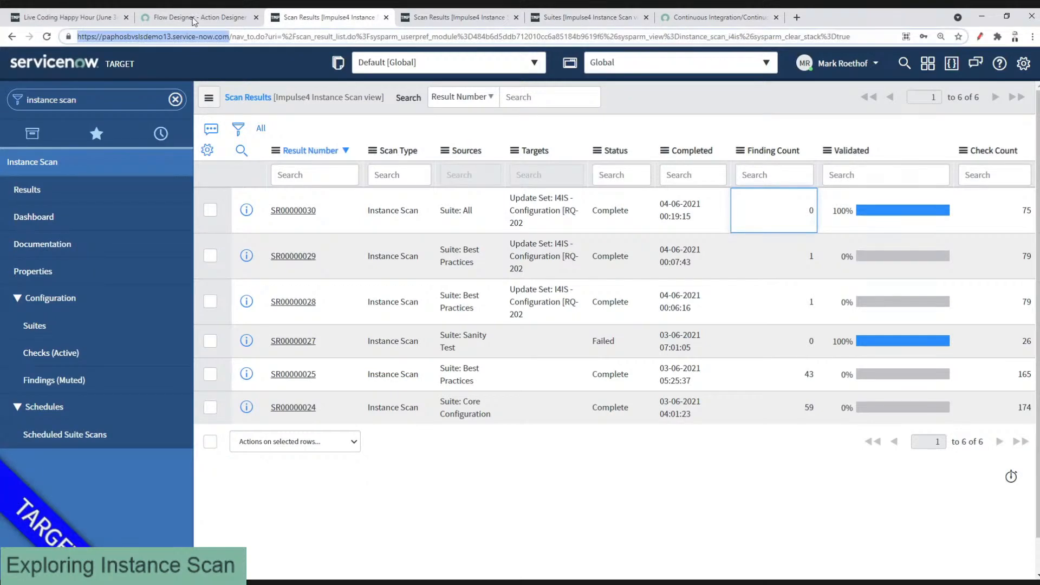
key(ctrl+c)
click(194, 19)
click(396, 281)
key(ctrl+v)
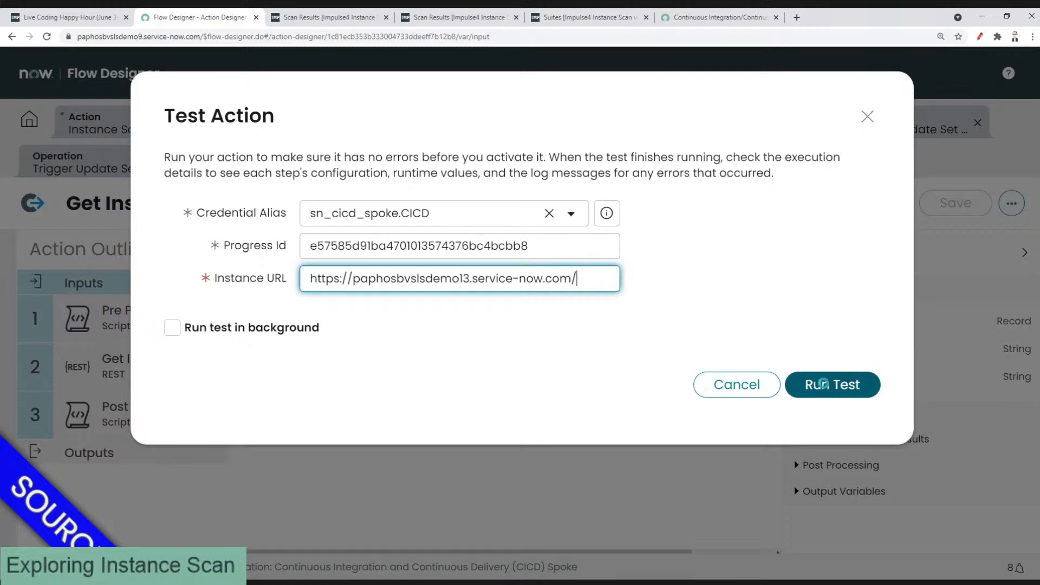
click(824, 386)
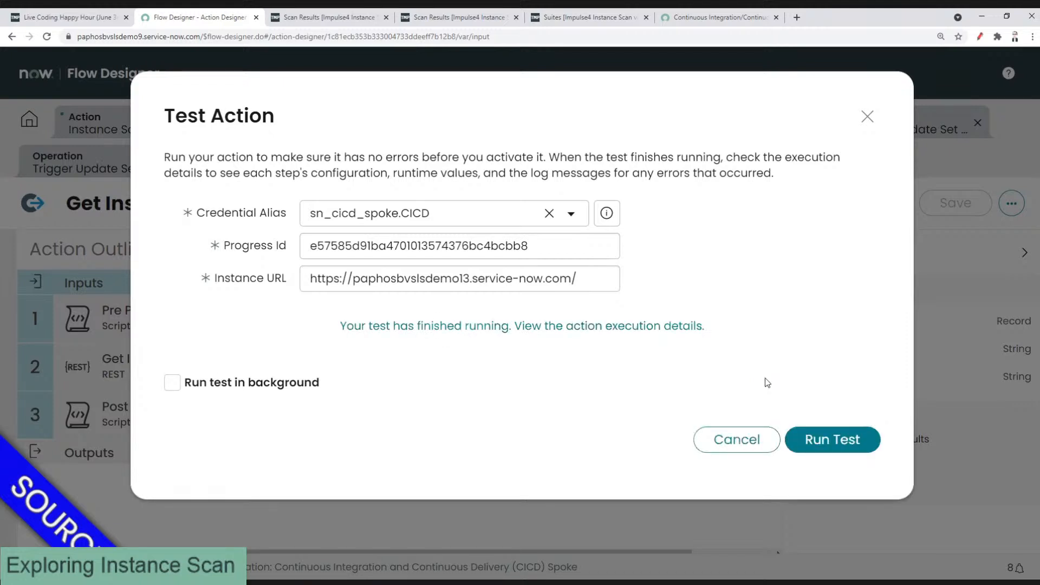
click(487, 326)
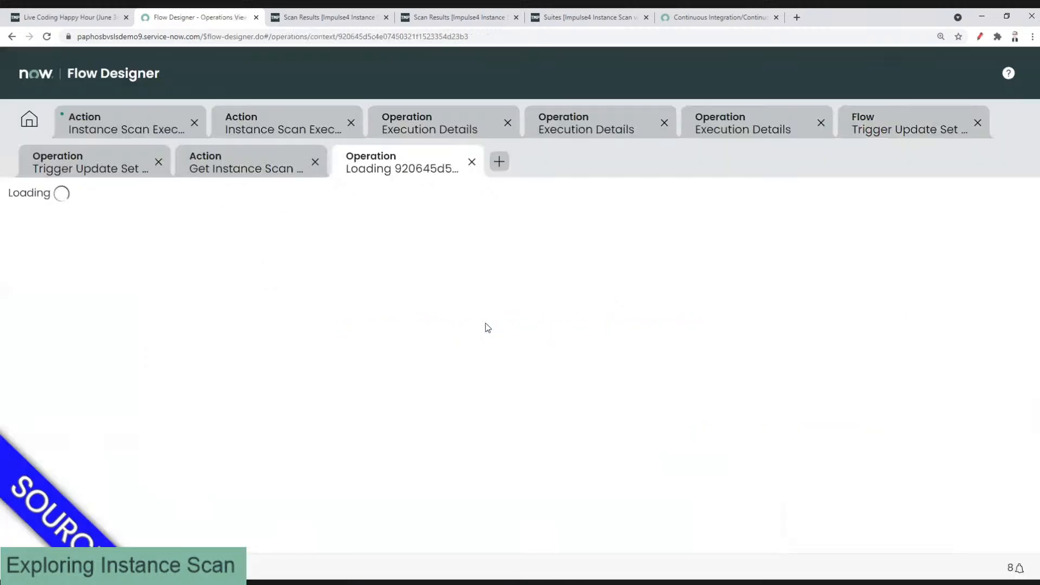
Step: Scroll the test's execution details and highlight the HTTP status 200 result
scroll(484, 327, down, 3)
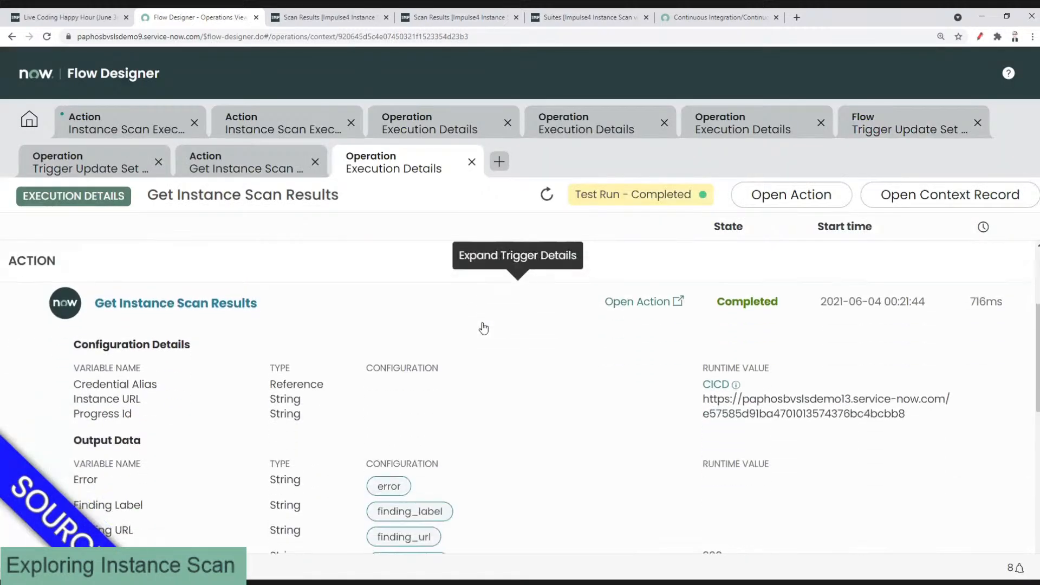
scroll(483, 328, down, 1)
drag(702, 501, 716, 501)
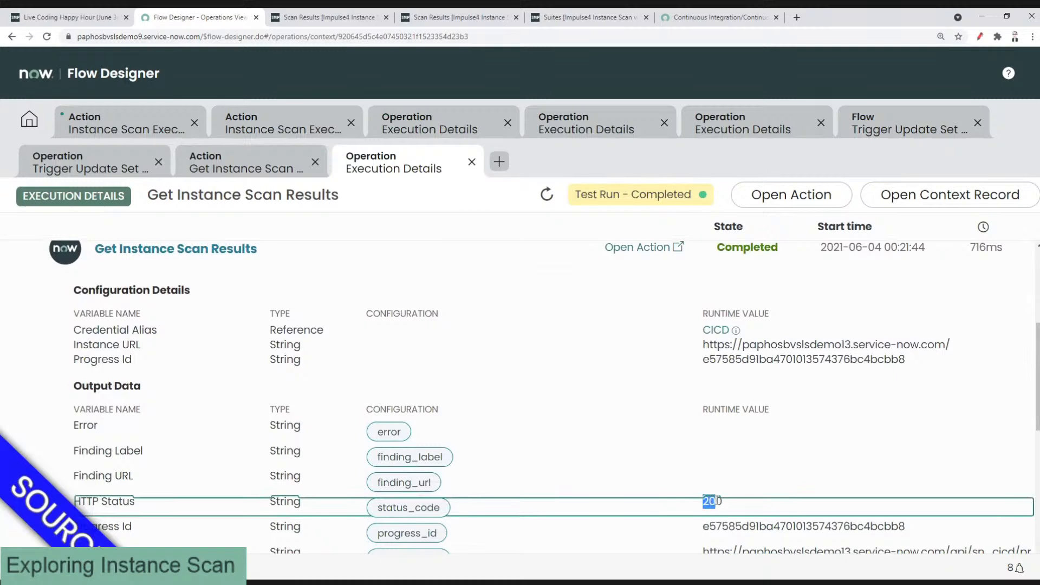
scroll(687, 394, down, 2)
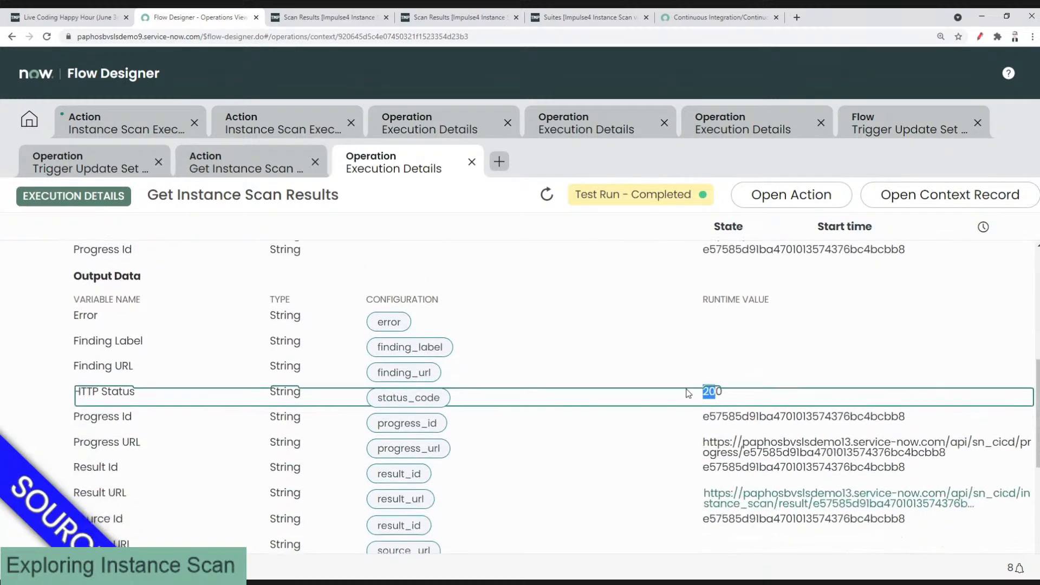
scroll(687, 394, down, 5)
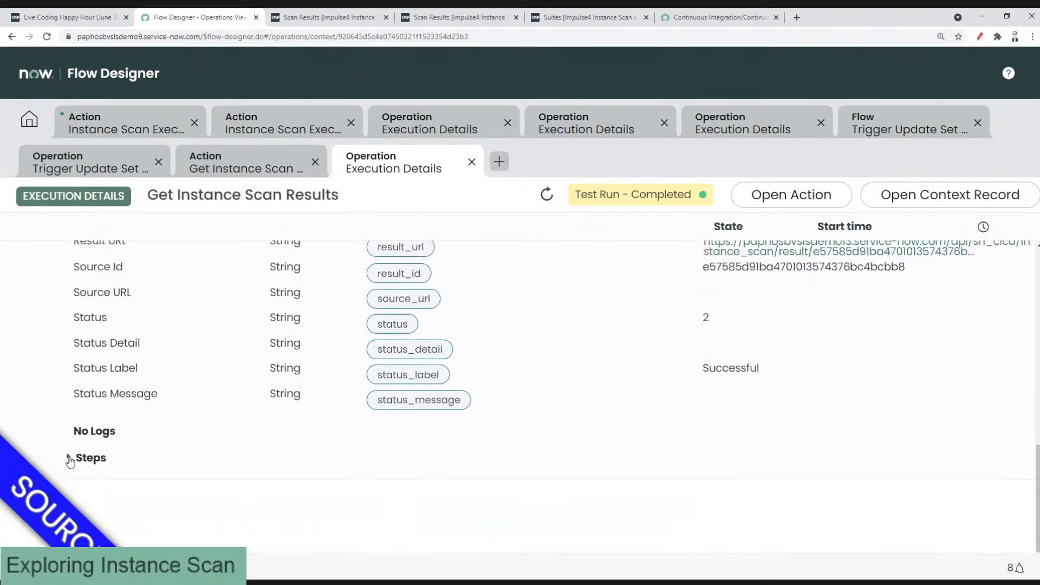
Step: Expand Steps and highlight the progress_url and result_id output values
click(70, 461)
scroll(383, 381, down, 7)
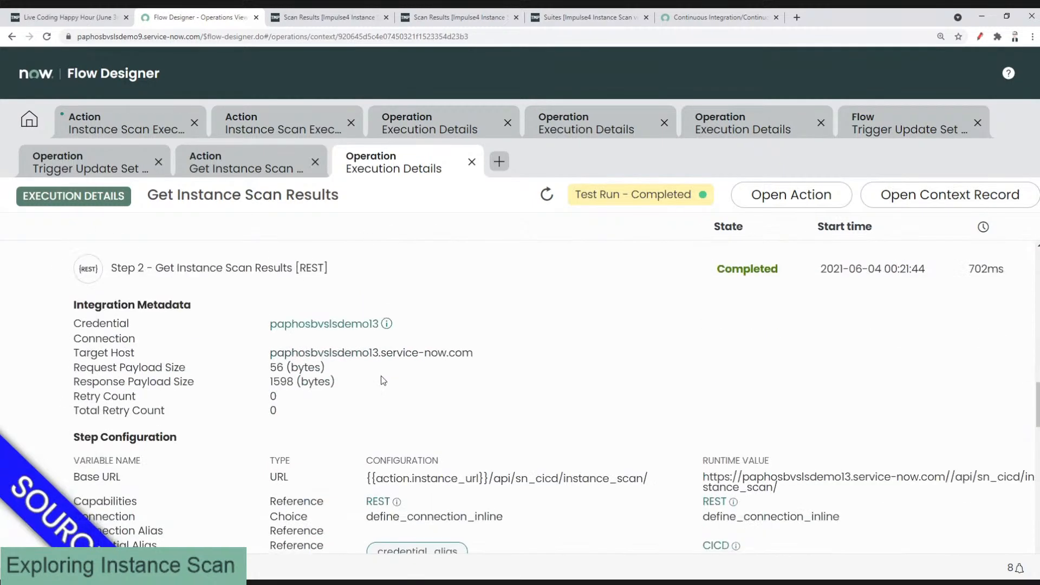
scroll(382, 380, down, 3)
scroll(534, 373, down, 1)
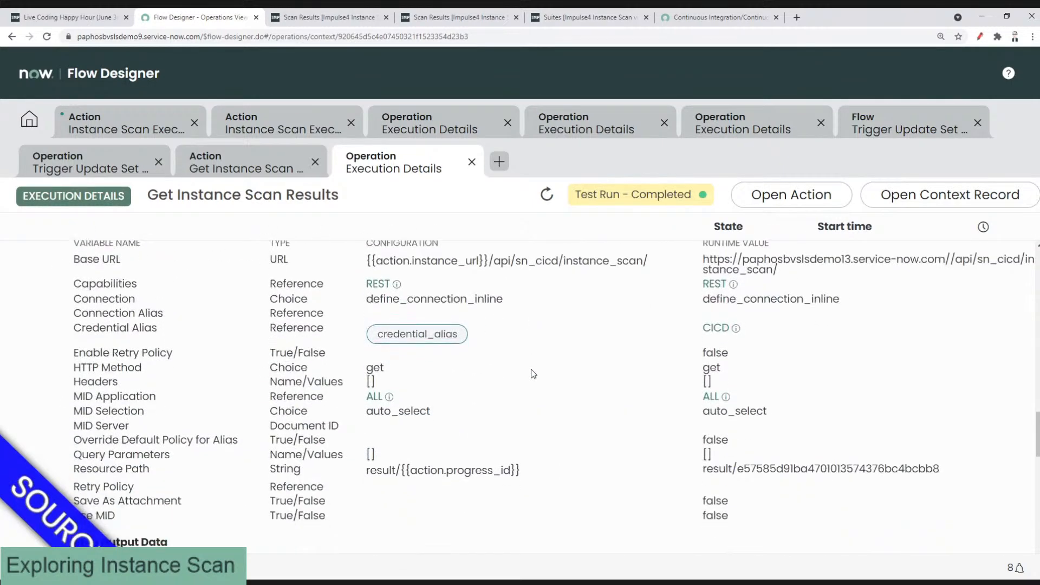
scroll(533, 374, down, 3)
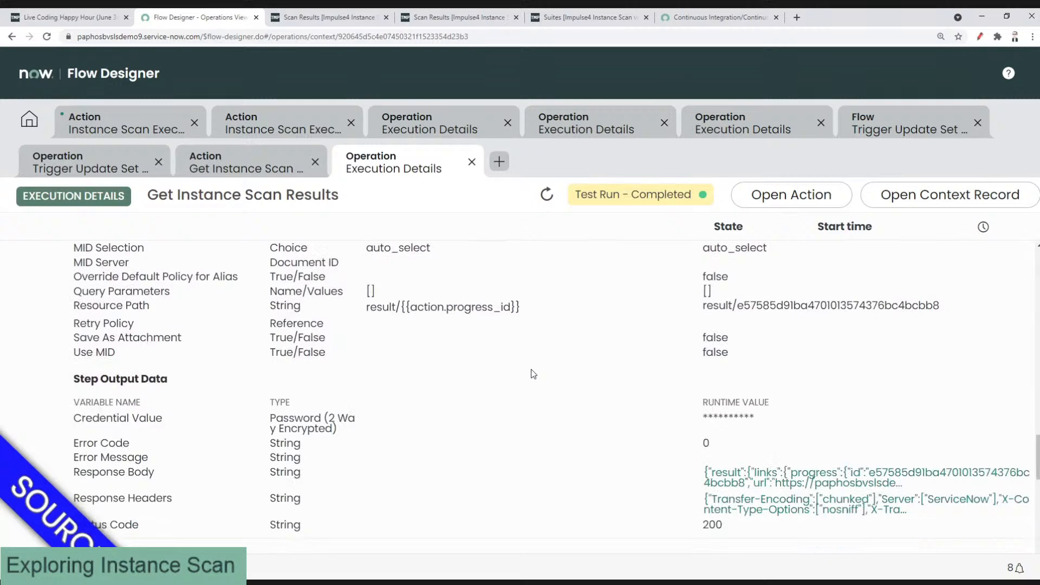
scroll(533, 374, down, 2)
scroll(534, 374, down, 6)
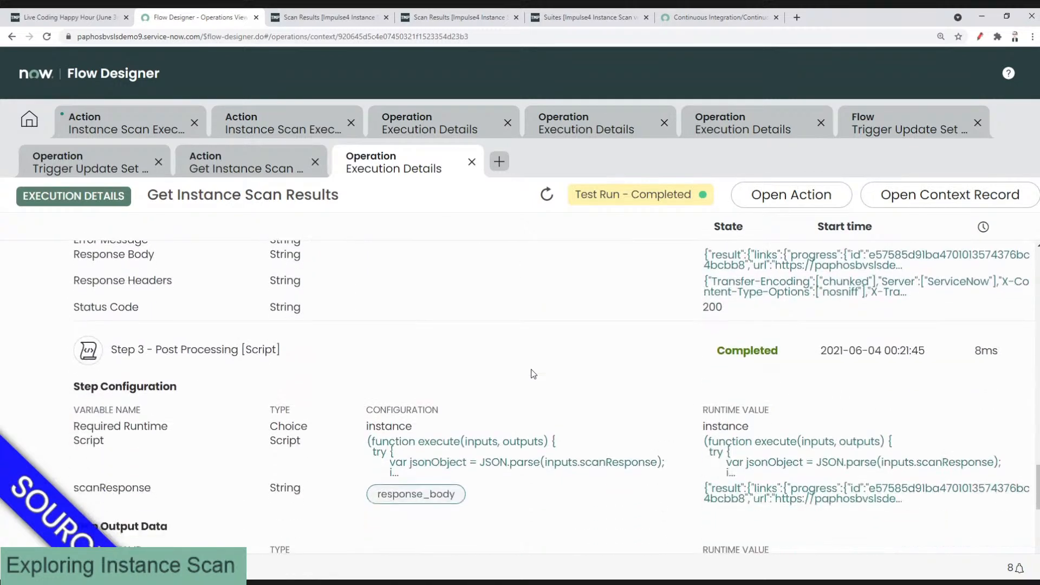
scroll(533, 374, down, 1)
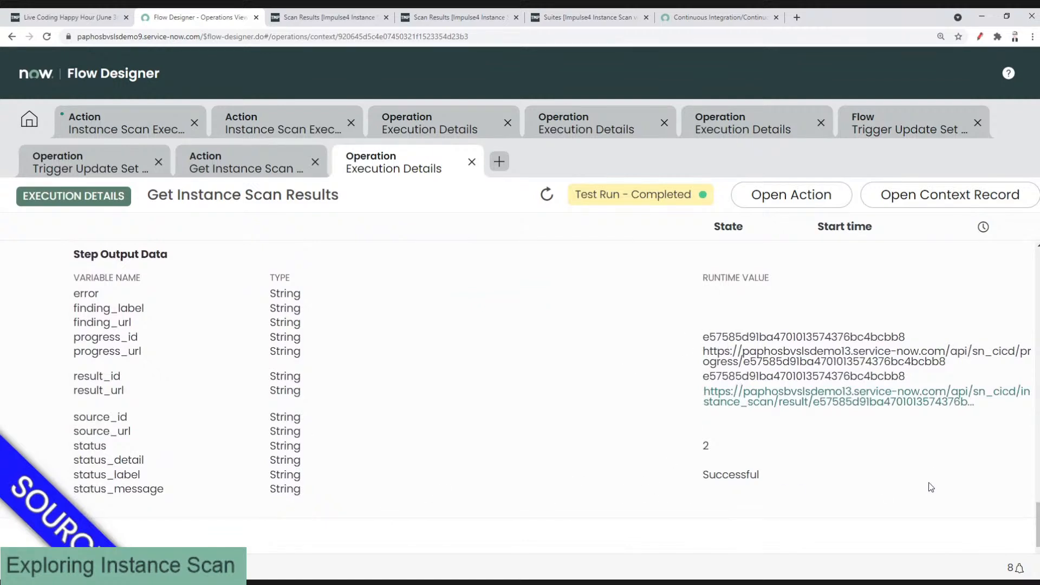
drag(798, 350, 959, 364)
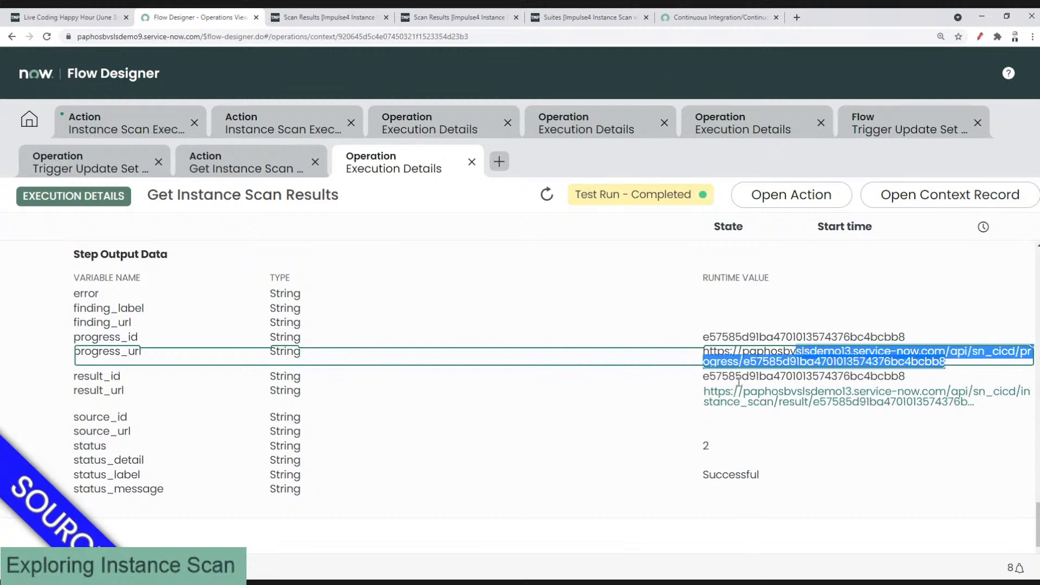
drag(703, 378, 903, 373)
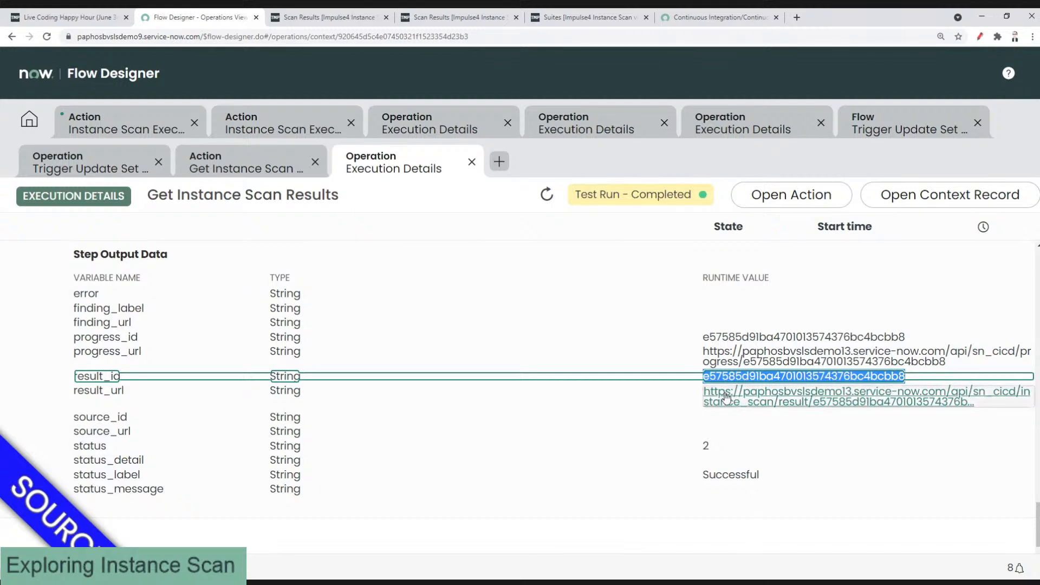
Step: Select the full result_url value in its viewer, close it, and open a new browser tab
click(779, 403)
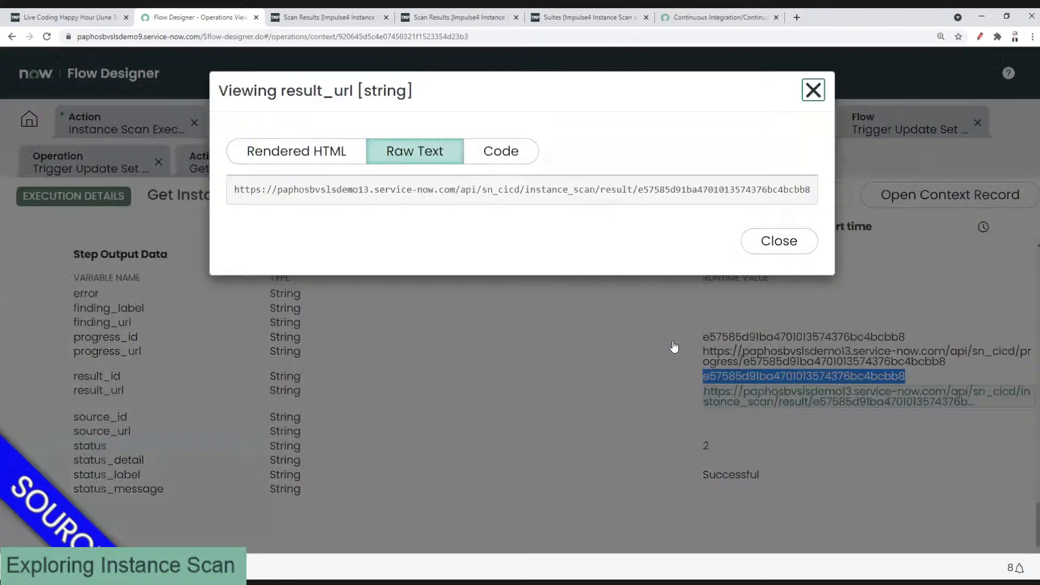
click(774, 250)
click(980, 404)
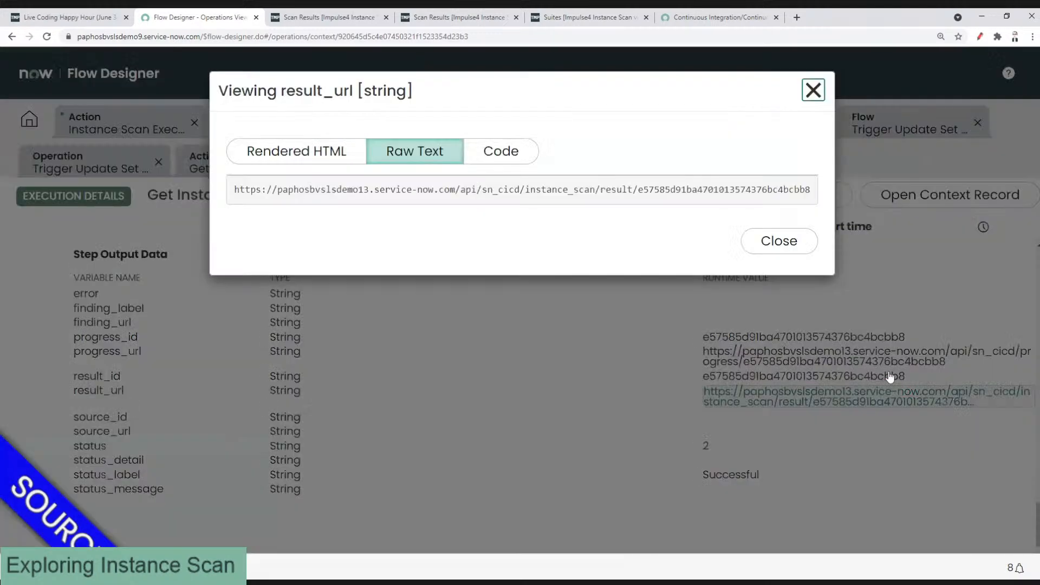
triple_click(359, 189)
key(ctrl+c)
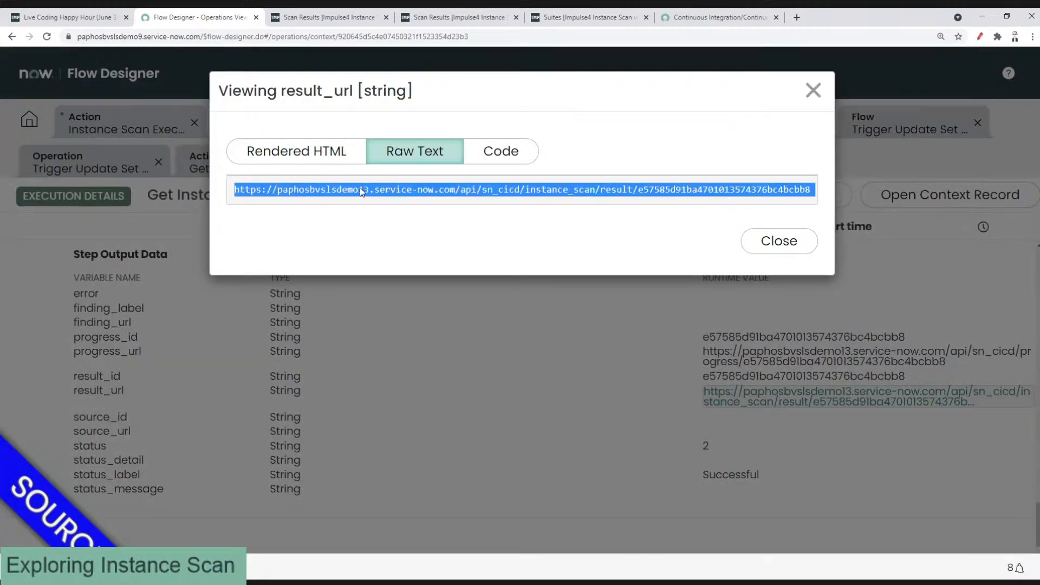
click(766, 243)
click(795, 18)
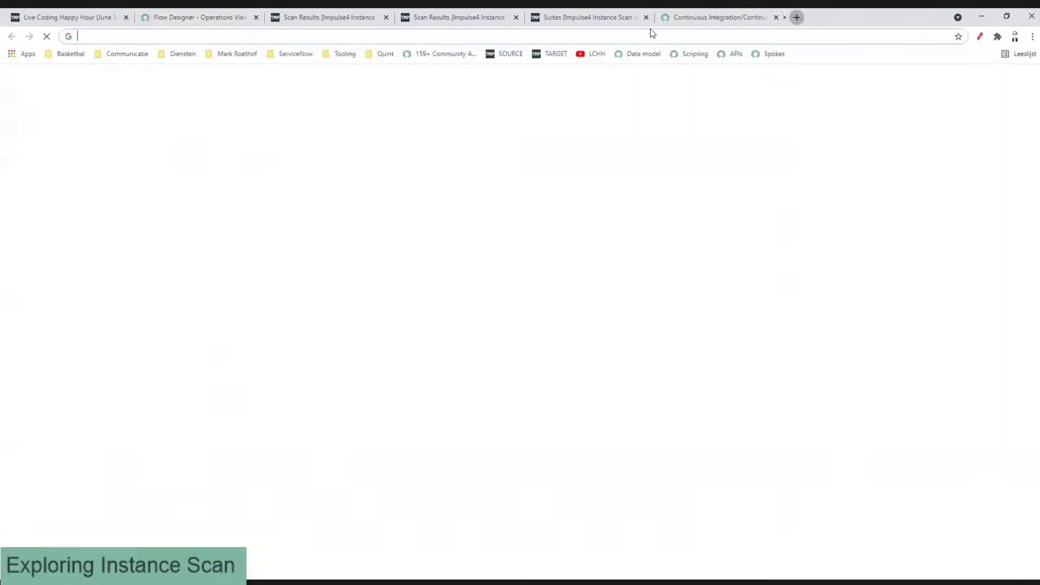
Step: Load the pasted instance scan result URL and sign in with the user's username and password
key(ctrl+v)
key(Return)
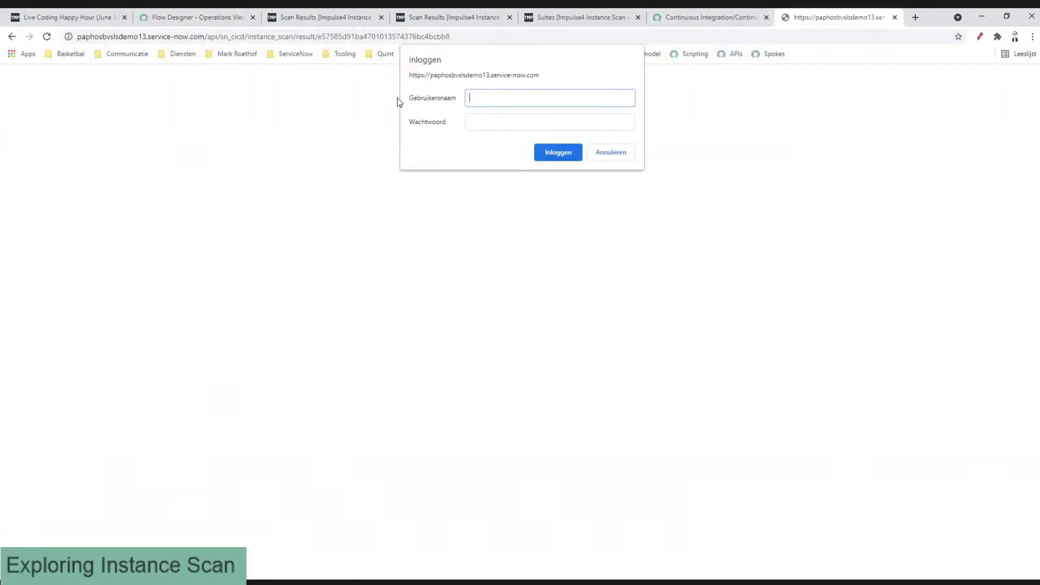
text(cd)
text(c)
key(BackSpace)
key(BackSpace)
key(BackSpace)
key(Tab)
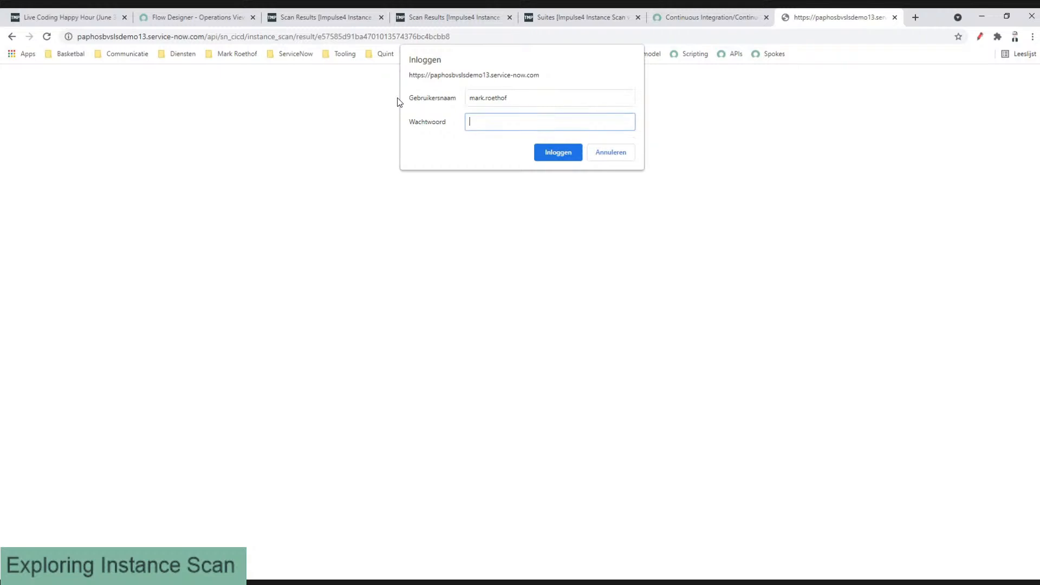
text(*)
key(BackSpace)
text(********)
key(Return)
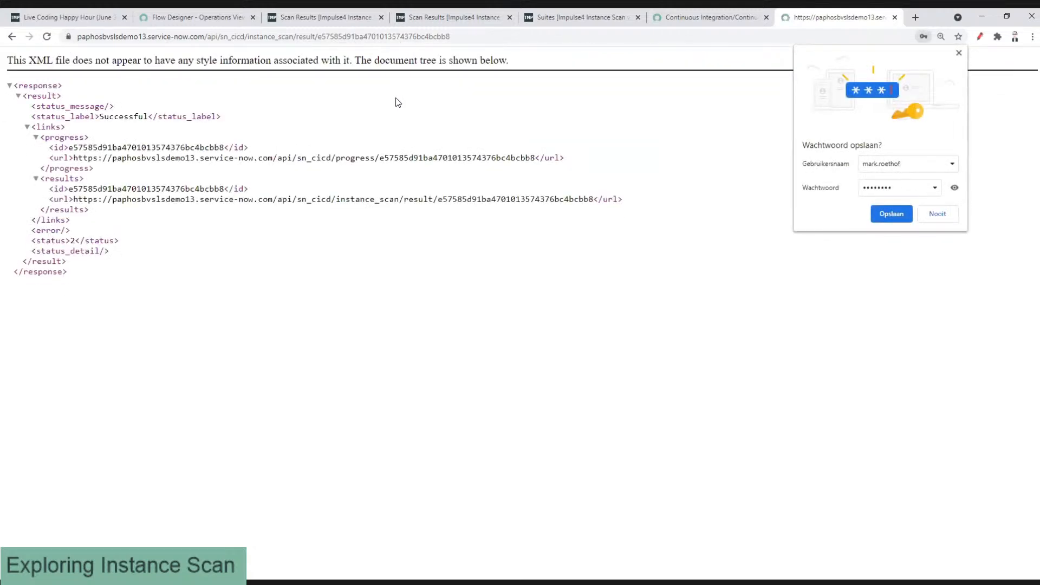
Step: Dismiss the save-password prompt, select the result ID in the XML, then return to Flow Designer
click(959, 54)
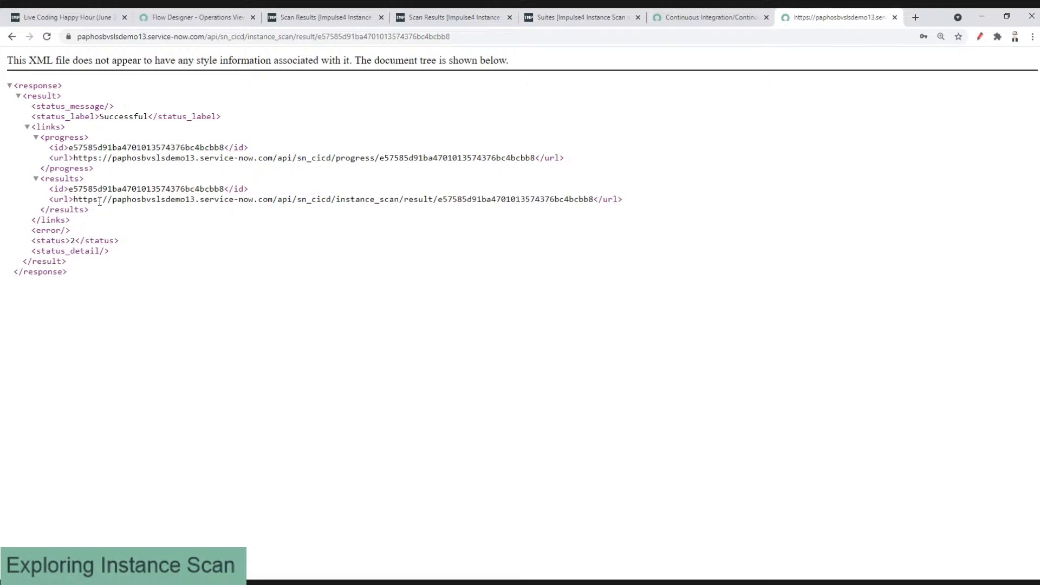
drag(73, 199, 592, 200)
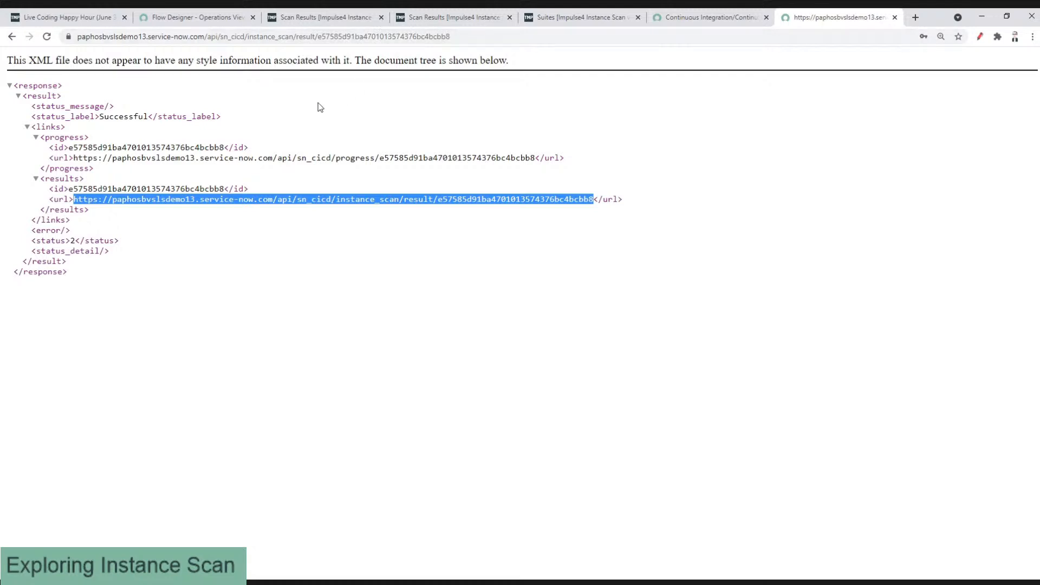
double_click(501, 199)
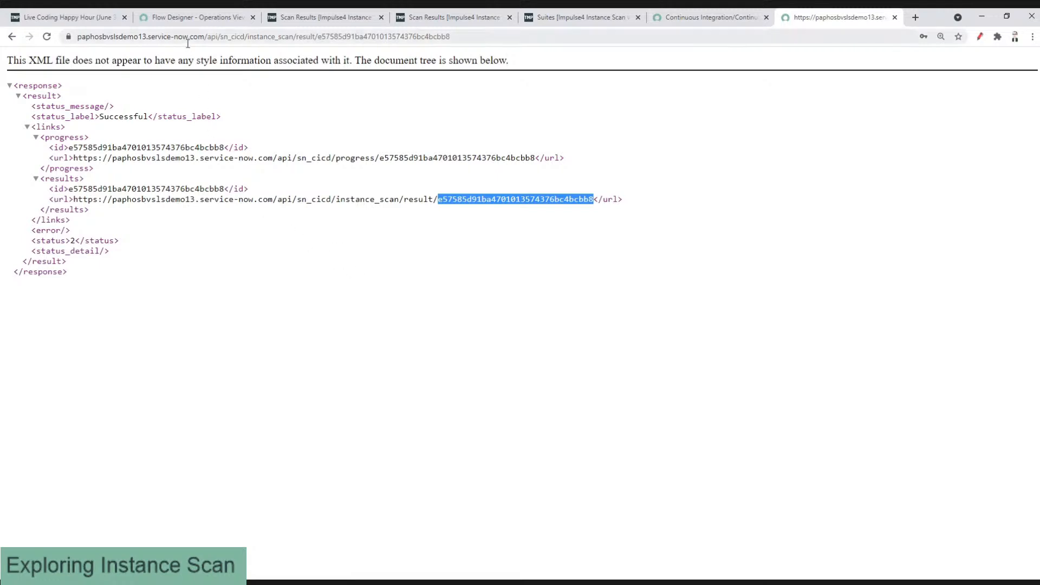
click(179, 20)
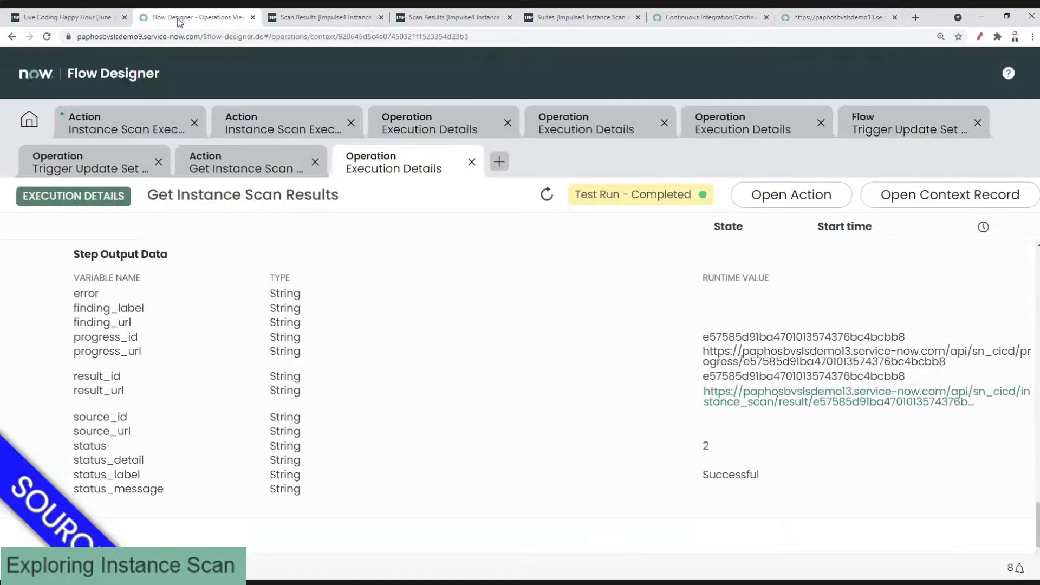
scroll(356, 307, down, 1)
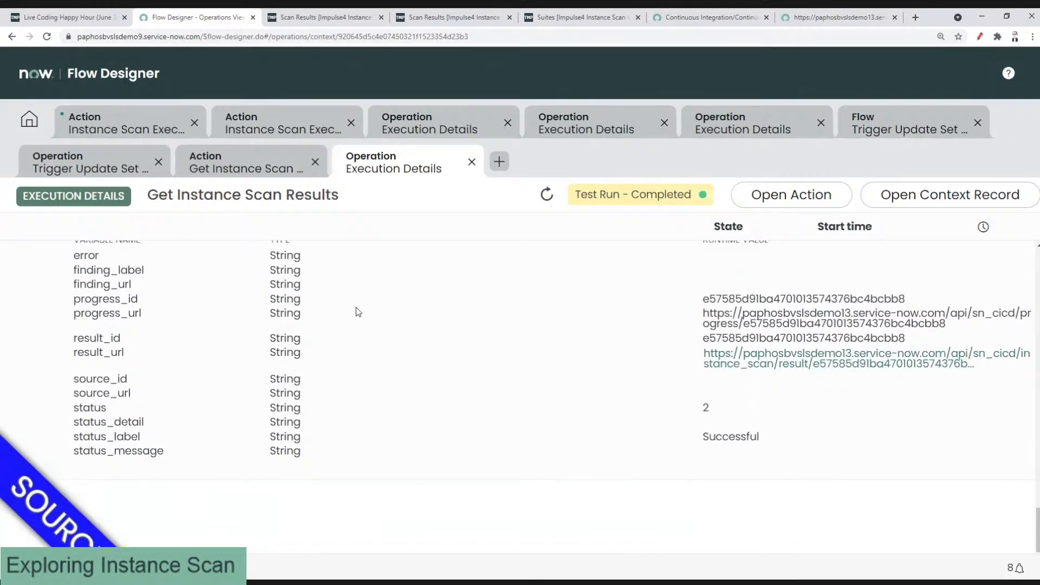
scroll(356, 307, up, 2)
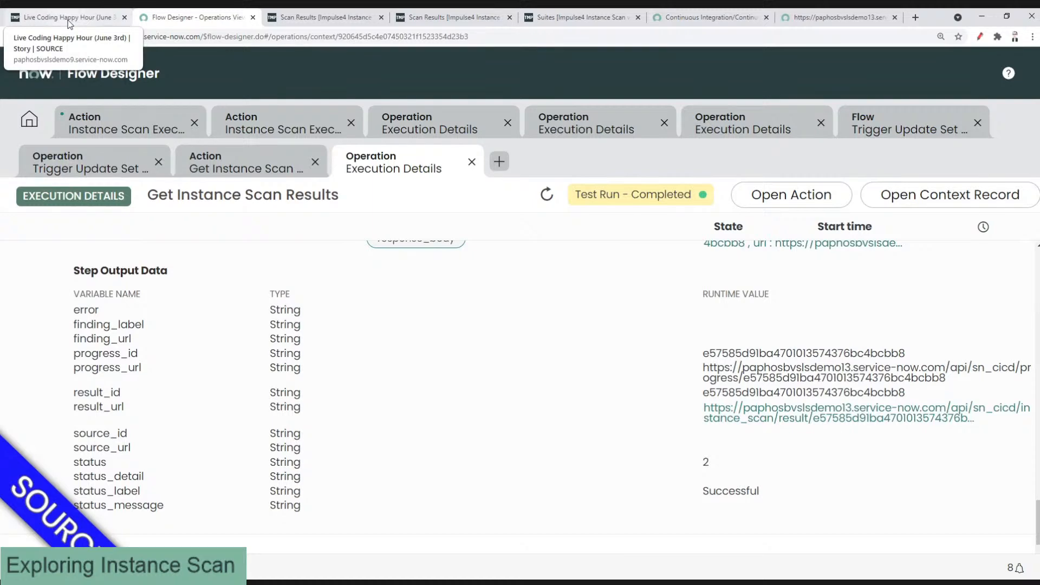
Step: Switch to the Live Coding Happy Hour (June 3rd) story and review its acceptance criteria and work notes
click(68, 22)
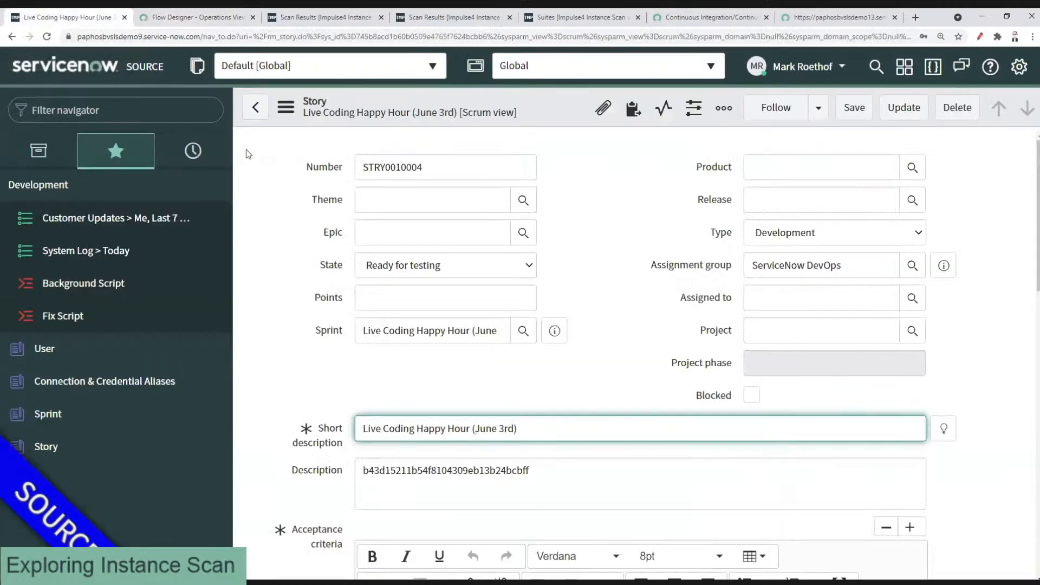
click(602, 259)
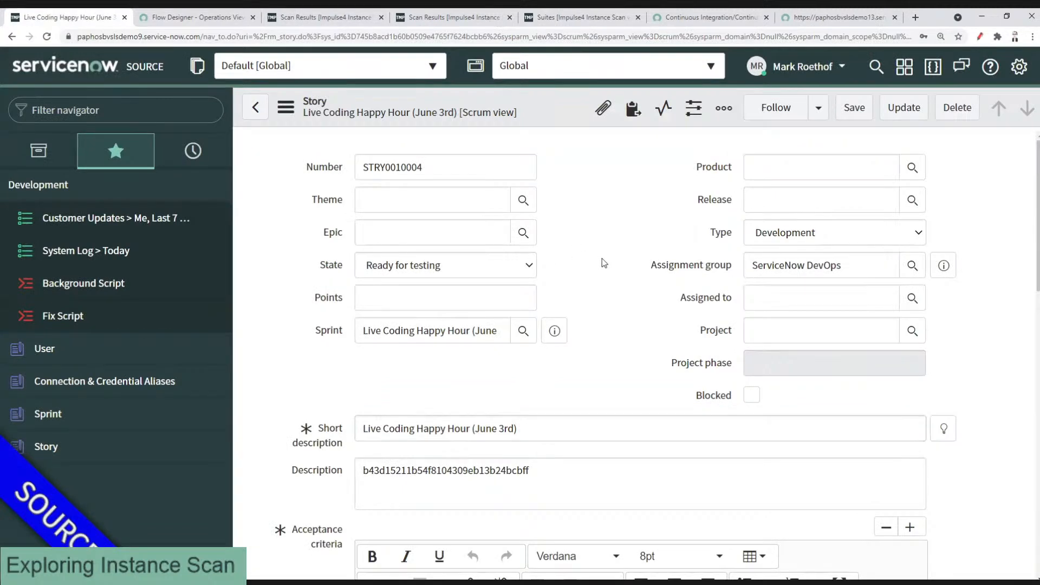
scroll(610, 267, down, 5)
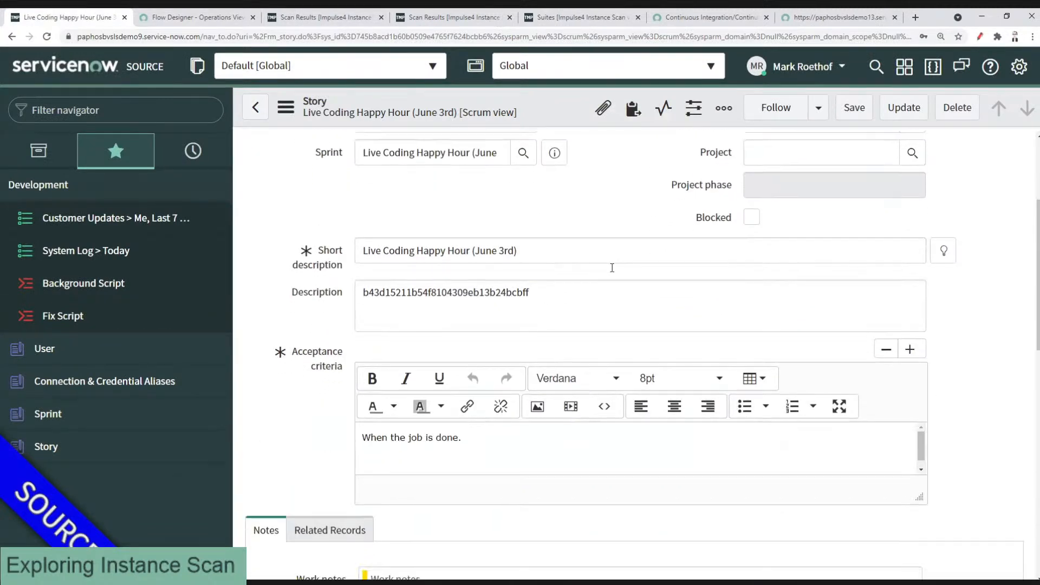
scroll(604, 298, down, 1)
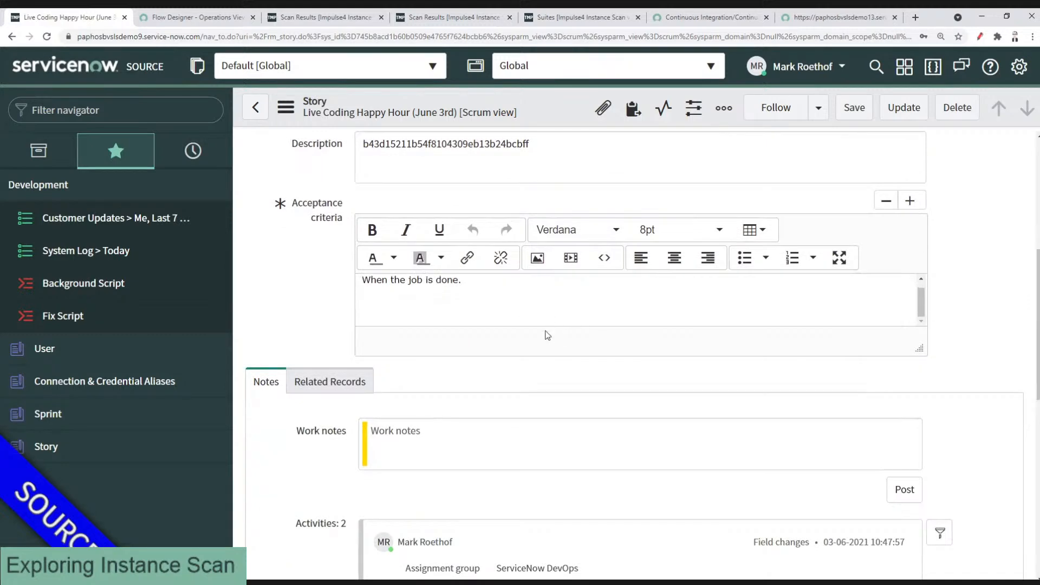
scroll(281, 277, up, 1)
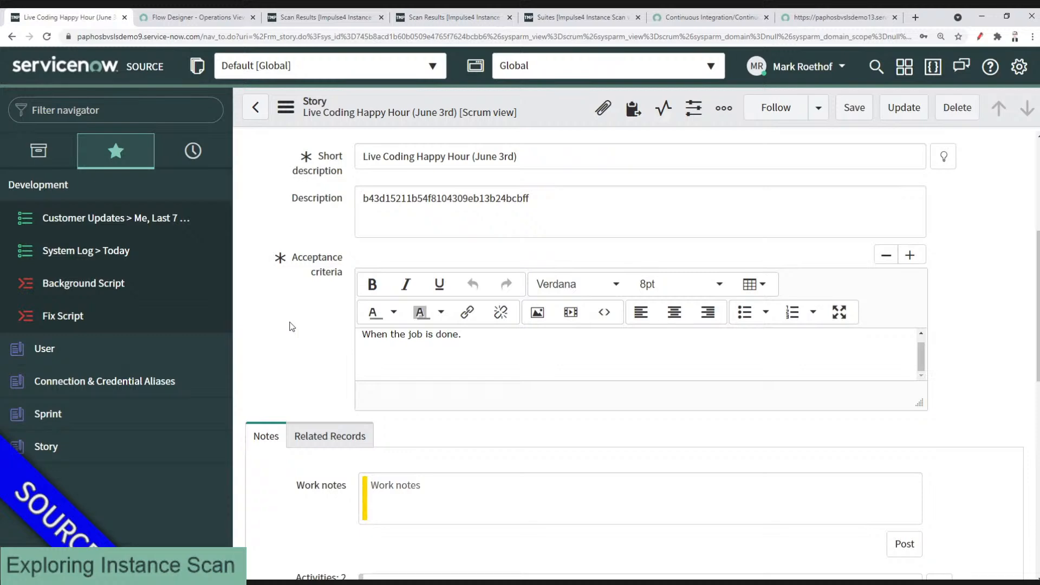
key(F11)
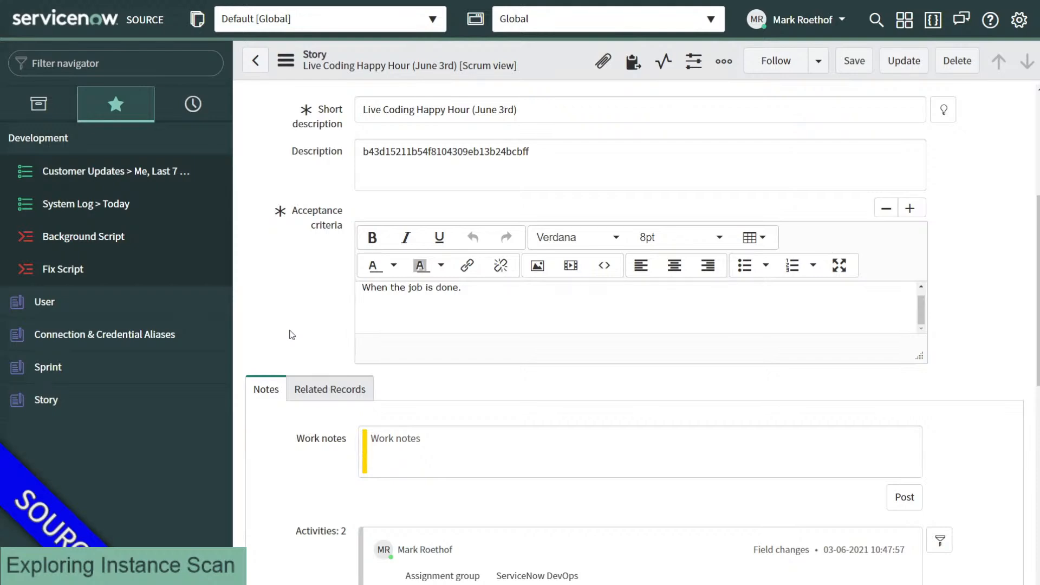
key(F11)
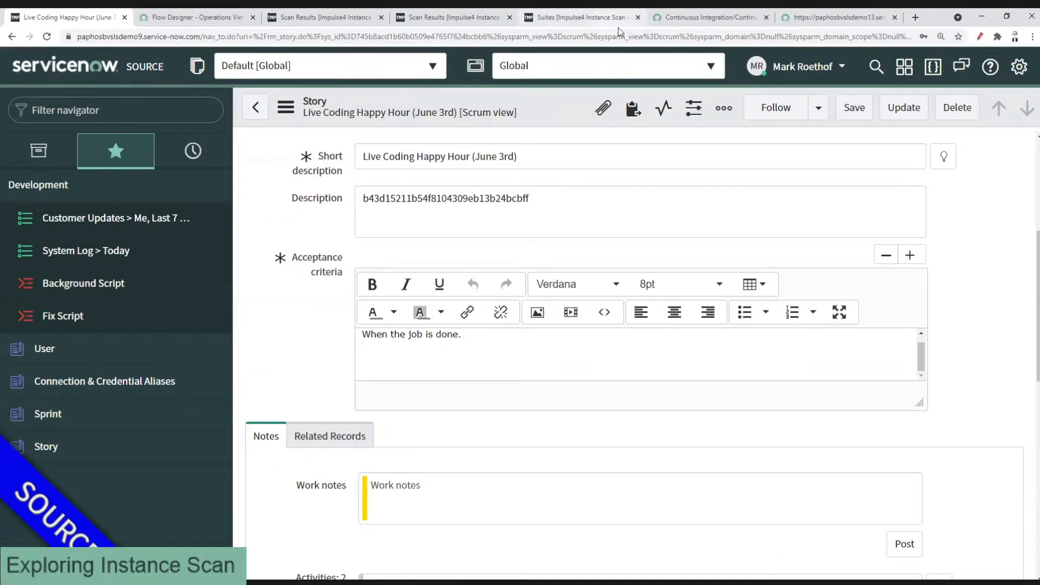
Step: Find and open the REST API Explorer via 'rest api ex' in the navigator, full screen
click(135, 102)
text(rest api ex)
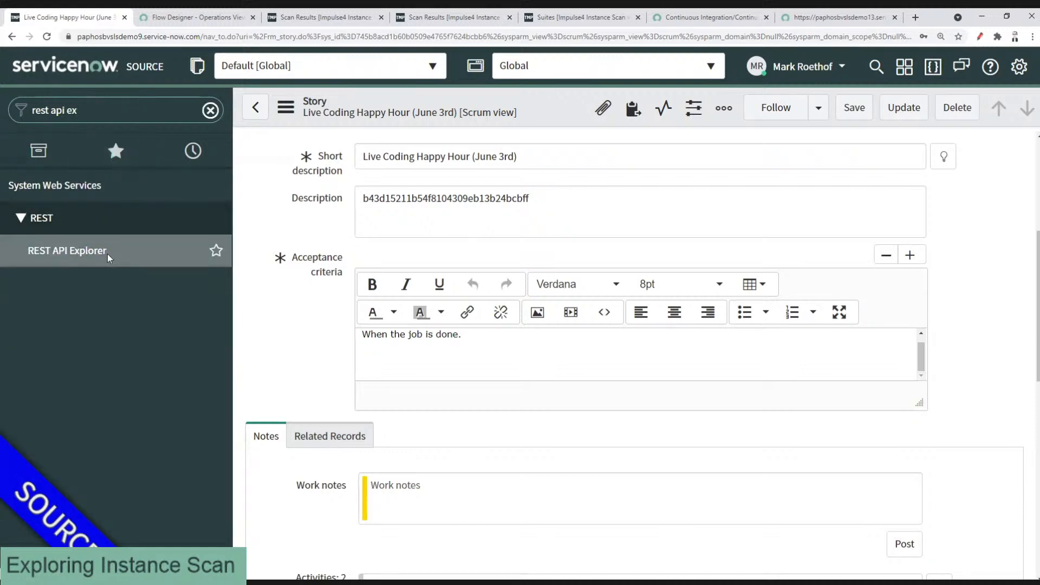
click(108, 256)
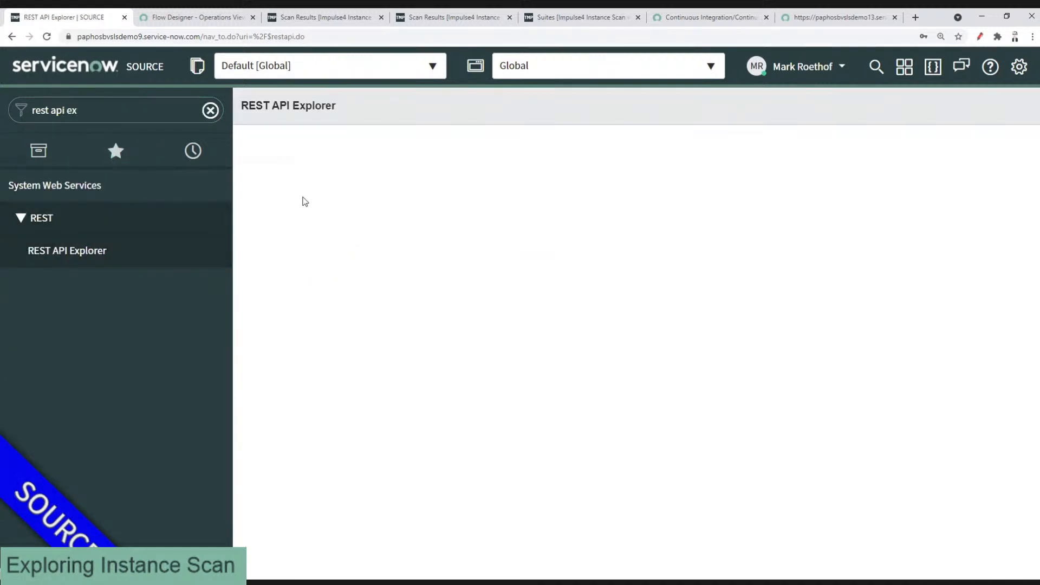
key(F11)
Step: Choose namespace sn_cicd and API CICD Instance Scan Execution Service, showing Execute Full Scan
click(305, 133)
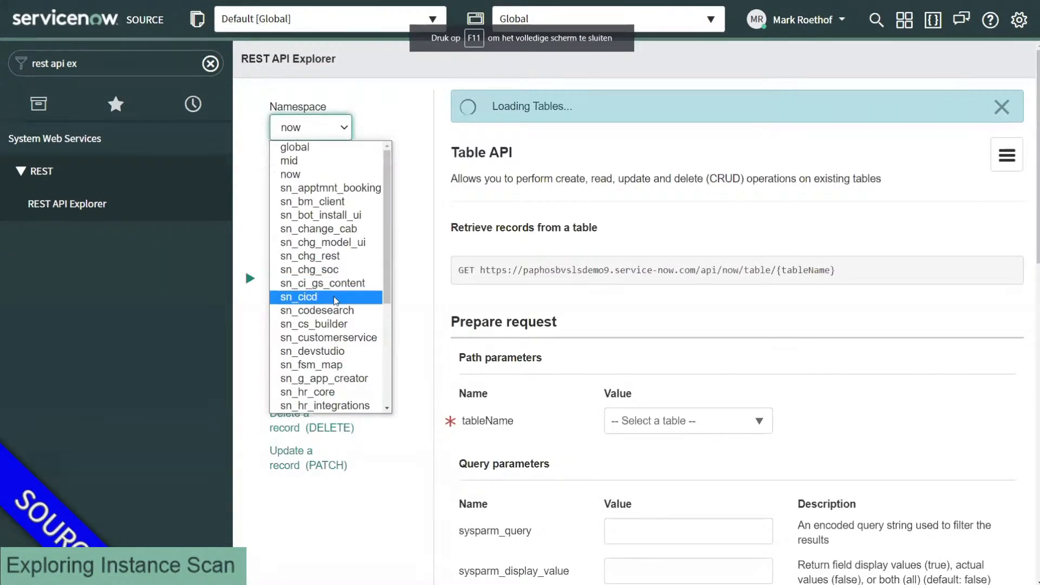
click(335, 300)
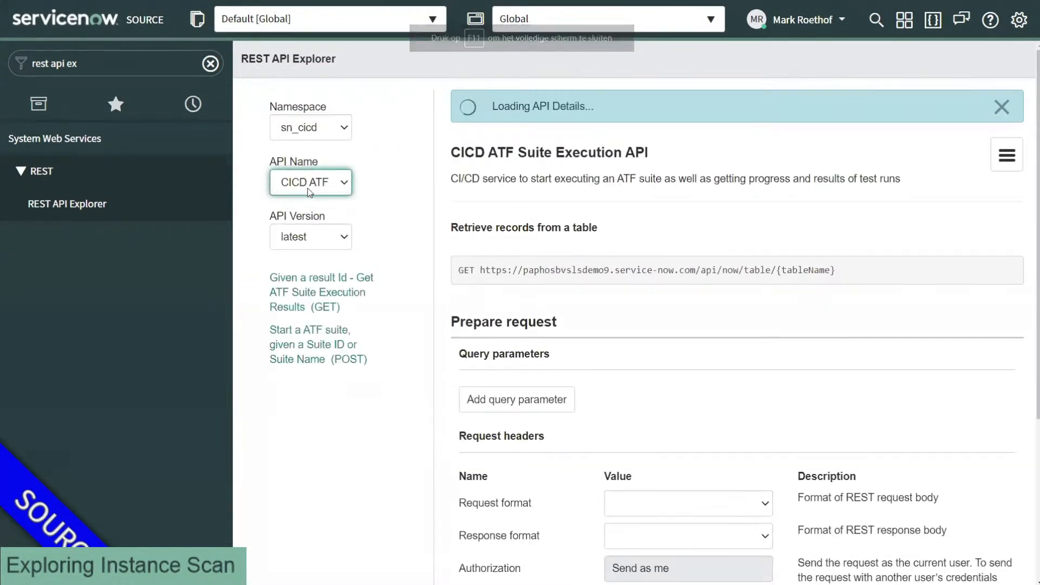
click(310, 185)
click(319, 270)
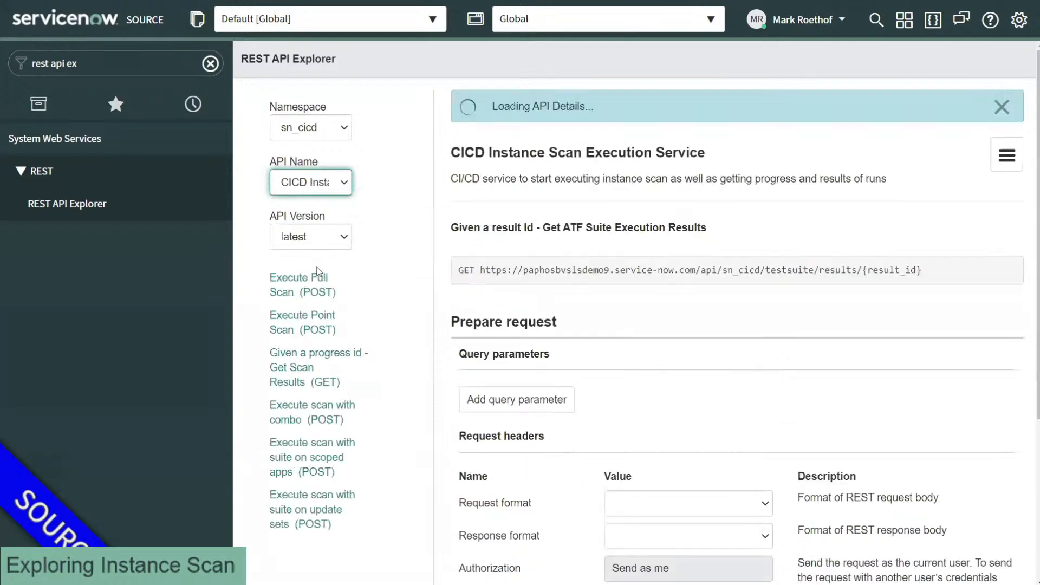
scroll(424, 237, down, 1)
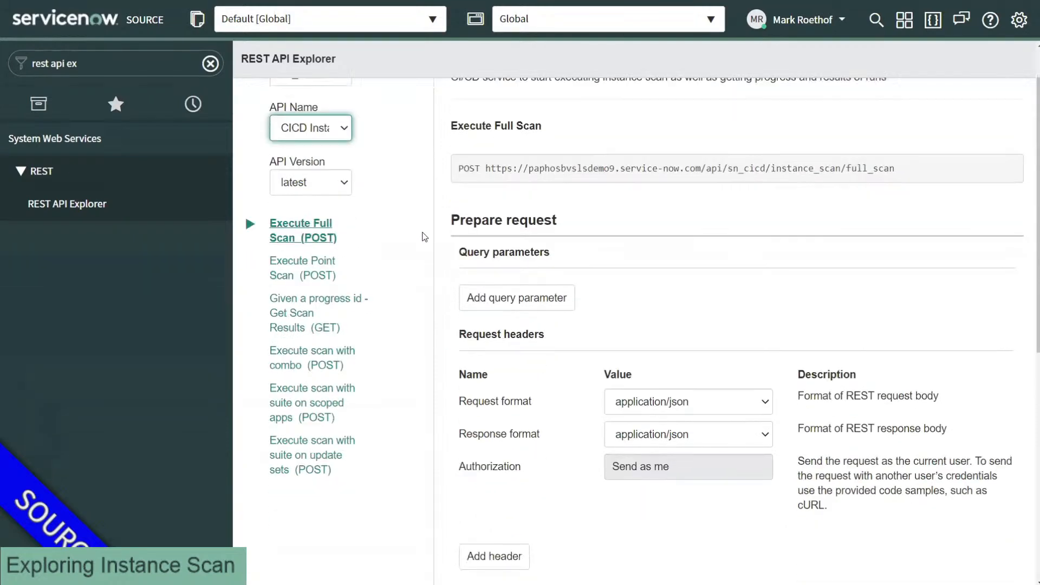